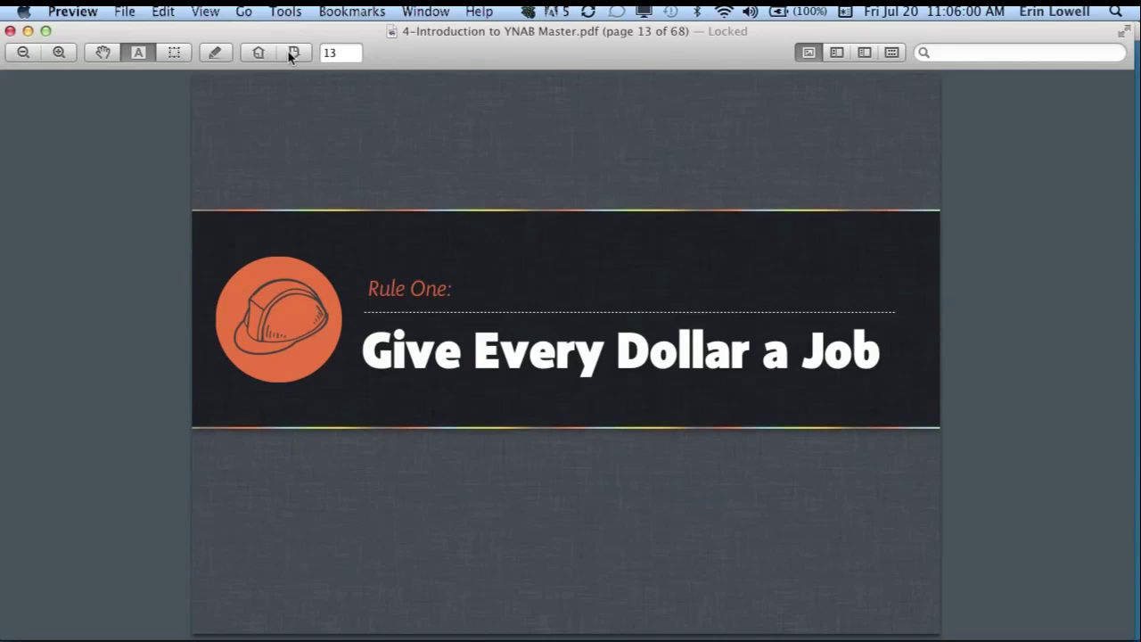
# - Advance the YNAB presentation from the Rule One title slide to page 16
pyautogui.click(291, 52)
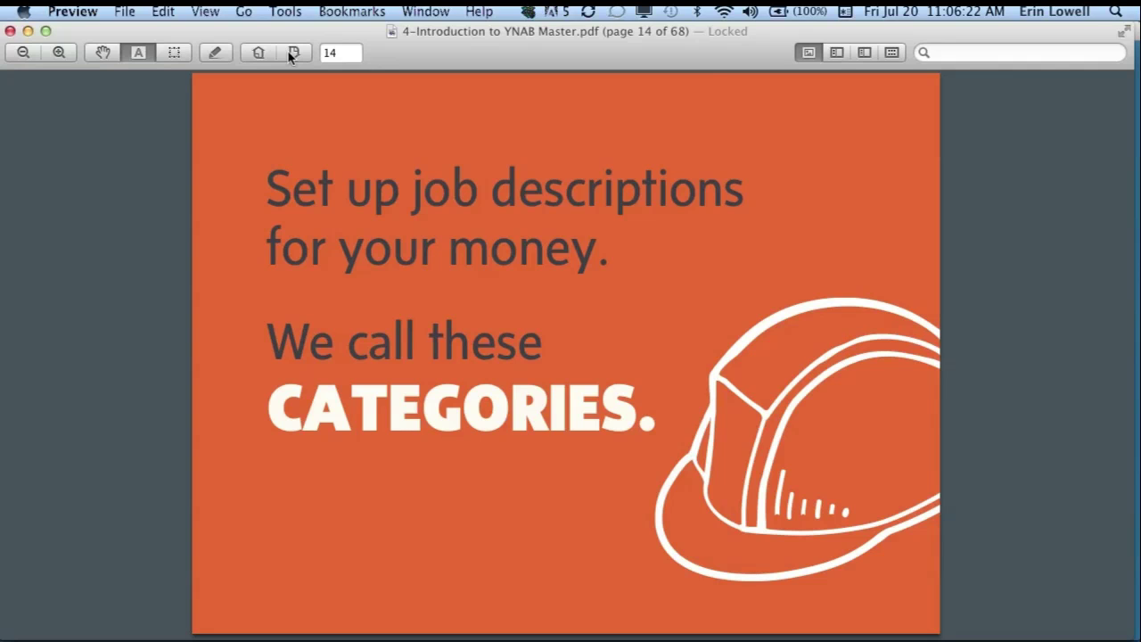
pyautogui.click(293, 53)
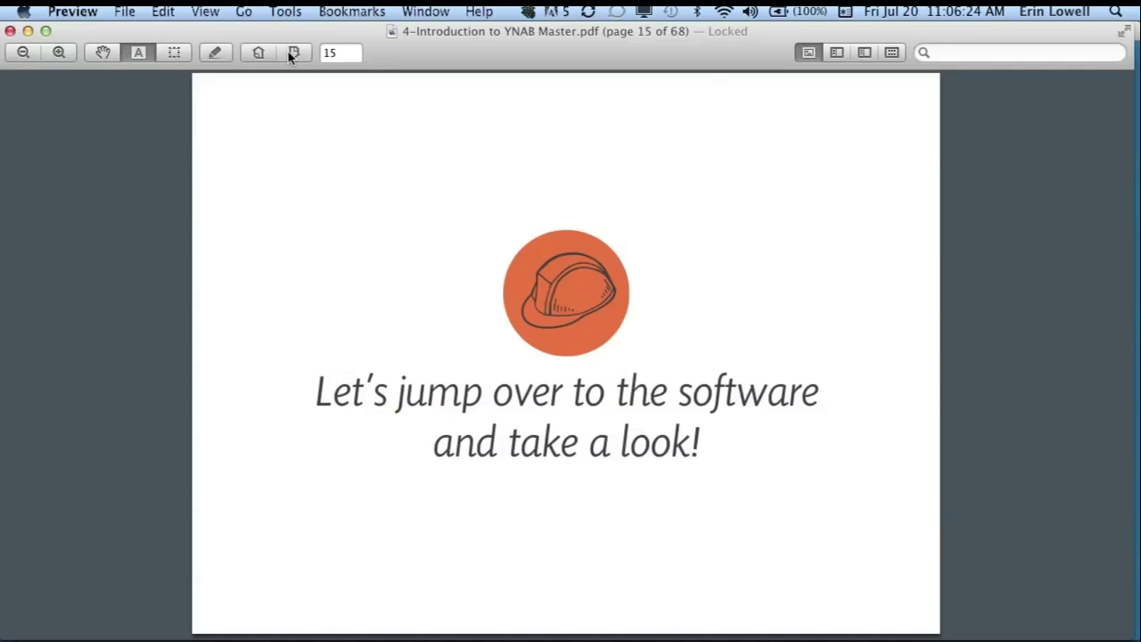
pyautogui.click(293, 53)
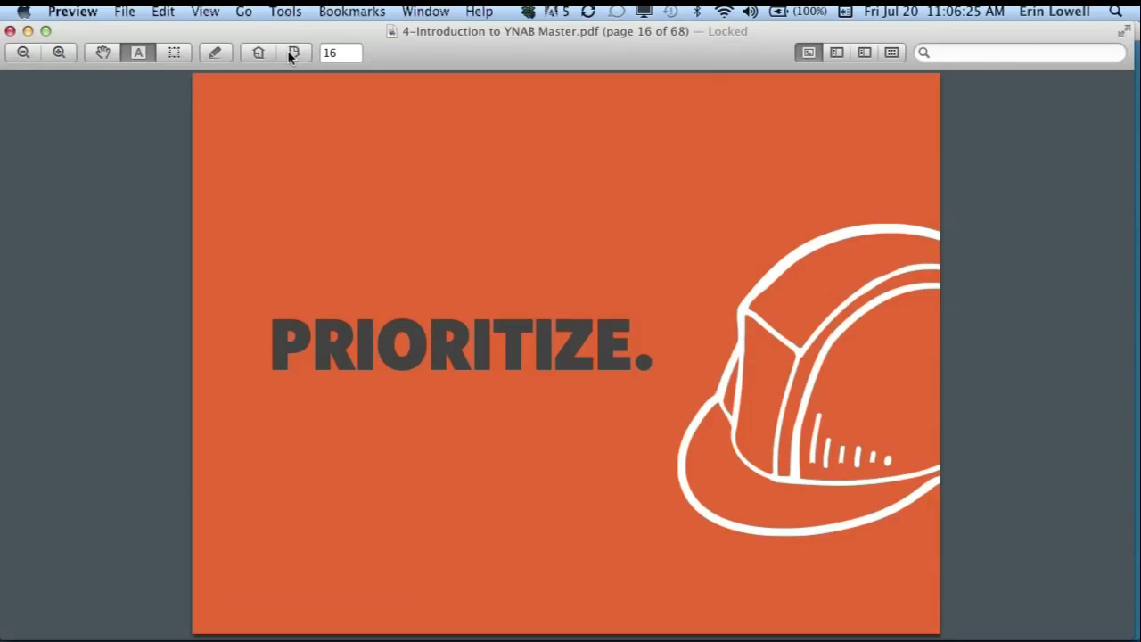
# - Switch from the presentation to YNAB 4
pyautogui.press('super+Tab')
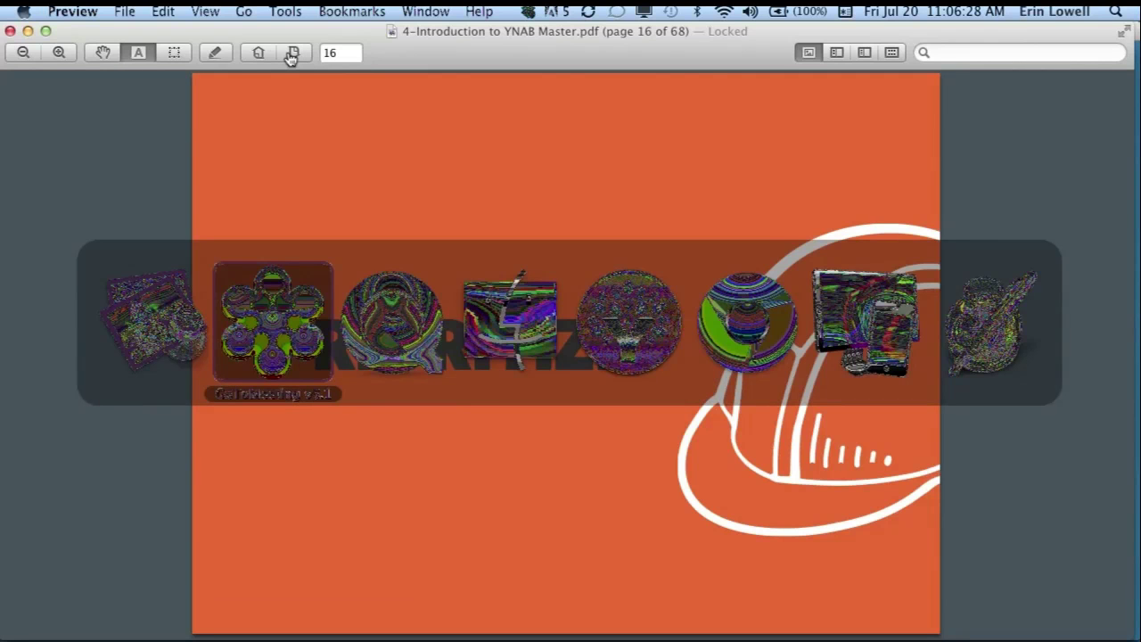
pyautogui.press('super+Tab')
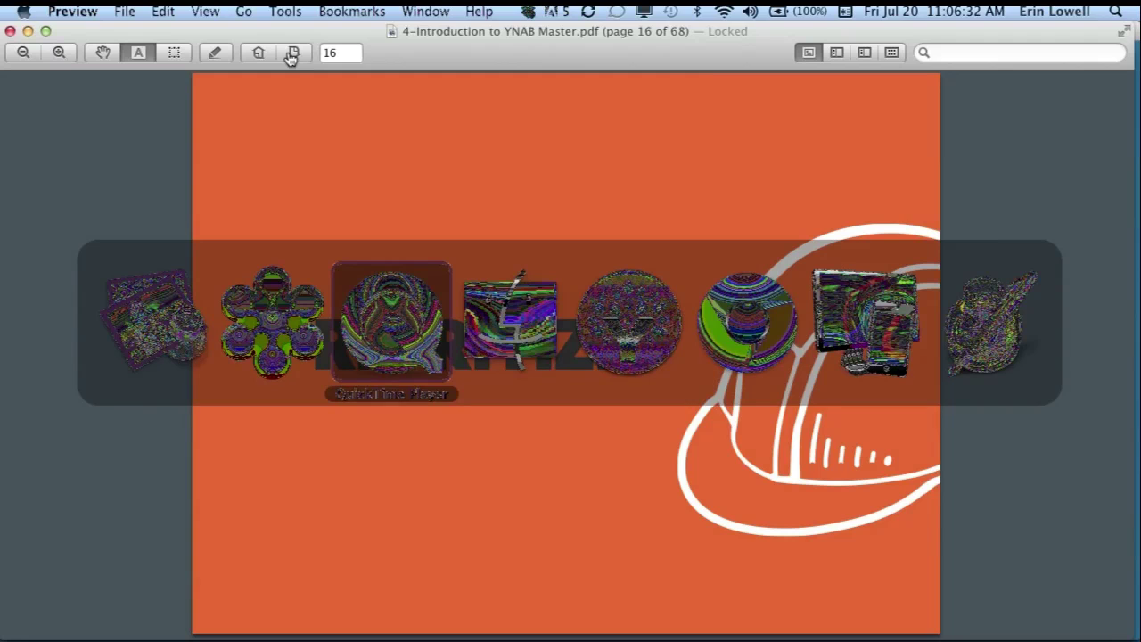
pyautogui.press('super+Tab')
pyautogui.press('super+Tab')
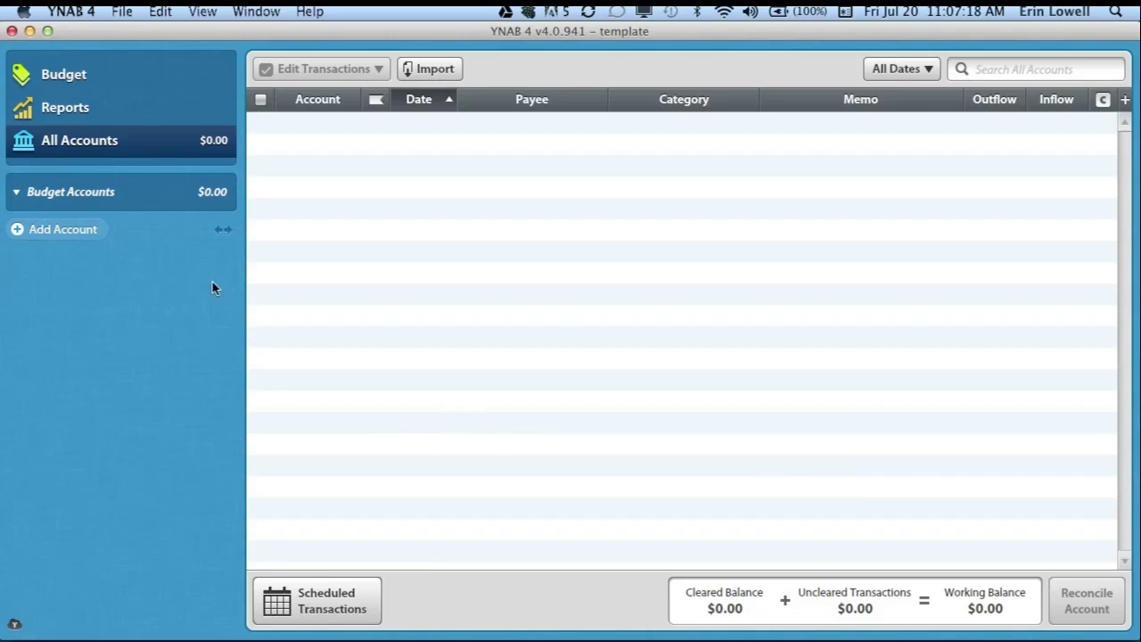
# - Create a budget account named Checking Account, type Checking, with a current balance of 280 dated 07/04/2012
pyautogui.click(73, 232)
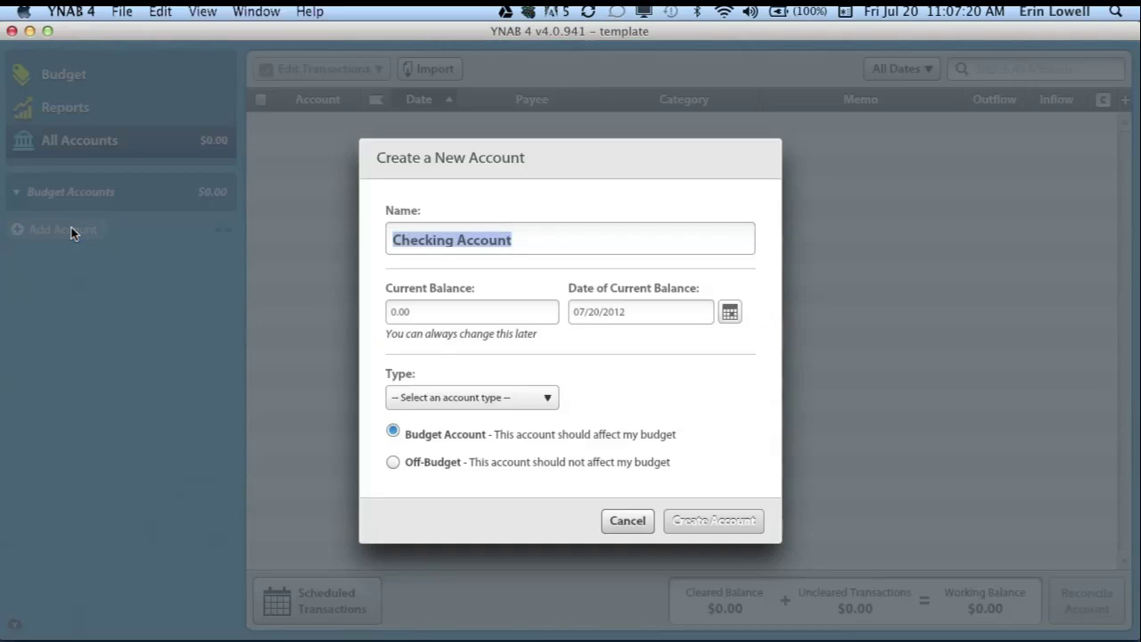
pyautogui.click(418, 311)
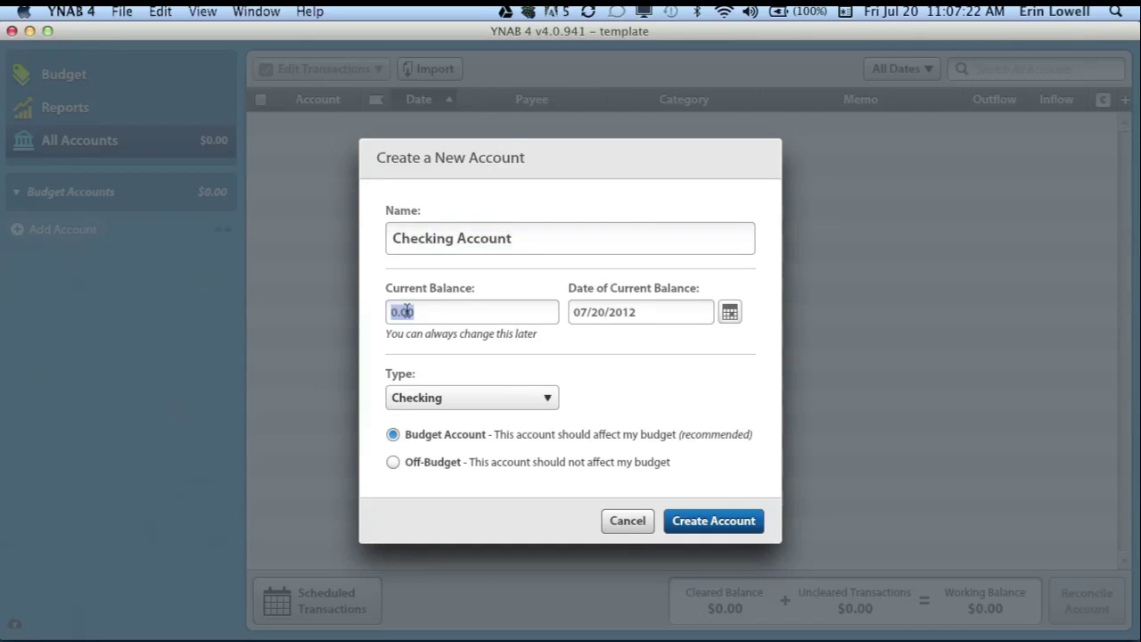
pyautogui.doubleClick(427, 312)
pyautogui.write('280')
pyautogui.click(729, 314)
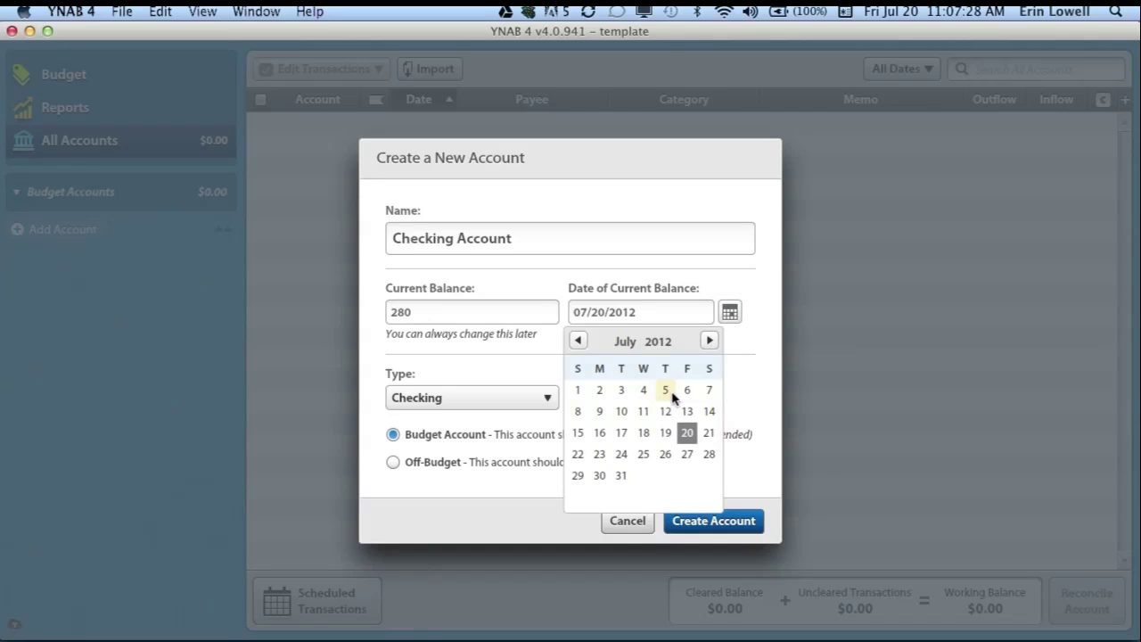
pyautogui.click(644, 392)
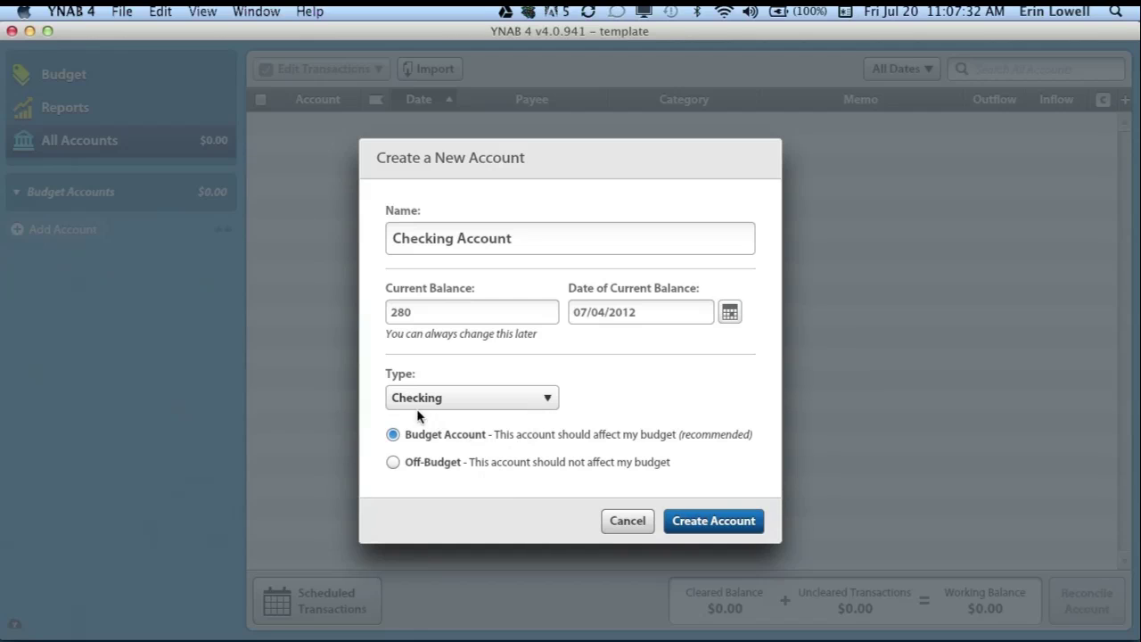
pyautogui.click(713, 521)
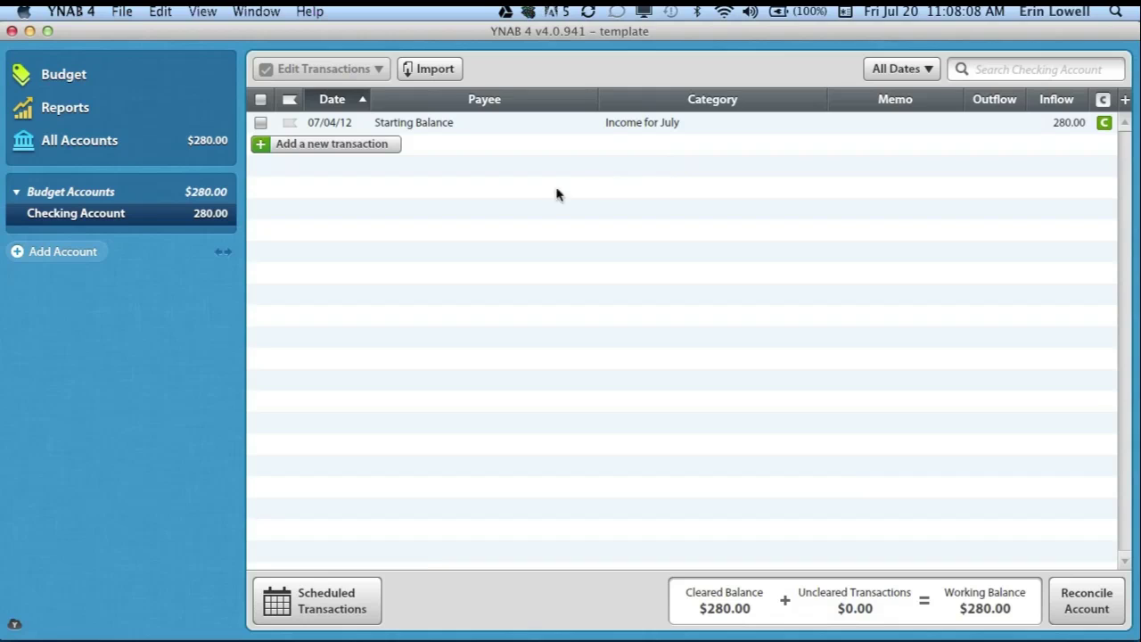
# - Open the budget and allocate 125 to Groceries for July 2012
pyautogui.click(95, 80)
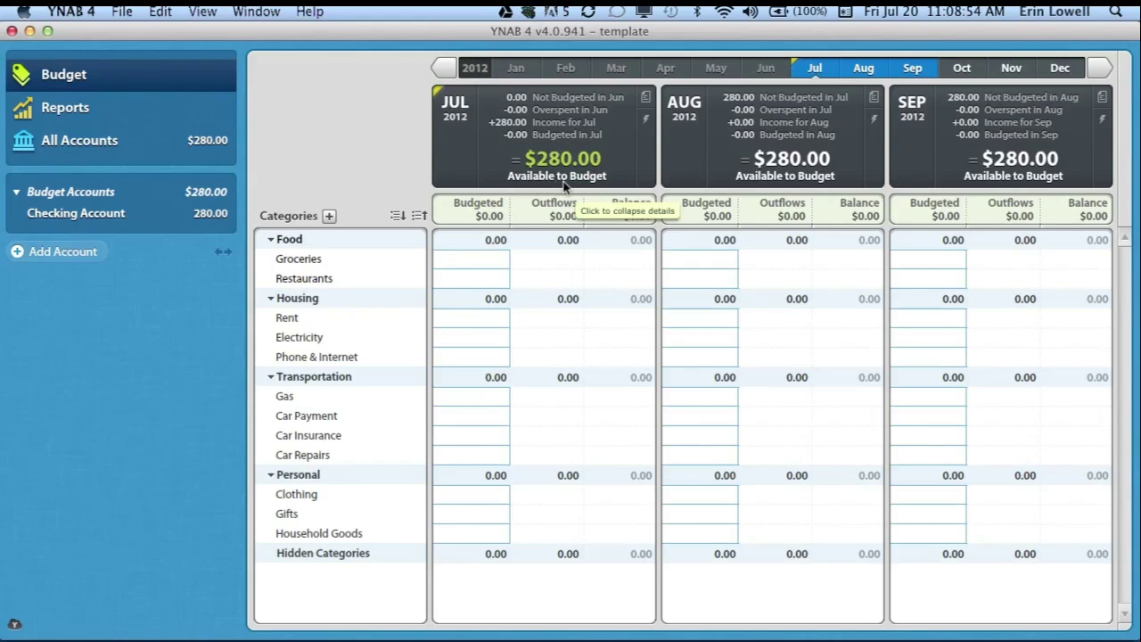
pyautogui.click(494, 260)
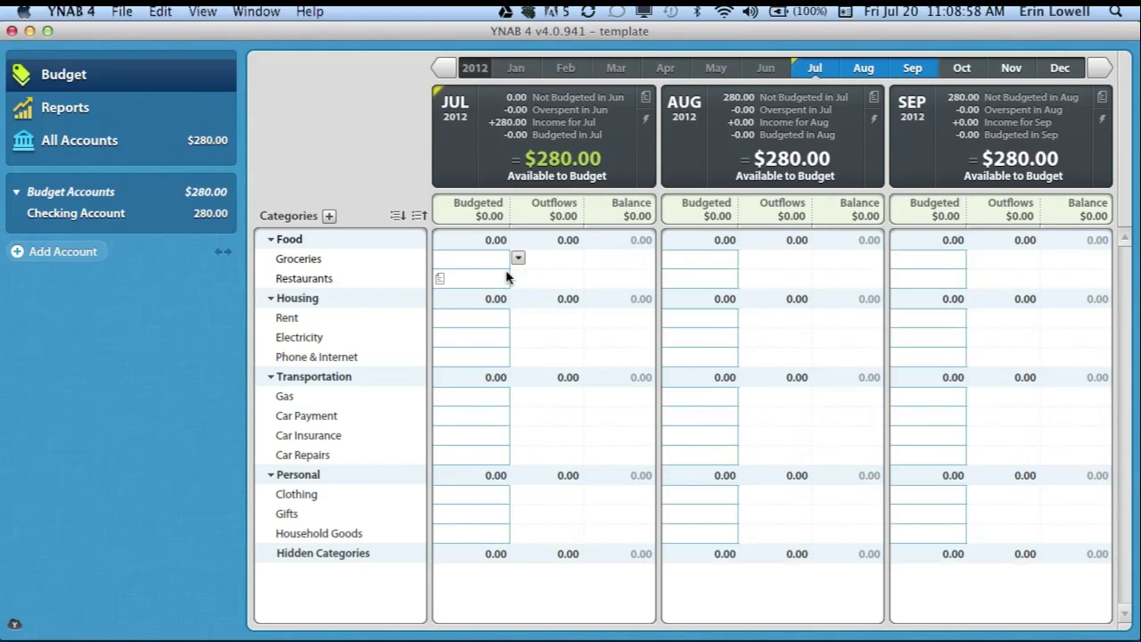
pyautogui.write('125')
pyautogui.press('Return')
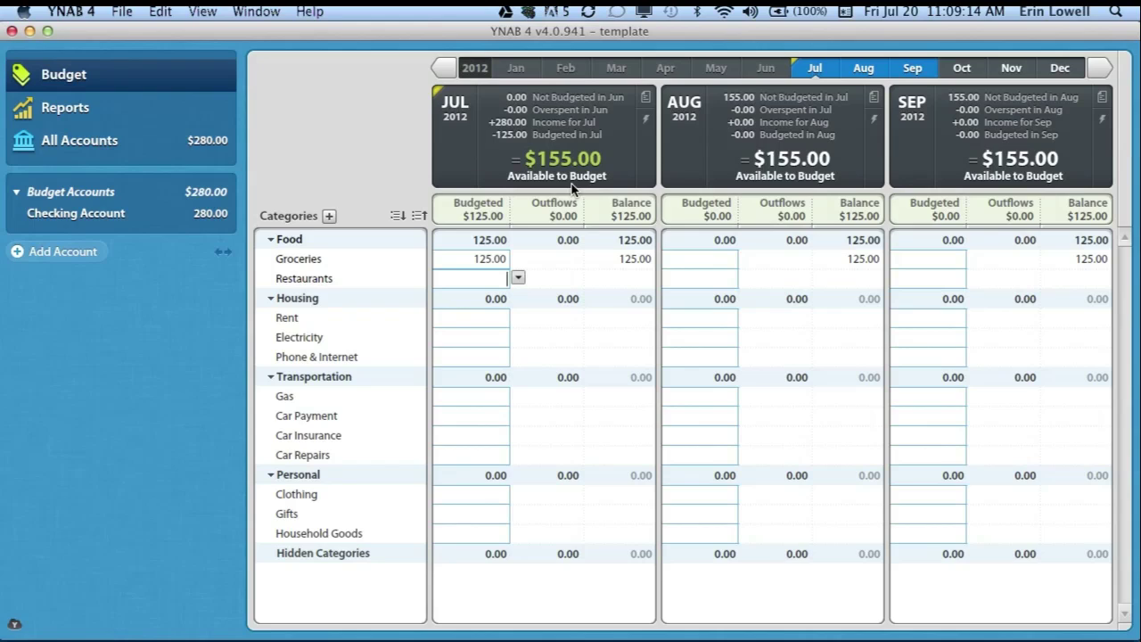
# - Allocate 100 to Gas and 55 to Household Goods in the July 2012 budget
pyautogui.click(502, 396)
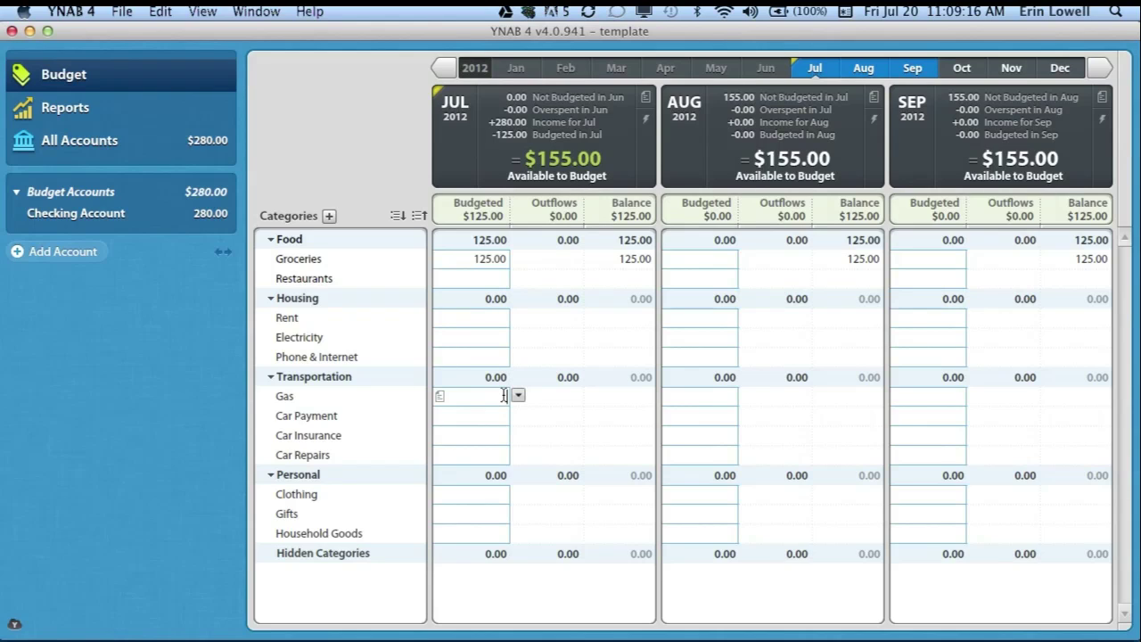
pyautogui.write('100')
pyautogui.press('Return')
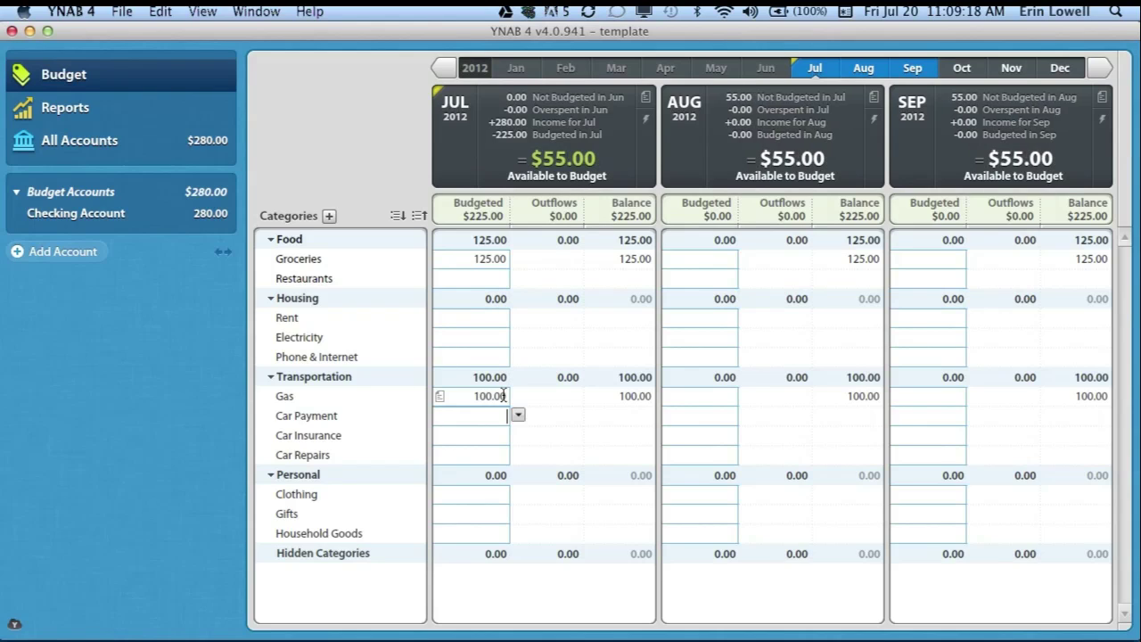
pyautogui.click(497, 533)
pyautogui.write('55')
pyautogui.press('Return')
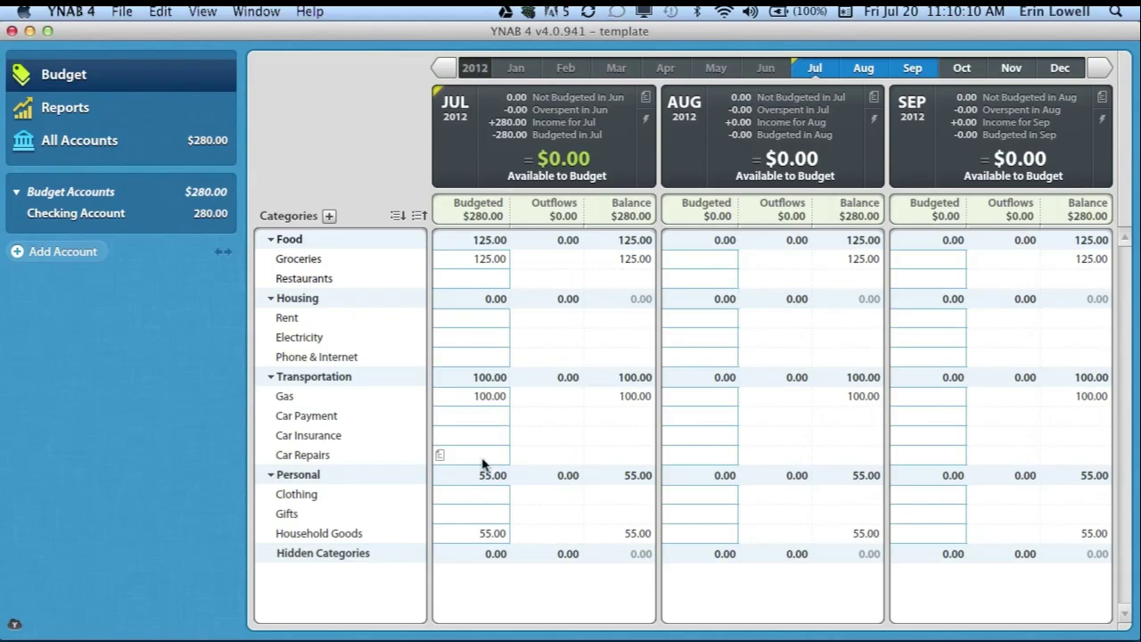
# - Start a Checking Account transaction dated 07/06/12 with Grocery Store as the payee
pyautogui.click(141, 213)
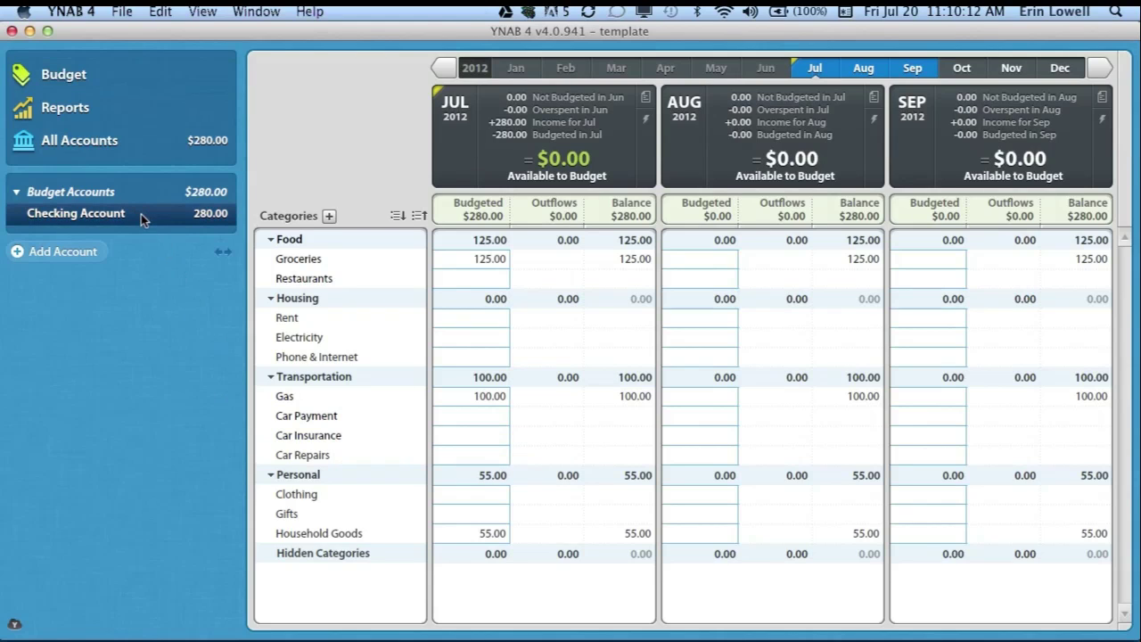
pyautogui.click(334, 145)
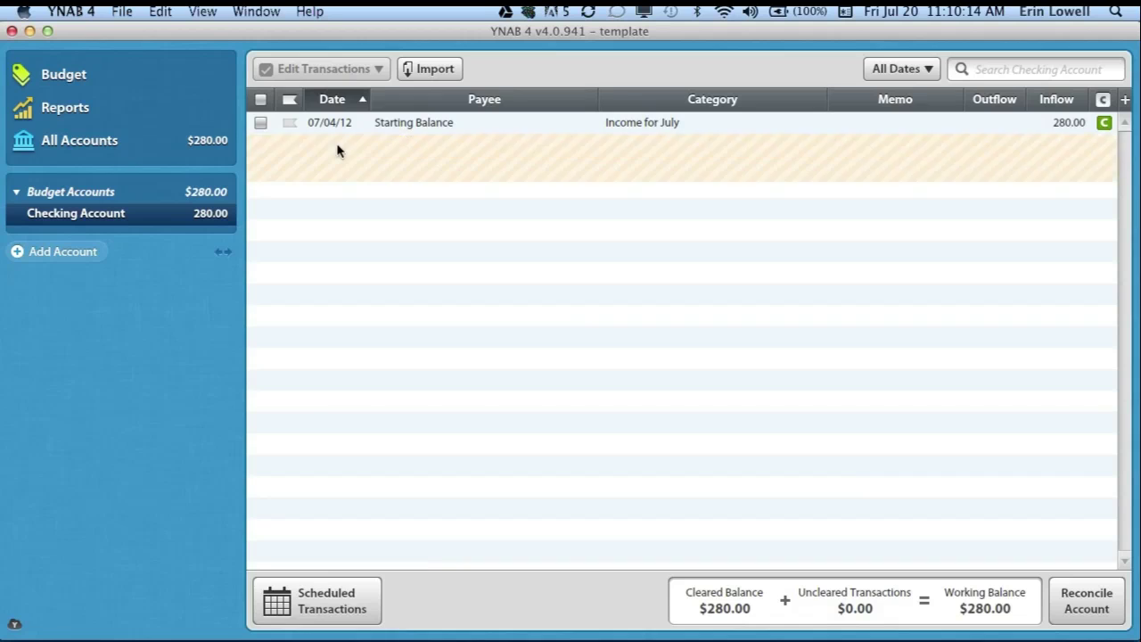
pyautogui.click(359, 145)
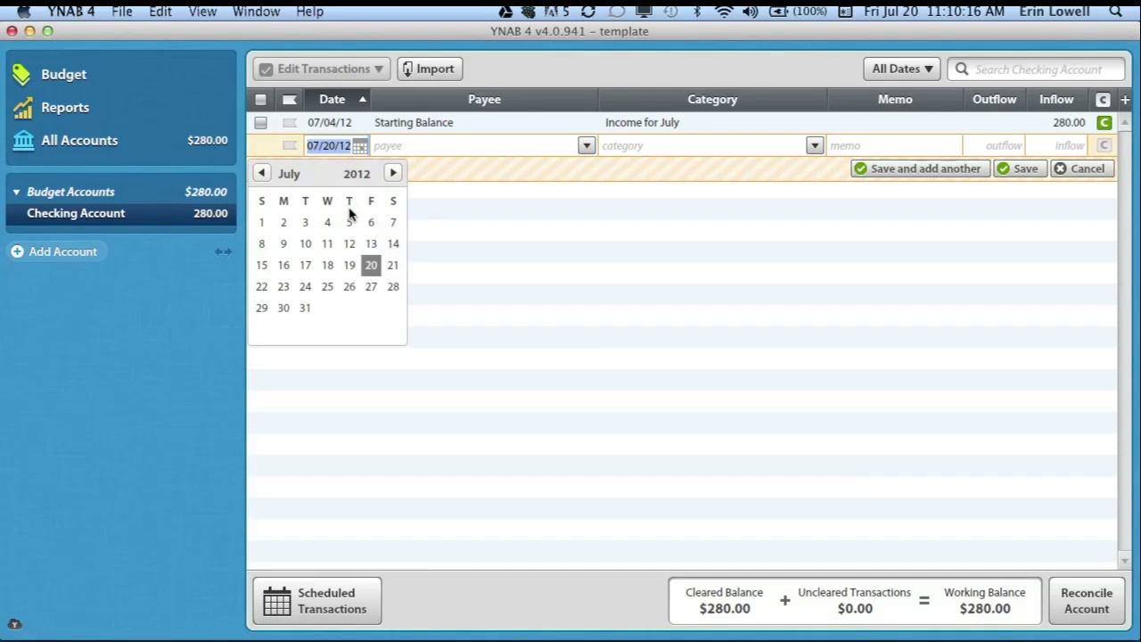
pyautogui.click(369, 223)
pyautogui.click(398, 146)
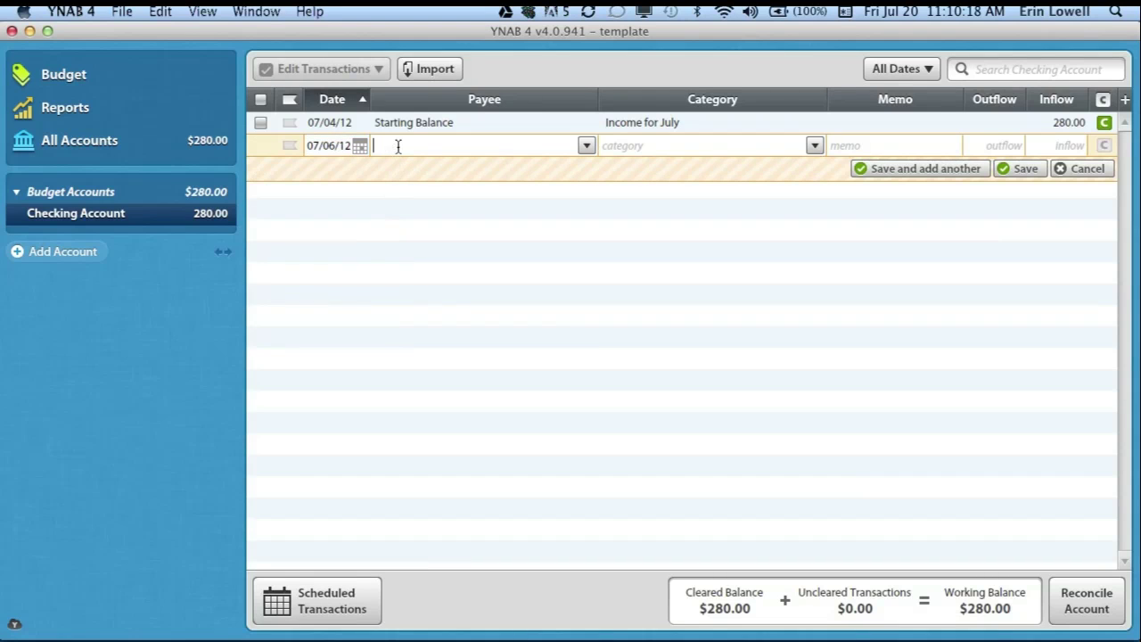
pyautogui.write('Grocery ')
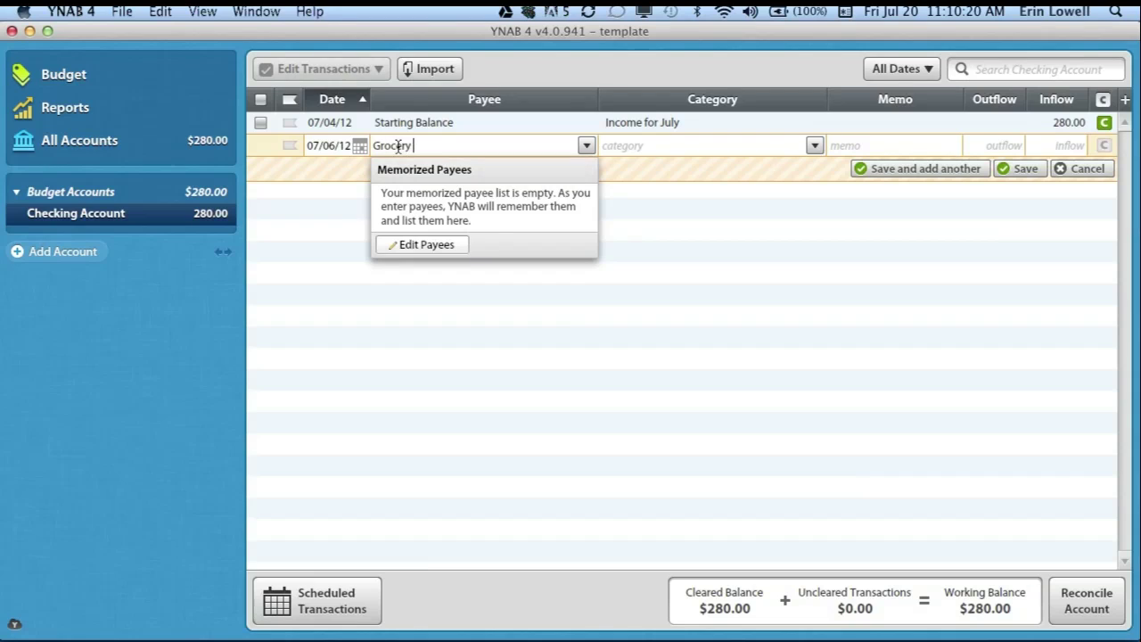
pyautogui.write('Store')
pyautogui.press('Tab')
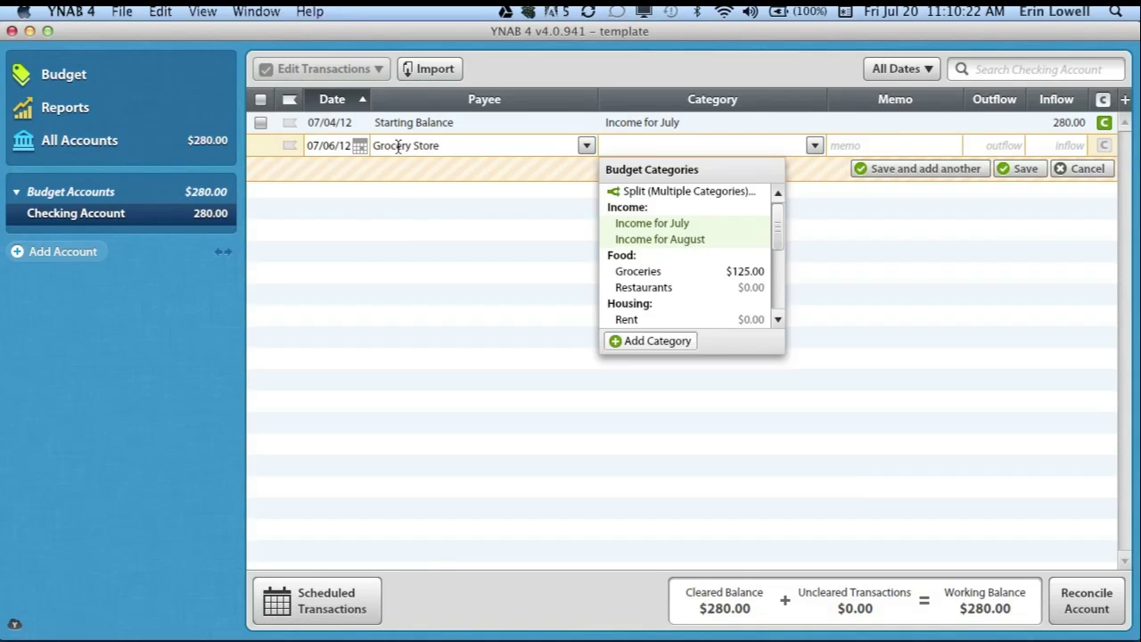
# - Assign the Grocery Store transaction to Food: Groceries with an outflow of 85 and save it
pyautogui.write('groceries')
pyautogui.press('Tab')
pyautogui.press('Tab')
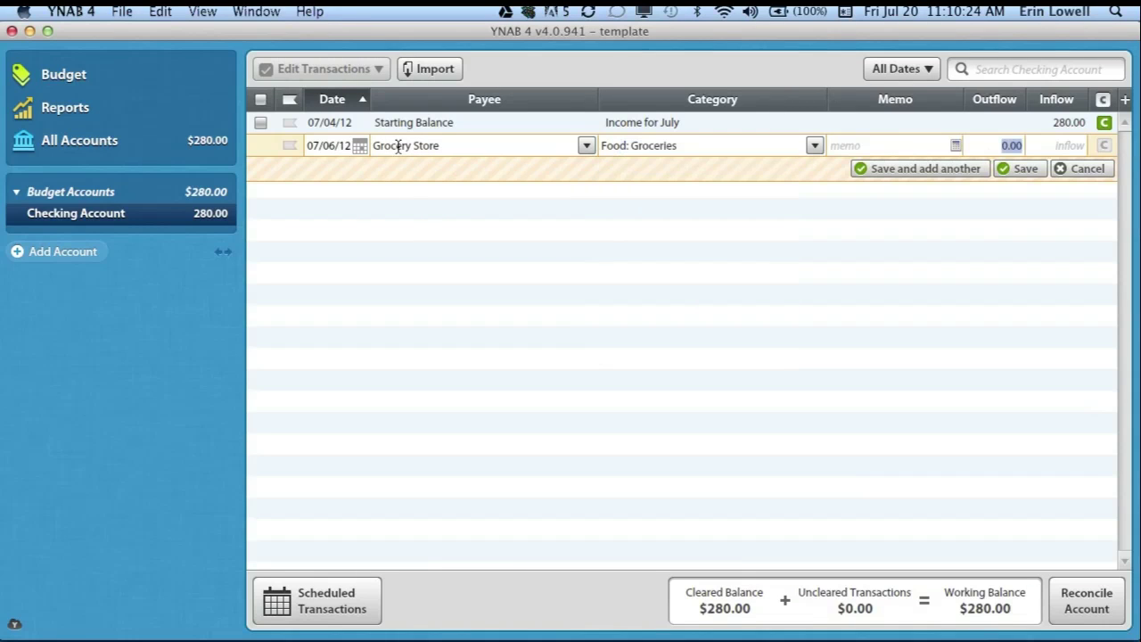
pyautogui.write('85')
pyautogui.press('Return')
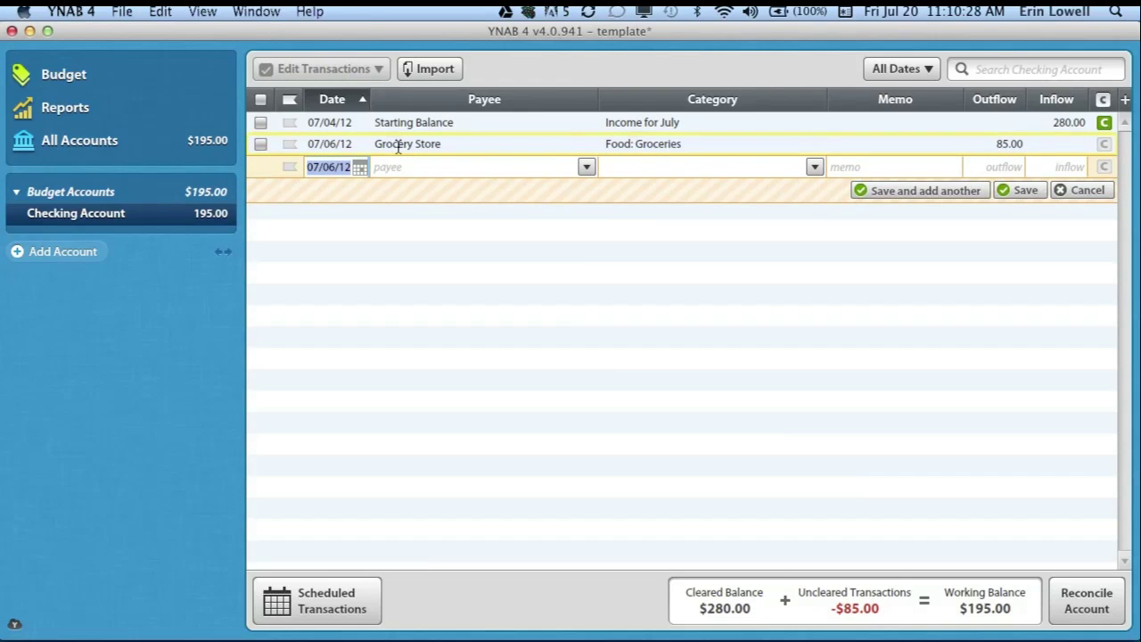
# - Record a 07/06/12 transaction for payee Gas Station in Transportation: Gas with an outflow of 45
pyautogui.press('Tab')
pyautogui.write('Gas Station')
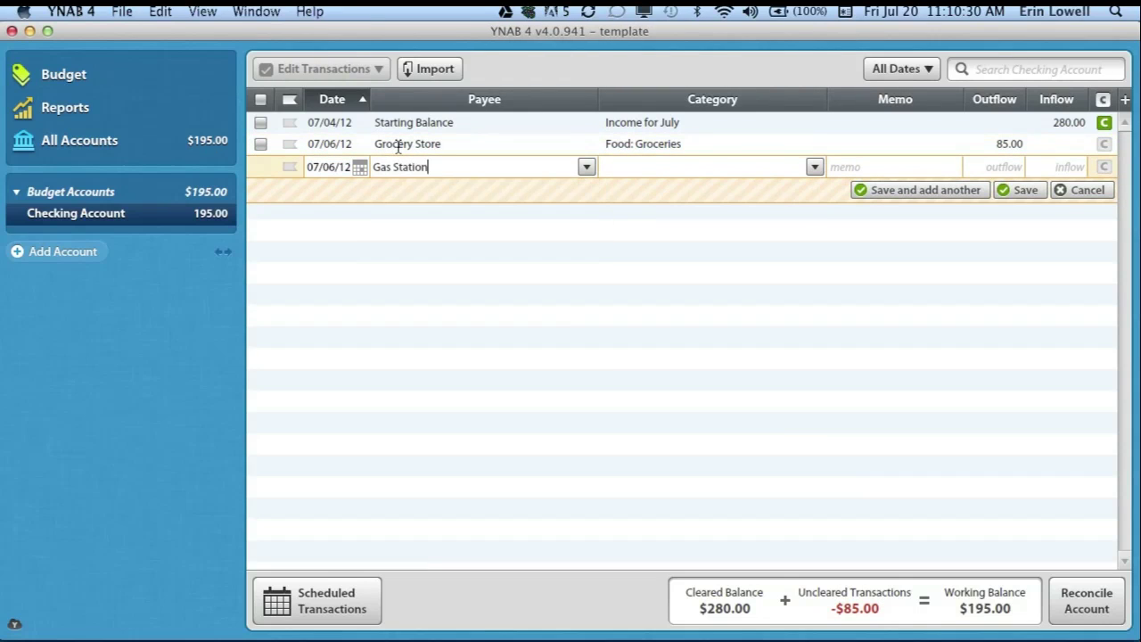
pyautogui.press('Tab')
pyautogui.write('gas')
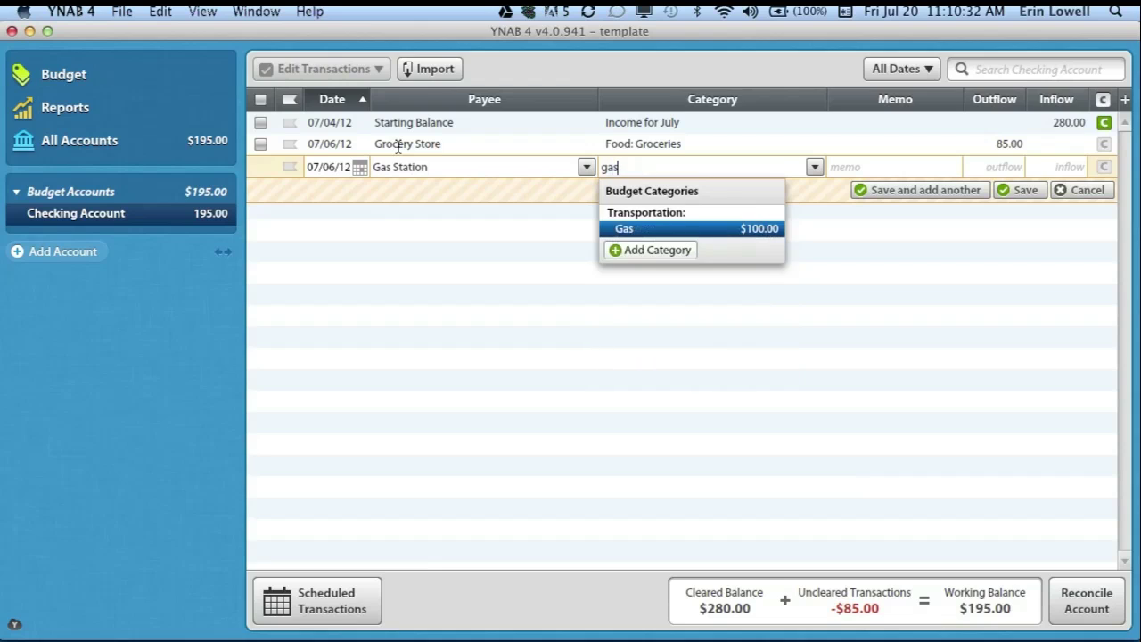
pyautogui.press('Tab')
pyautogui.press('Tab')
pyautogui.write('45')
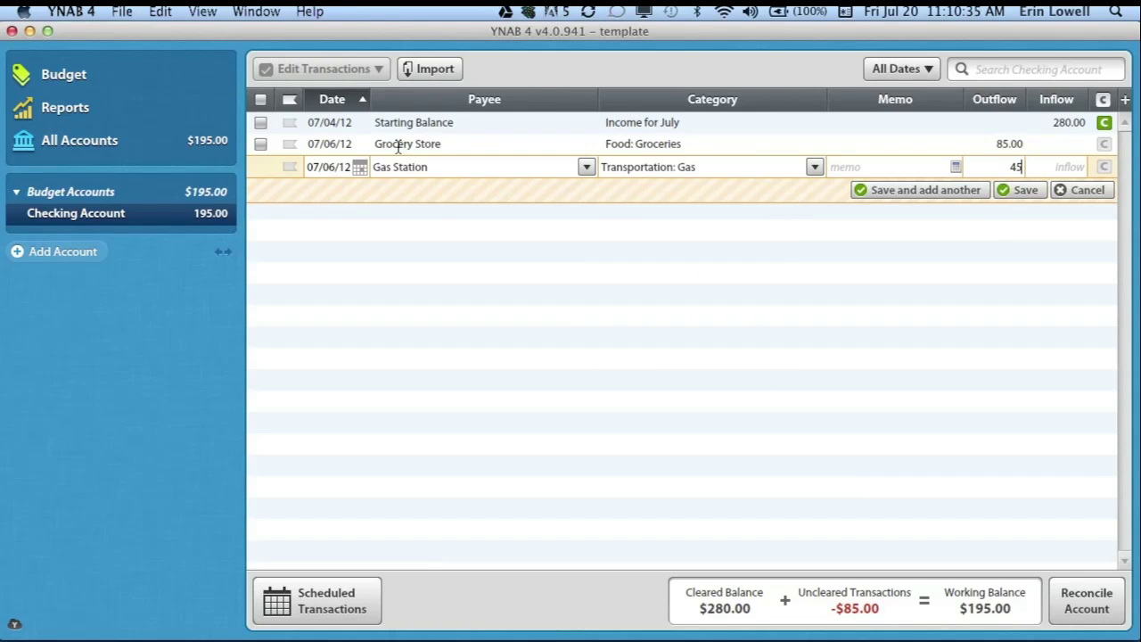
pyautogui.press('Return')
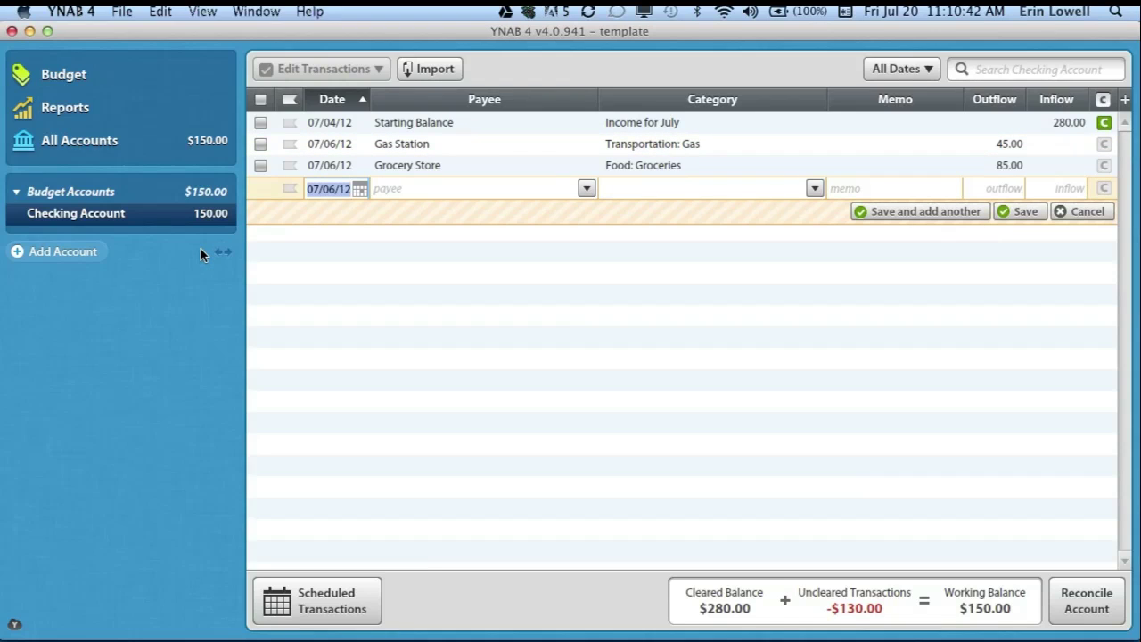
# - Review the July outflows and category balances in the budget, and return to the presentation in Preview
pyautogui.click(138, 83)
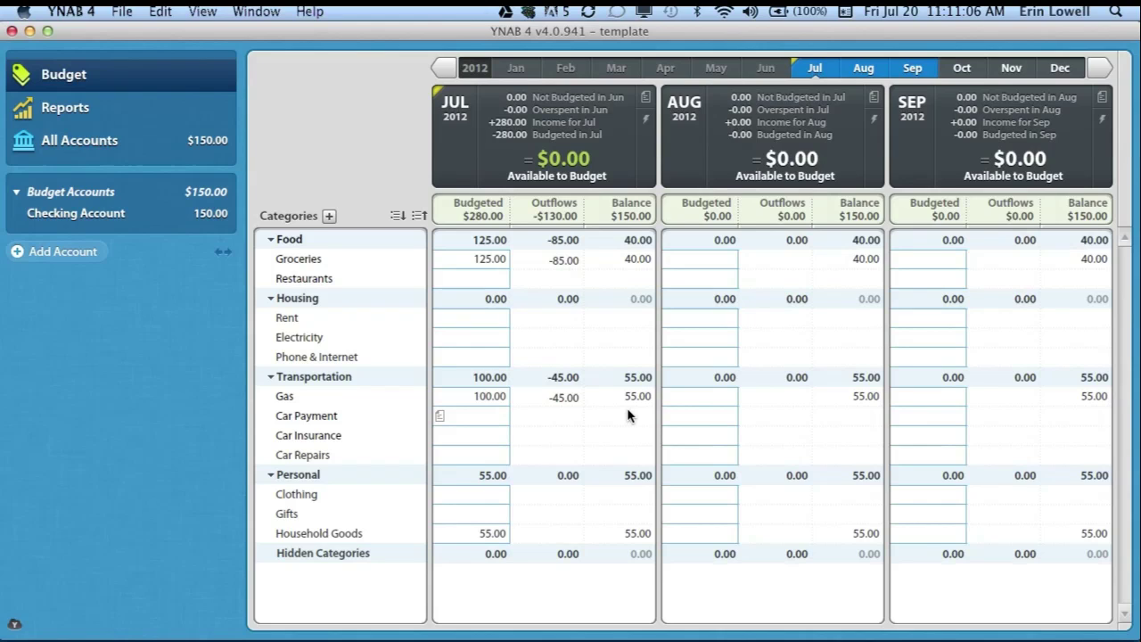
pyautogui.press('super+Tab')
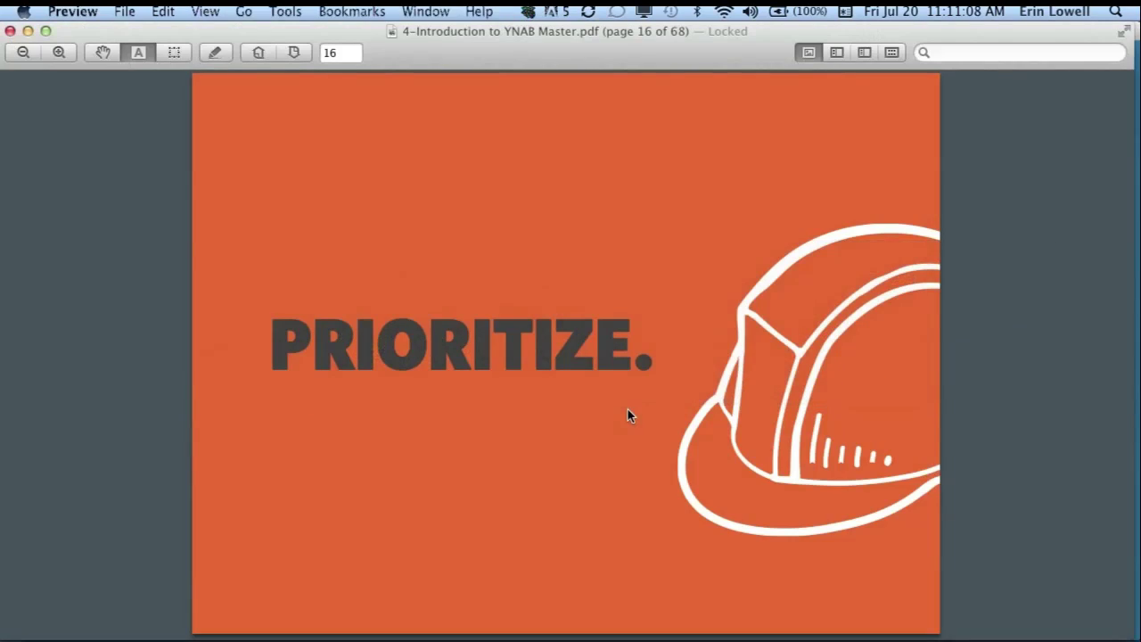
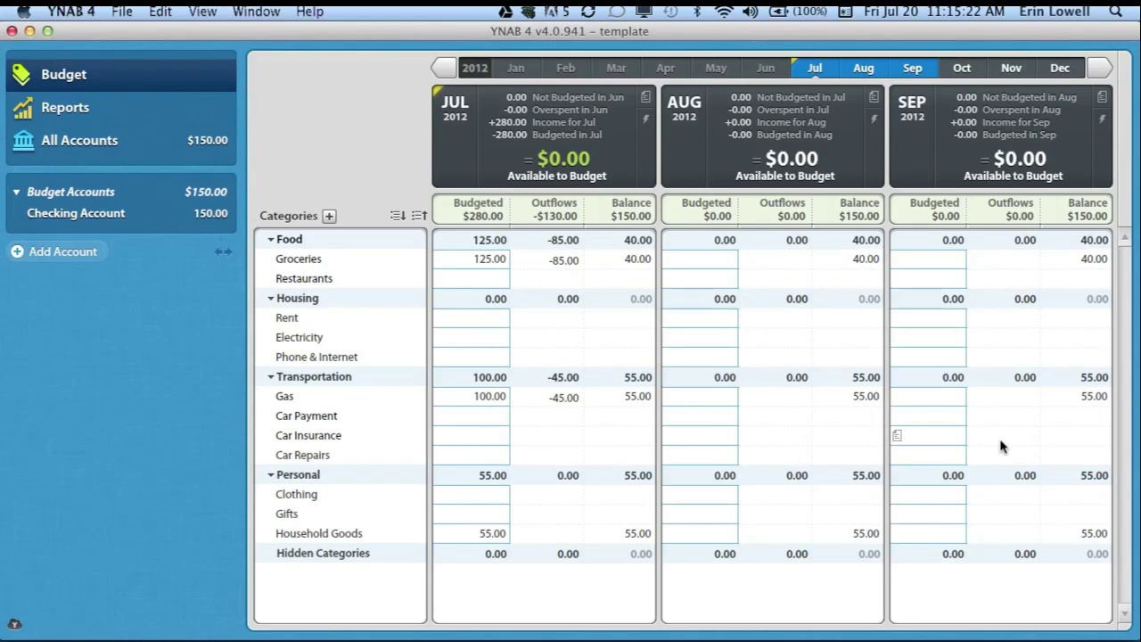
# - Start a Checking Account transaction dated 07/07/12 with the account owner's paycheck as the payee
pyautogui.click(82, 214)
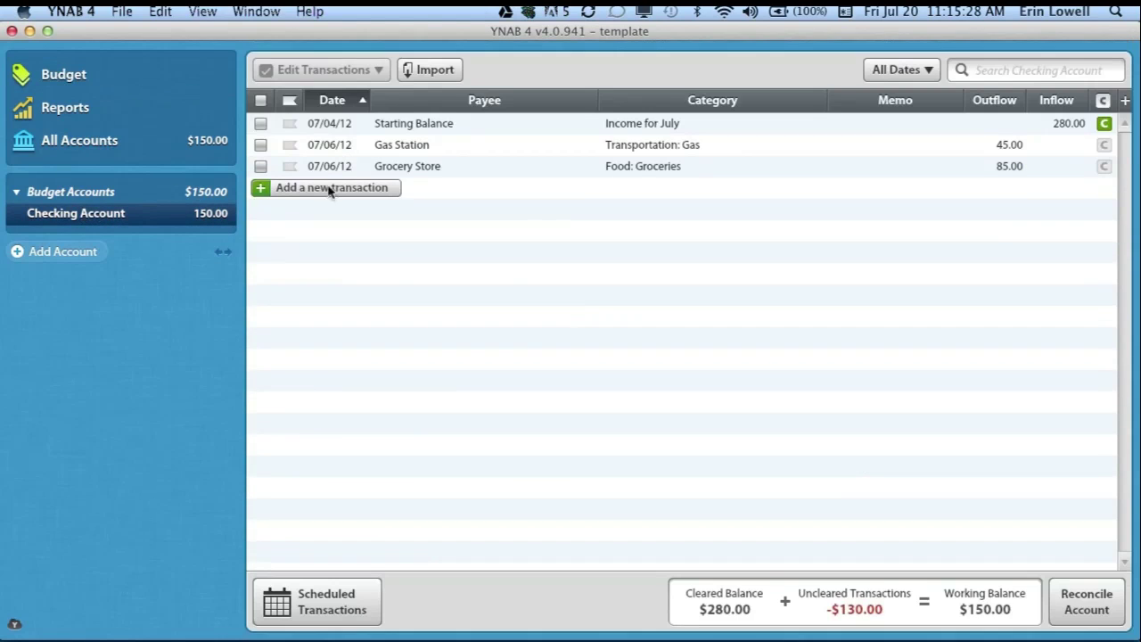
pyautogui.click(342, 187)
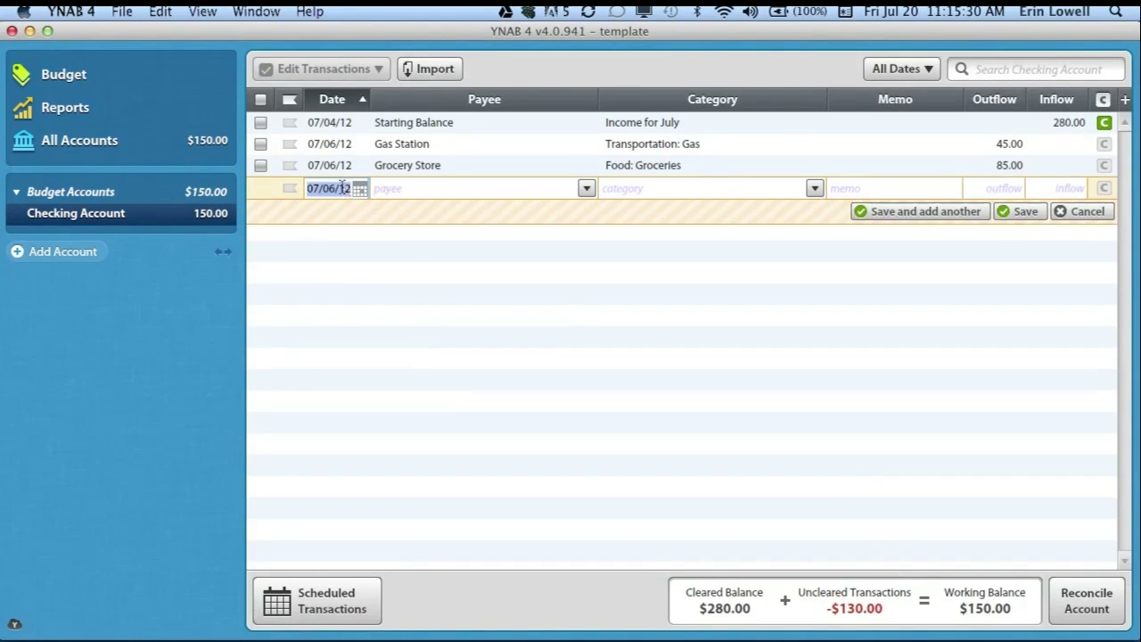
pyautogui.click(360, 189)
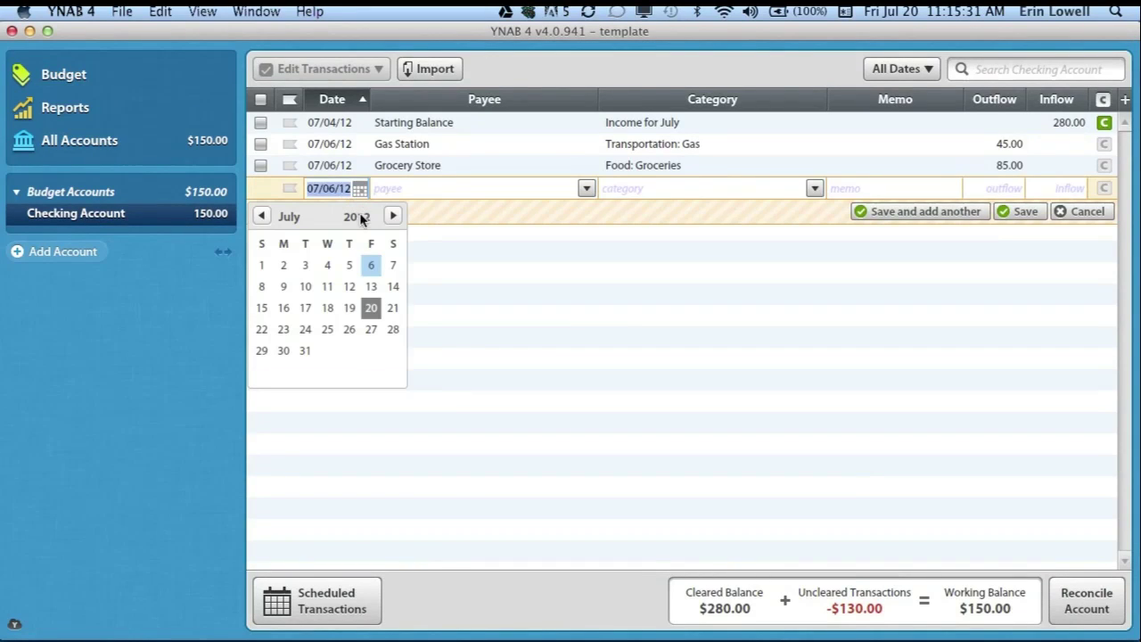
pyautogui.click(393, 266)
pyautogui.write('Erins')
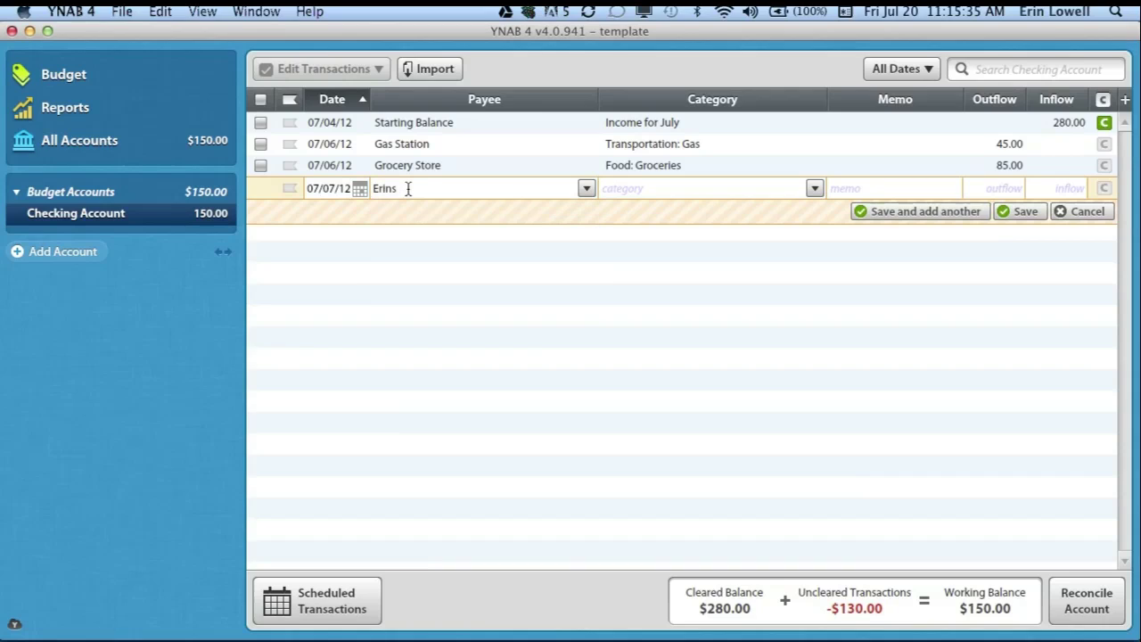
pyautogui.press('BackSpace')
pyautogui.write("'s Paycheck")
pyautogui.press('Tab')
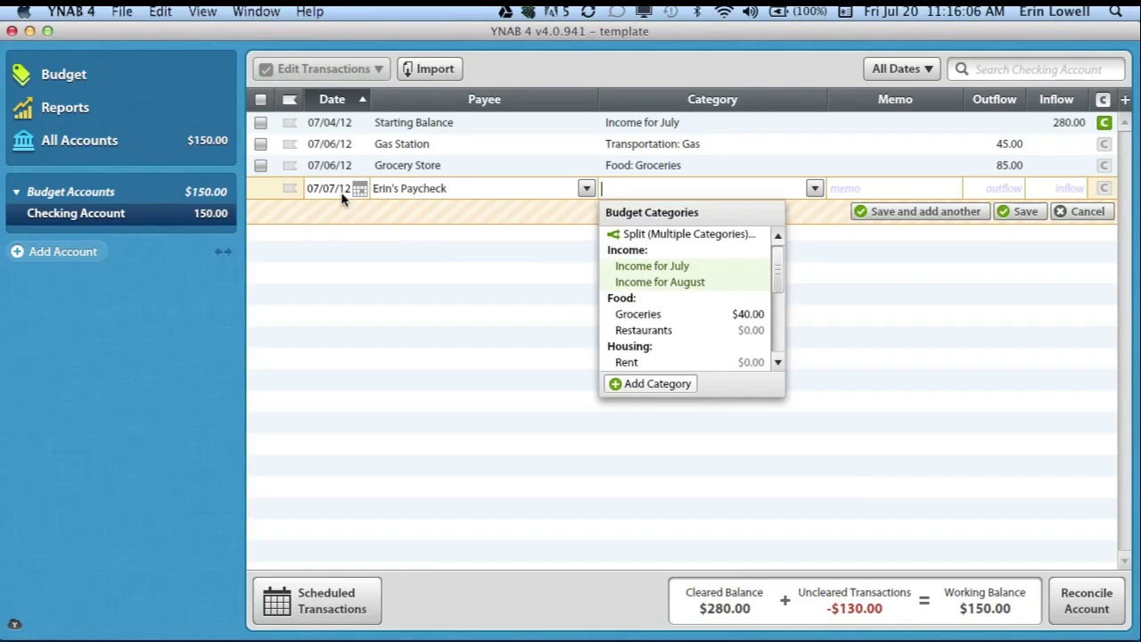
# - Categorize the paycheck transaction as Income for July with an inflow of 850 and save it
pyautogui.click(647, 269)
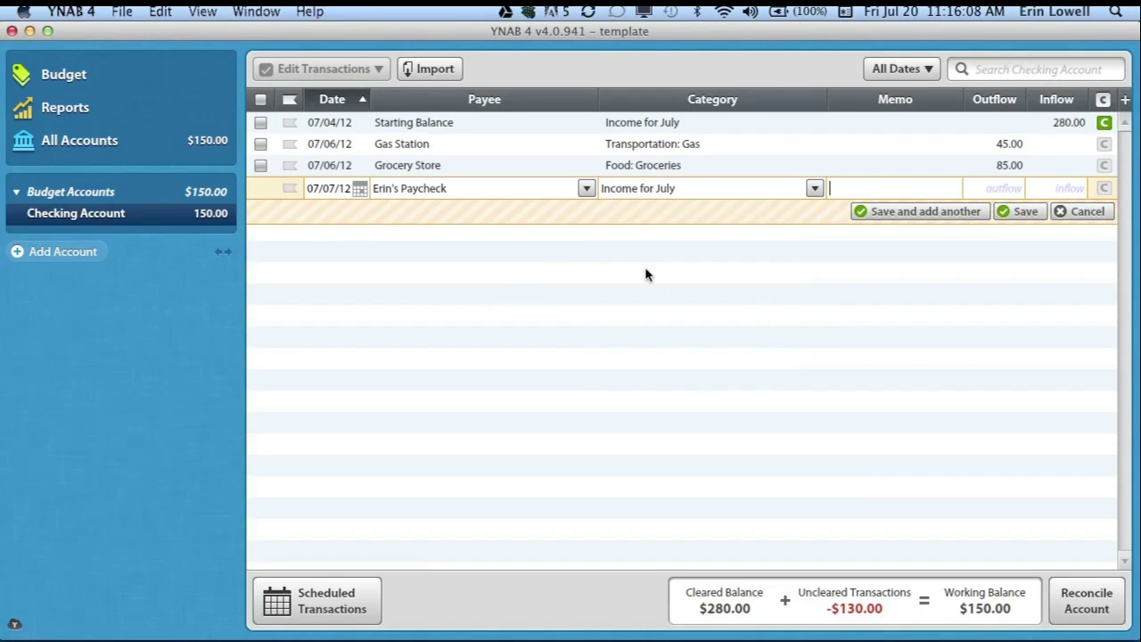
pyautogui.click(1048, 189)
pyautogui.write('850')
pyautogui.click(1021, 212)
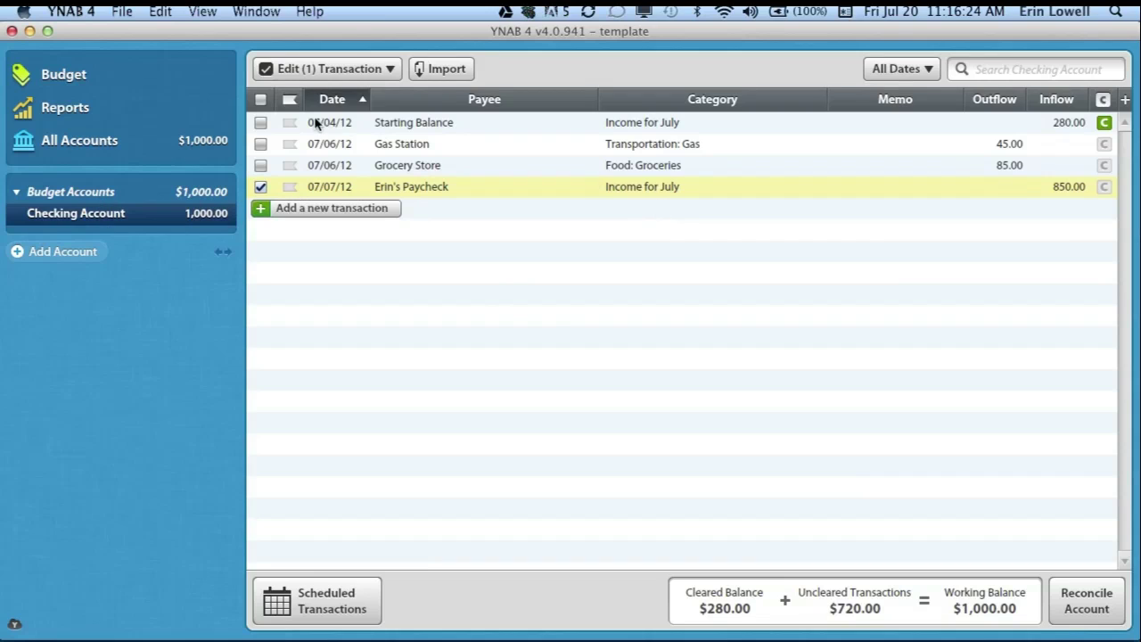
# - In the July budget, set the budgeted amounts to 300 for Groceries and 125 for Gas
pyautogui.click(209, 83)
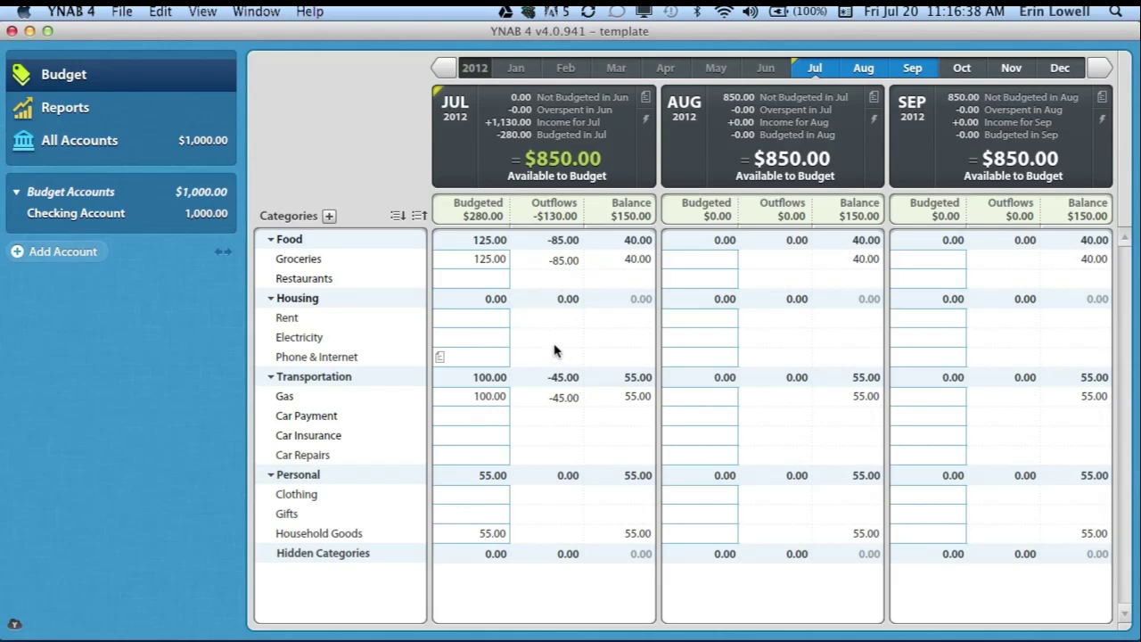
pyautogui.click(496, 258)
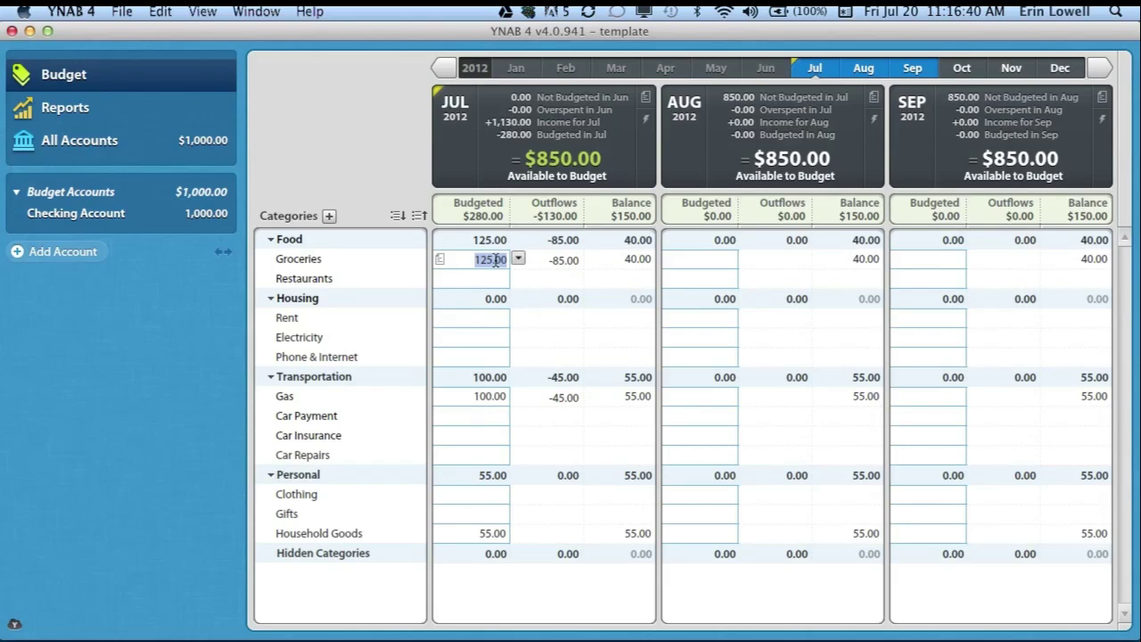
pyautogui.write('300')
pyautogui.press('Return')
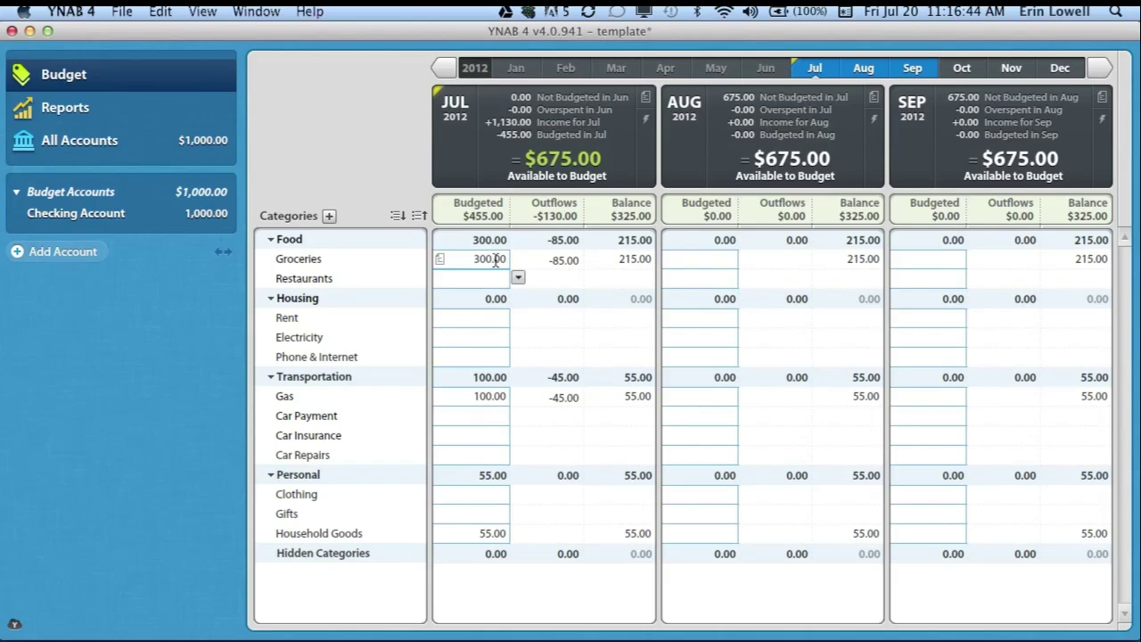
pyautogui.press('Return')
pyautogui.press('Return')
pyautogui.press('Return')
pyautogui.press('Return')
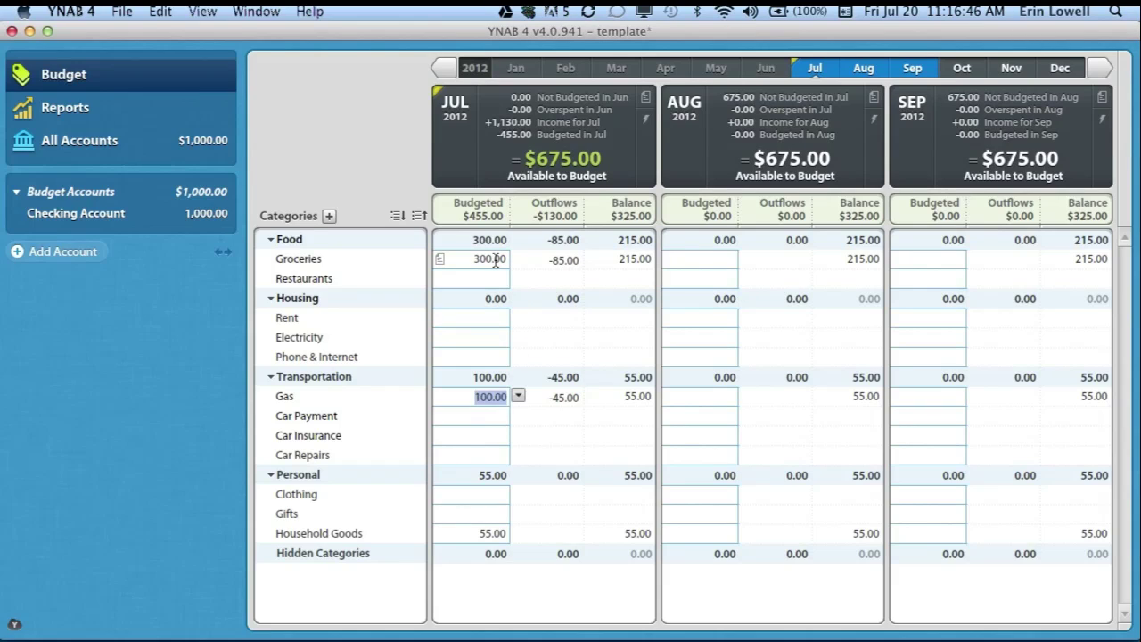
pyautogui.write('125')
pyautogui.press('Return')
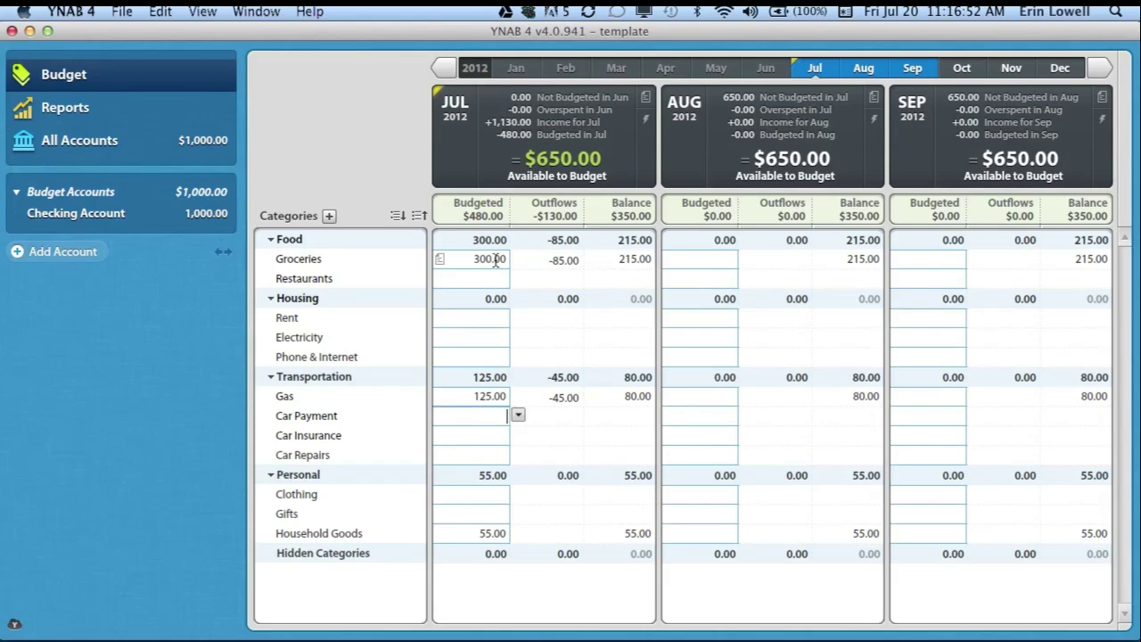
# - Budget 80 for Electricity and 110 for Phone & Internet in July
pyautogui.click(477, 337)
pyautogui.write('80')
pyautogui.press('Return')
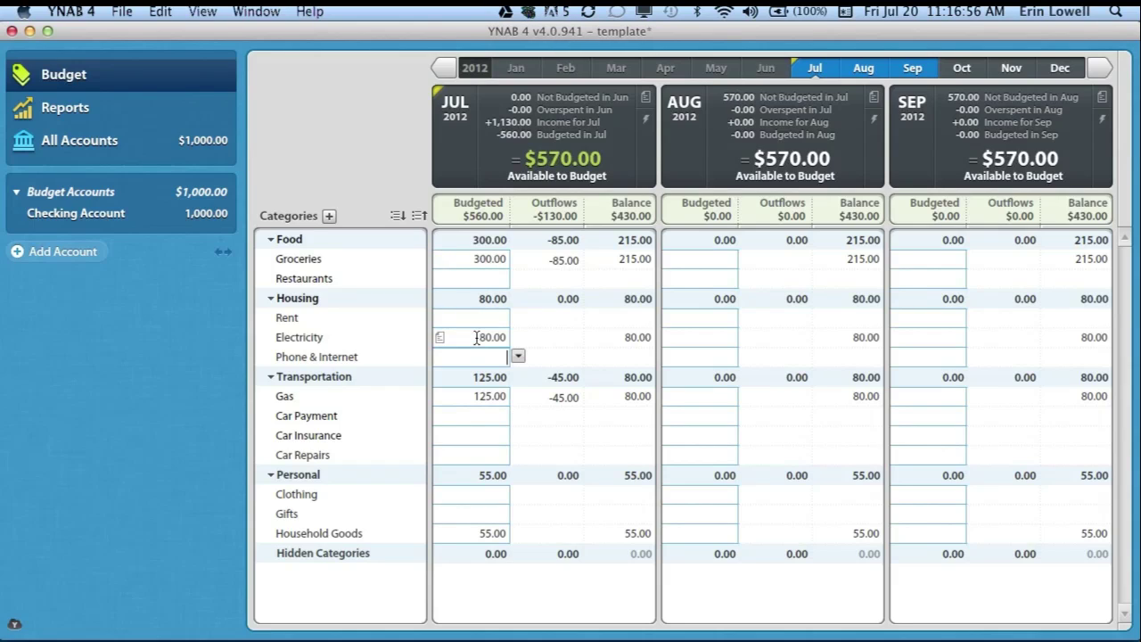
pyautogui.write('110')
pyautogui.press('Return')
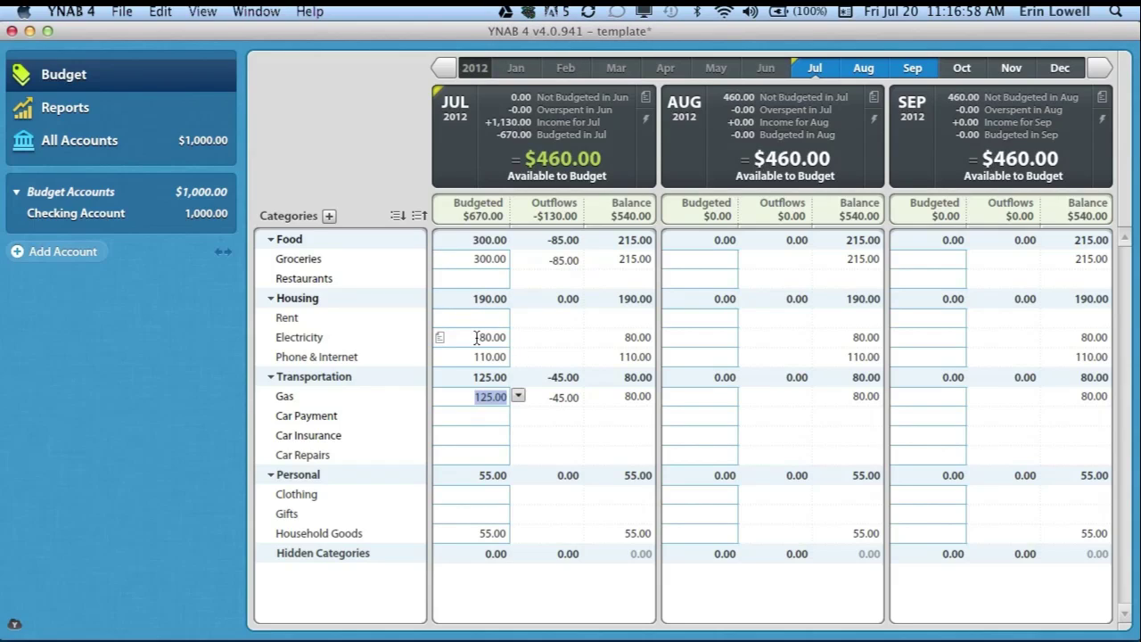
# - Budget 275 for Car Payment in July and save the budget file
pyautogui.click(476, 416)
pyautogui.write('275')
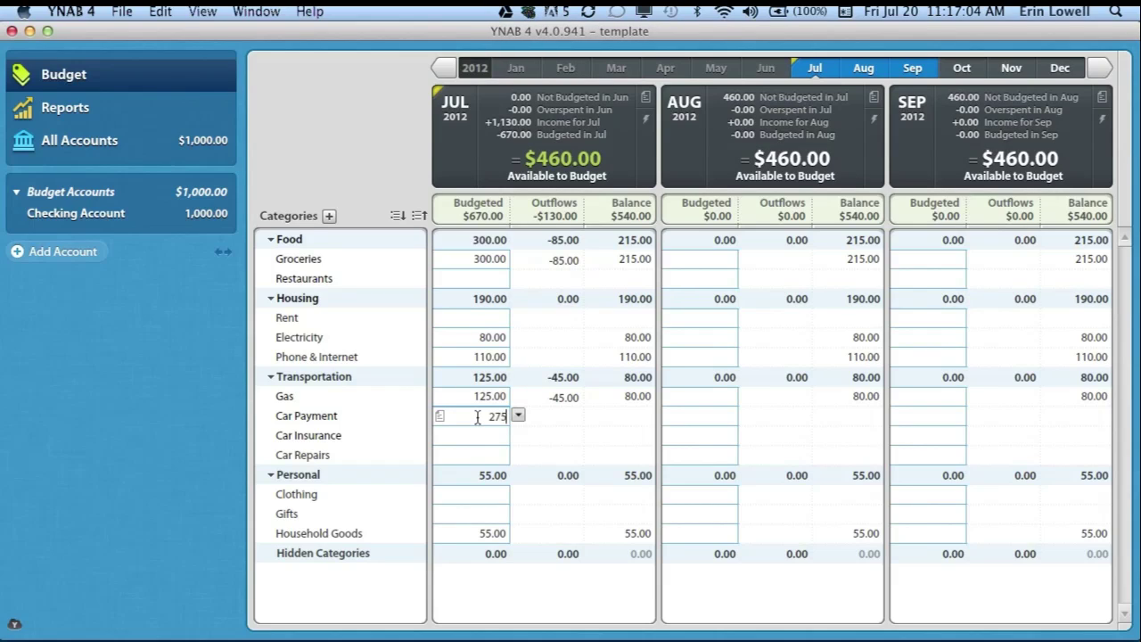
pyautogui.press('Return')
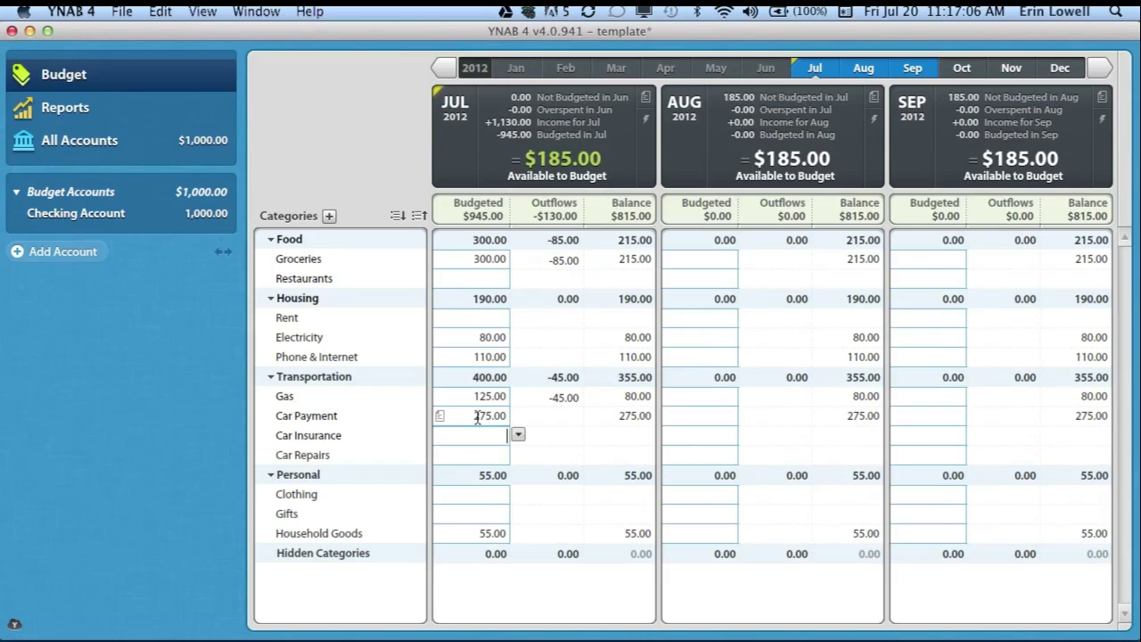
pyautogui.press('super+s')
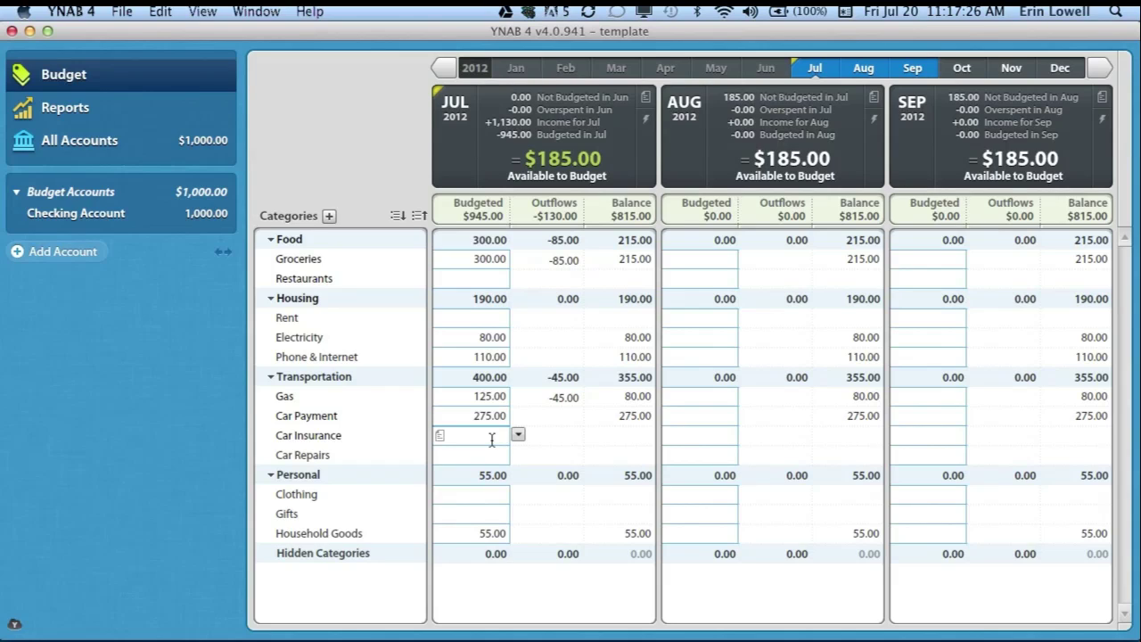
# - Budget 75 for Car Insurance and 60 for Car Repairs in July
pyautogui.write('75')
pyautogui.press('Return')
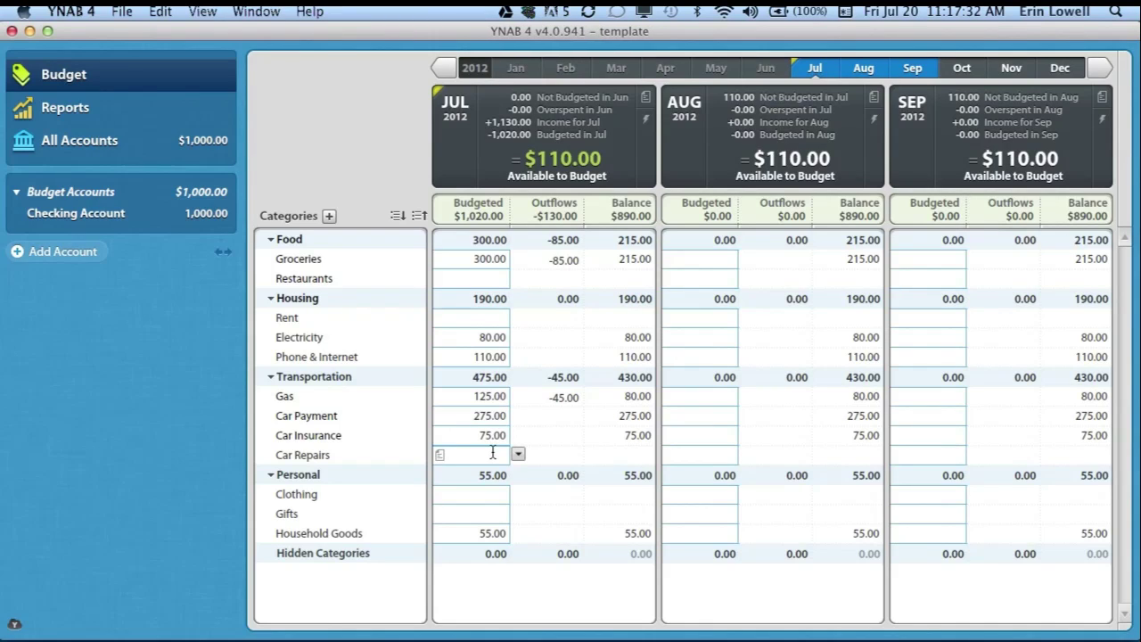
pyautogui.write('60')
pyautogui.press('Return')
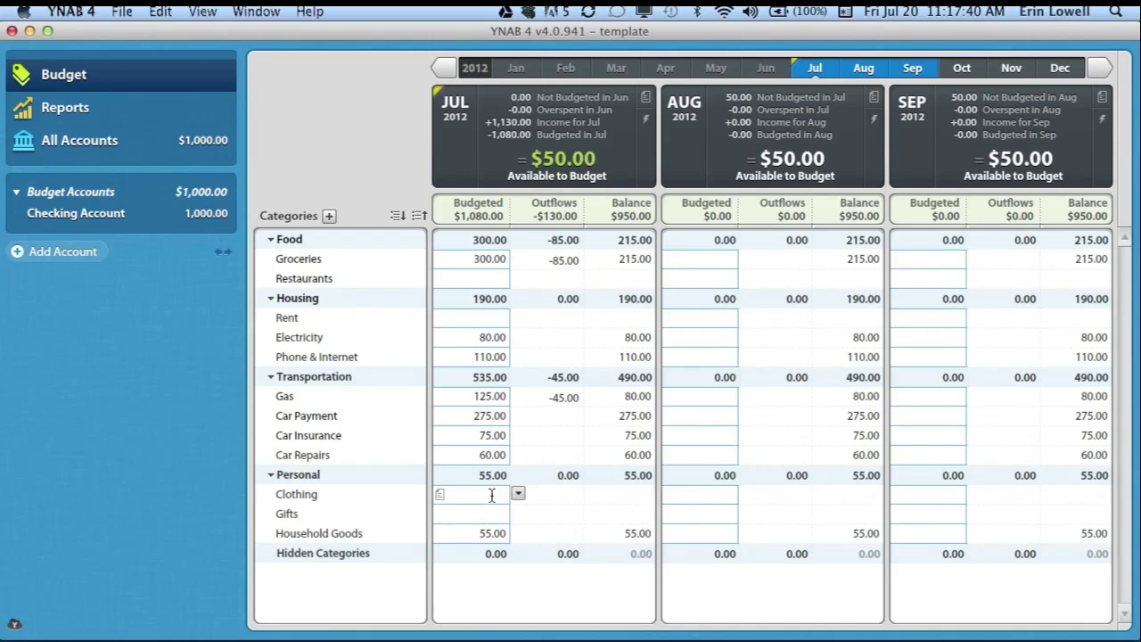
# - Budget 25 for Clothing and 25 for Gifts in July
pyautogui.write('25')
pyautogui.press('Return')
pyautogui.write('25')
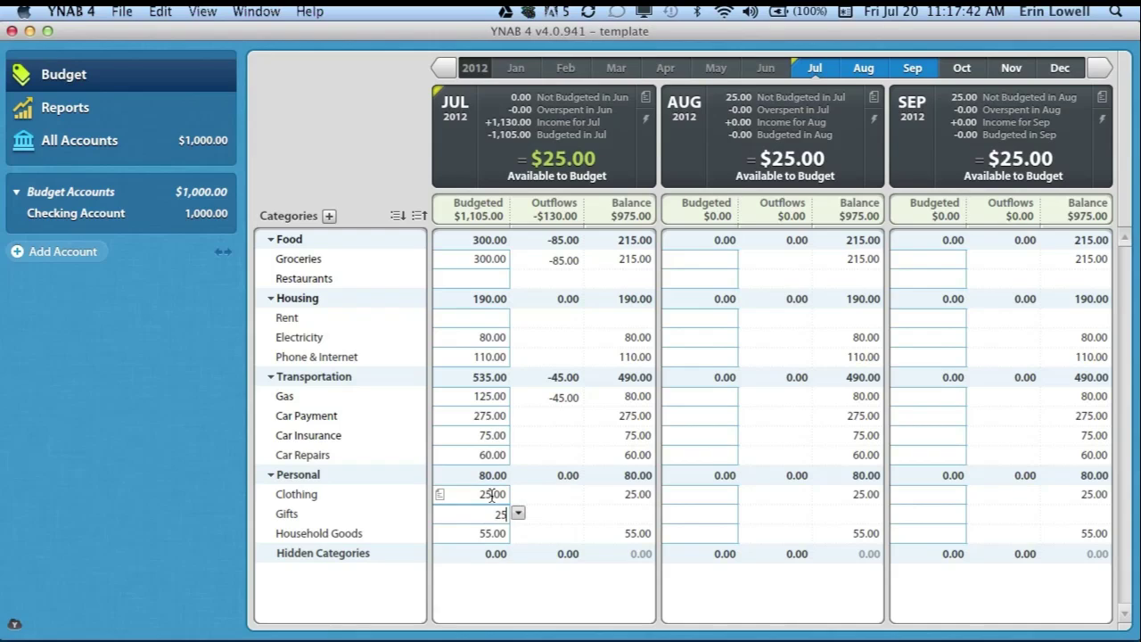
pyautogui.press('Return')
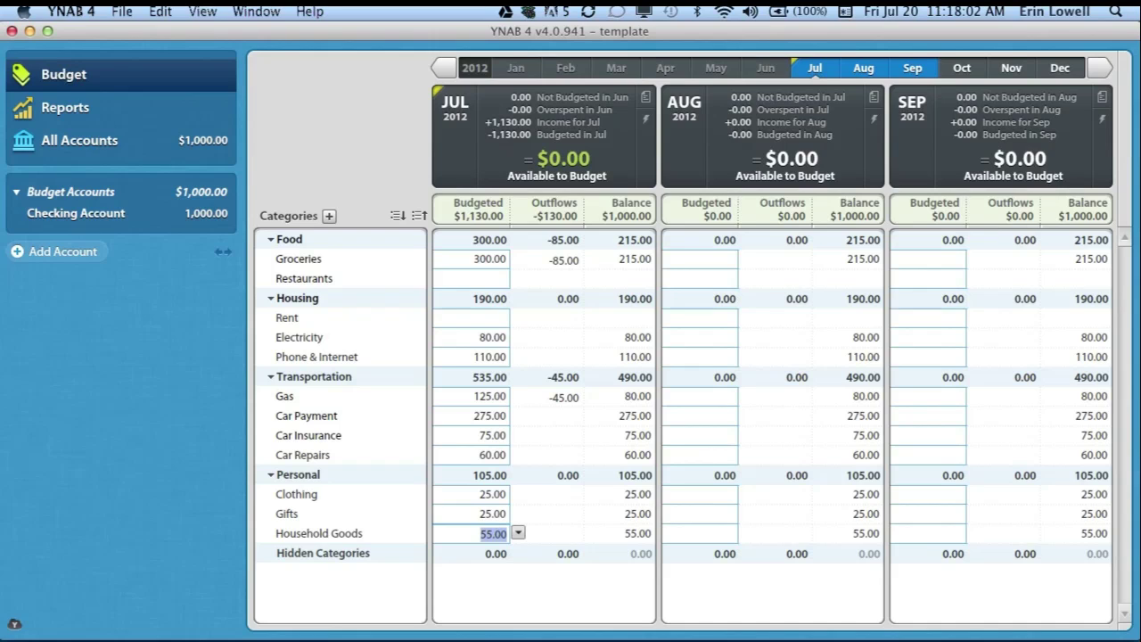
# - Start a Checking Account transaction dated 07/09/12 with Electric Company as the payee
pyautogui.click(209, 214)
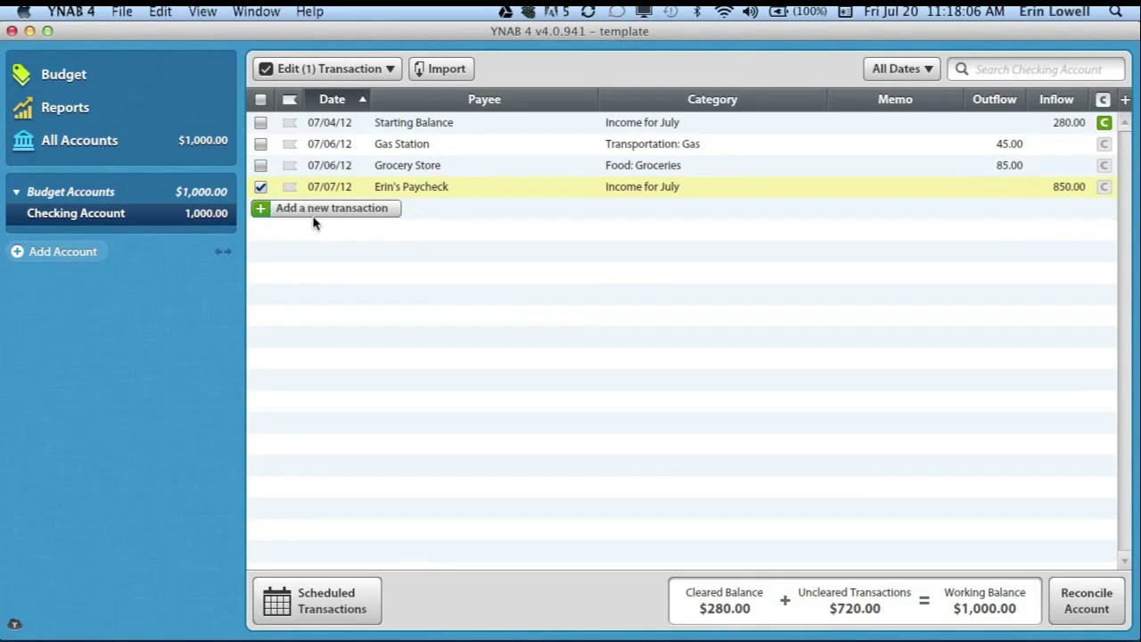
pyautogui.click(315, 209)
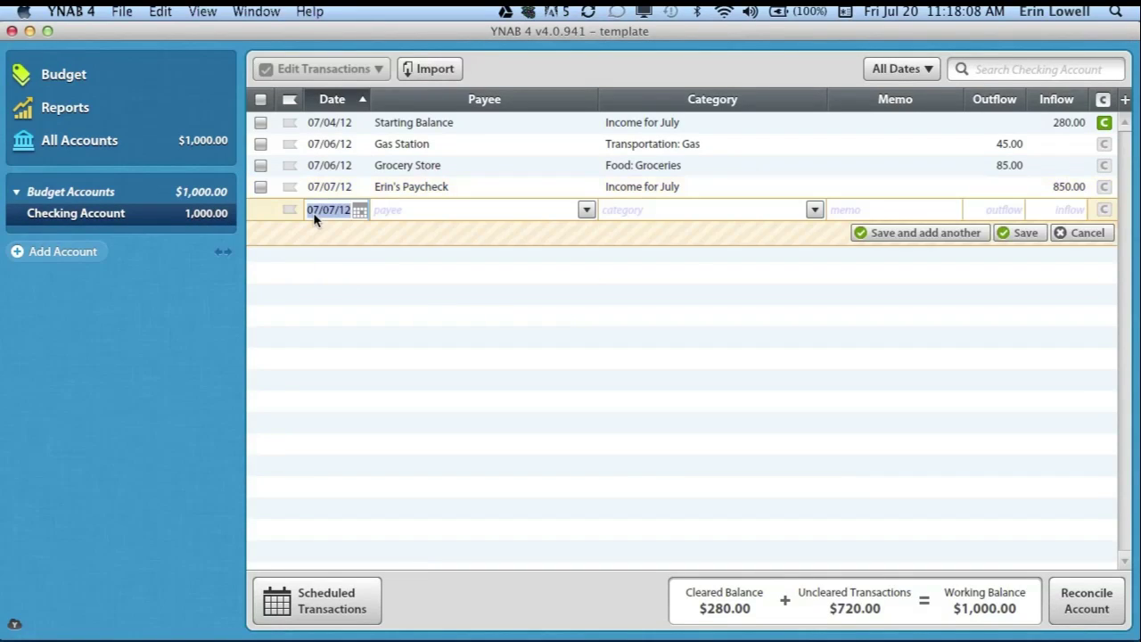
pyautogui.write('9')
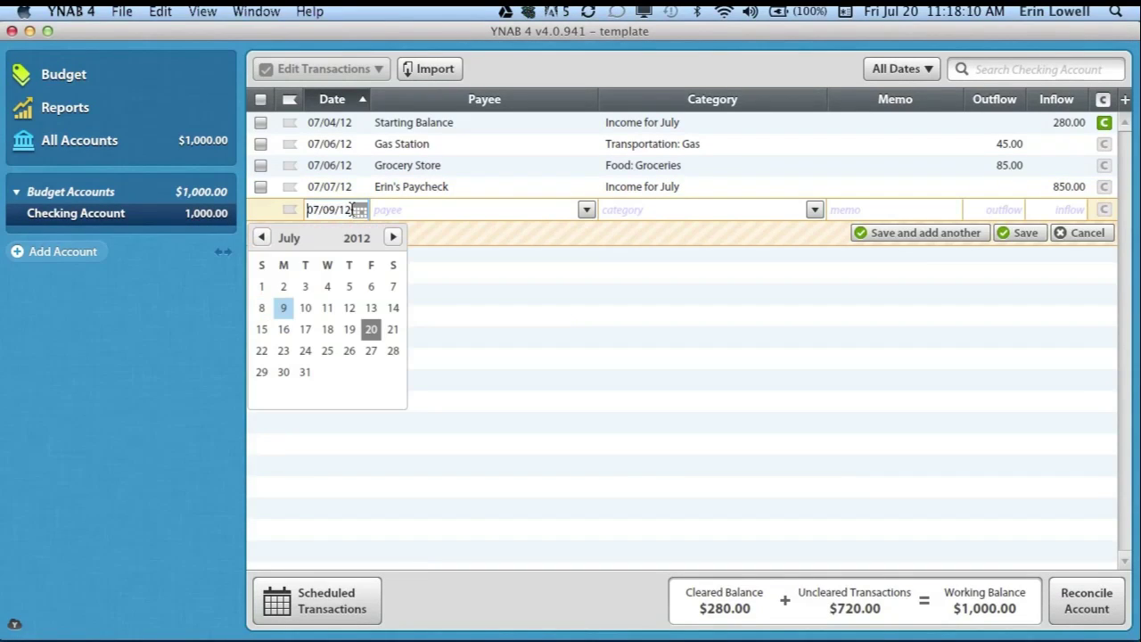
pyautogui.press('Tab')
pyautogui.write('Elec')
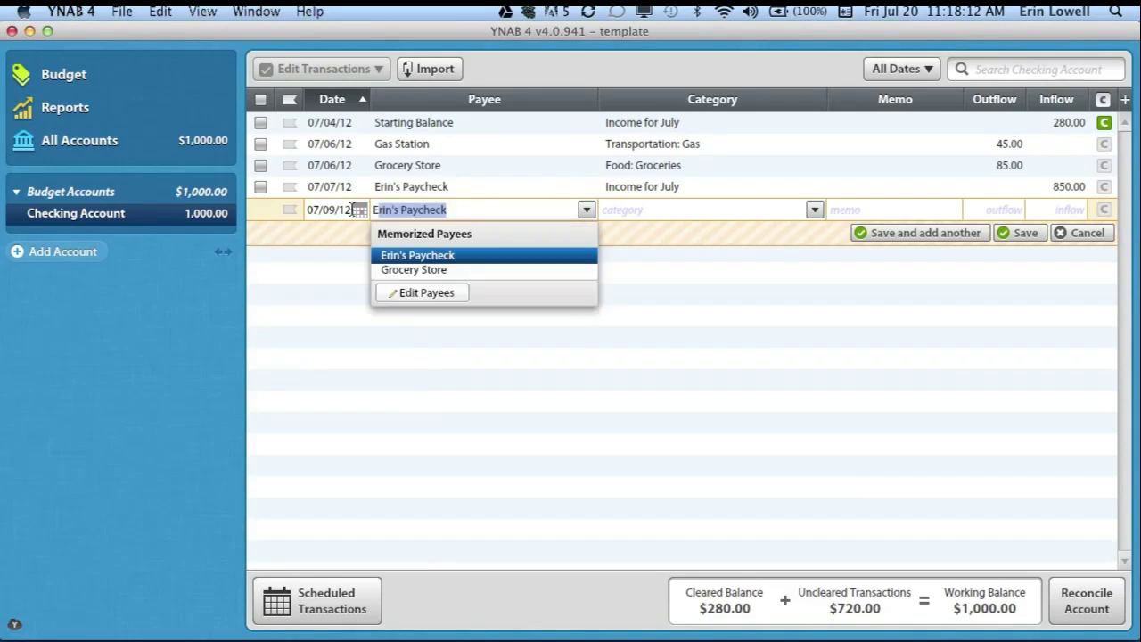
pyautogui.write('tric Com')
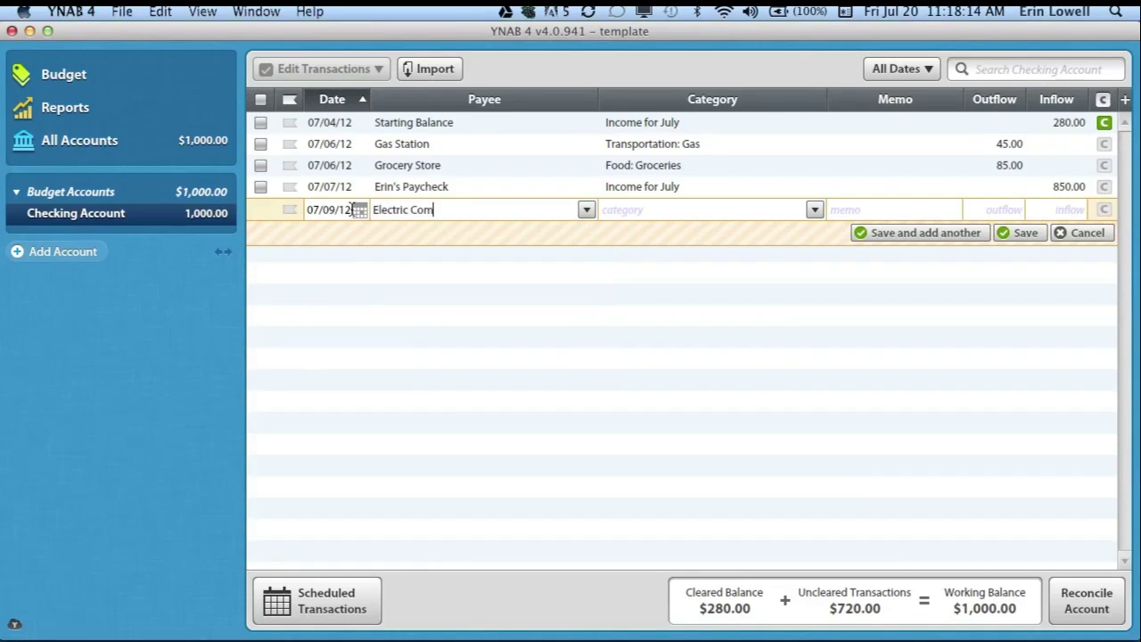
pyautogui.write('pany')
# - Assign the Electric Company transaction to Housing: Electricity with an outflow of 80 and save it
pyautogui.press('Tab')
pyautogui.write('e')
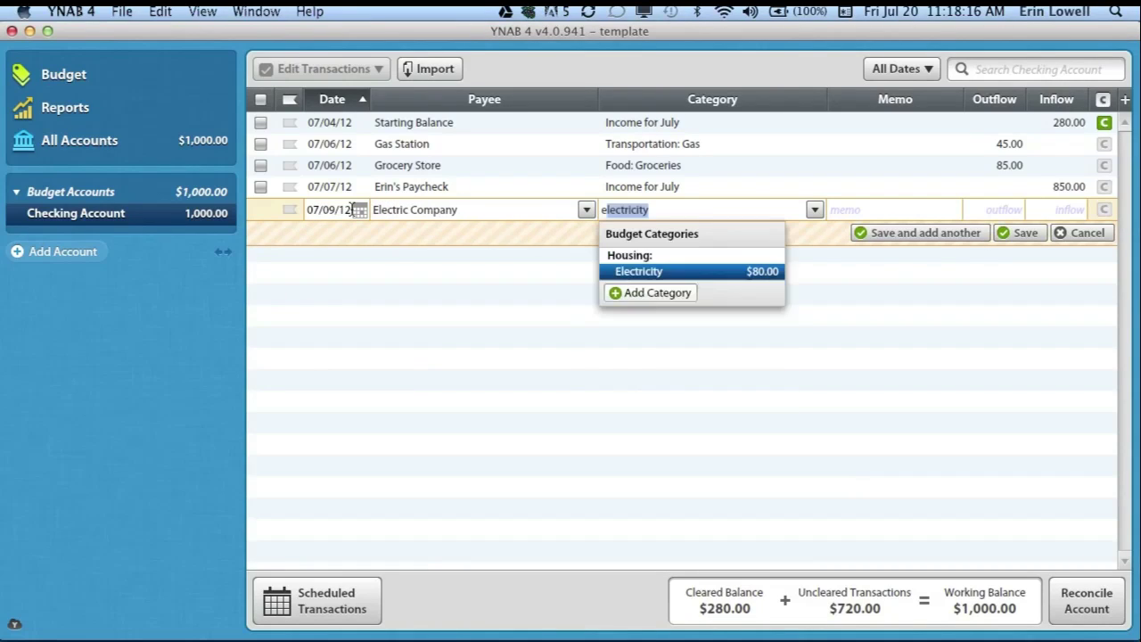
pyautogui.press('Tab')
pyautogui.press('Tab')
pyautogui.write('80')
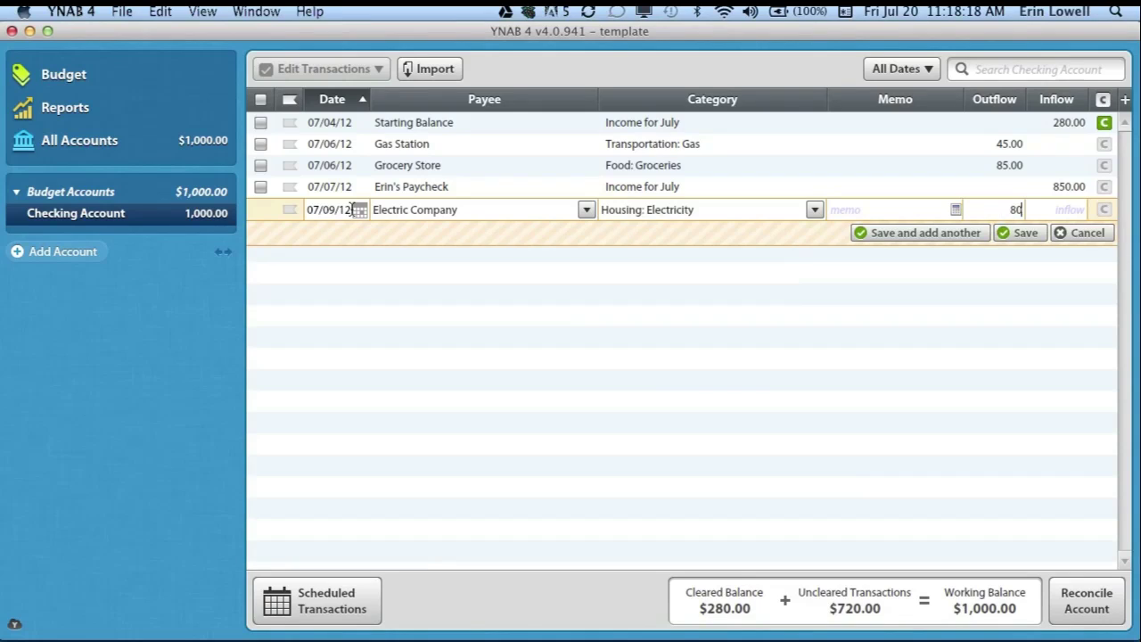
pyautogui.press('Return')
# - Record a 07/09/12 transaction for payee Phone Company in Housing: Phone & Internet with an outflow of 110
pyautogui.press('Tab')
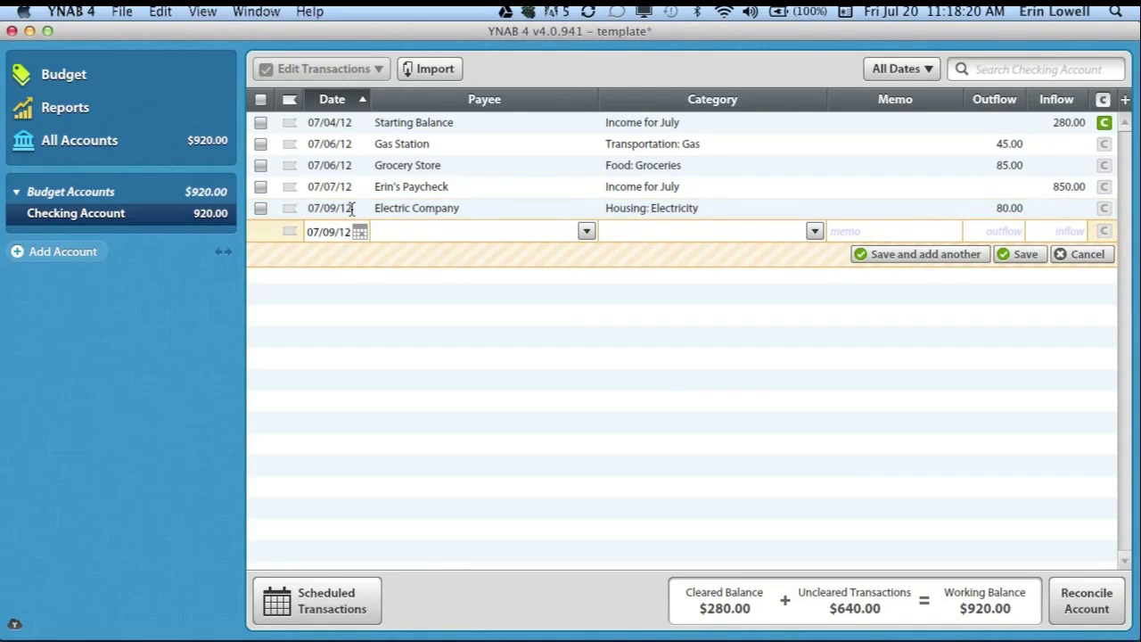
pyautogui.write('Phone Company')
pyautogui.press('Tab')
pyautogui.write('ph')
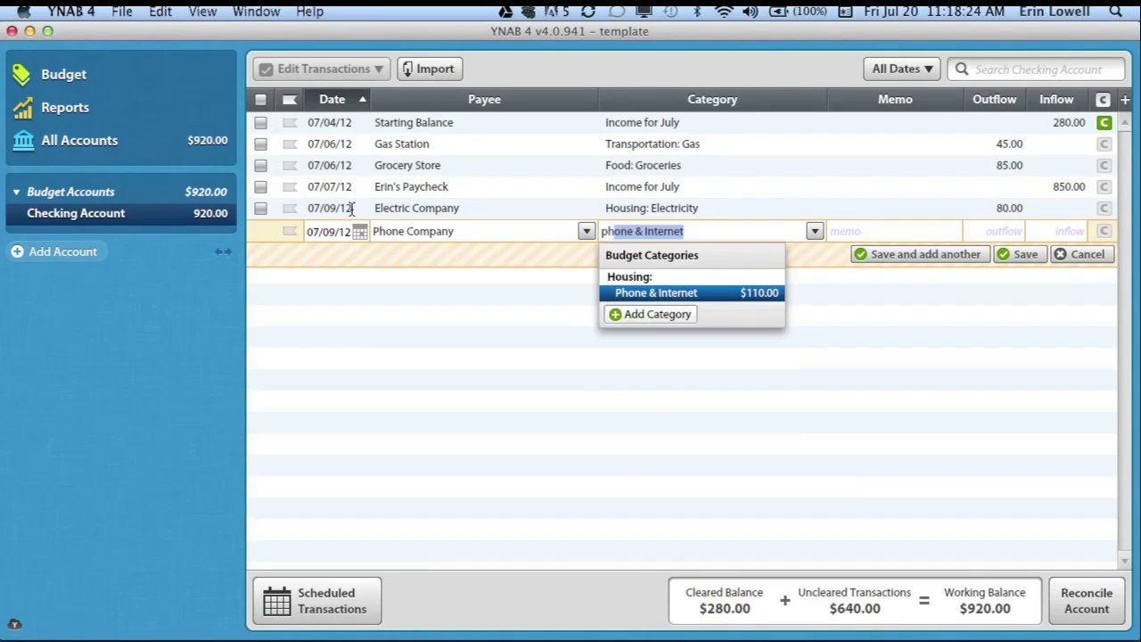
pyautogui.press('Tab')
pyautogui.press('Tab')
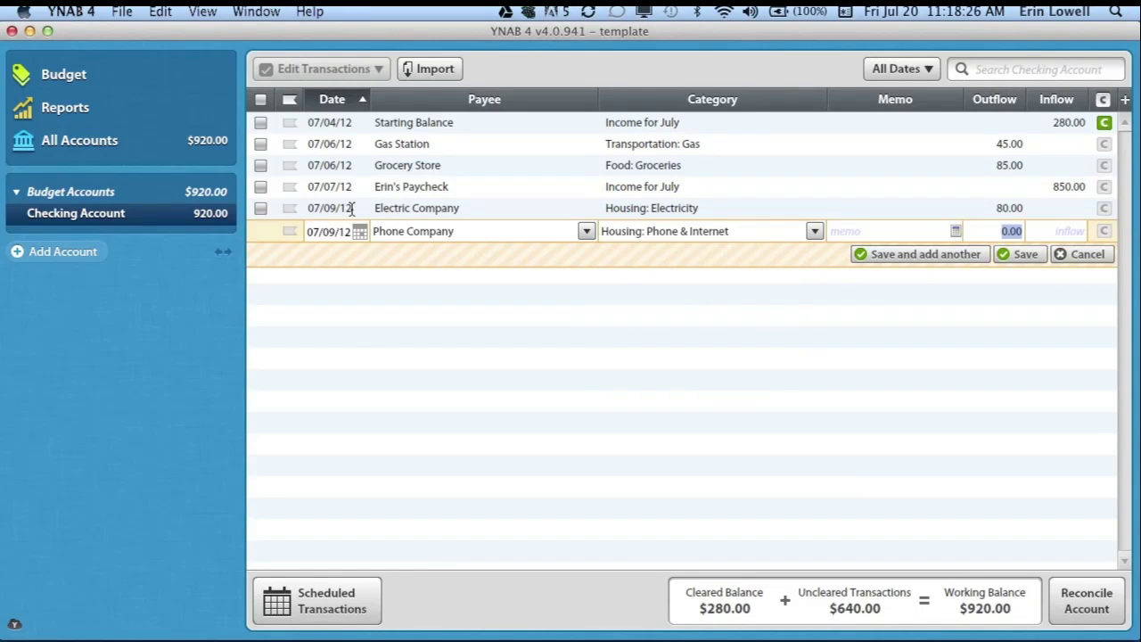
pyautogui.write('110')
pyautogui.press('Return')
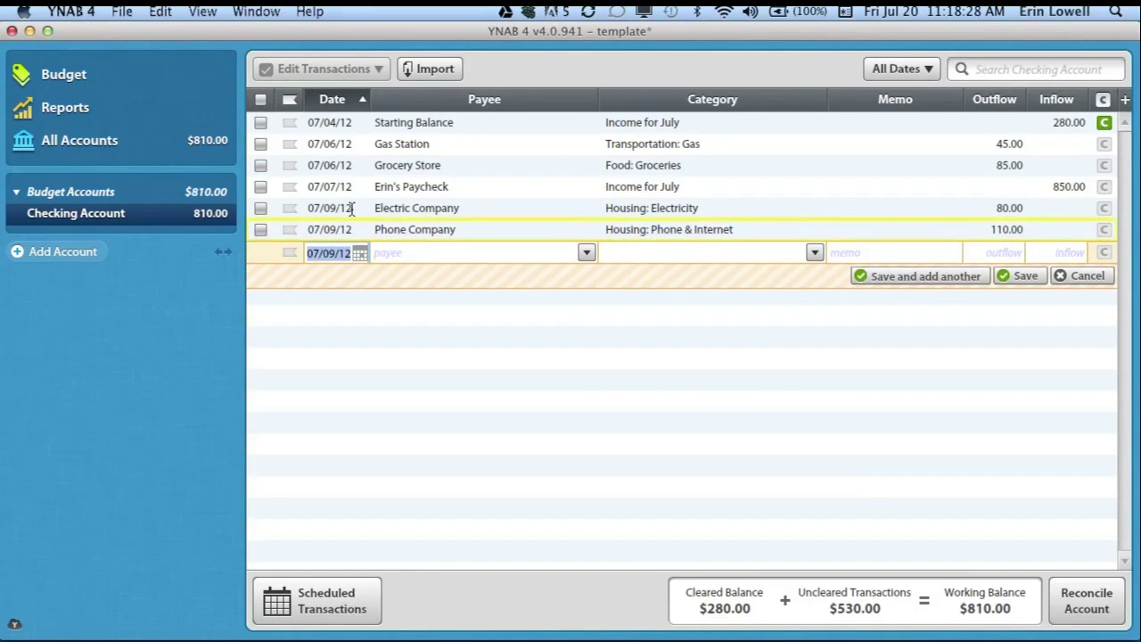
# - Enter Car Payment Company as the payee of the new 07/09/12 transaction
pyautogui.press('Tab')
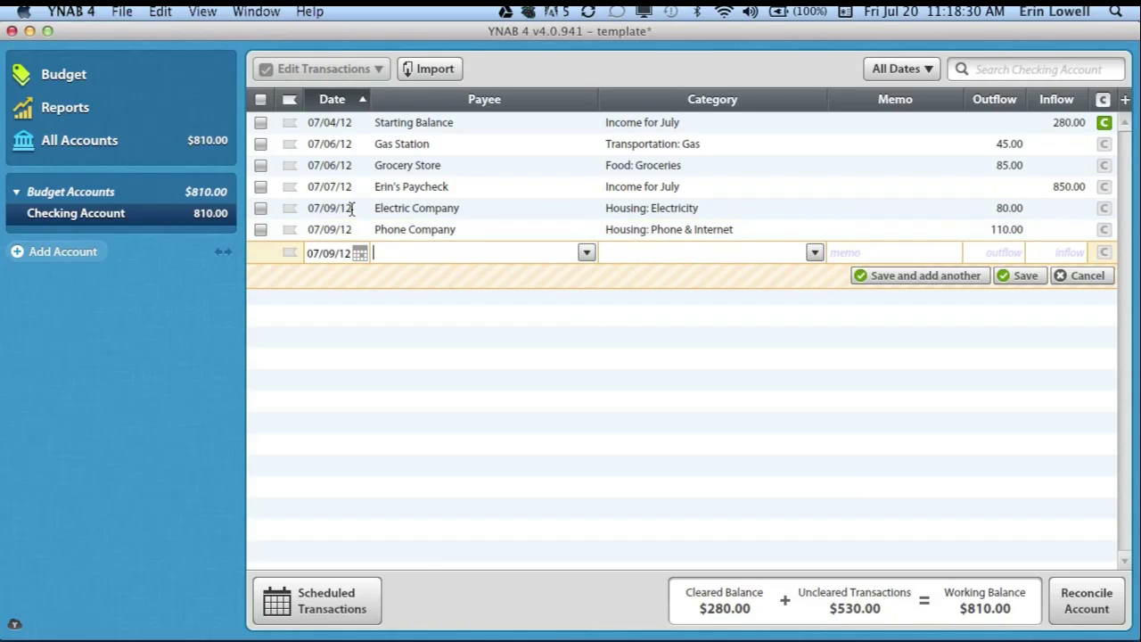
pyautogui.write('Car P')
pyautogui.write('ent Compnay')
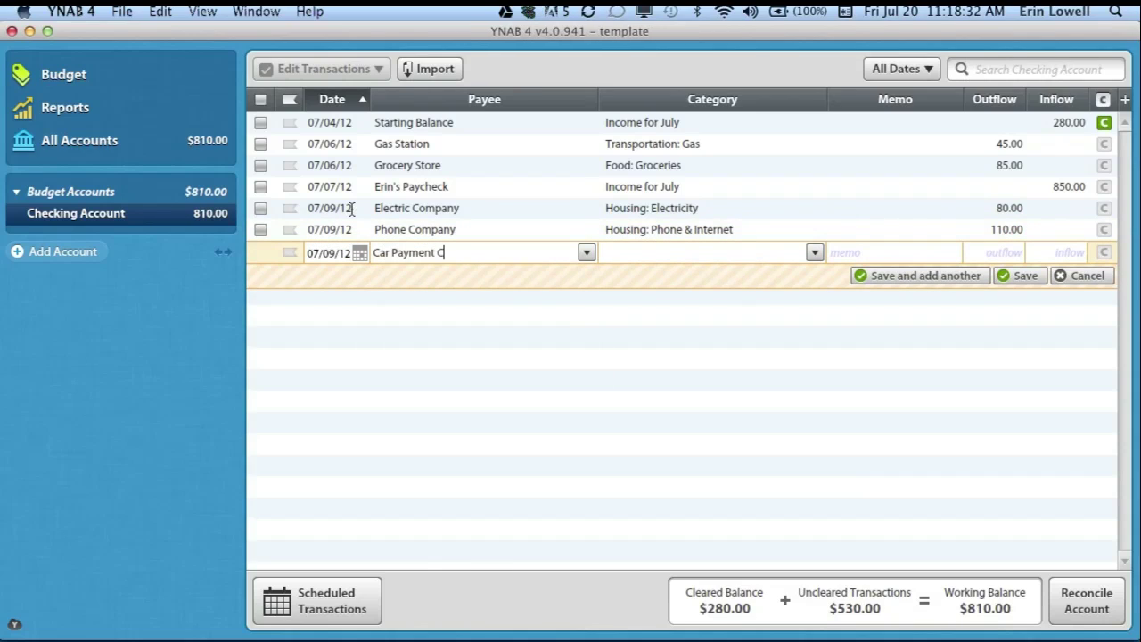
pyautogui.press('BackSpace')
pyautogui.press('BackSpace')
pyautogui.press('BackSpace')
pyautogui.write('any')
# - Assign the Car Payment Company transaction to Transportation: Car Payment with an outflow of 275 and save it
pyautogui.press('Tab')
pyautogui.write('car')
pyautogui.press('Tab')
pyautogui.press('Tab')
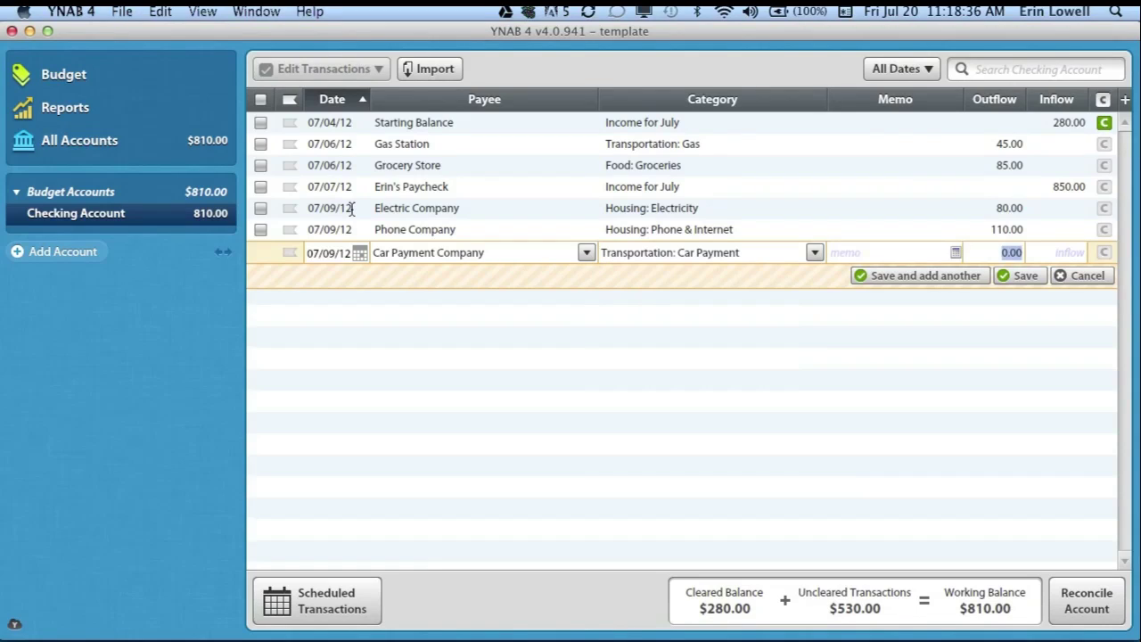
pyautogui.write('275')
pyautogui.press('Return')
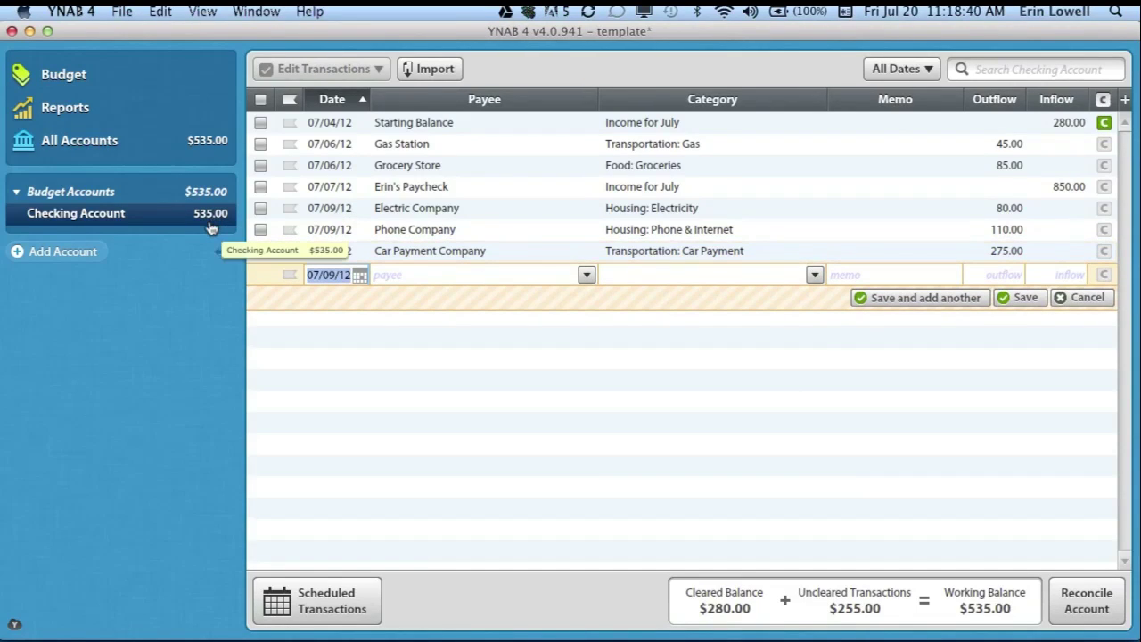
# - Review the July category balances in the budget and return to the Checking Account register
pyautogui.click(145, 86)
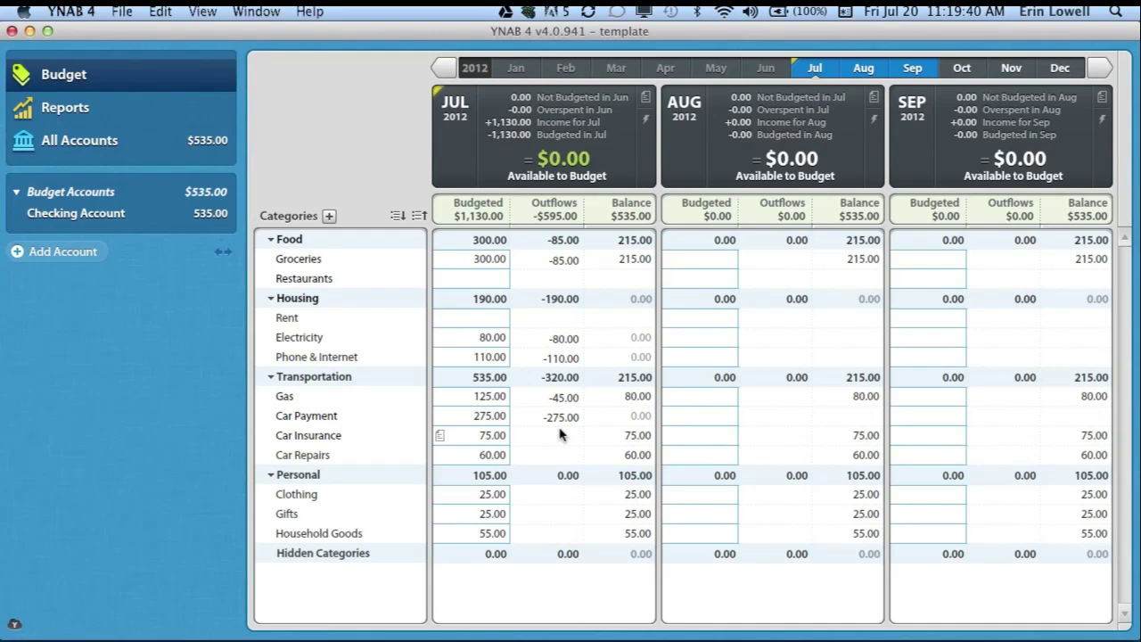
pyautogui.click(172, 216)
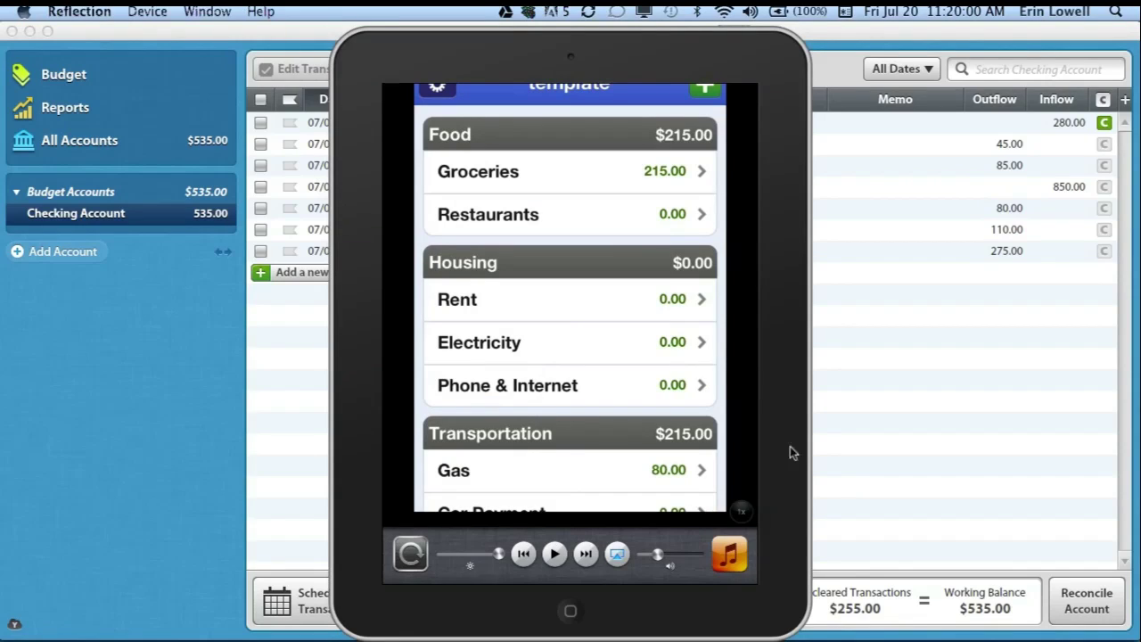
# - Shrink the YNAB window and the Reflection device window, and arrange the mirrored device beside the account register
pyautogui.moveTo(1133, 635); pyautogui.dragTo(1065, 623)
pyautogui.click(1085, 630)
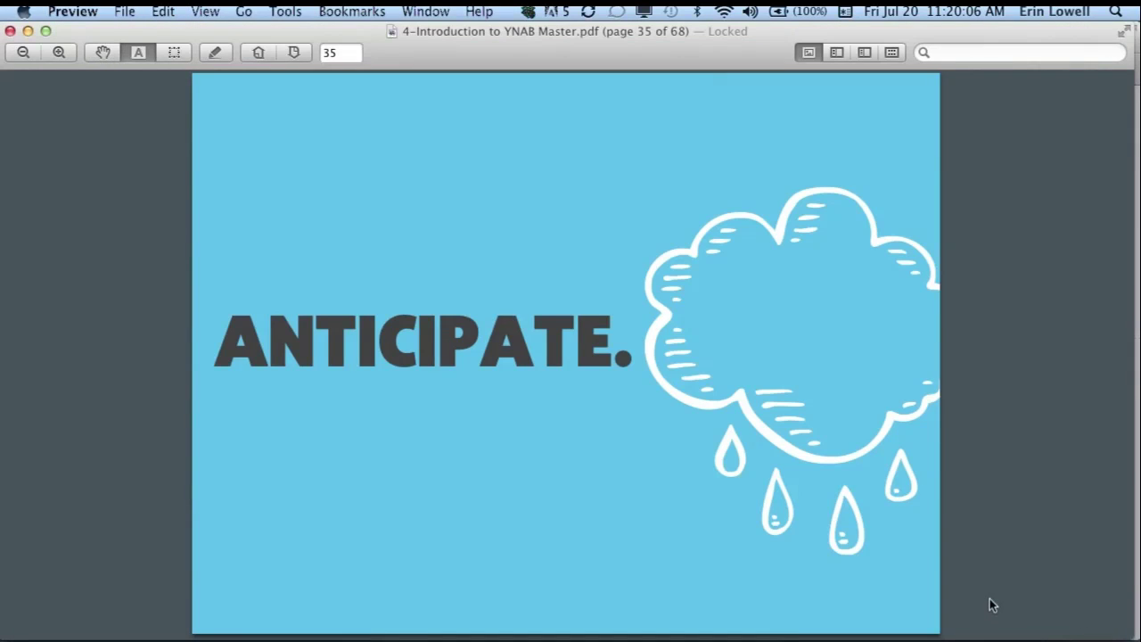
pyautogui.press('super+Tab')
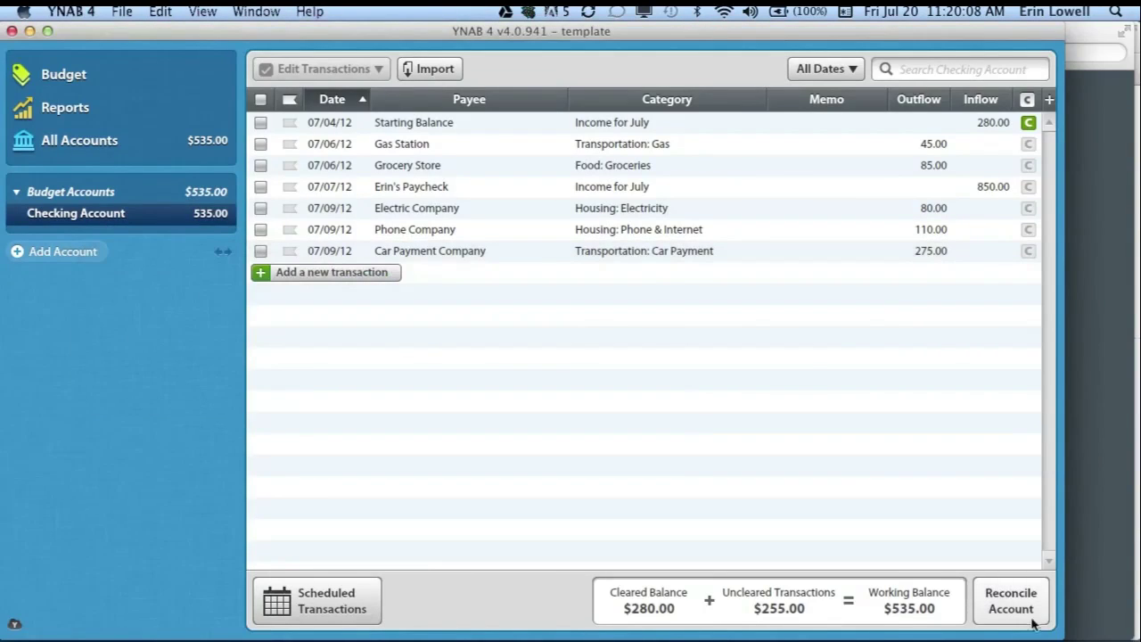
pyautogui.moveTo(1061, 635); pyautogui.dragTo(718, 621)
pyautogui.press('super+Tab')
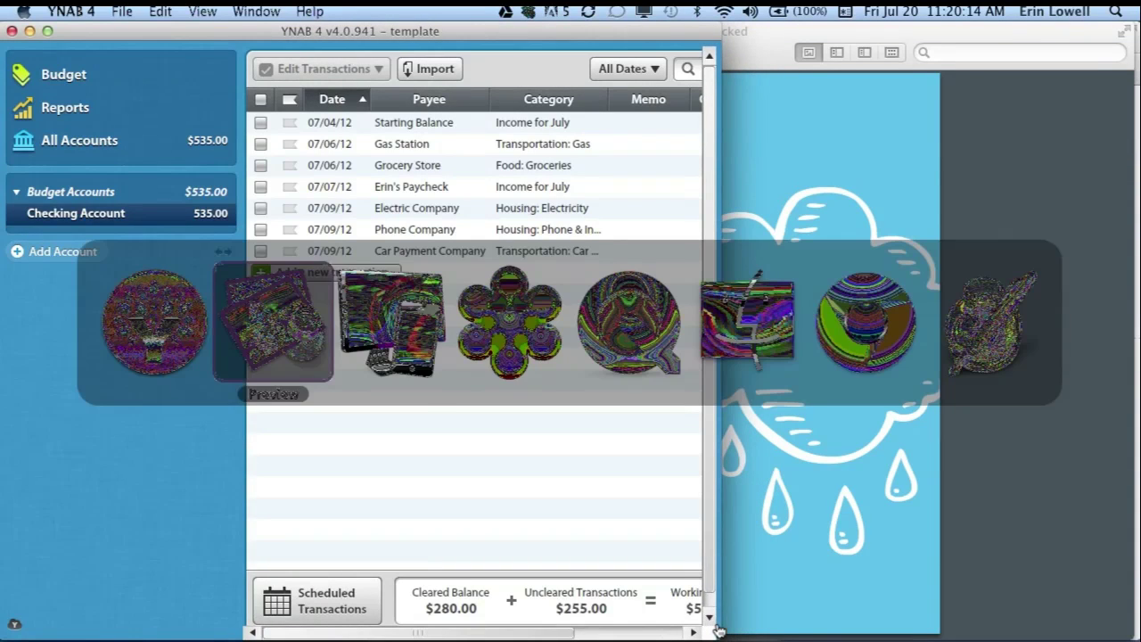
pyautogui.press('super+Tab')
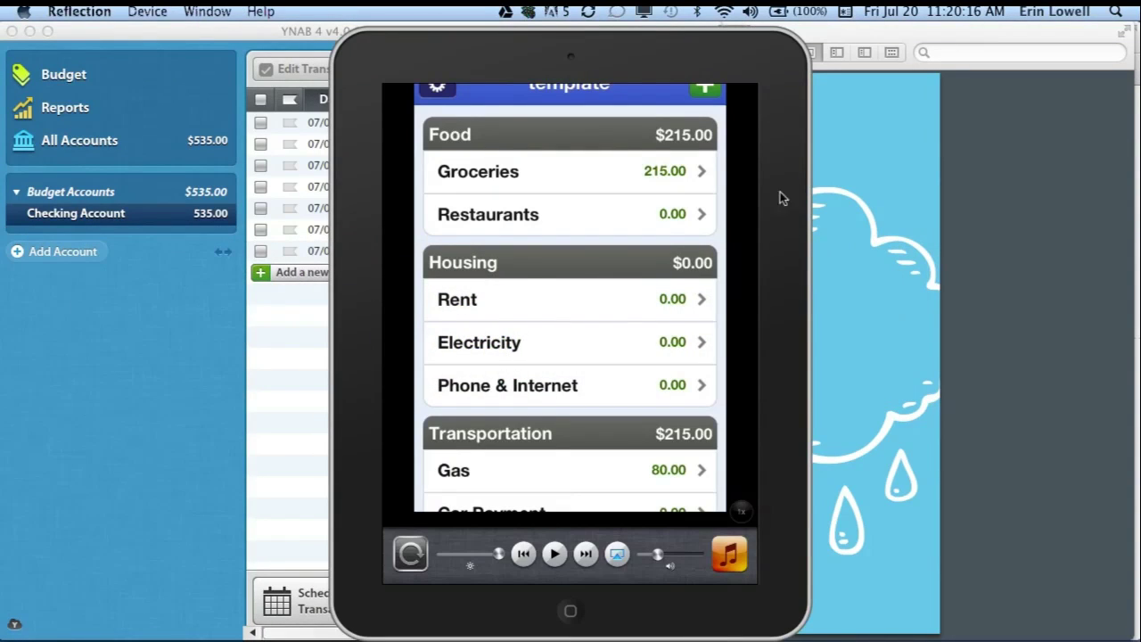
pyautogui.moveTo(788, 613); pyautogui.dragTo(638, 458)
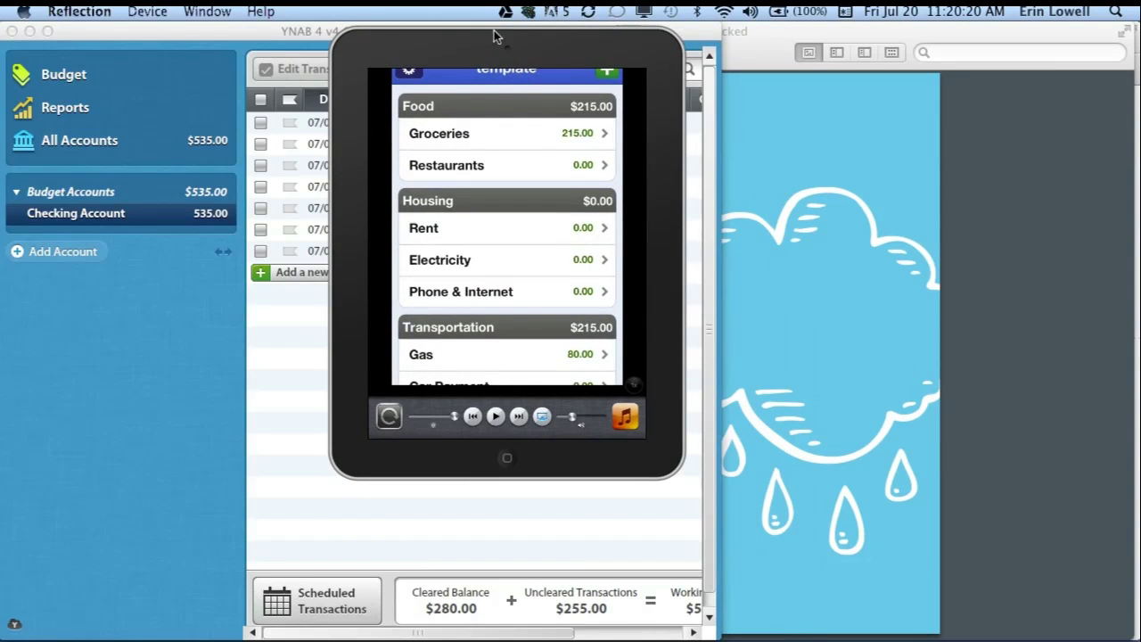
pyautogui.moveTo(497, 36); pyautogui.dragTo(900, 112)
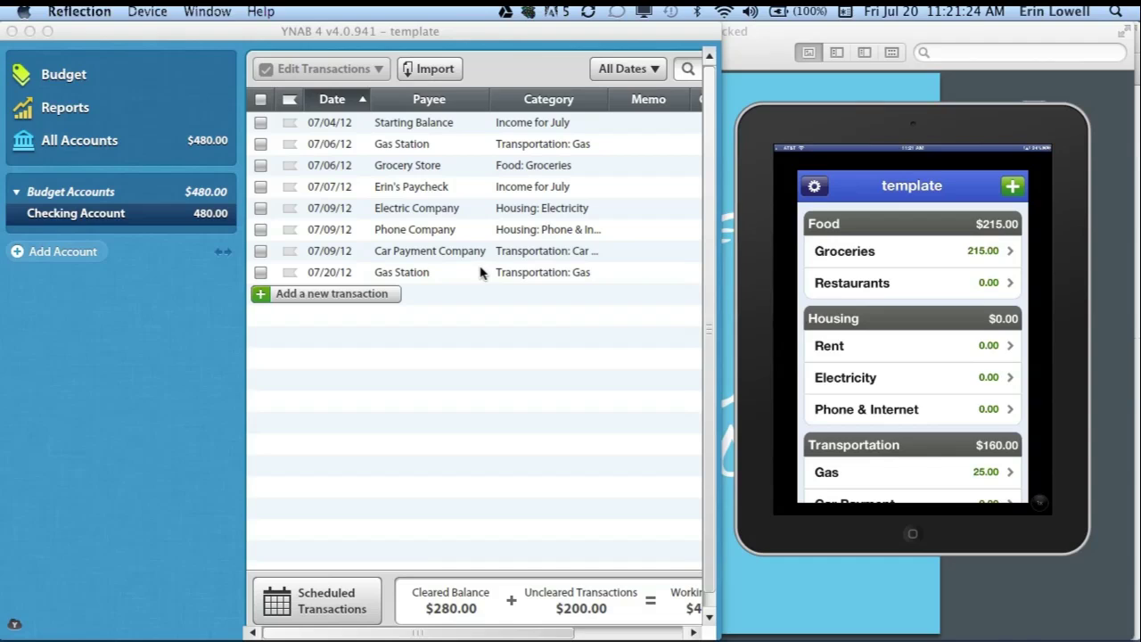
# - Change the date of the 55.00 Gas Station transaction to 07/13/12, widening the register window to save the edit
pyautogui.click(343, 299)
pyautogui.click(341, 298)
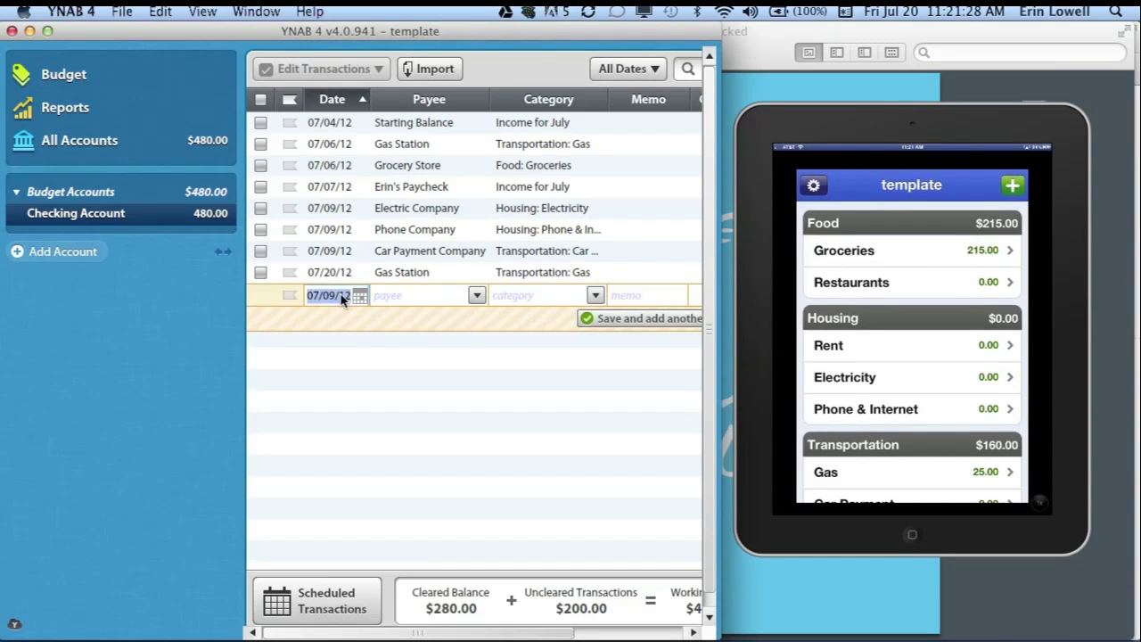
pyautogui.click(333, 277)
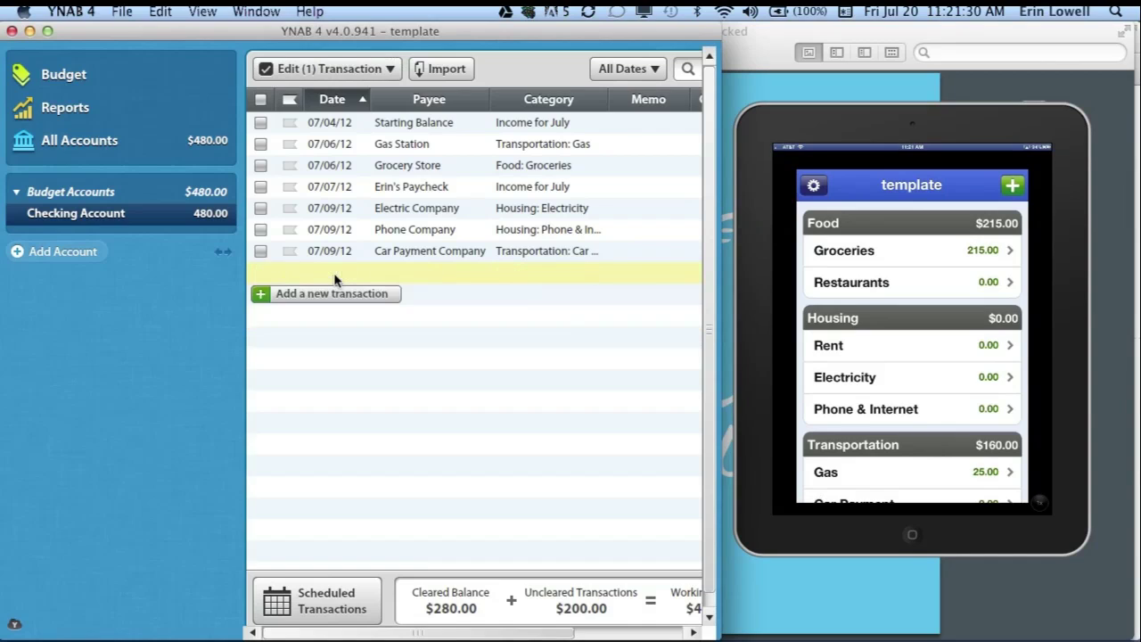
pyautogui.click(334, 274)
pyautogui.click(359, 274)
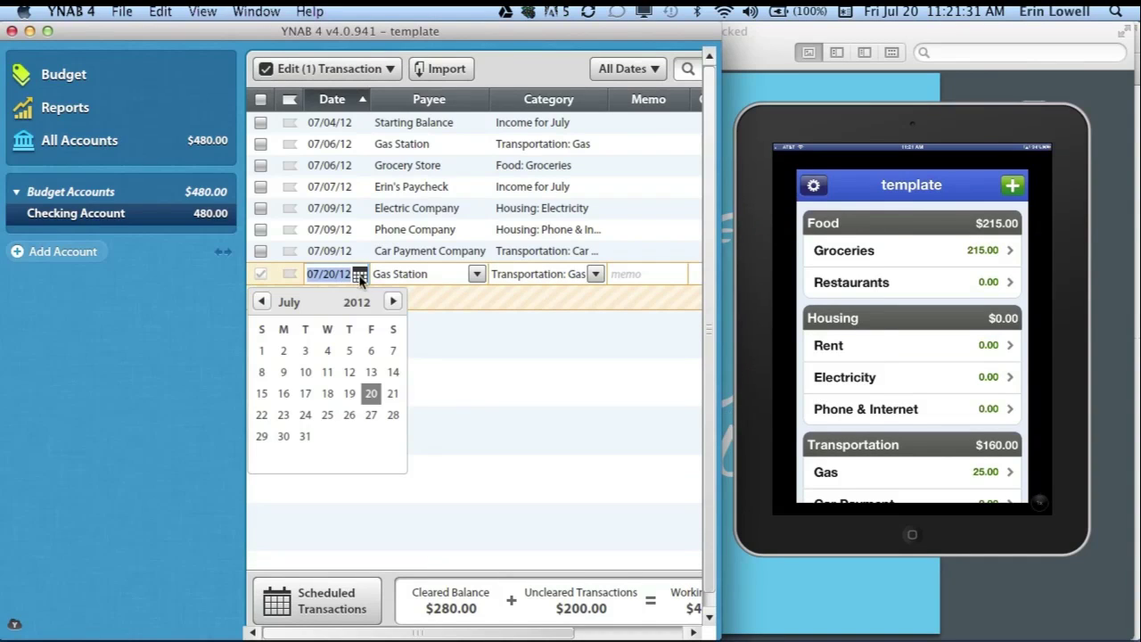
pyautogui.click(371, 369)
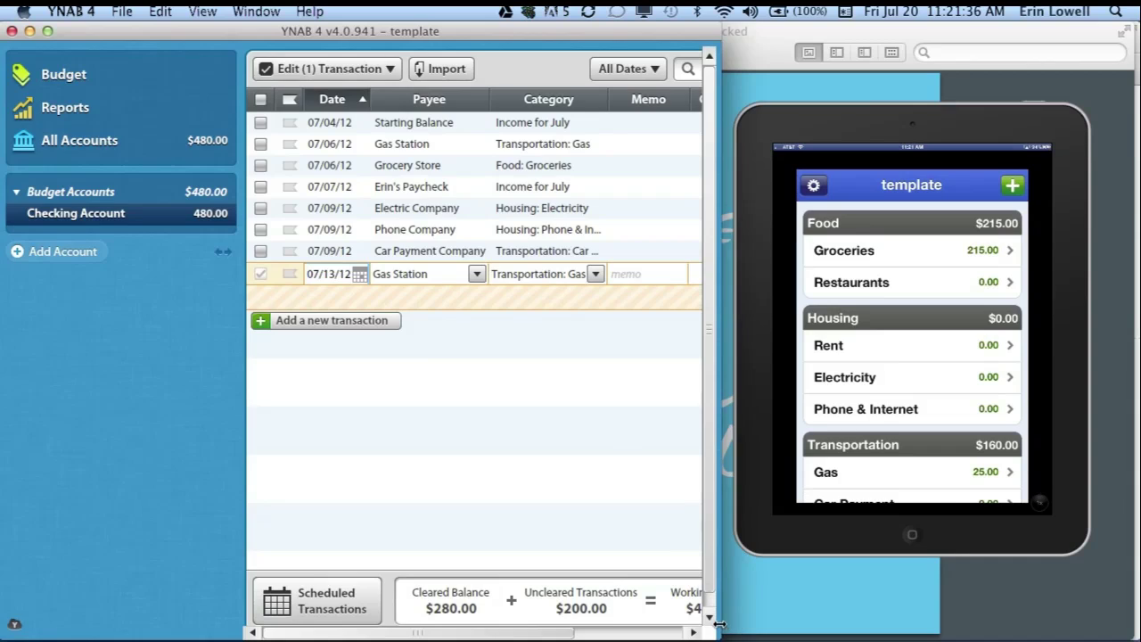
pyautogui.moveTo(719, 626); pyautogui.dragTo(820, 613)
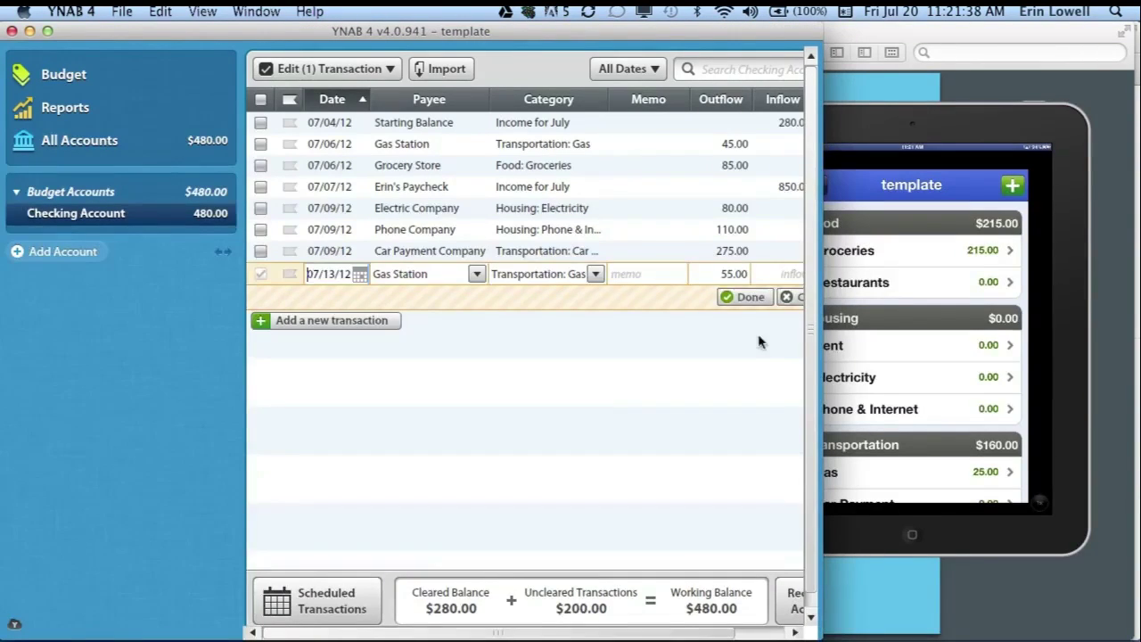
pyautogui.click(757, 300)
pyautogui.moveTo(855, 115); pyautogui.dragTo(910, 115)
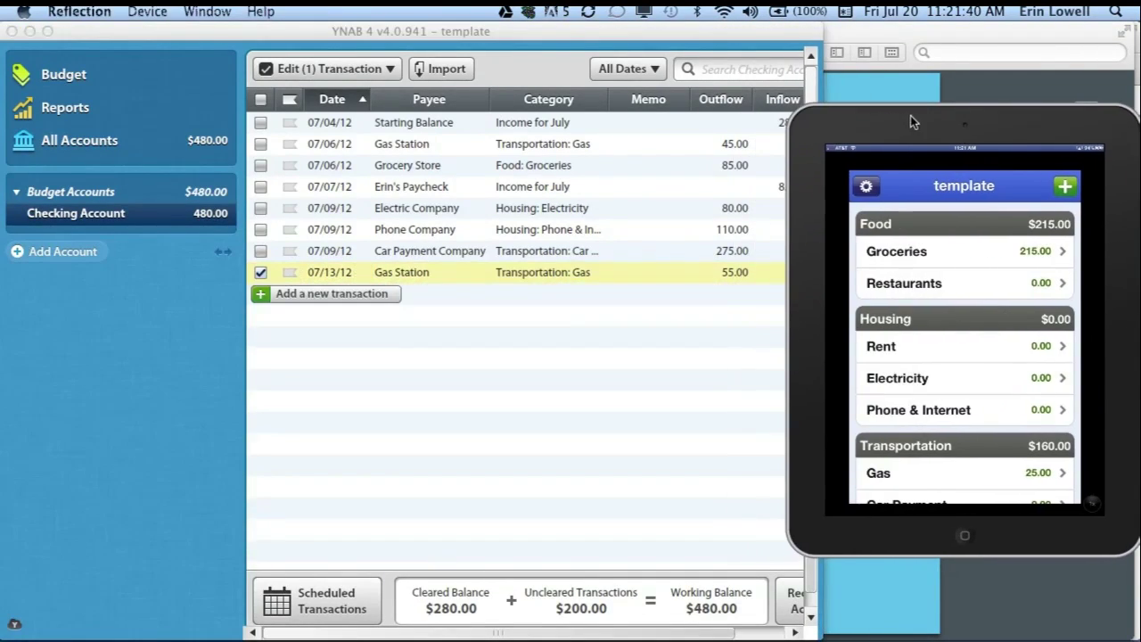
# - Start a new Checking Account transaction dated 07/15/12
pyautogui.click(321, 294)
pyautogui.click(321, 294)
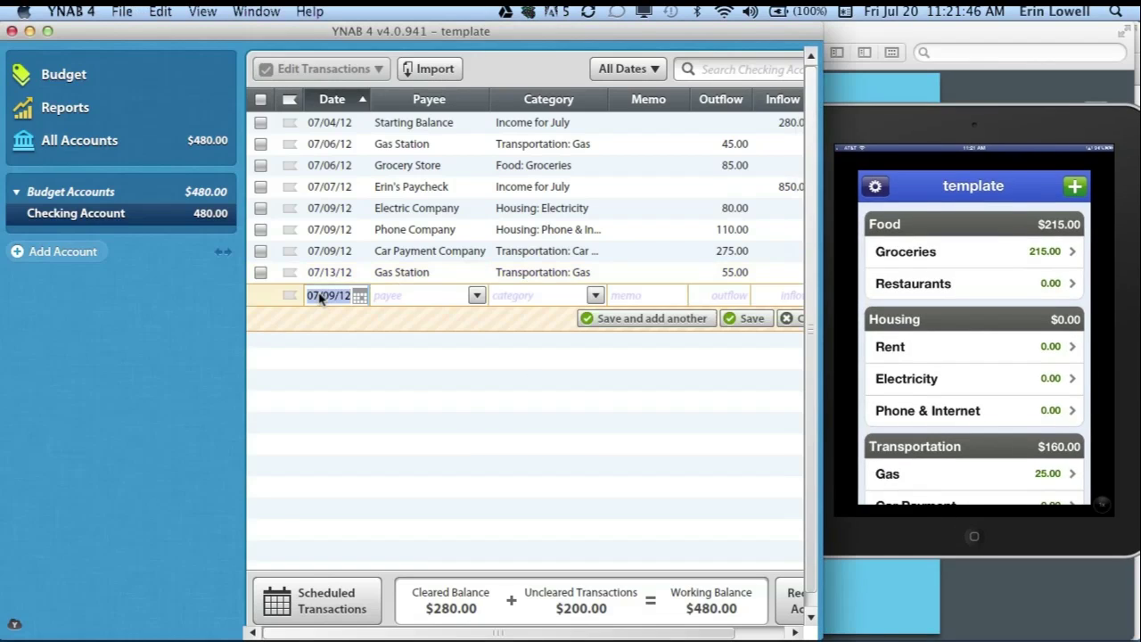
pyautogui.press('Right')
pyautogui.press('Right')
pyautogui.press('Right')
pyautogui.press('Right')
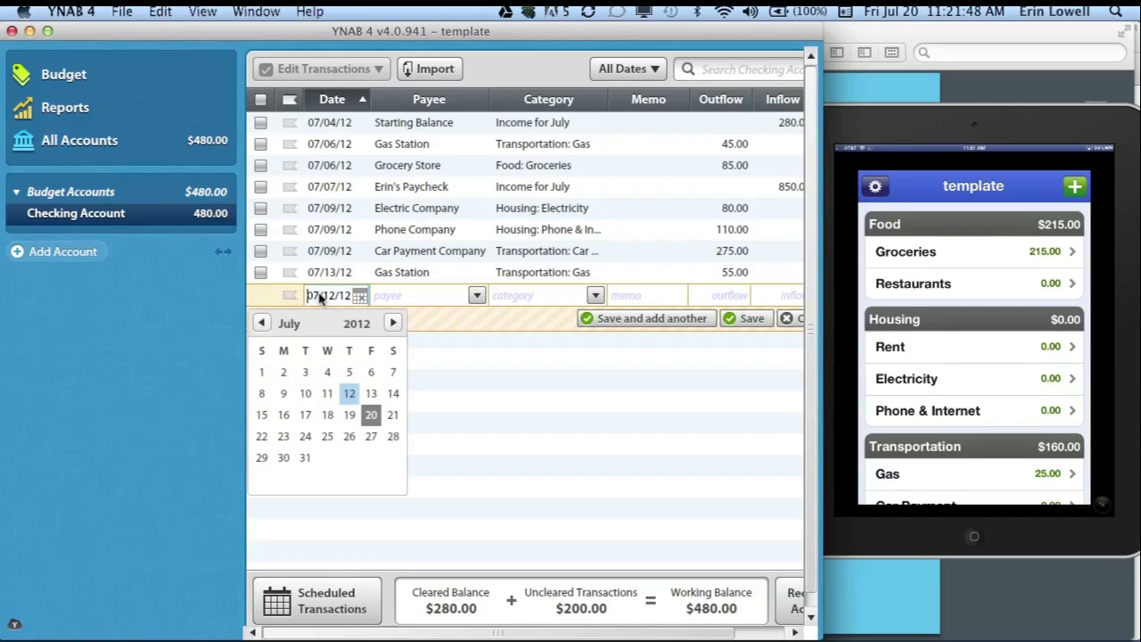
pyautogui.press('Right')
pyautogui.press('Right')
pyautogui.press('Tab')
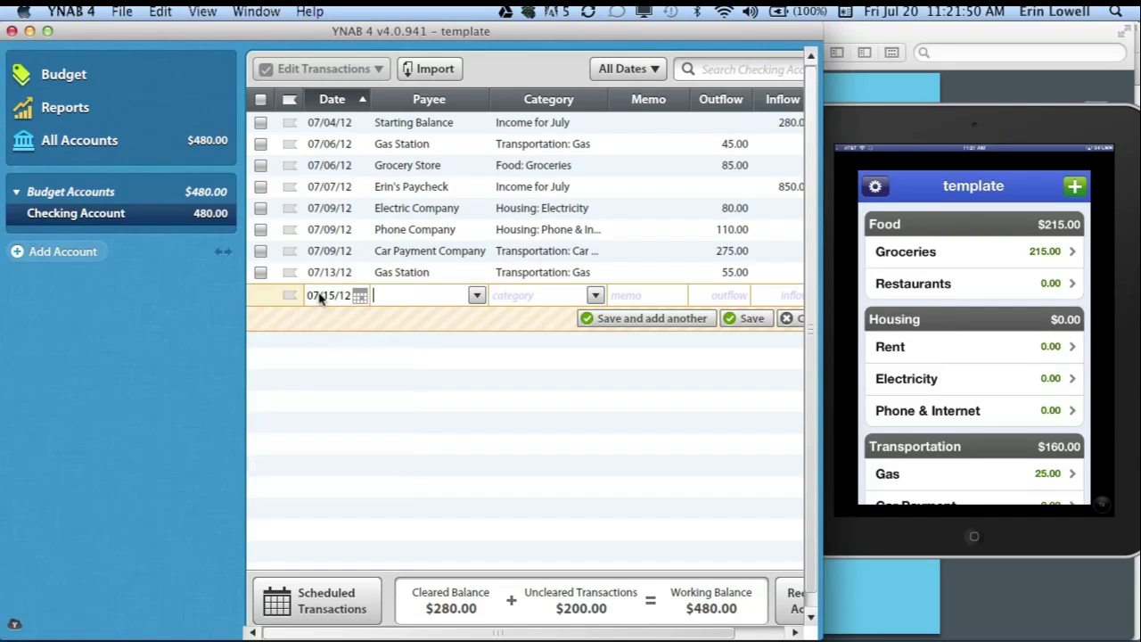
# - Complete the 07/15/12 transaction with payee Grocery Store, category Food: Groceries and an outflow of 180, and save it
pyautogui.press('Tab')
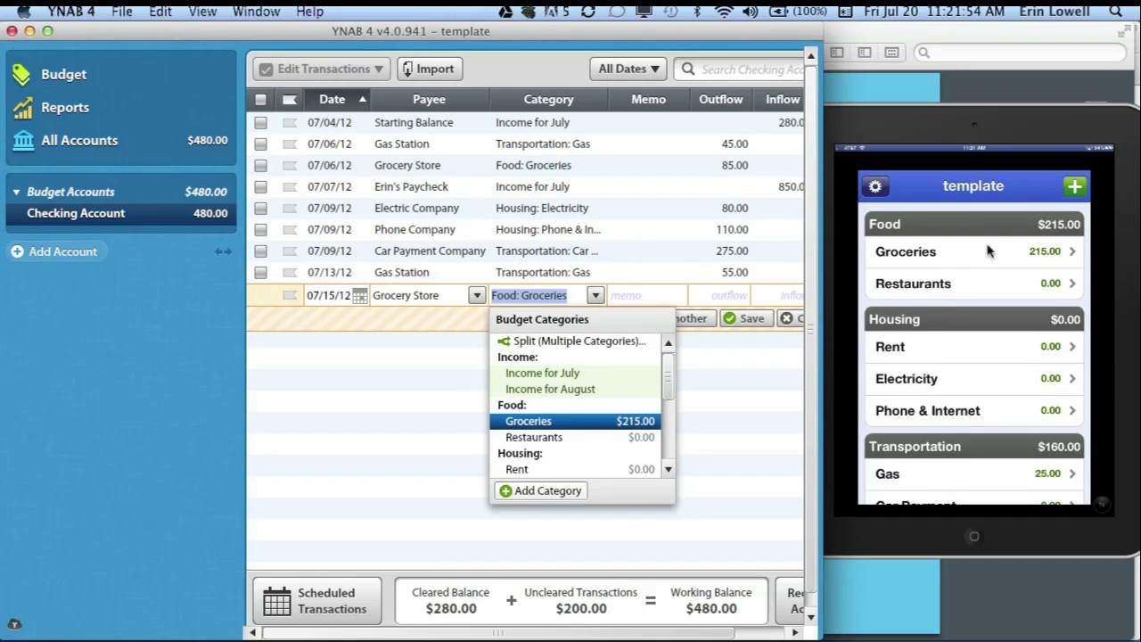
pyautogui.click(729, 294)
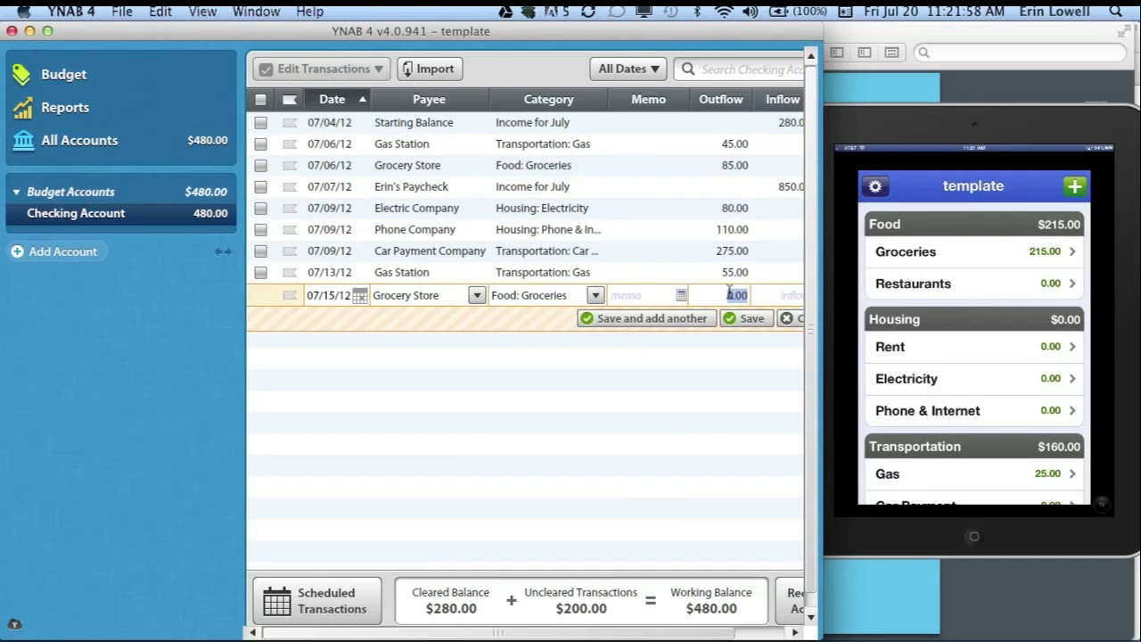
pyautogui.write('180')
pyautogui.click(739, 320)
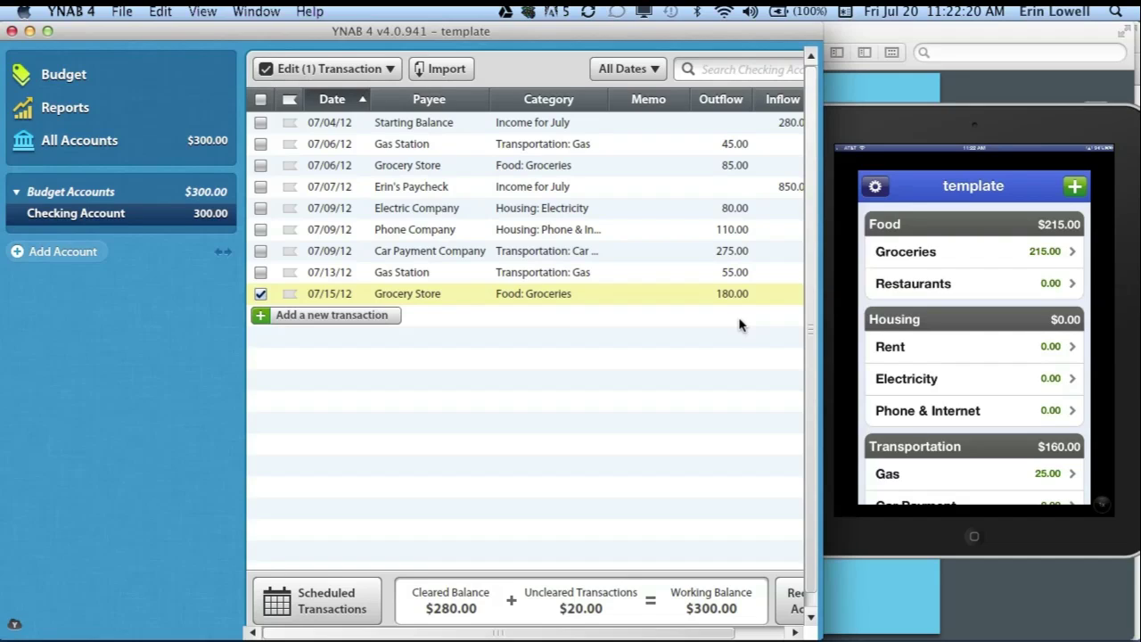
# - Check the remaining July category balances in the budget after the grocery purchase
pyautogui.click(154, 82)
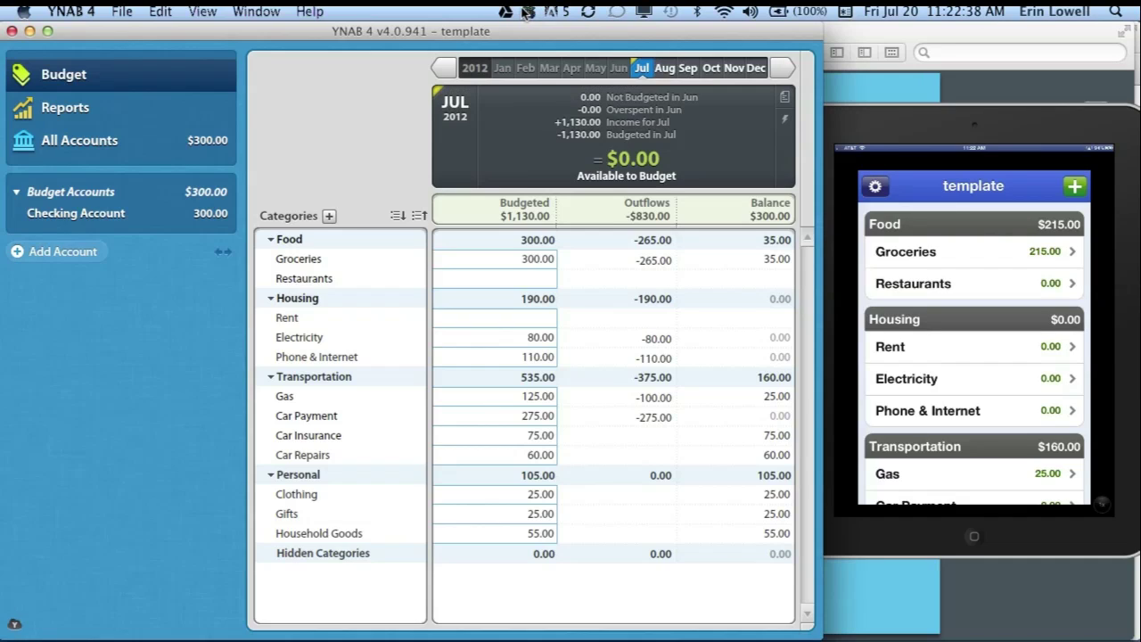
pyautogui.moveTo(527, 12)
# - Switch to the mirrored mobile app in Reflection and save a $35.00 Checking Account transaction for Target in Household Goods
pyautogui.click(1072, 193)
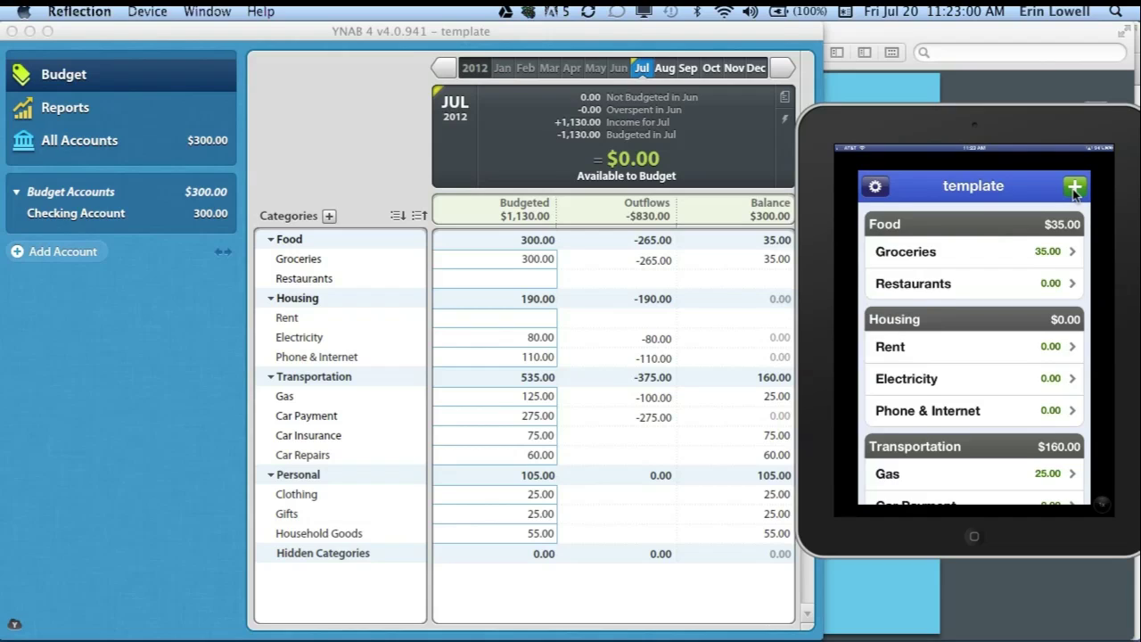
pyautogui.click(1074, 189)
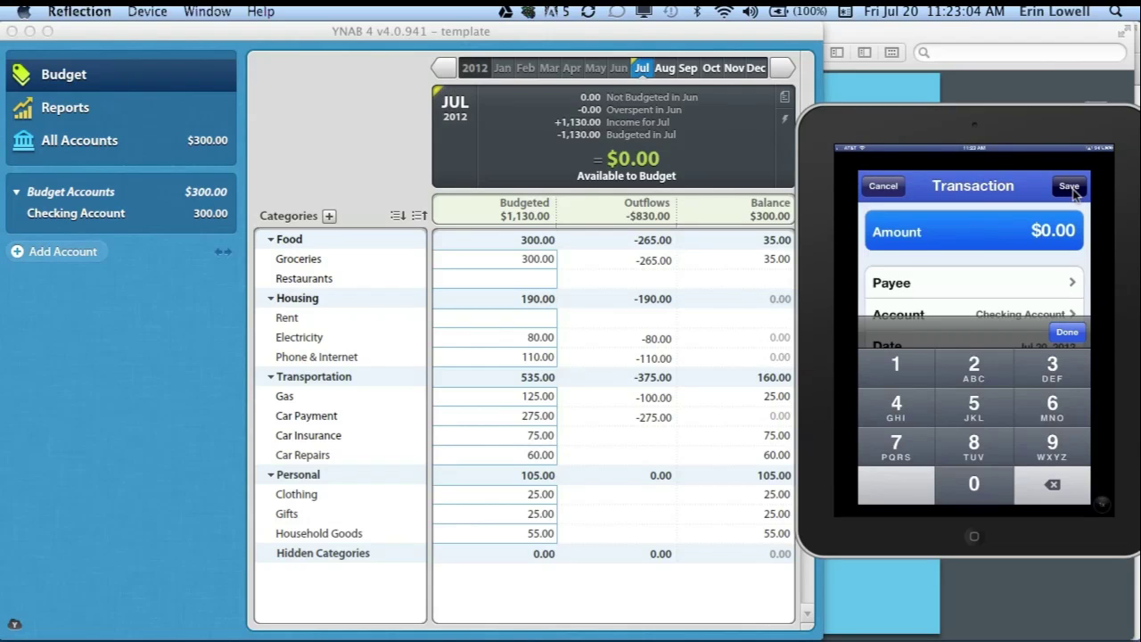
pyautogui.write('3500')
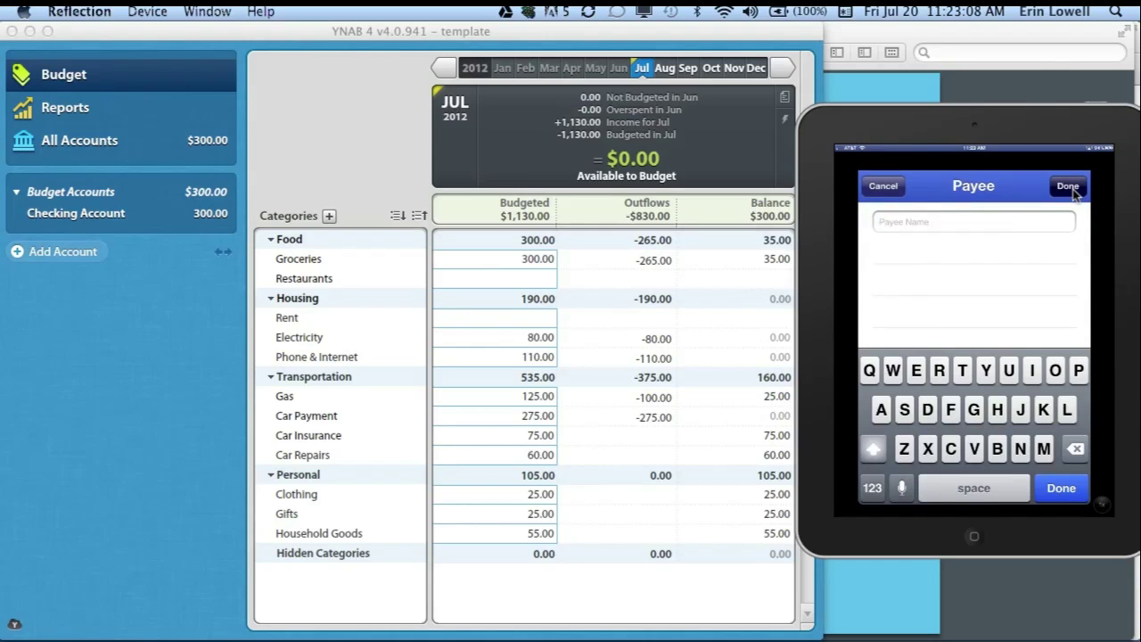
pyautogui.write('Target')
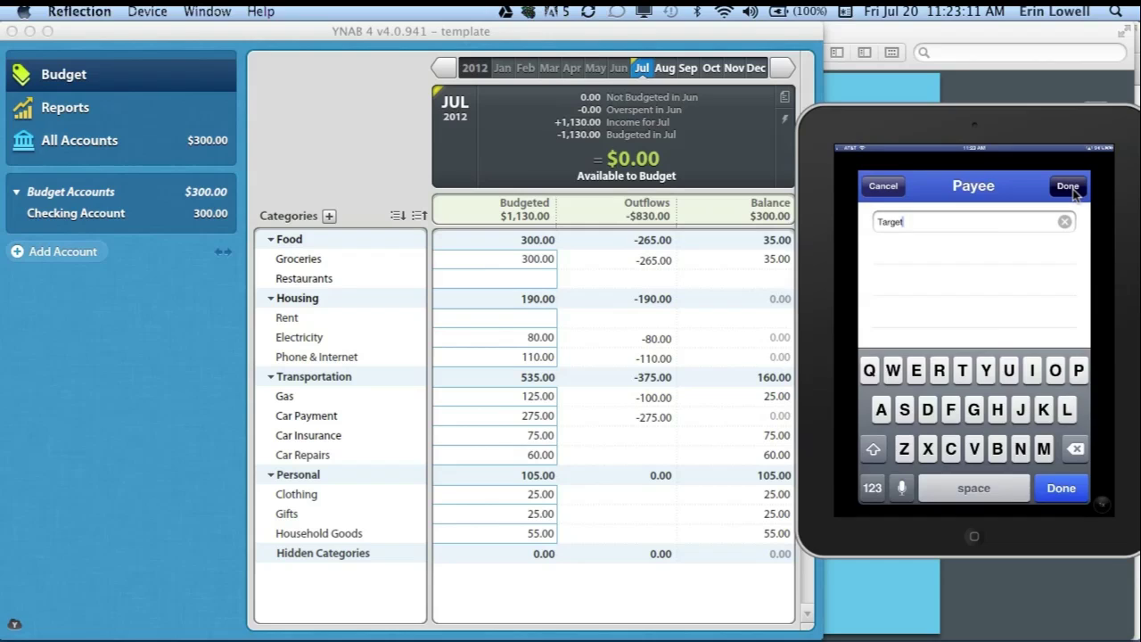
pyautogui.click(1074, 193)
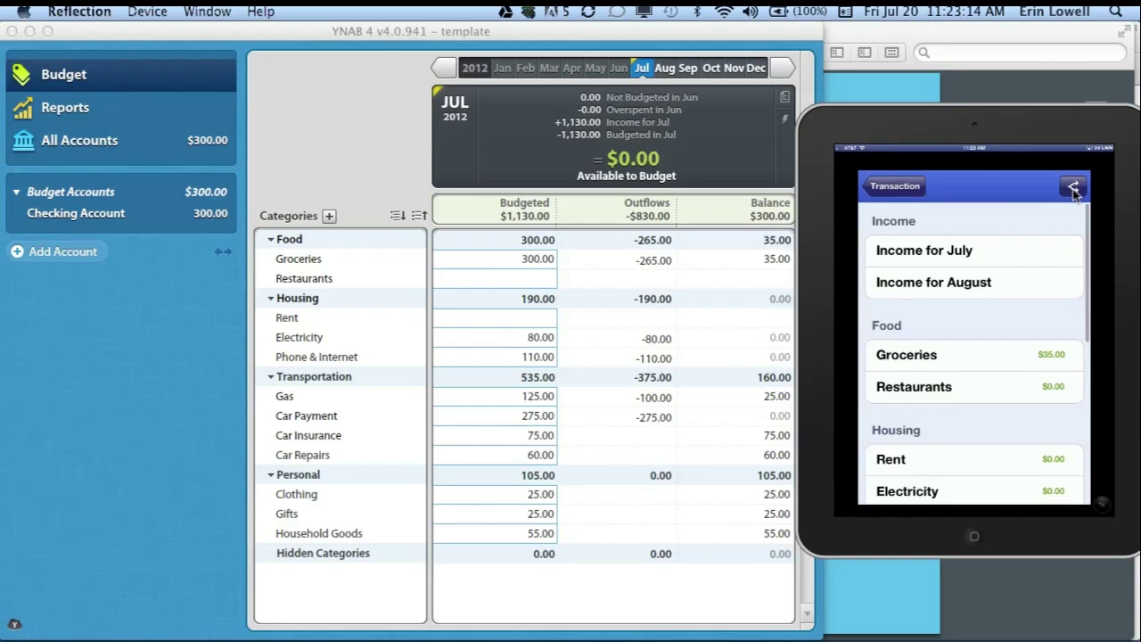
pyautogui.scroll(-3, 973, 356)
pyautogui.scroll(-5, 973, 356)
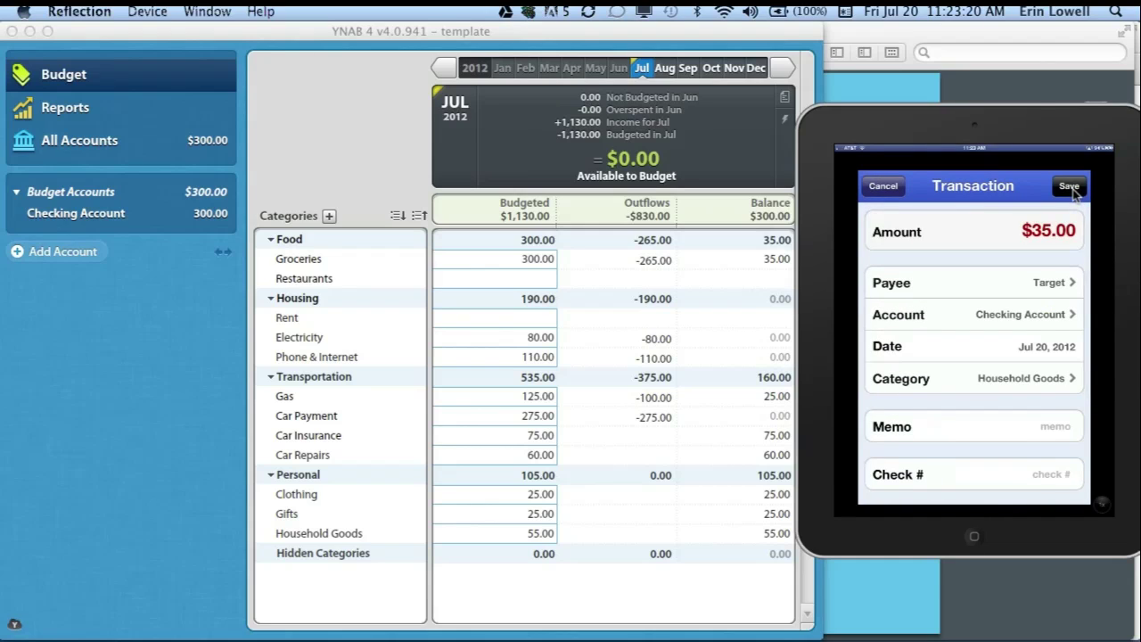
pyautogui.click(1071, 187)
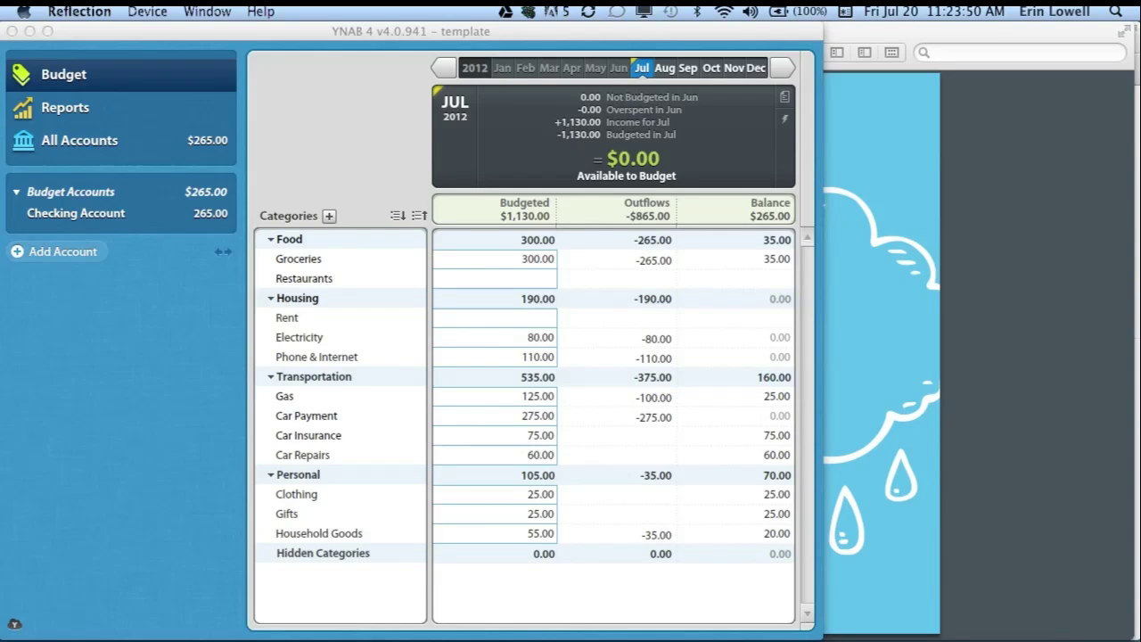
# - Widen the YNAB budget window to show July through September
pyautogui.click(821, 528)
pyautogui.moveTo(821, 527); pyautogui.dragTo(1132, 546)
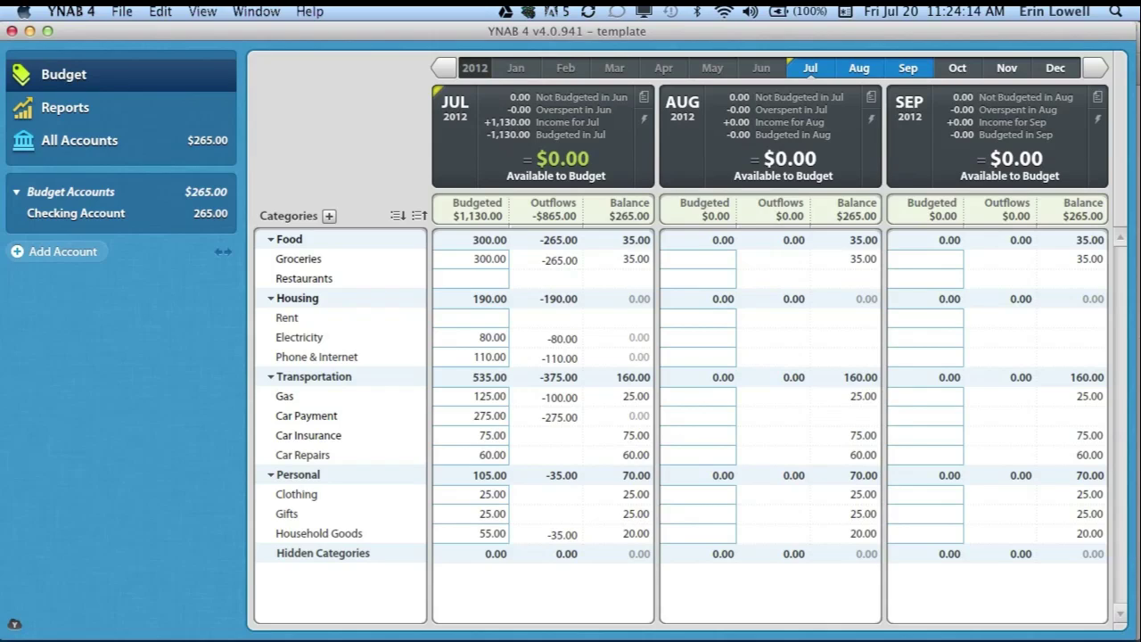
# - Switch to Preview with the Introduction to YNAB presentation at page 35
pyautogui.press('super+Tab')
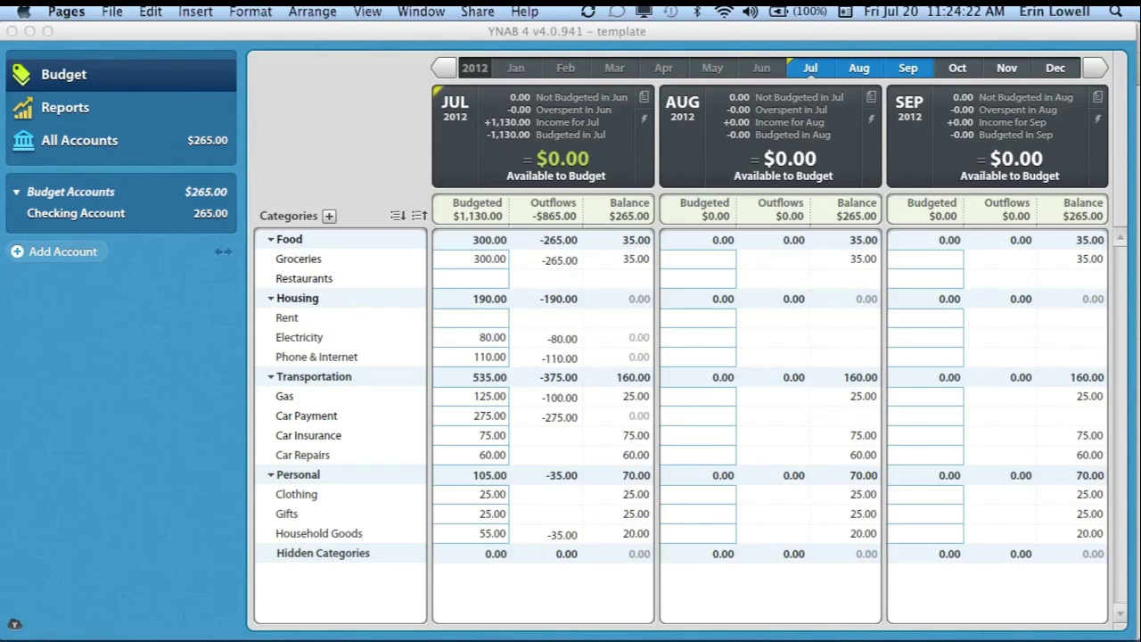
pyautogui.press('super+Tab')
pyautogui.press('super+Tab')
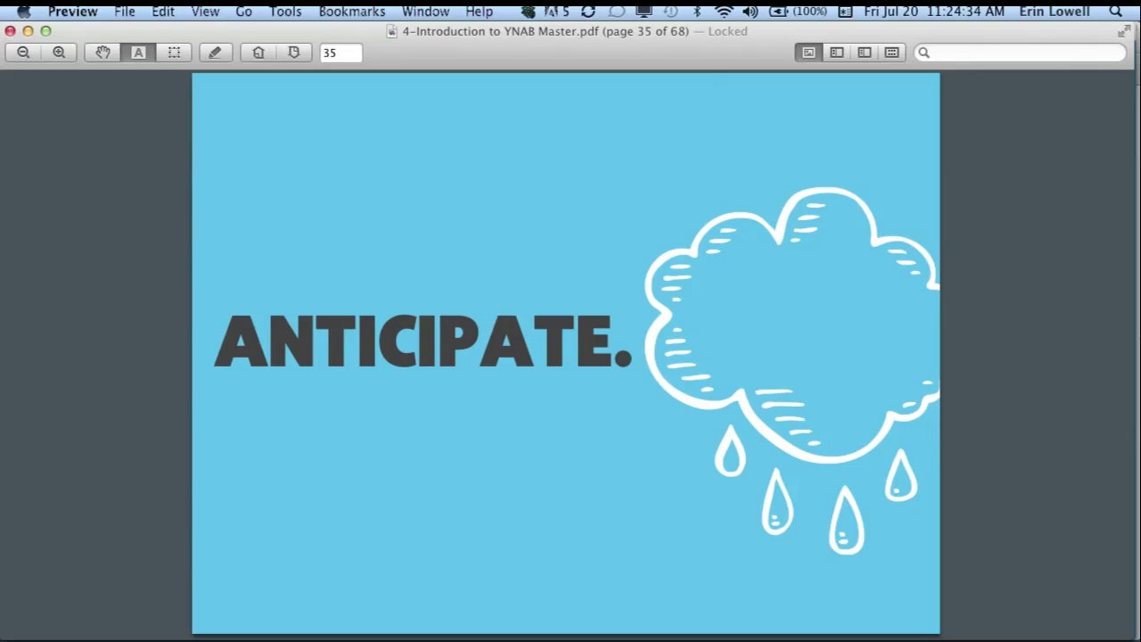
# - Advance the presentation to page 36
pyautogui.click(296, 55)
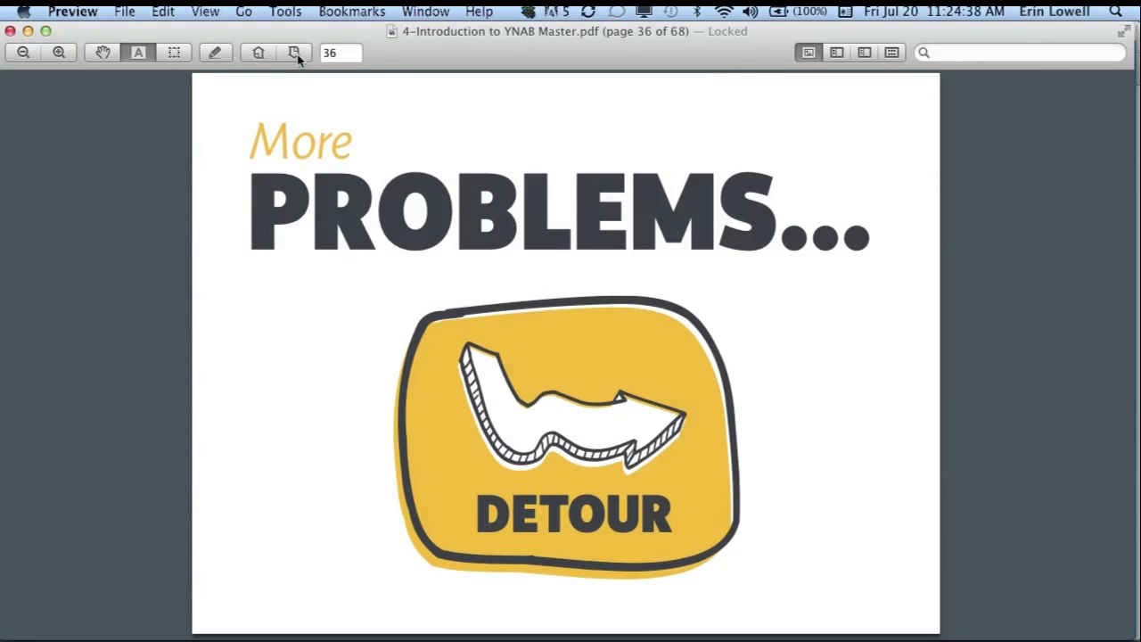
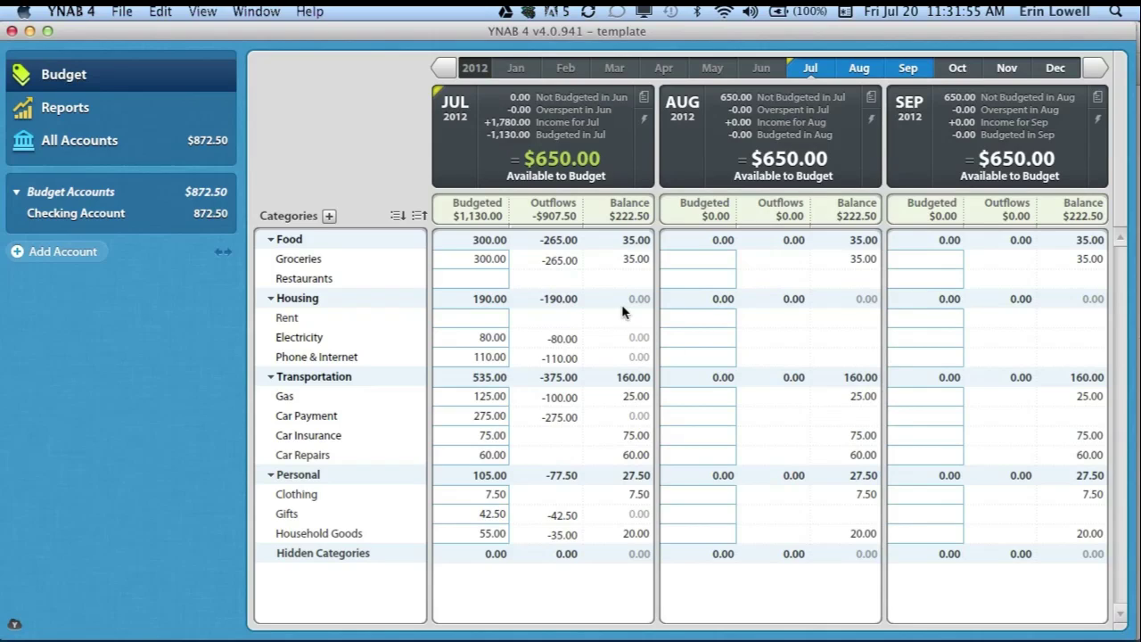
# - Set the July budget for Groceries to 350 and for Car Repairs to 100
pyautogui.click(483, 260)
pyautogui.write('350')
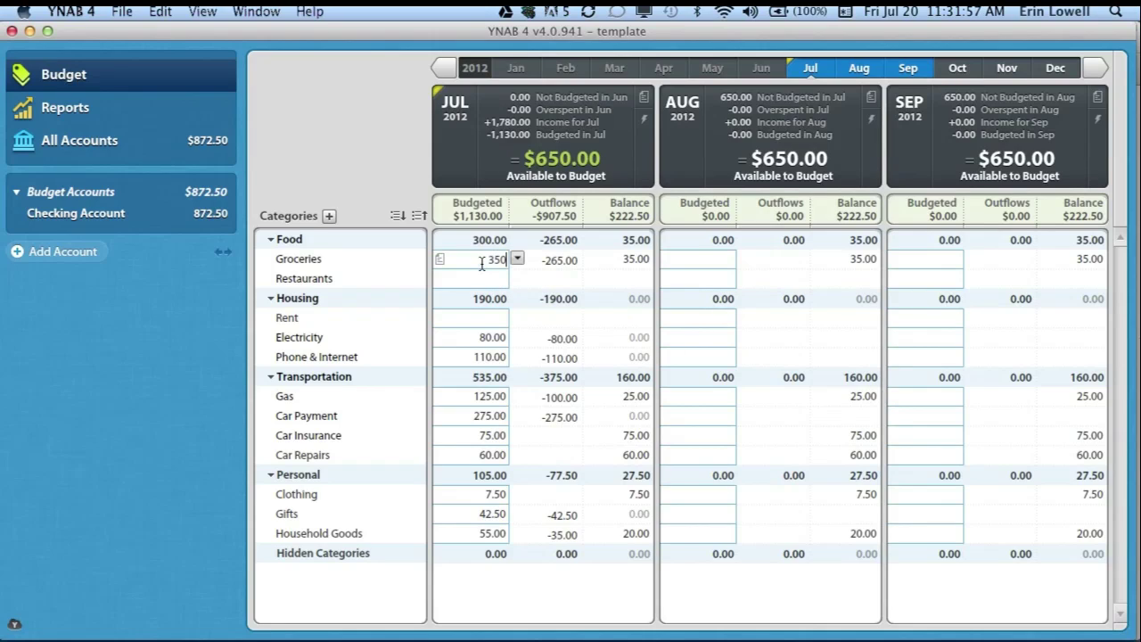
pyautogui.press('Return')
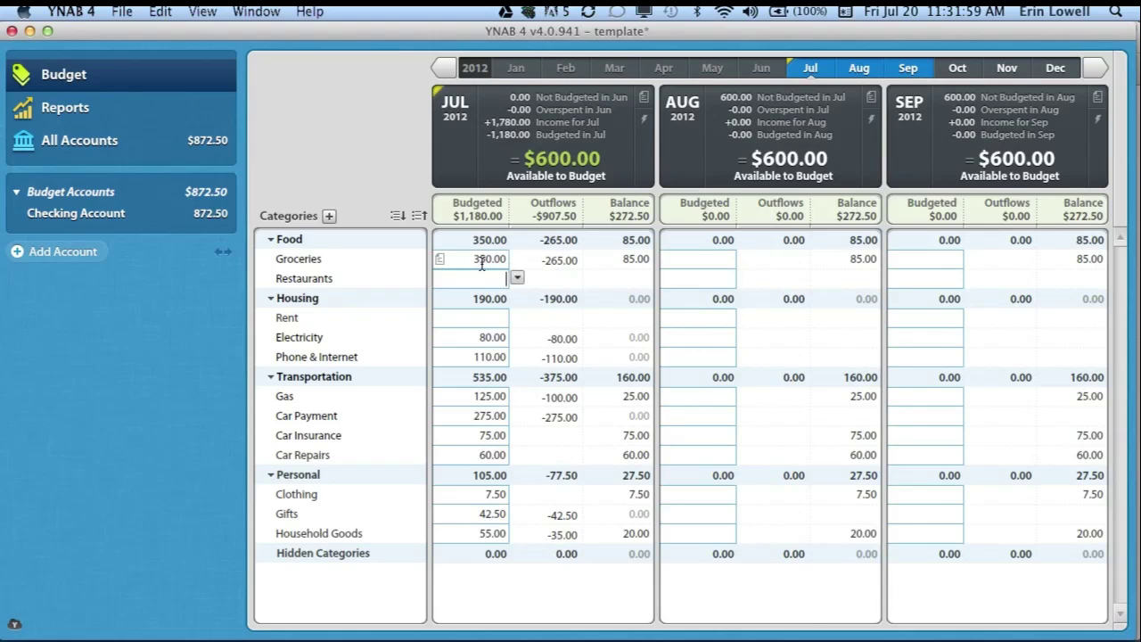
pyautogui.click(490, 454)
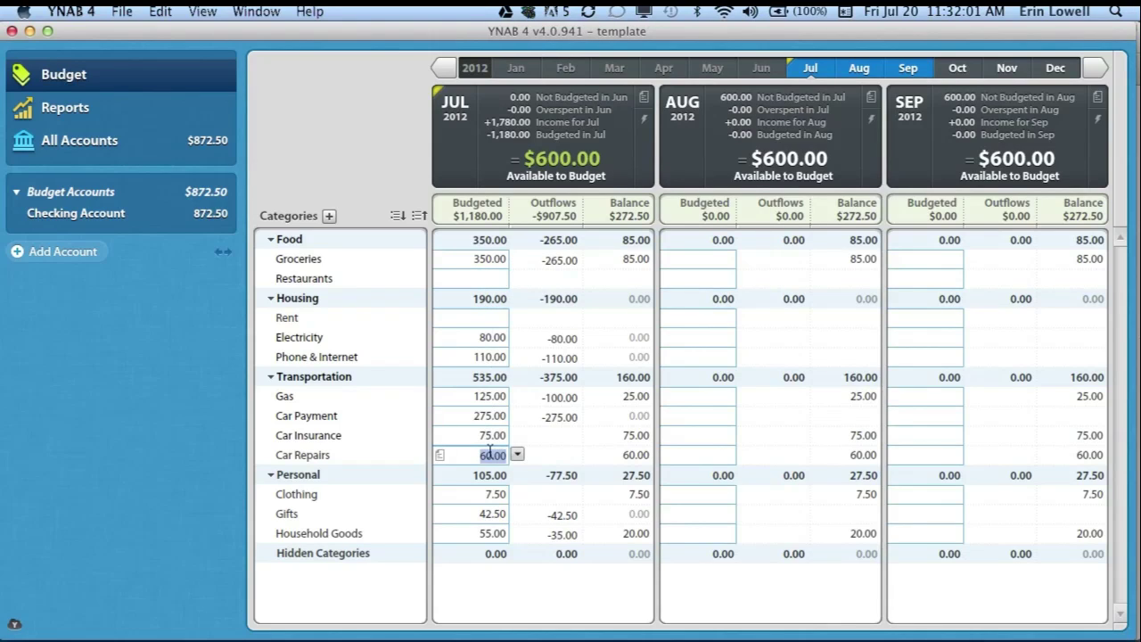
pyautogui.write('100')
pyautogui.press('Return')
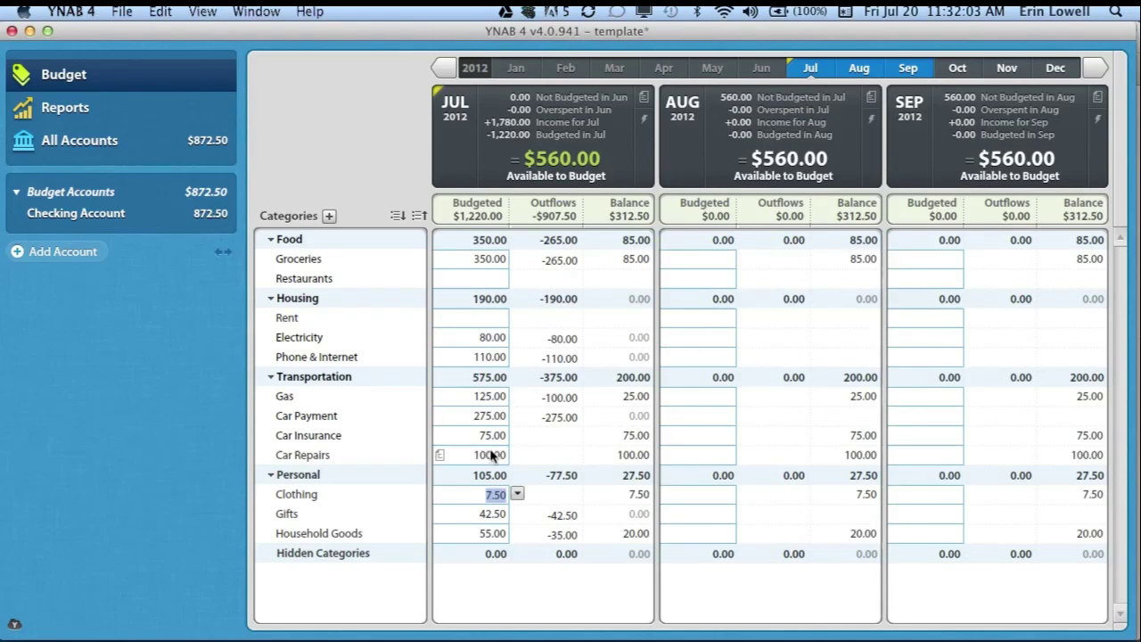
# - Set the July budget for Clothing to 67.50 and for Restaurants to 100
pyautogui.click(479, 496)
pyautogui.write('6')
pyautogui.press('Return')
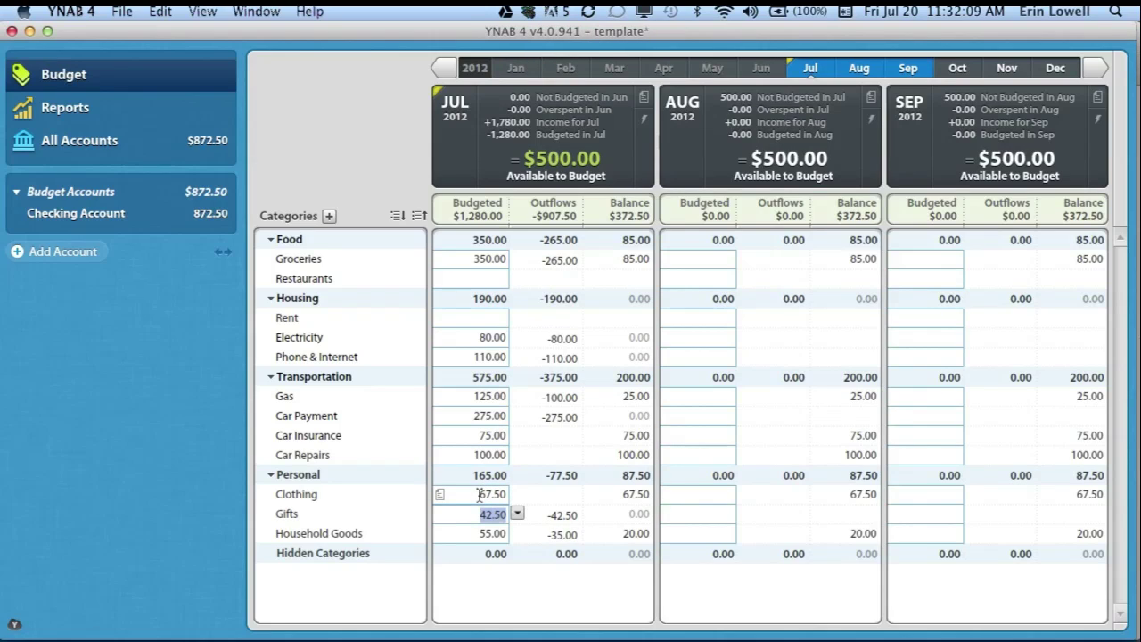
pyautogui.click(486, 280)
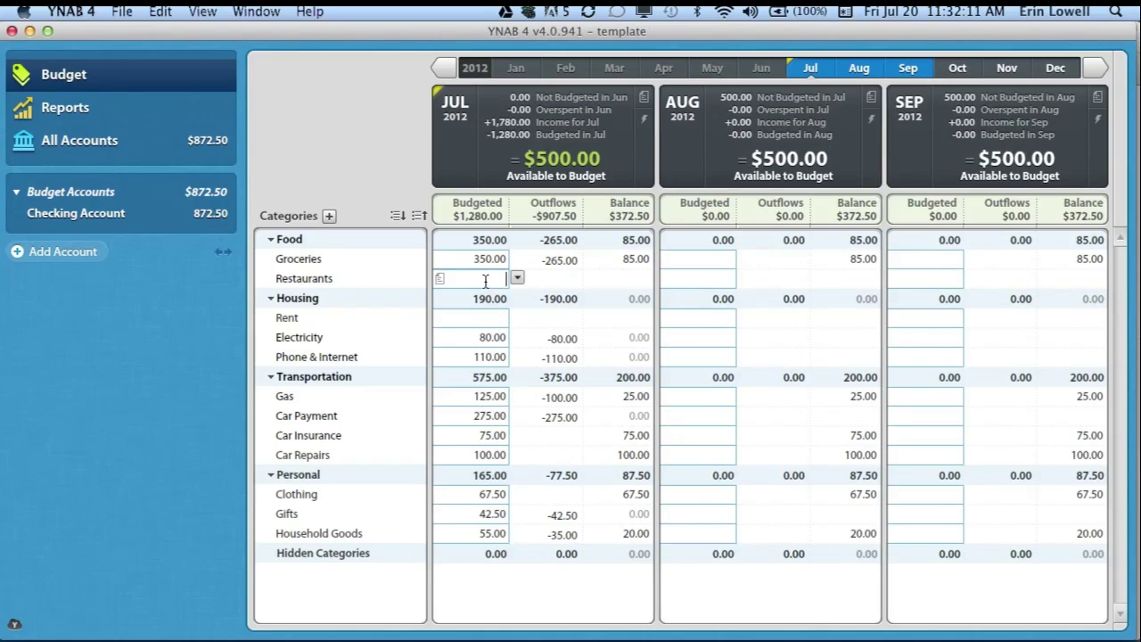
pyautogui.write('100')
pyautogui.press('Return')
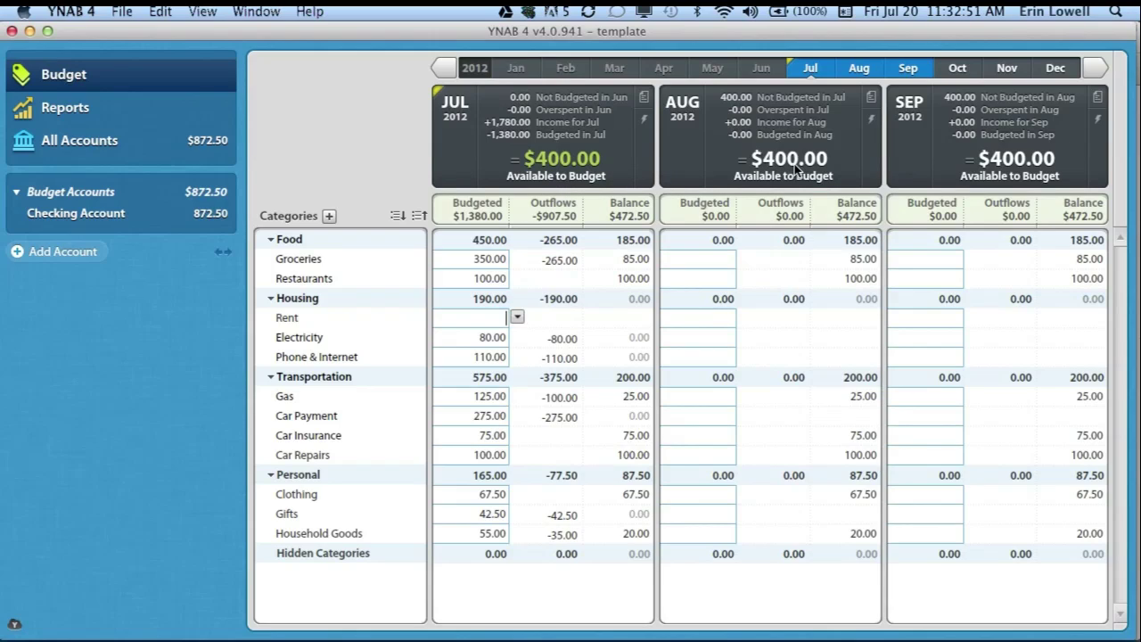
# - Record a Checking Account transaction dated 07/24/12 for payee Restaurant in Food: Restaurants with an outflow of 45
pyautogui.click(167, 212)
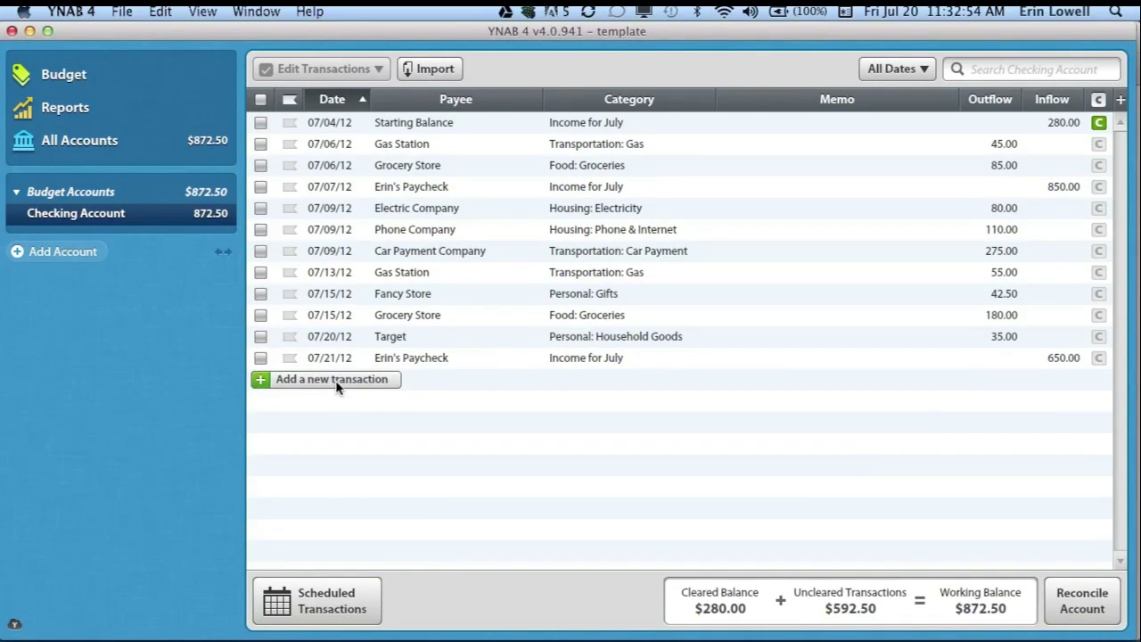
pyautogui.click(335, 380)
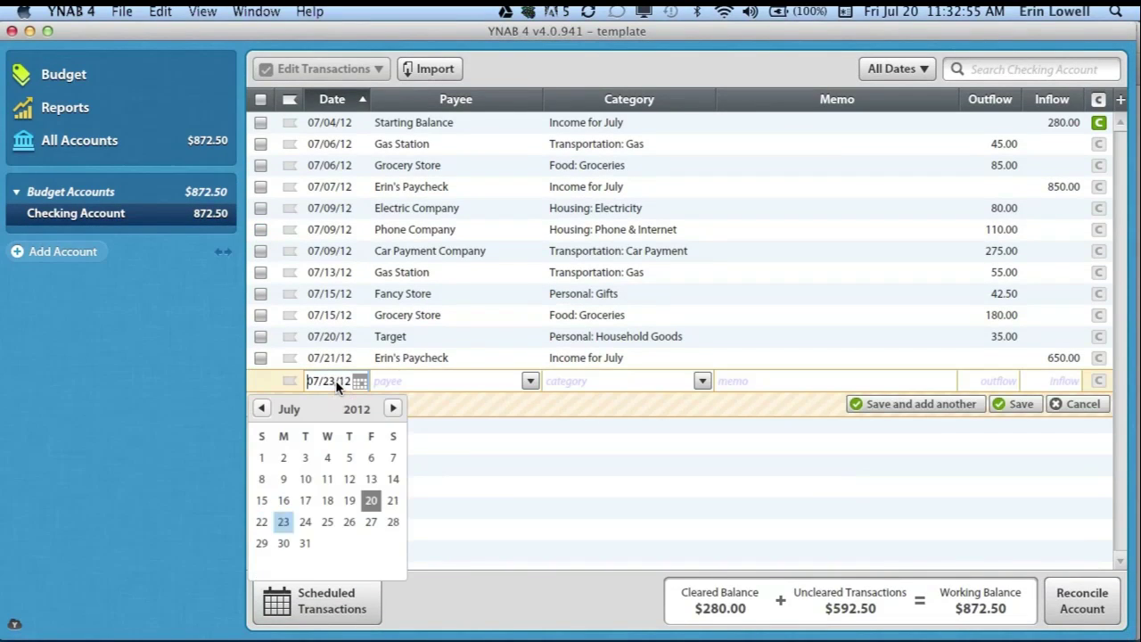
pyautogui.press('+')
pyautogui.press('Tab')
pyautogui.write('Rest')
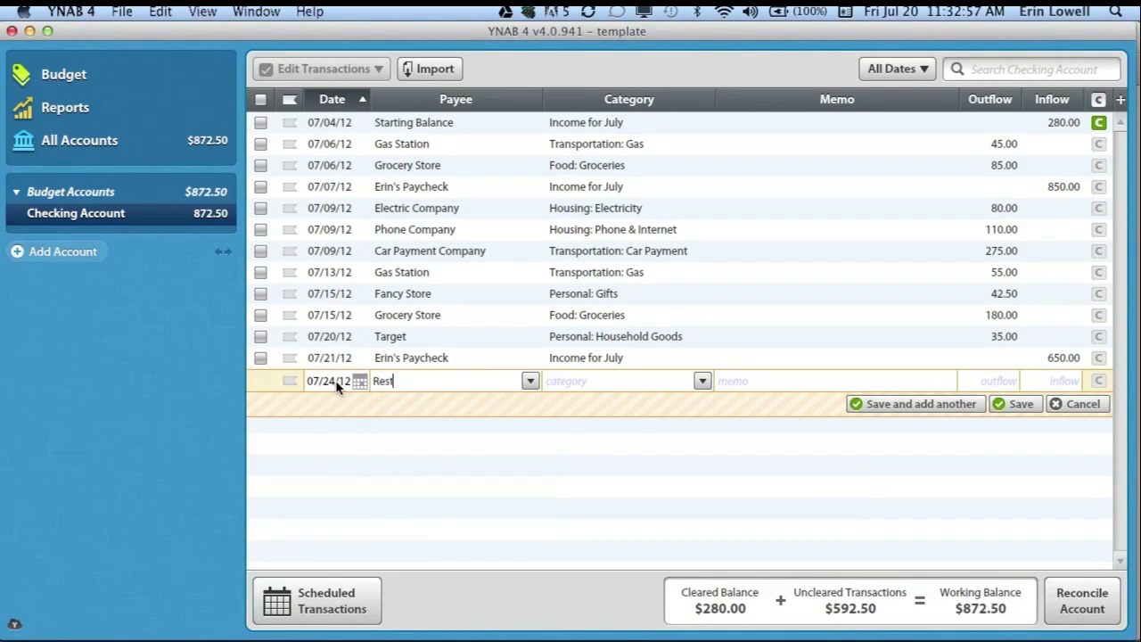
pyautogui.write('aurant')
pyautogui.press('Tab')
pyautogui.write('ew')
pyautogui.press('BackSpace')
pyautogui.press('BackSpace')
pyautogui.write('Res')
pyautogui.press('Tab')
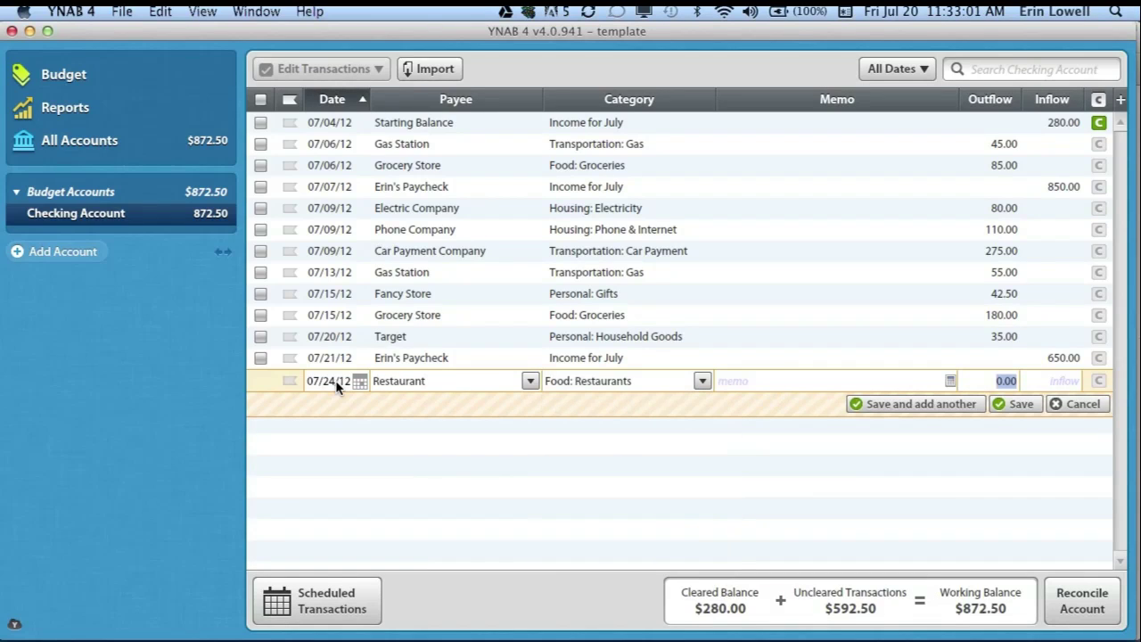
pyautogui.write('45')
pyautogui.press('Return')
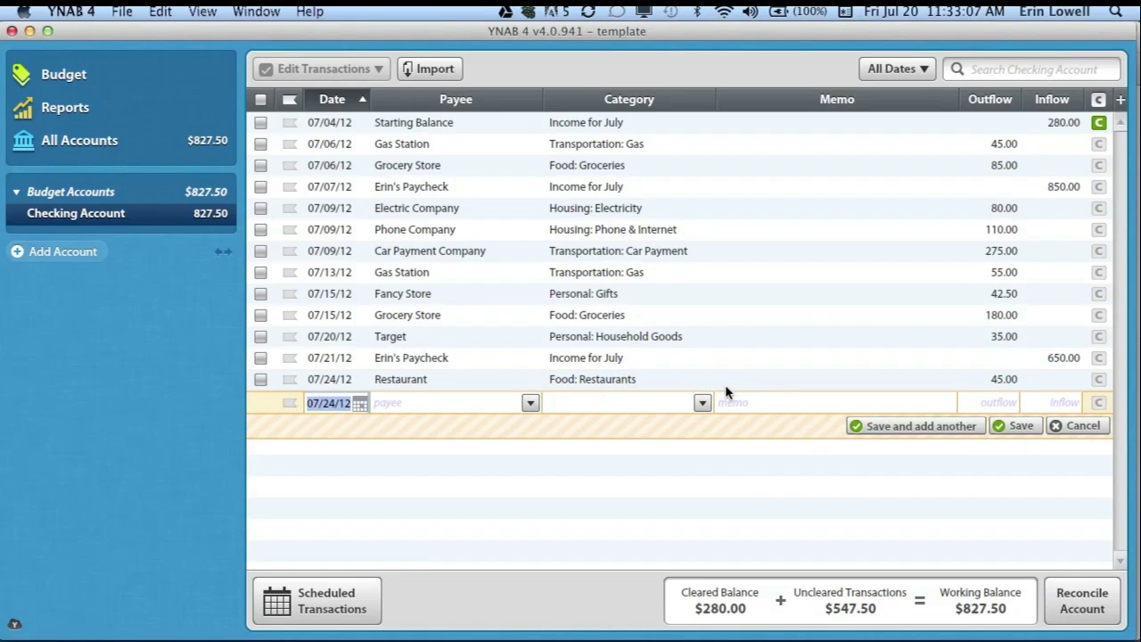
# - Change the outflow of the 07/24/12 Restaurant transaction to 40 and save the budget file
pyautogui.click(982, 379)
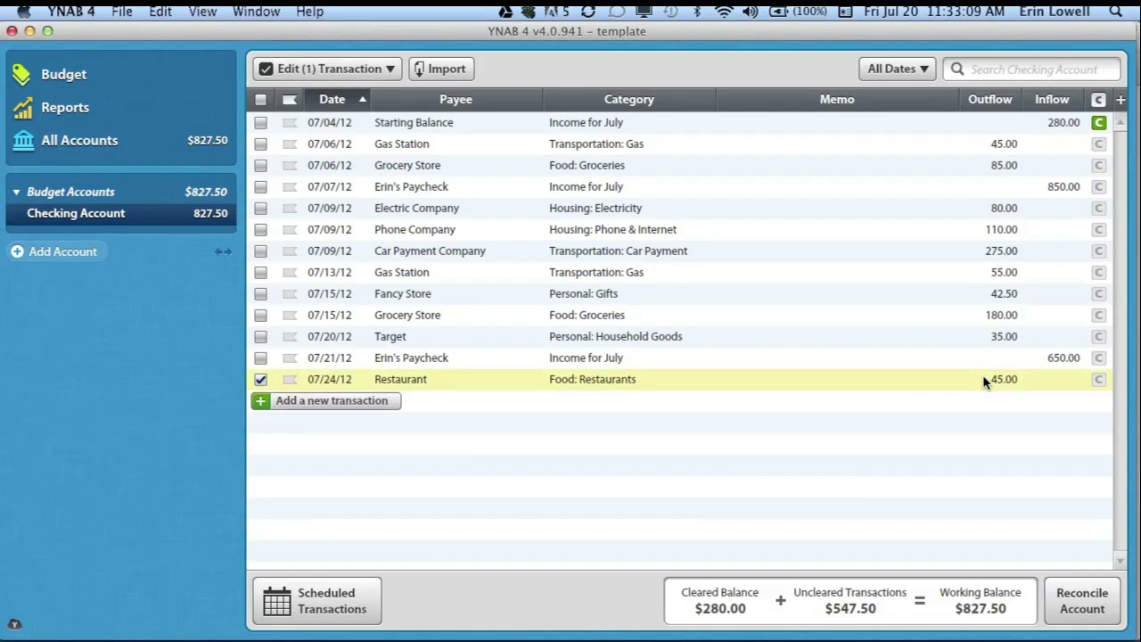
pyautogui.click(984, 378)
pyautogui.write('40')
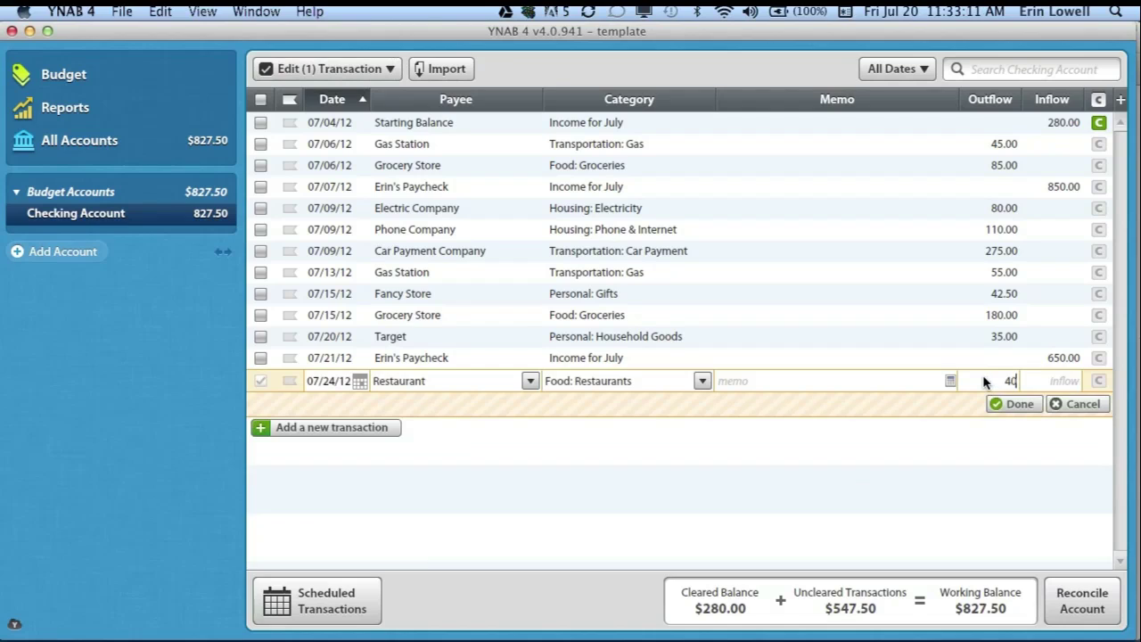
pyautogui.press('Return')
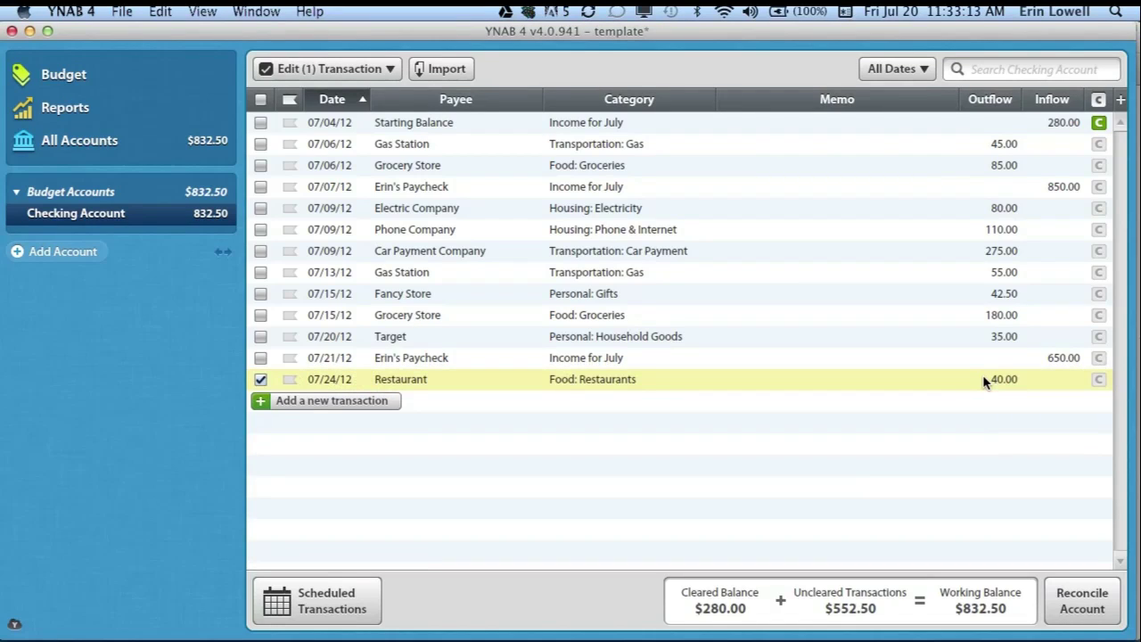
pyautogui.press('super+s')
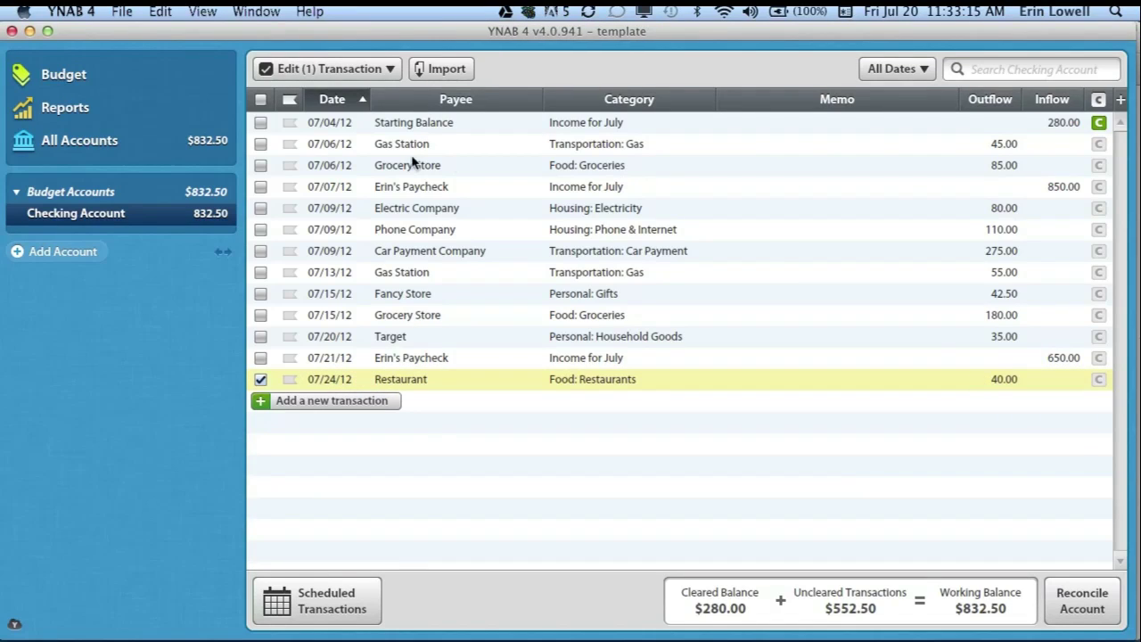
# - Return to the budget and reduce July Groceries to 265 and July Restaurants to 60
pyautogui.click(173, 84)
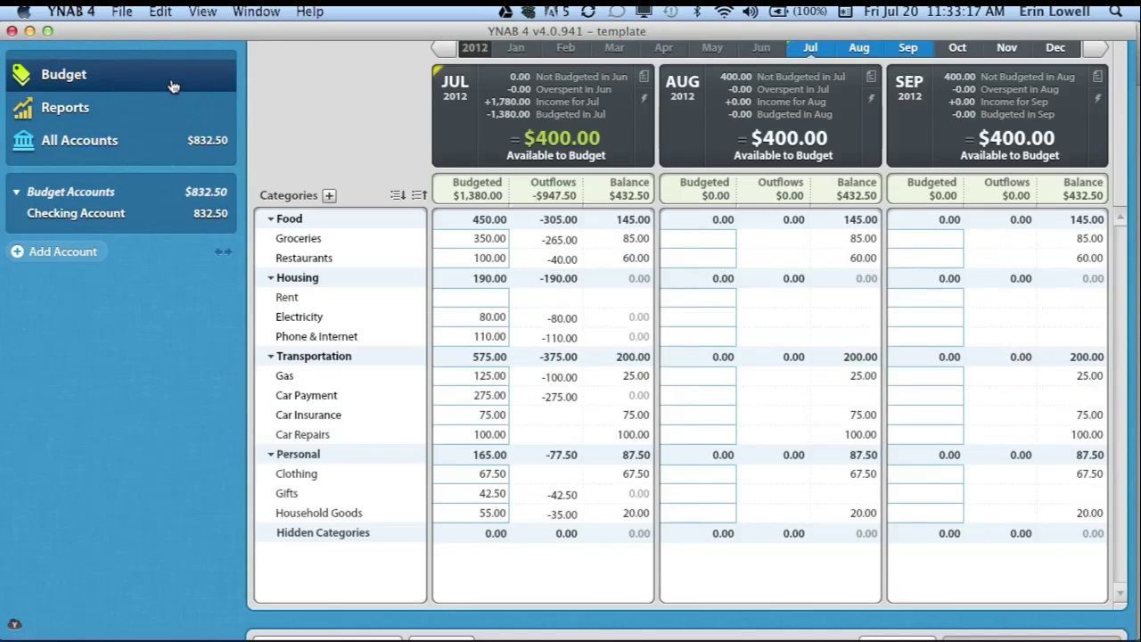
pyautogui.click(491, 259)
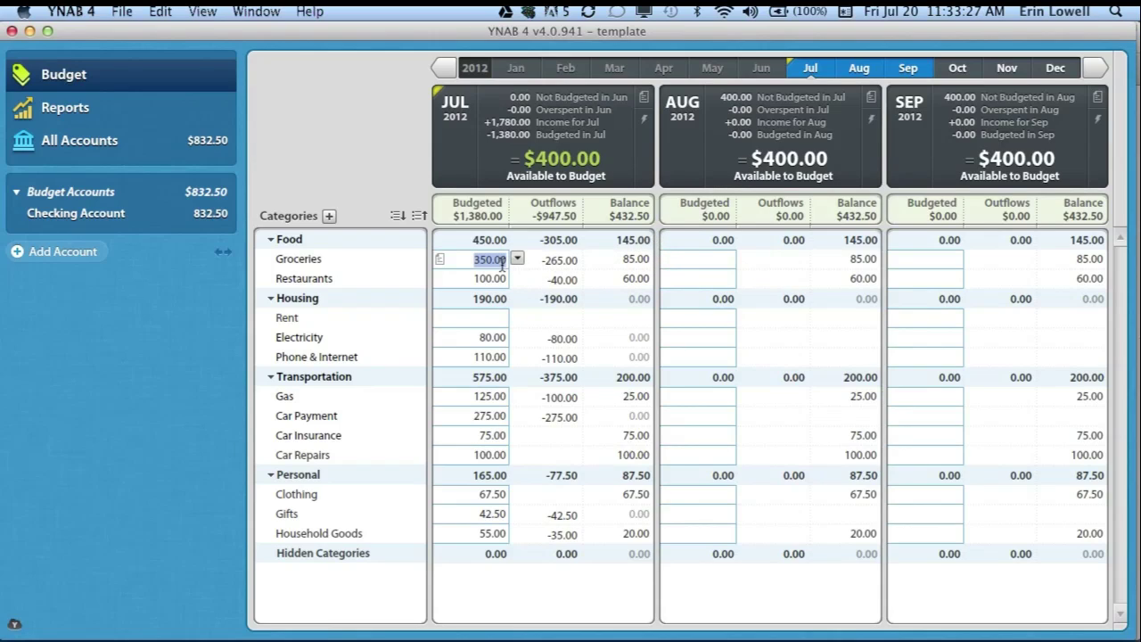
pyautogui.press('BackSpace')
pyautogui.write('265')
pyautogui.press('Return')
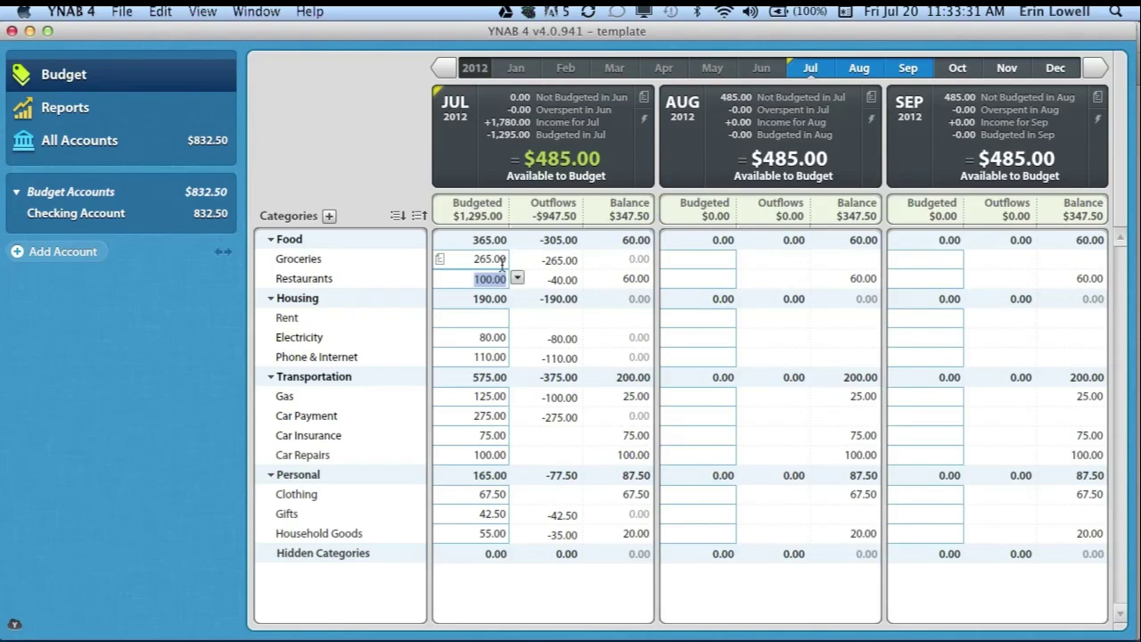
pyautogui.write('60')
pyautogui.press('Return')
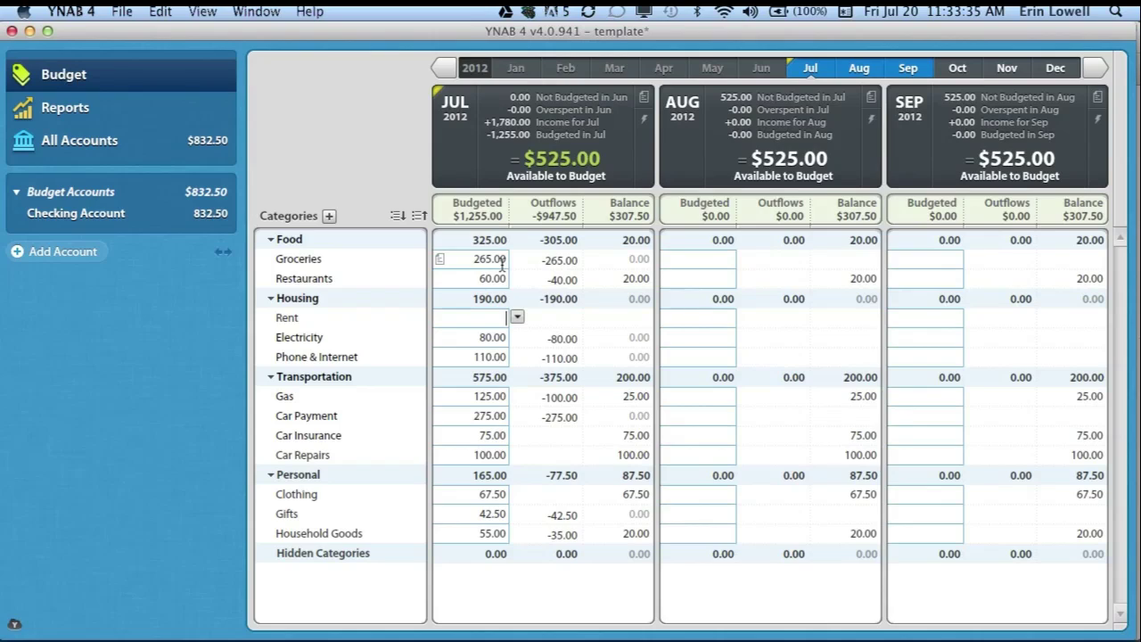
# - Try a July Household Goods budget of 30
pyautogui.click(483, 533)
pyautogui.write('30')
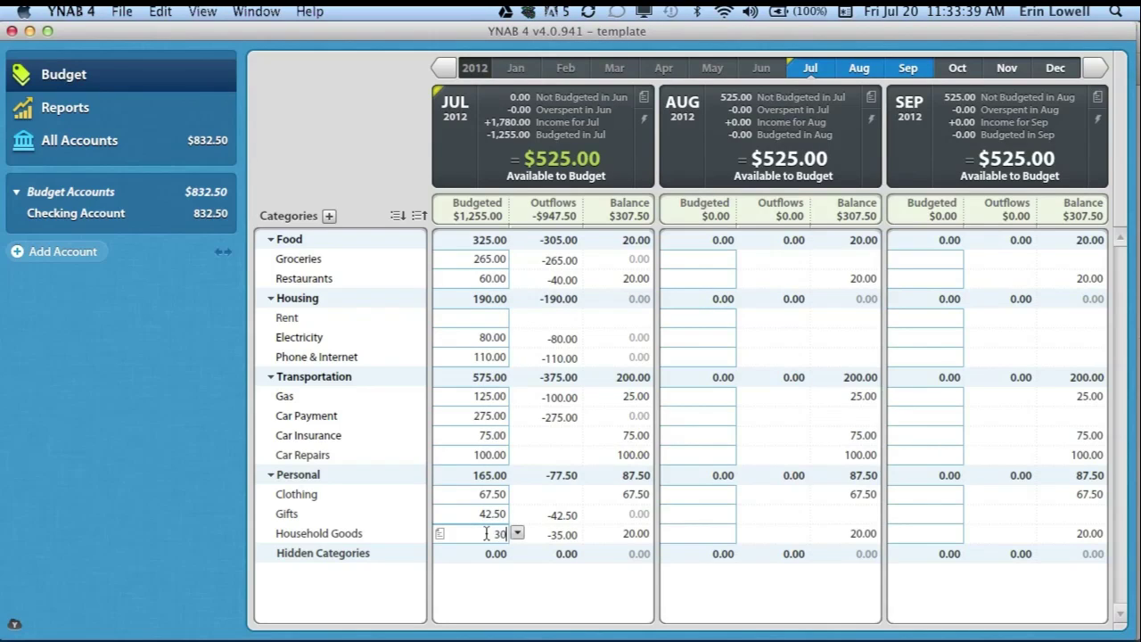
pyautogui.press('Return')
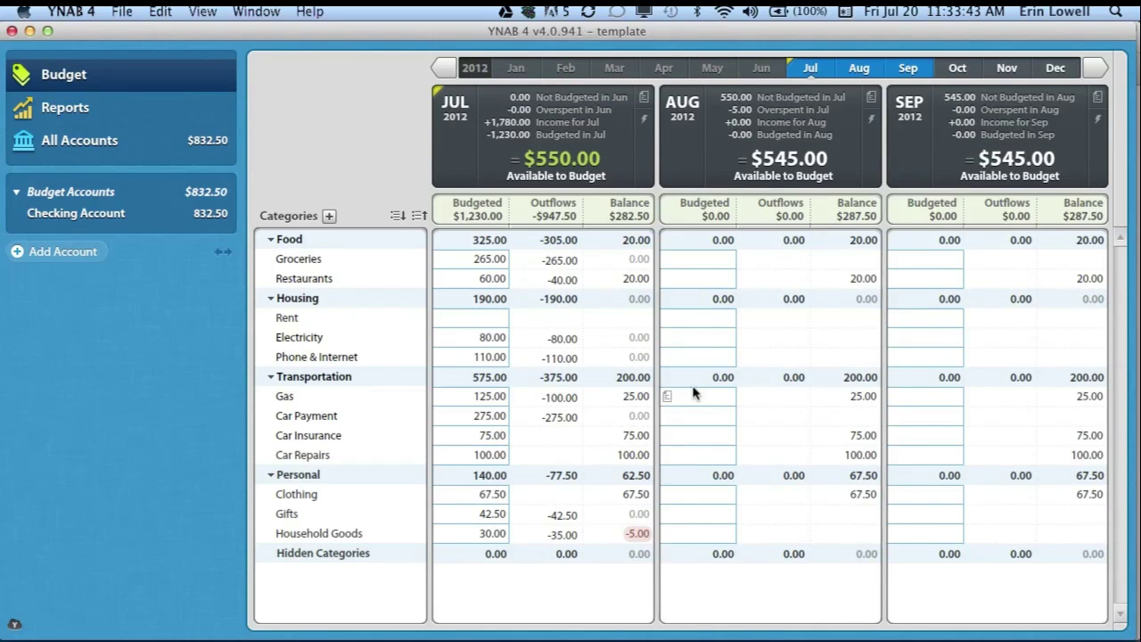
# - Set the July Household Goods budget to 35
pyautogui.click(486, 535)
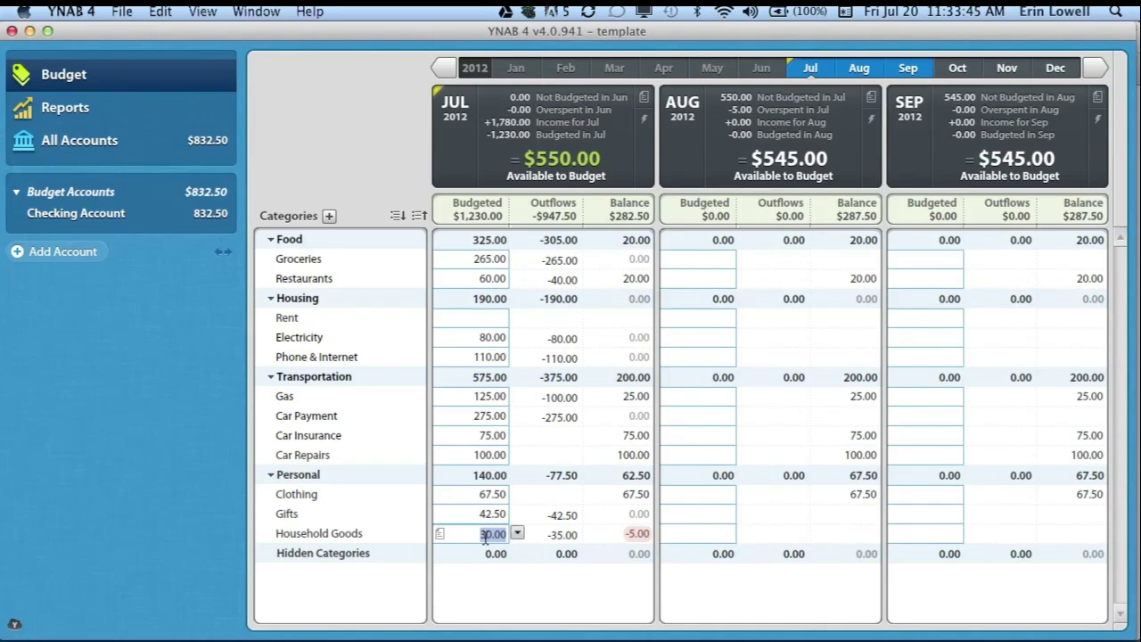
pyautogui.write('35')
pyautogui.press('Return')
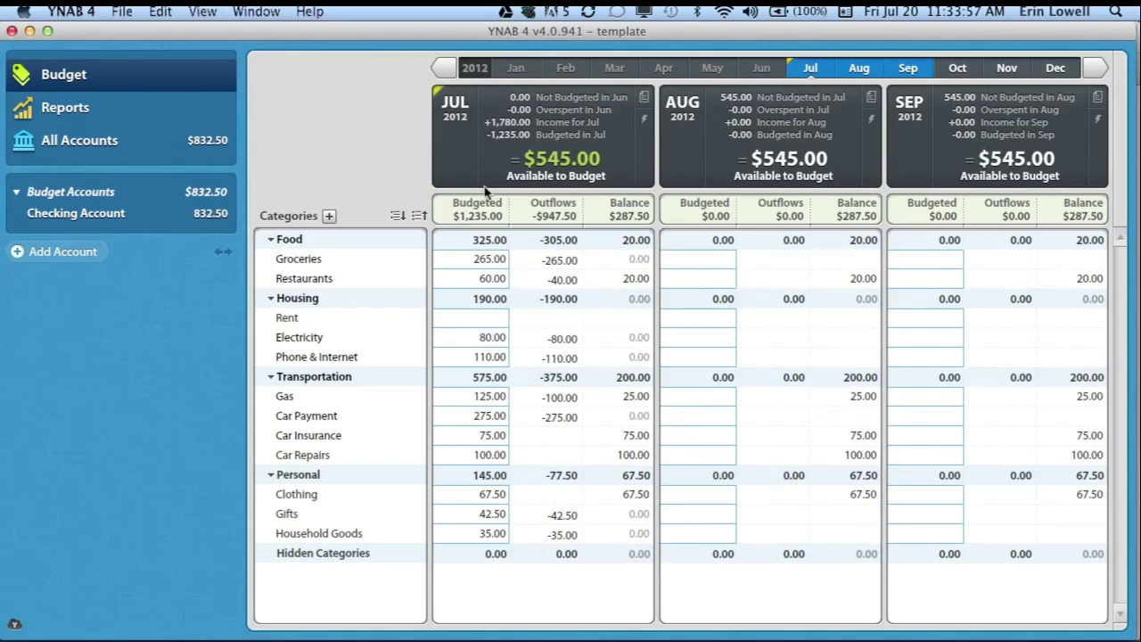
# - Start a new transaction in the Checking Account dated 08/01/12
pyautogui.click(170, 212)
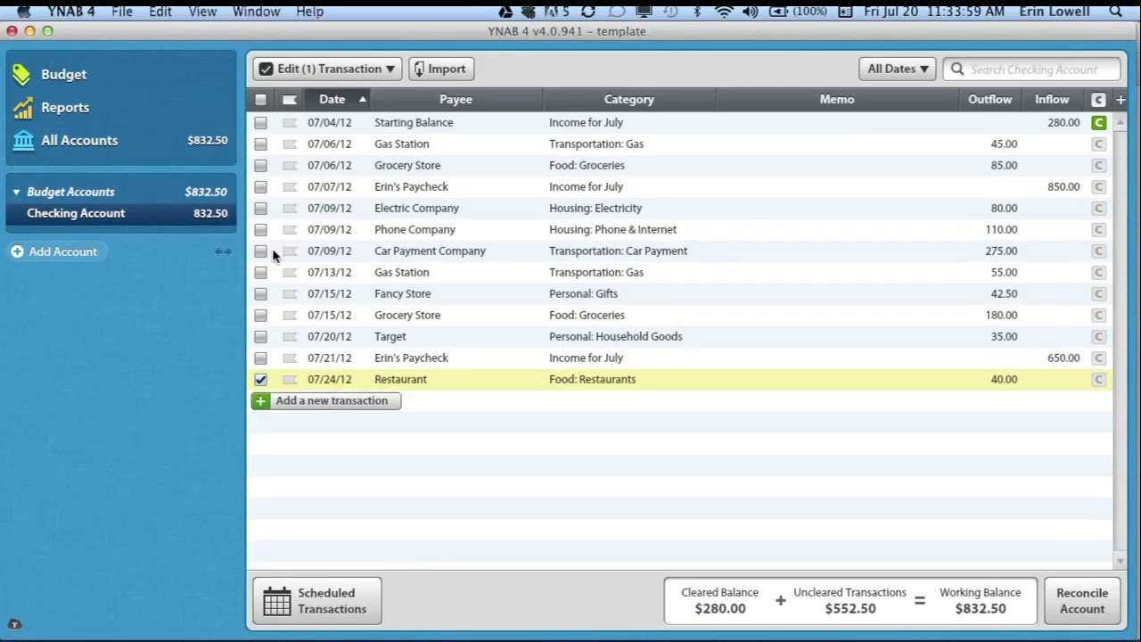
pyautogui.click(357, 407)
pyautogui.click(359, 403)
pyautogui.press('Right')
pyautogui.press('Right')
pyautogui.press('Right')
pyautogui.press('Right')
pyautogui.press('Right')
pyautogui.press('Right')
pyautogui.press('Right')
pyautogui.press('Right')
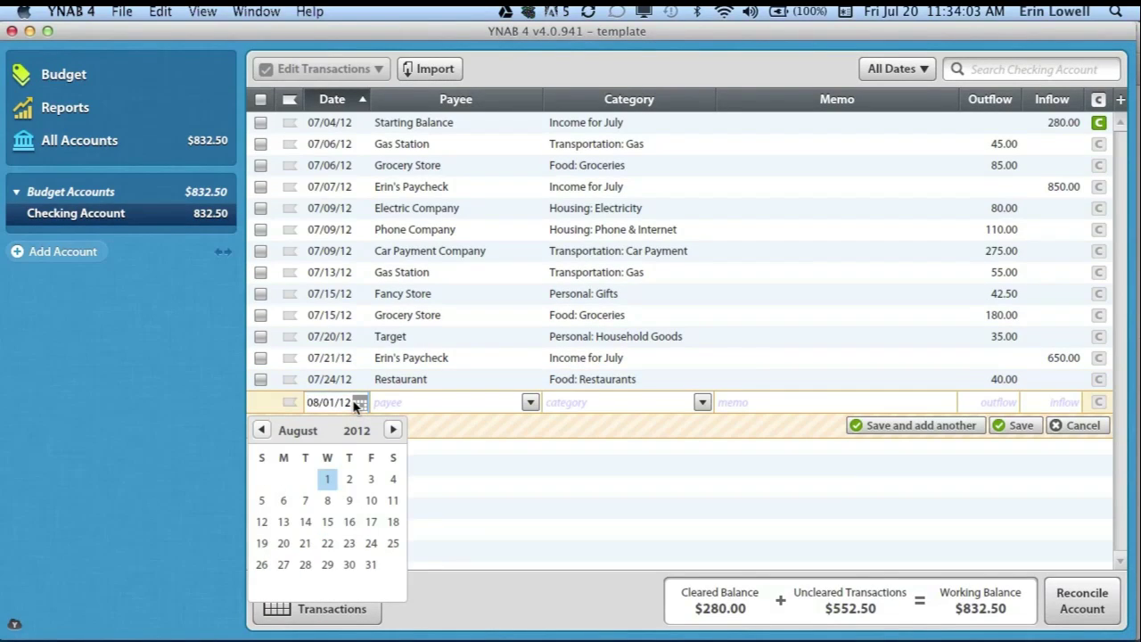
# - Enter the partner's paycheck as the payee, categorize it as Income for August, and save an inflow of 2000
pyautogui.press('Tab')
pyautogui.write('Joe')
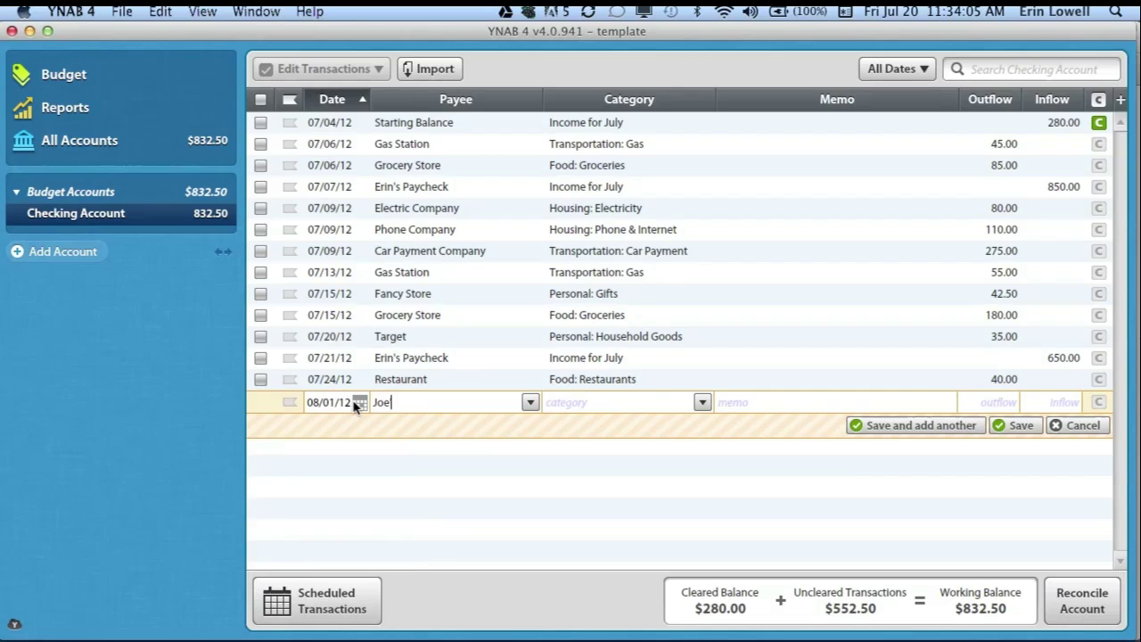
pyautogui.write("'s Paycheck")
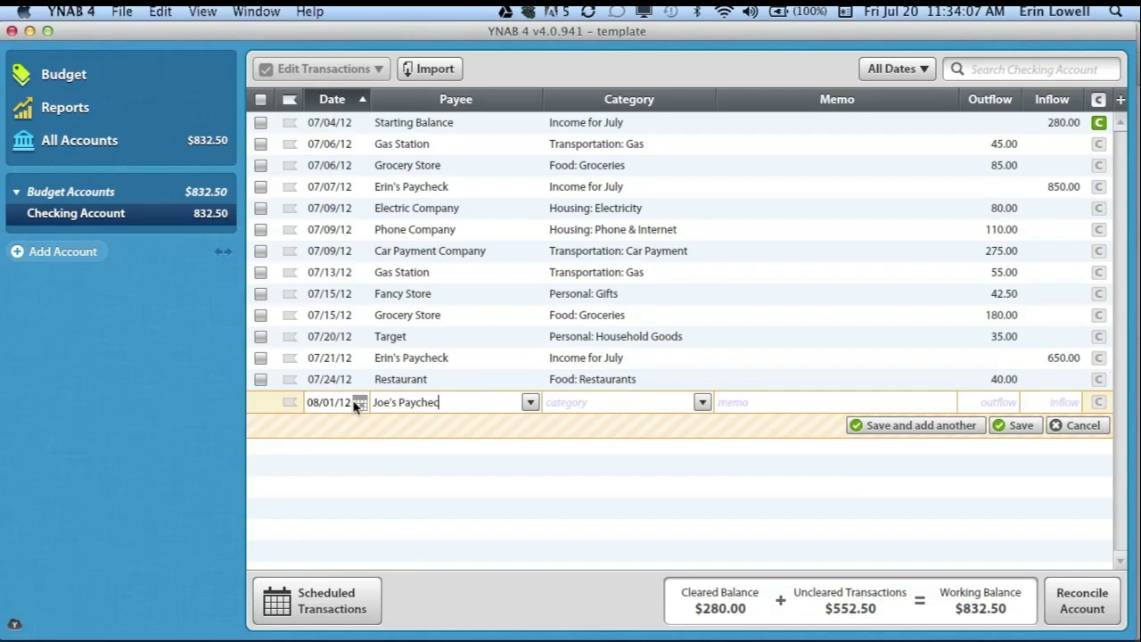
pyautogui.press('Tab')
pyautogui.write('I')
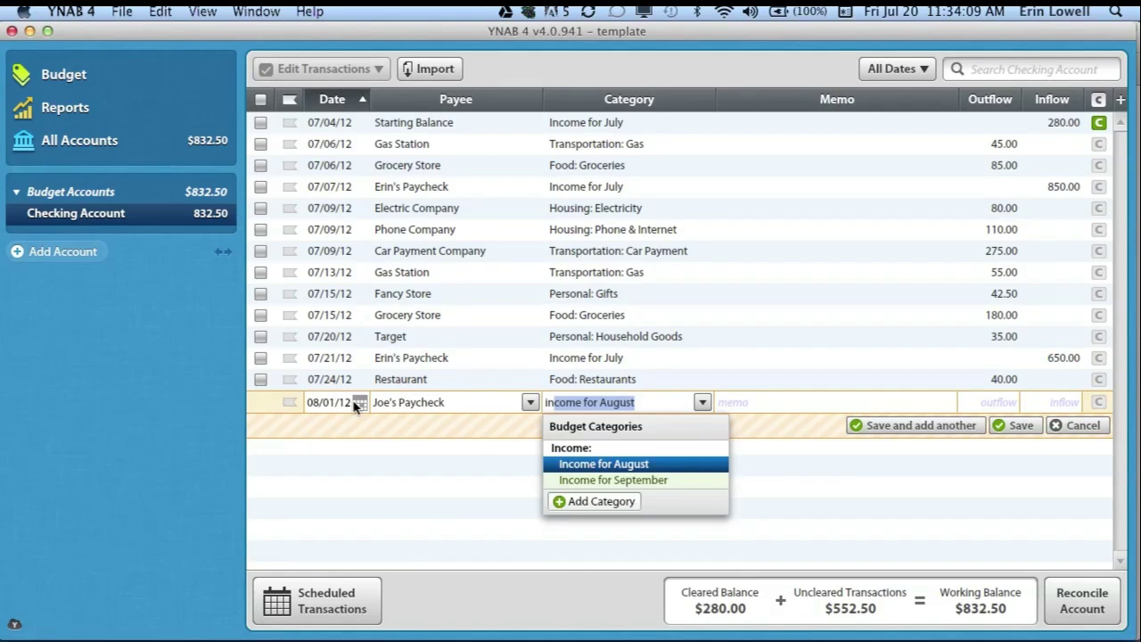
pyautogui.press('Tab')
pyautogui.press('Tab')
pyautogui.press('Tab')
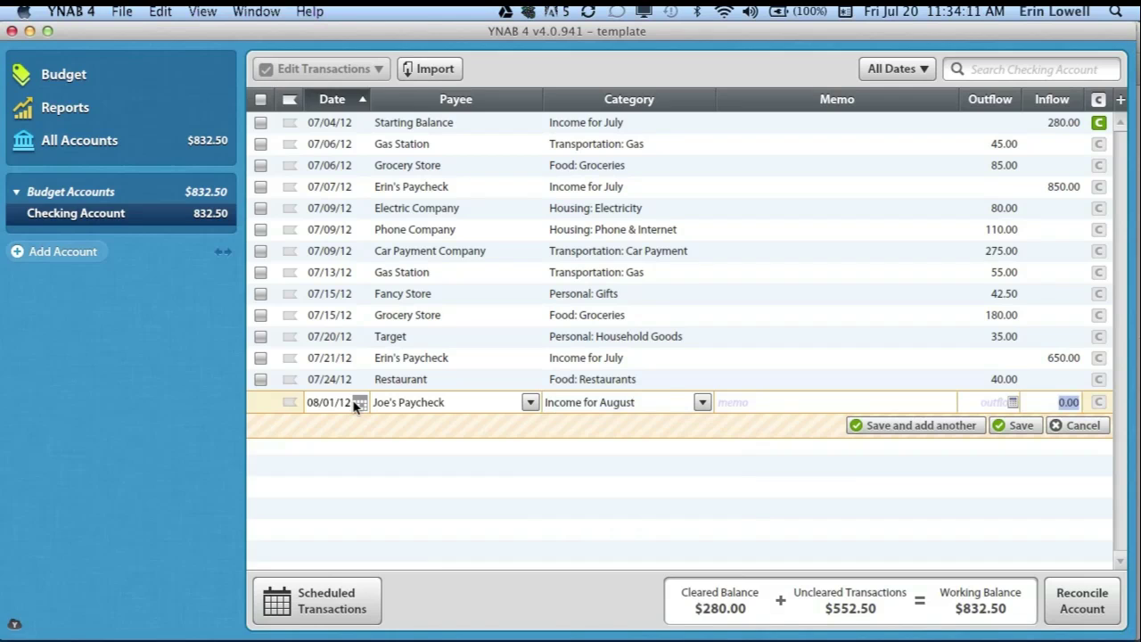
pyautogui.write('2000')
pyautogui.press('Return')
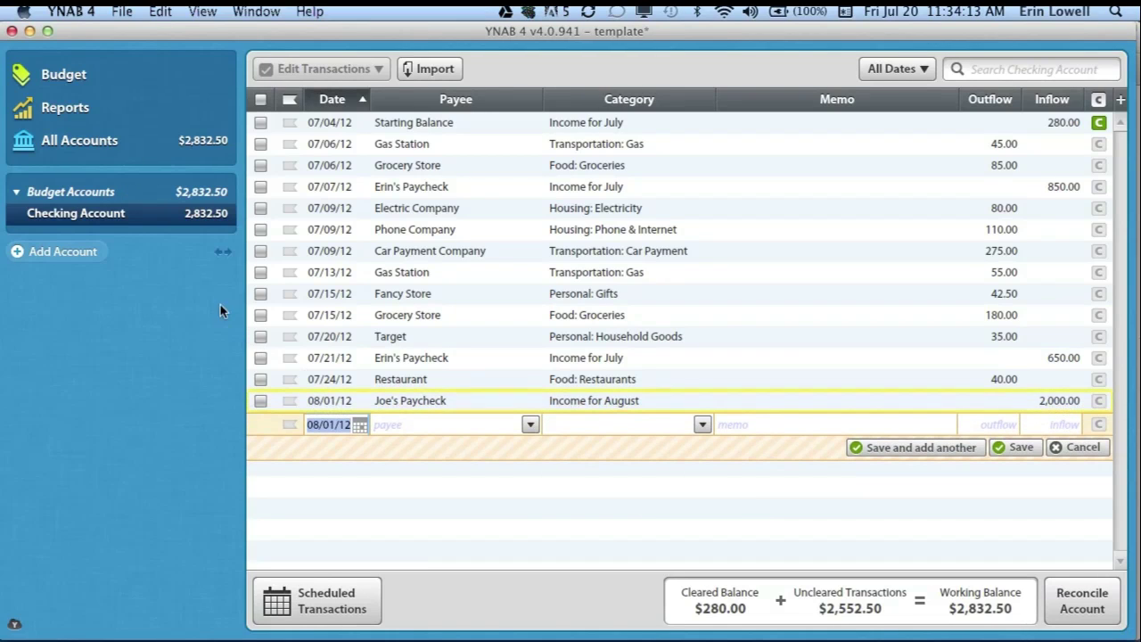
# - Return to the budget and show the months from August through October
pyautogui.click(161, 80)
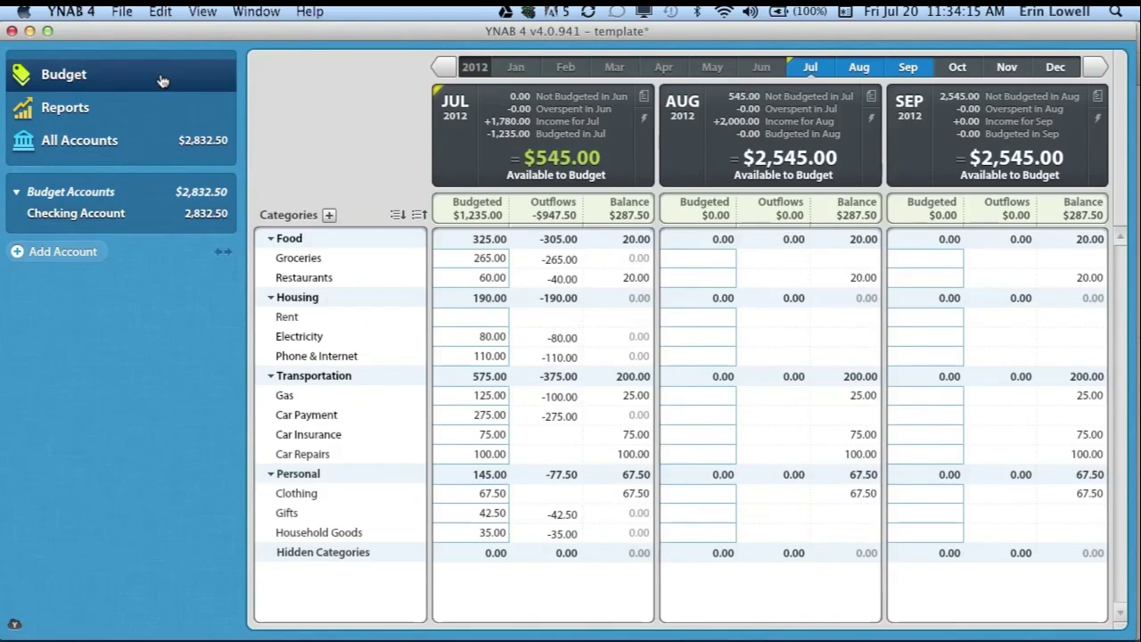
pyautogui.click(855, 76)
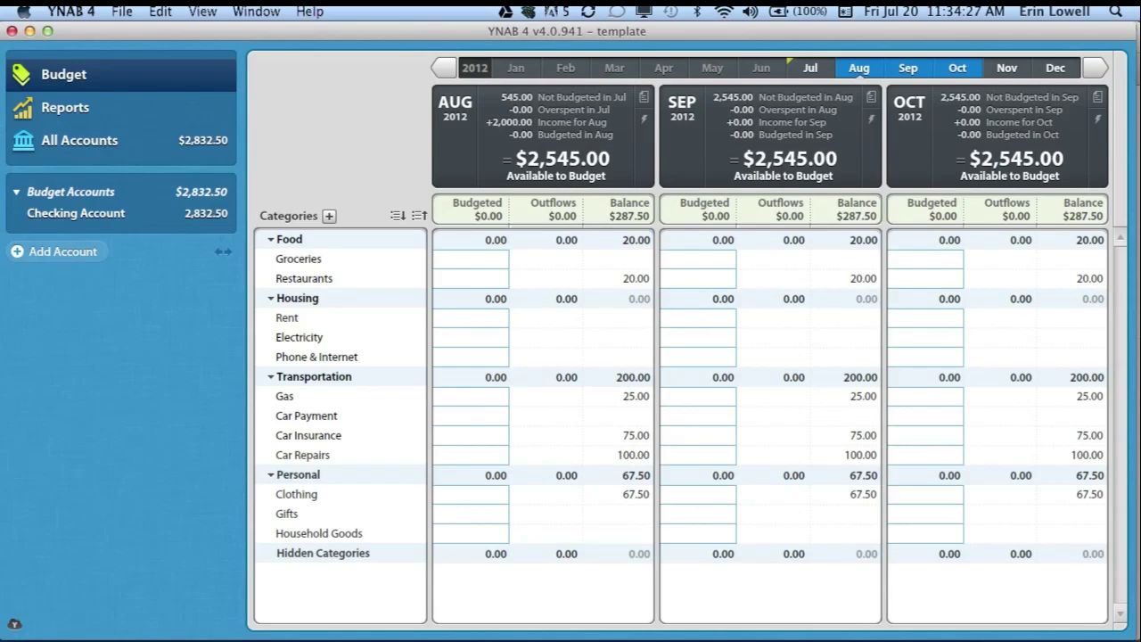
# - Budget 1,200 for Rent and 300 for Groceries in August
pyautogui.click(489, 319)
pyautogui.write('1,200')
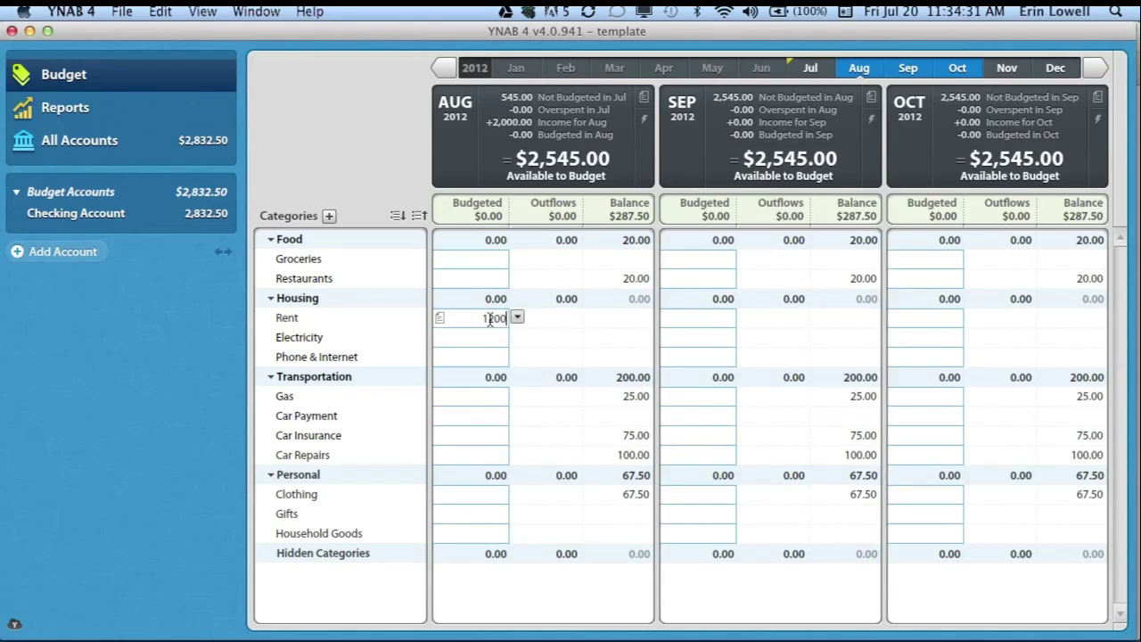
pyautogui.press('Return')
pyautogui.click(484, 258)
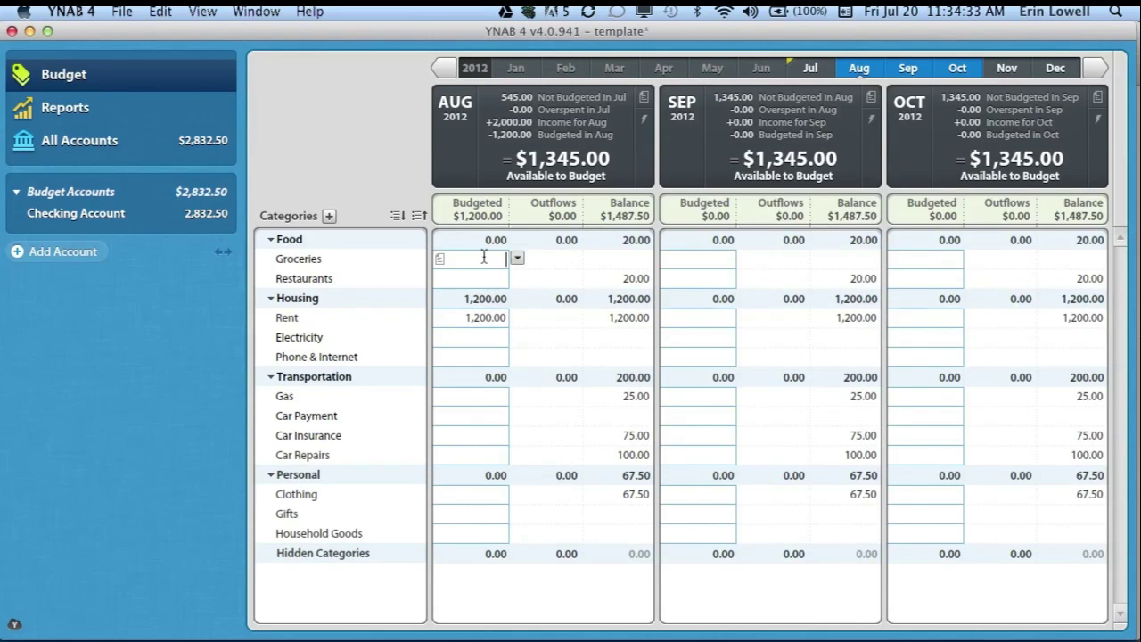
pyautogui.write('300')
pyautogui.press('Return')
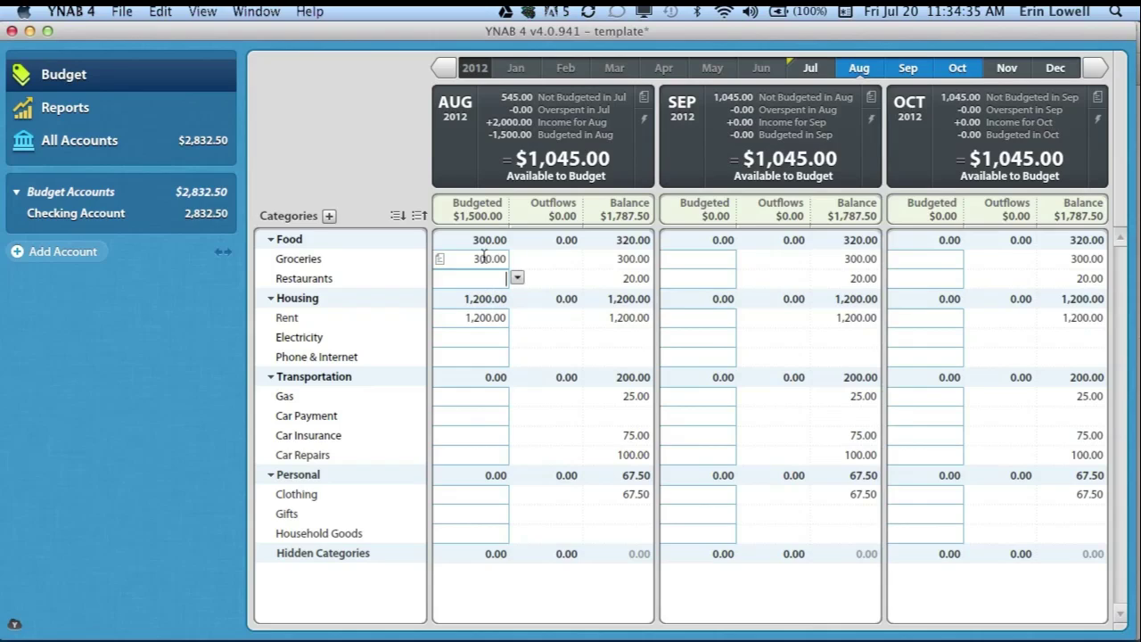
# - Set the August budget to 150 for Gas and 275 for Car Payment
pyautogui.click(475, 395)
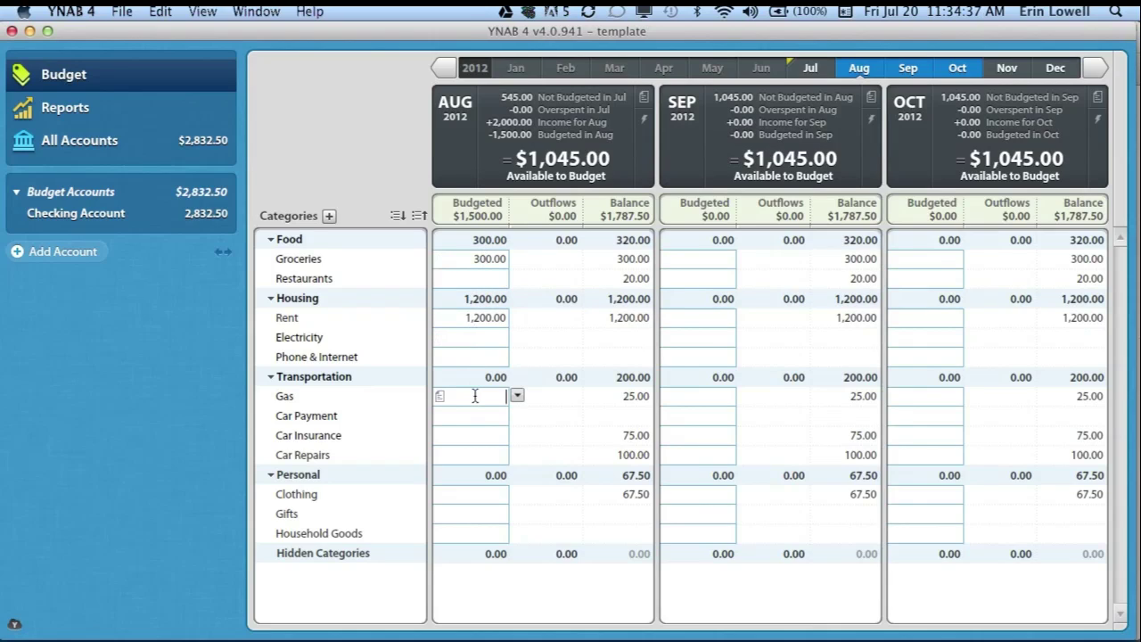
pyautogui.write('150')
pyautogui.press('Return')
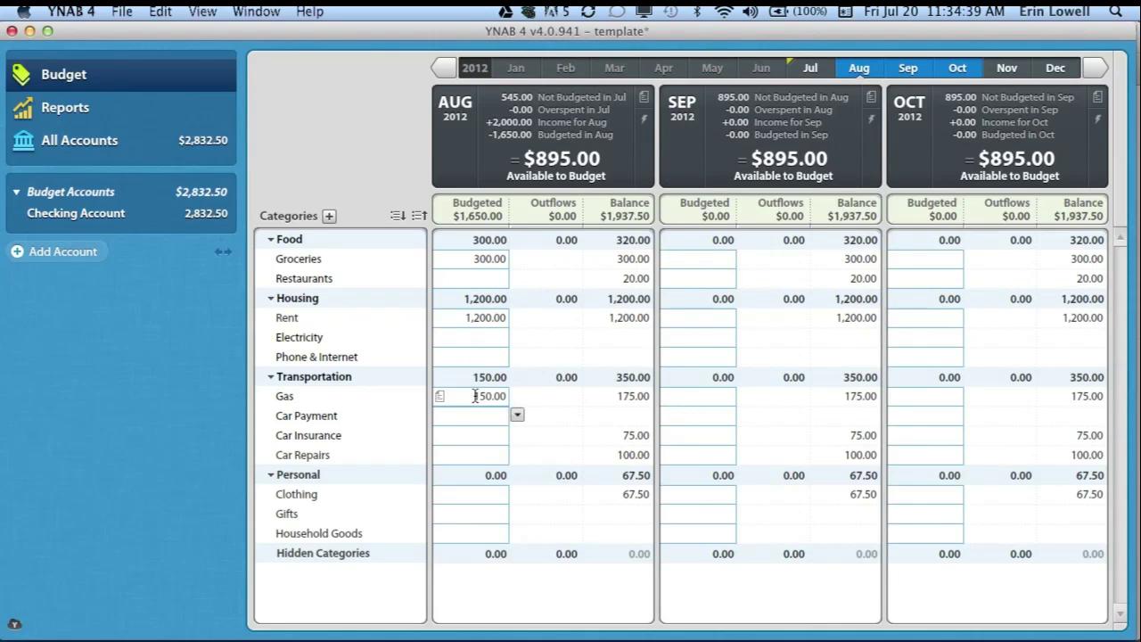
pyautogui.write('275')
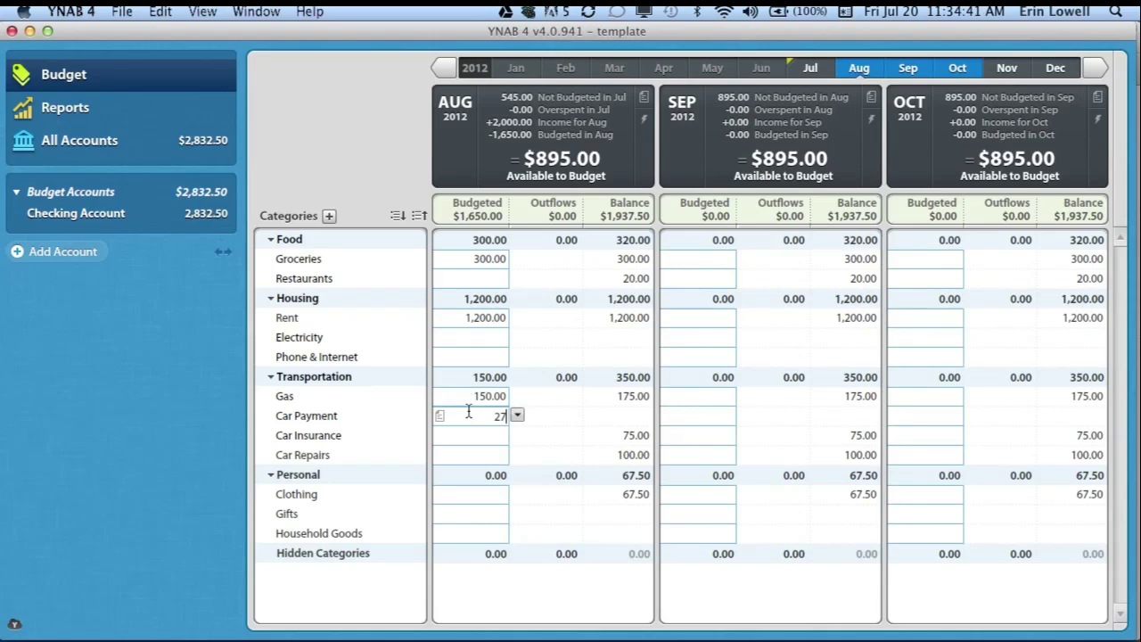
pyautogui.press('Return')
# - Budget 80 for Electricity and 110 for Phone & Internet in August
pyautogui.click(491, 337)
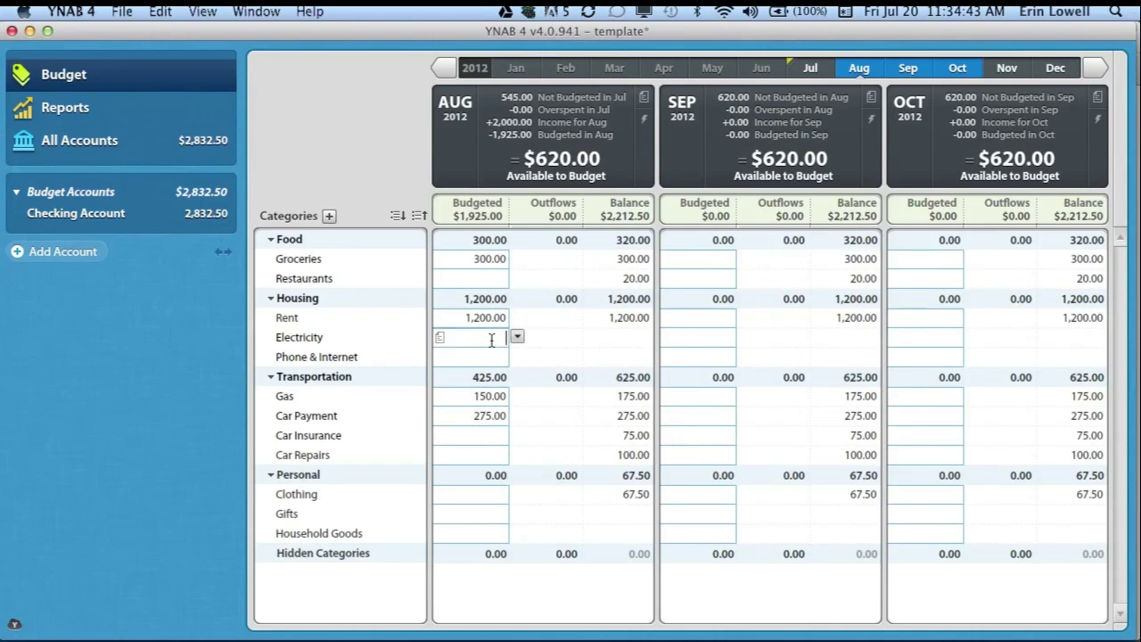
pyautogui.write('80')
pyautogui.press('Return')
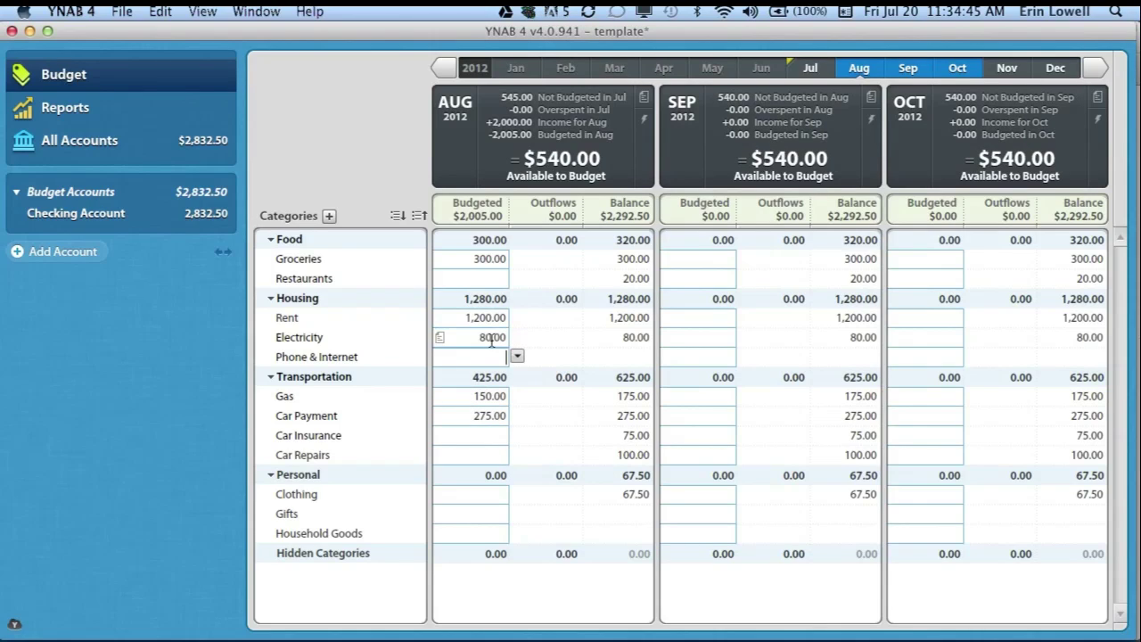
pyautogui.write('110')
pyautogui.press('Return')
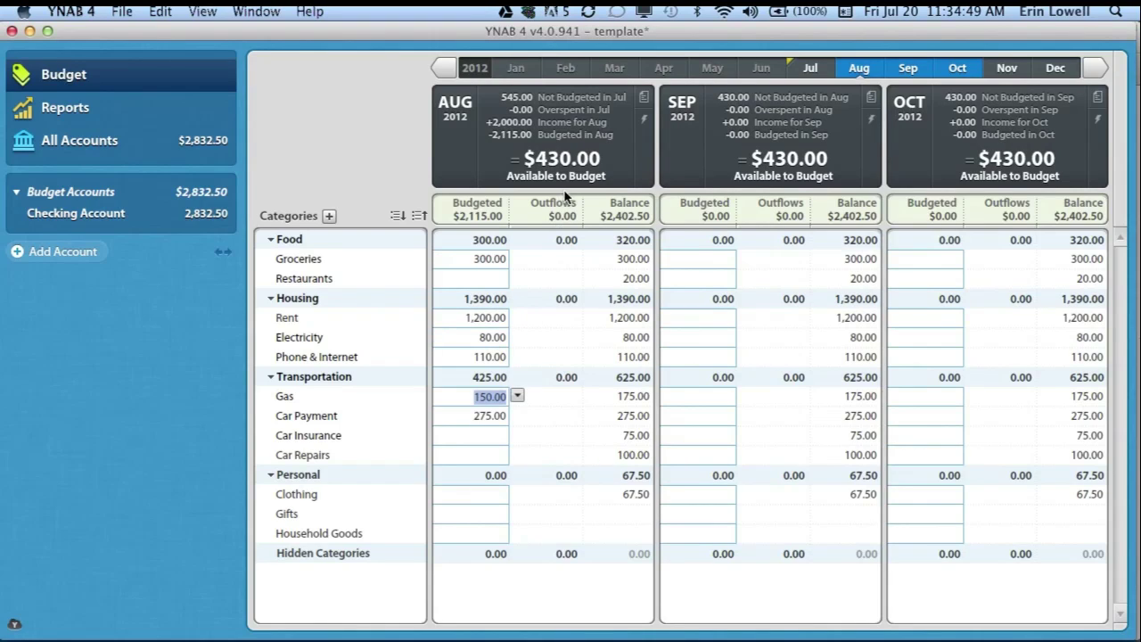
# - Set the August budget to 75 for Car Insurance and 155 for Car Repairs
pyautogui.click(477, 435)
pyautogui.write('75')
pyautogui.press('Return')
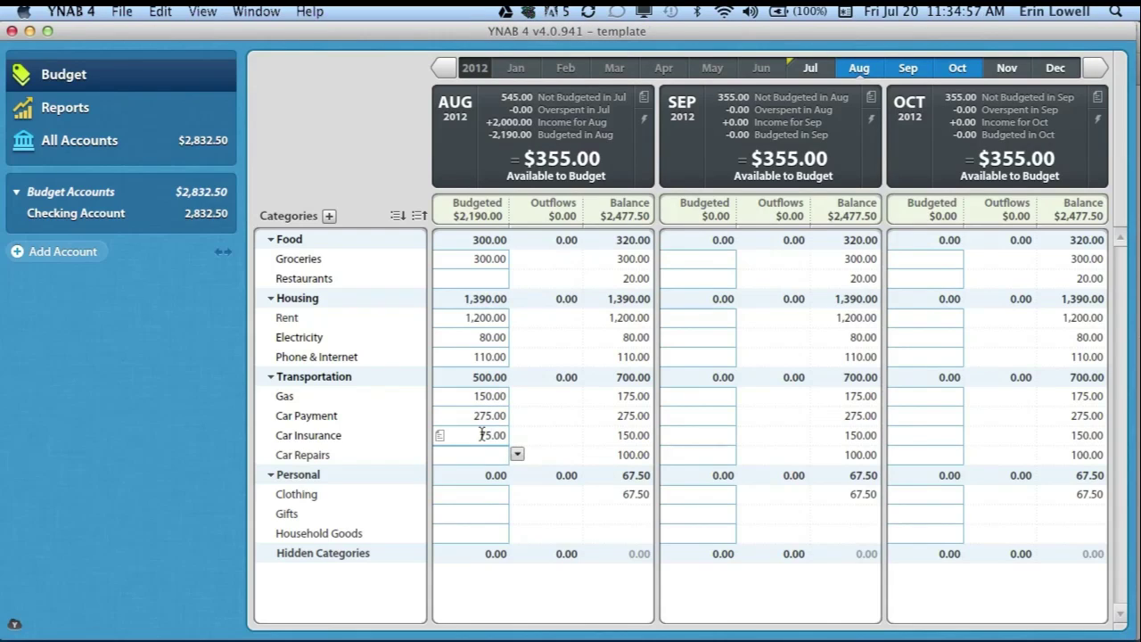
pyautogui.write('155')
pyautogui.press('Return')
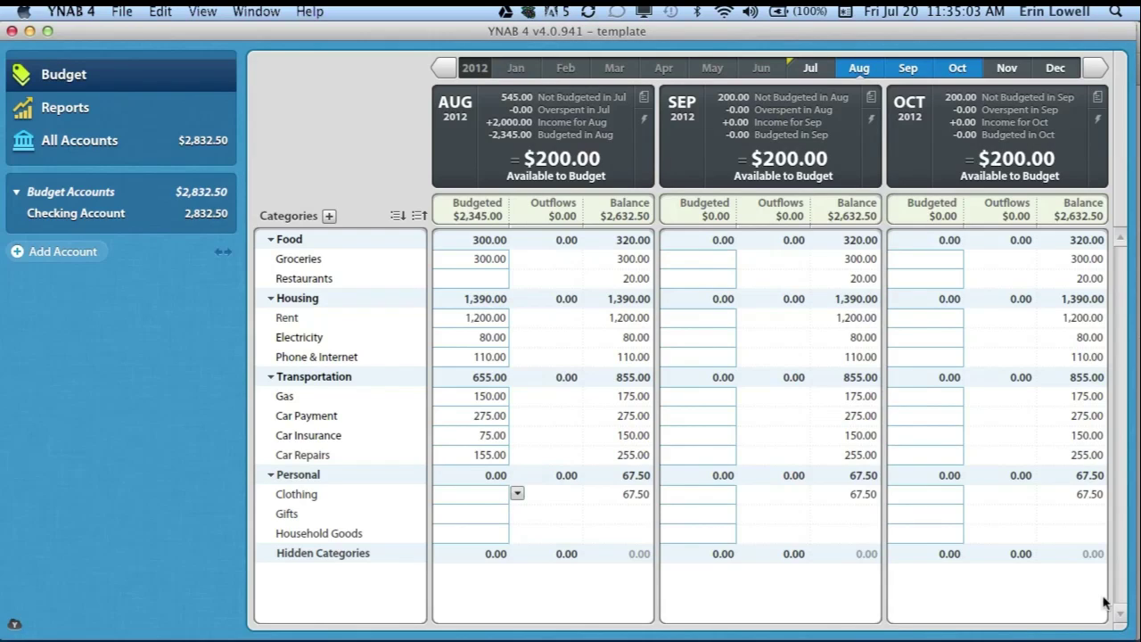
# - Budget 100 for Restaurants and 25 for Clothing in August
pyautogui.click(473, 279)
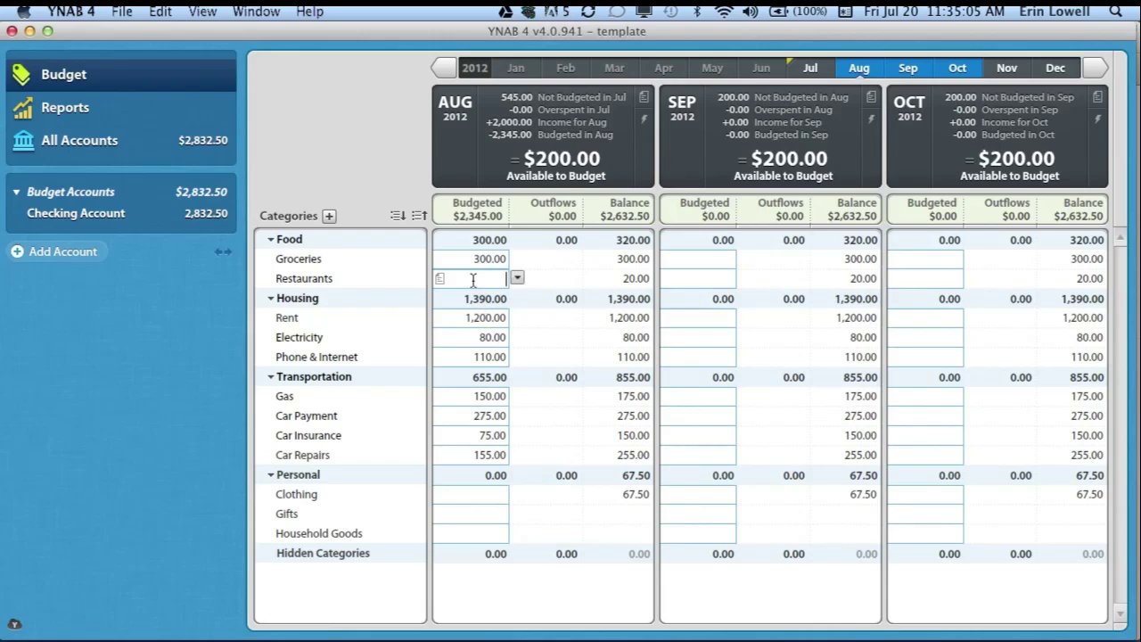
pyautogui.write('100')
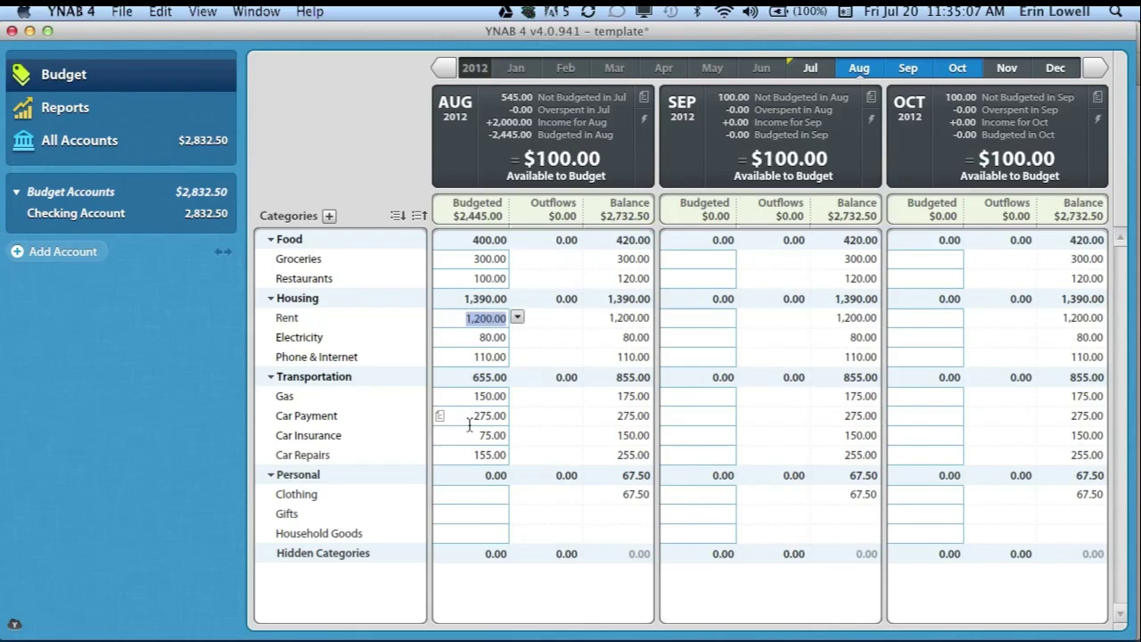
pyautogui.click(485, 492)
pyautogui.write('25')
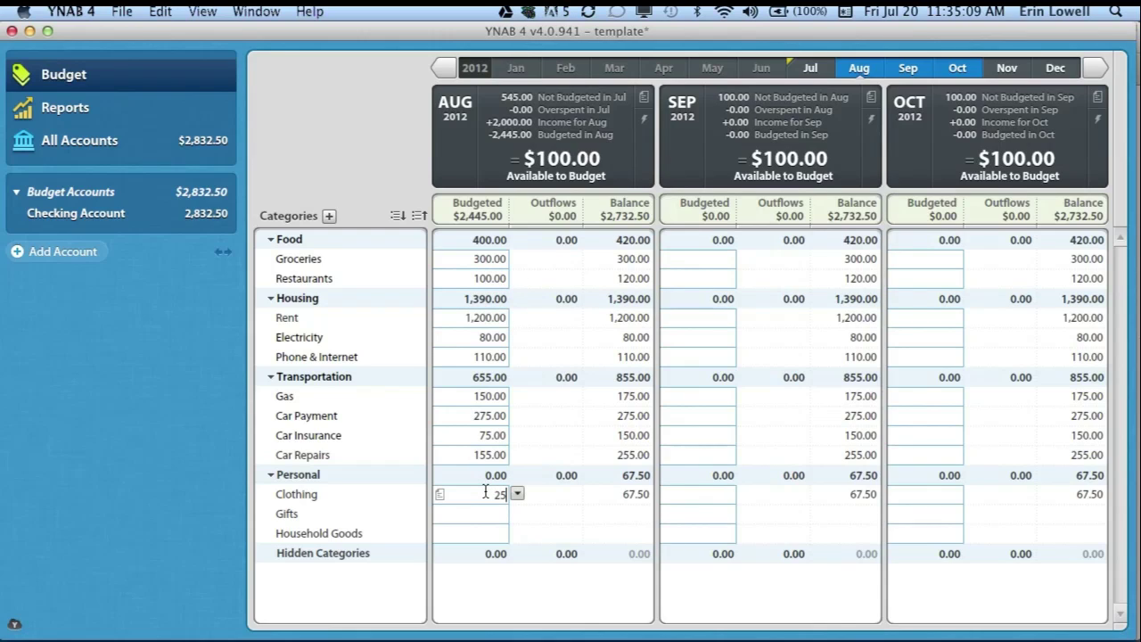
pyautogui.press('Return')
# - Budget 25 for Gifts and 50 for Household Goods in August, and save the budget file
pyautogui.write('25')
pyautogui.press('Return')
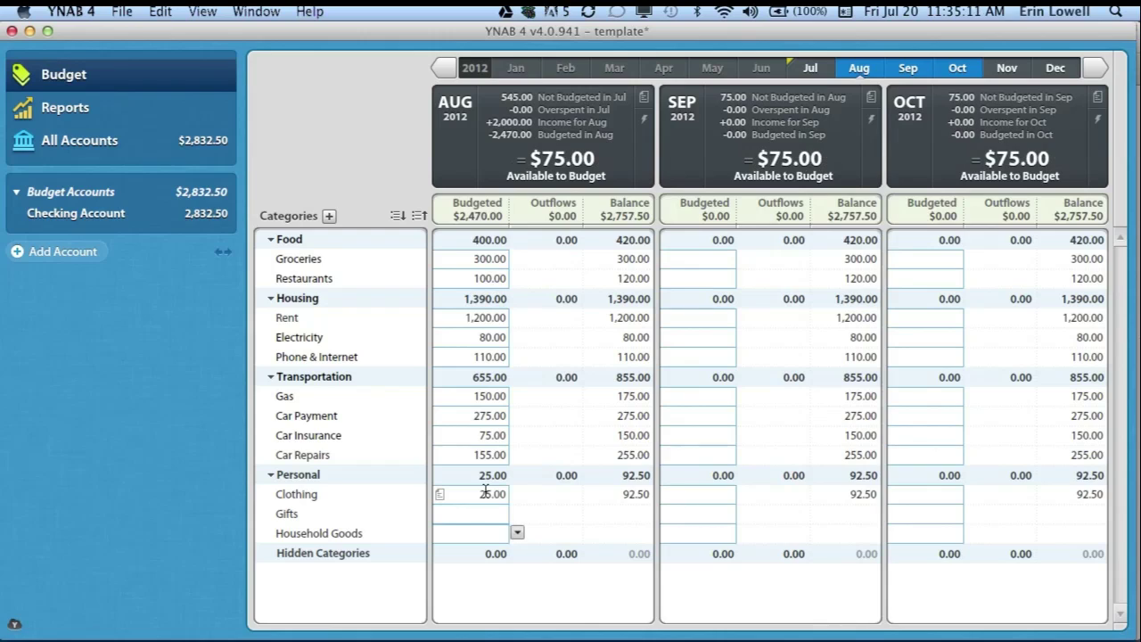
pyautogui.write('50')
pyautogui.press('Return')
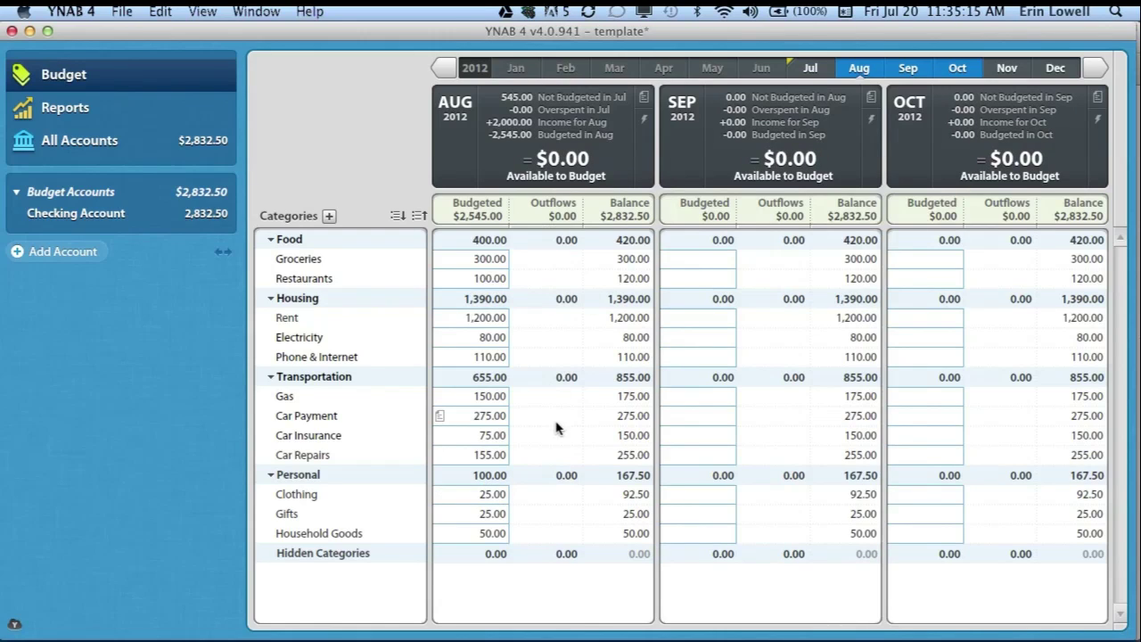
pyautogui.press('super+s')
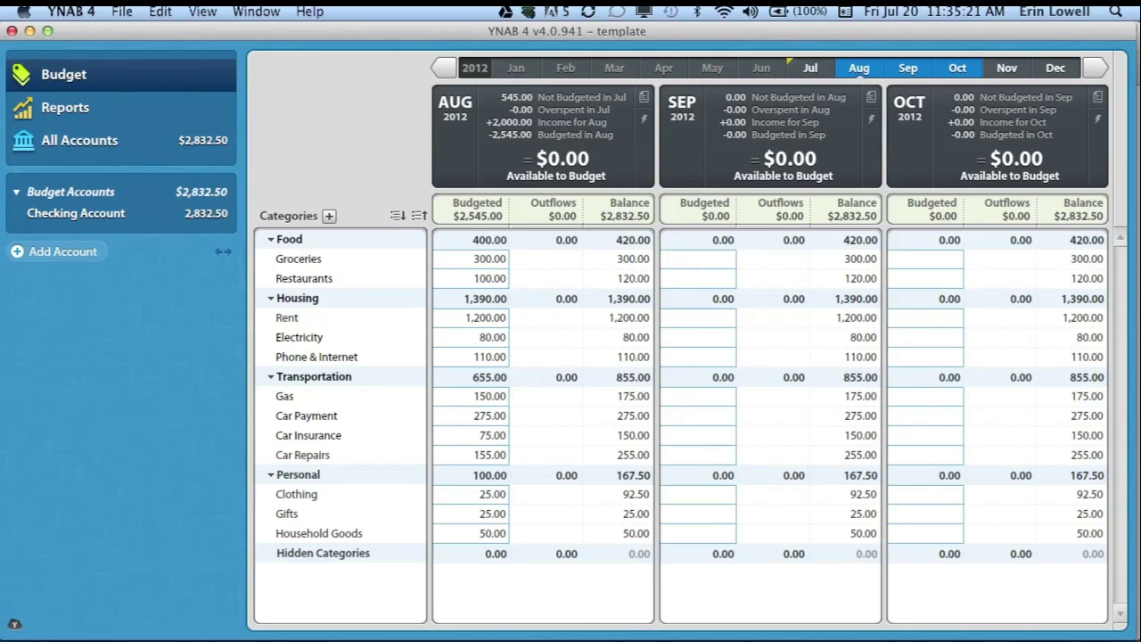
# - Record an Electric Company payment in the Checking Account dated 08/01/12, categorized as Housing: Electricity, with an outflow of 80
pyautogui.click(61, 217)
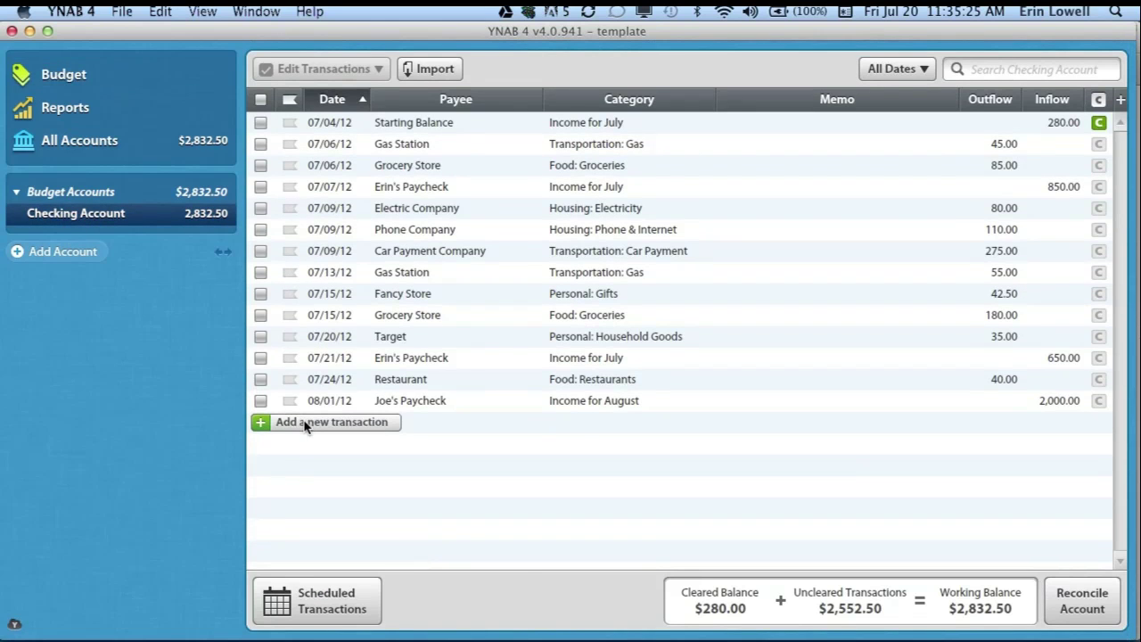
pyautogui.click(303, 422)
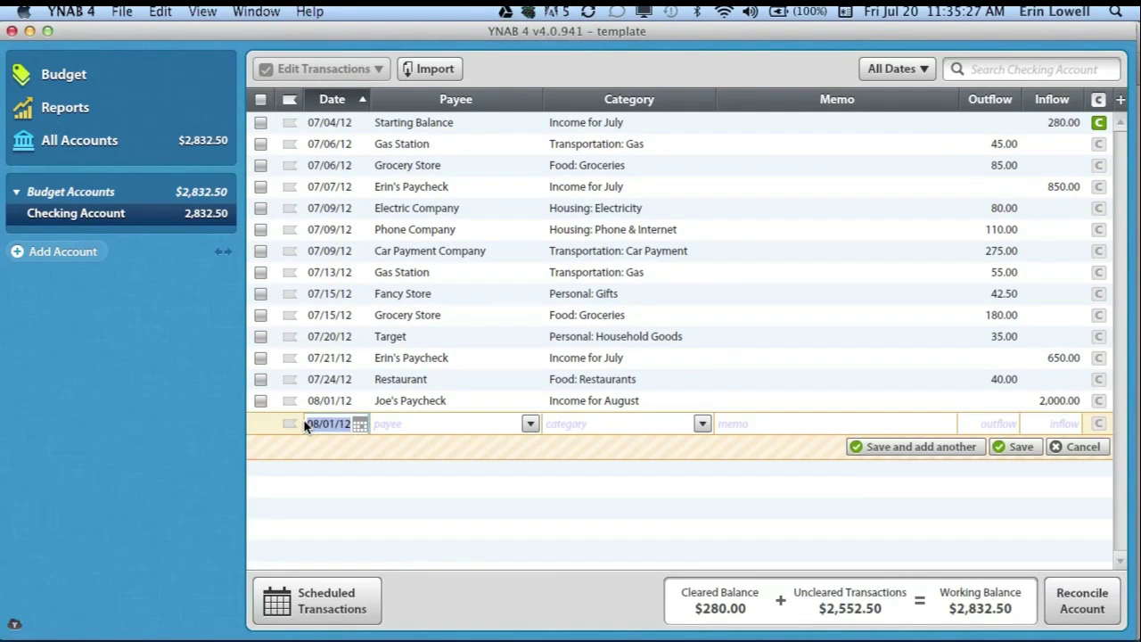
pyautogui.press('Tab')
pyautogui.write('e')
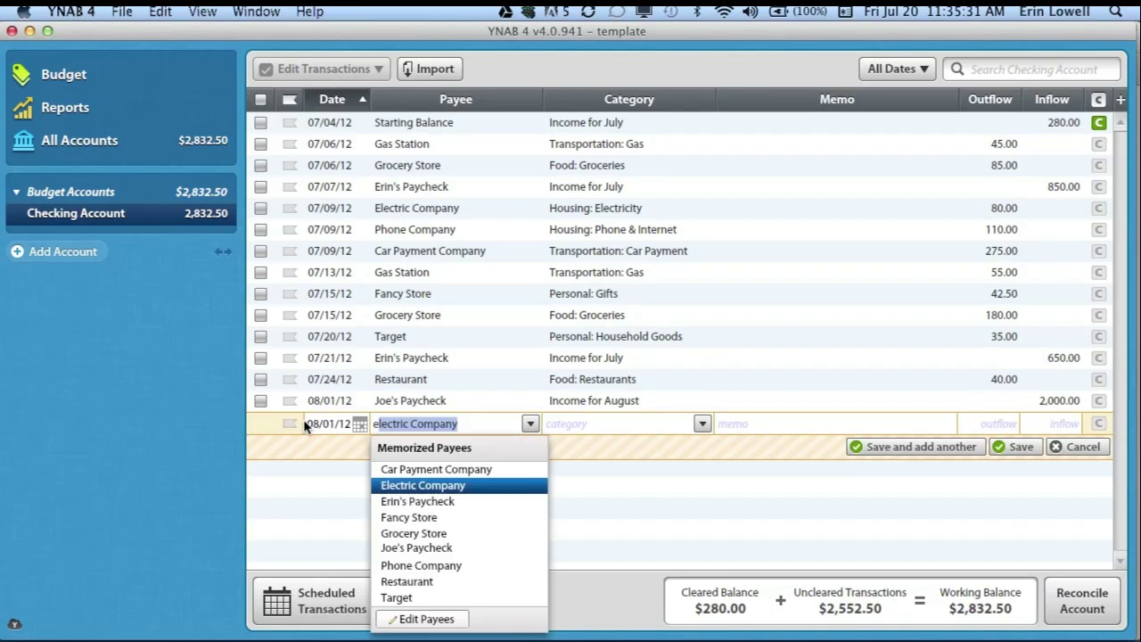
pyautogui.press('Tab')
pyautogui.press('Tab')
pyautogui.press('Tab')
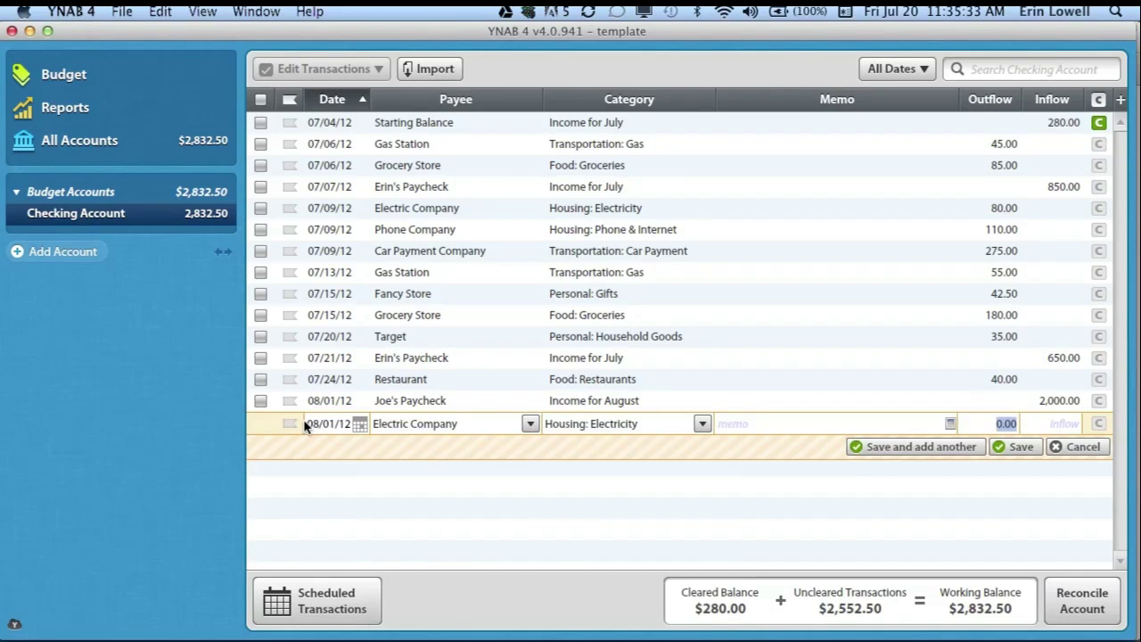
pyautogui.write('80')
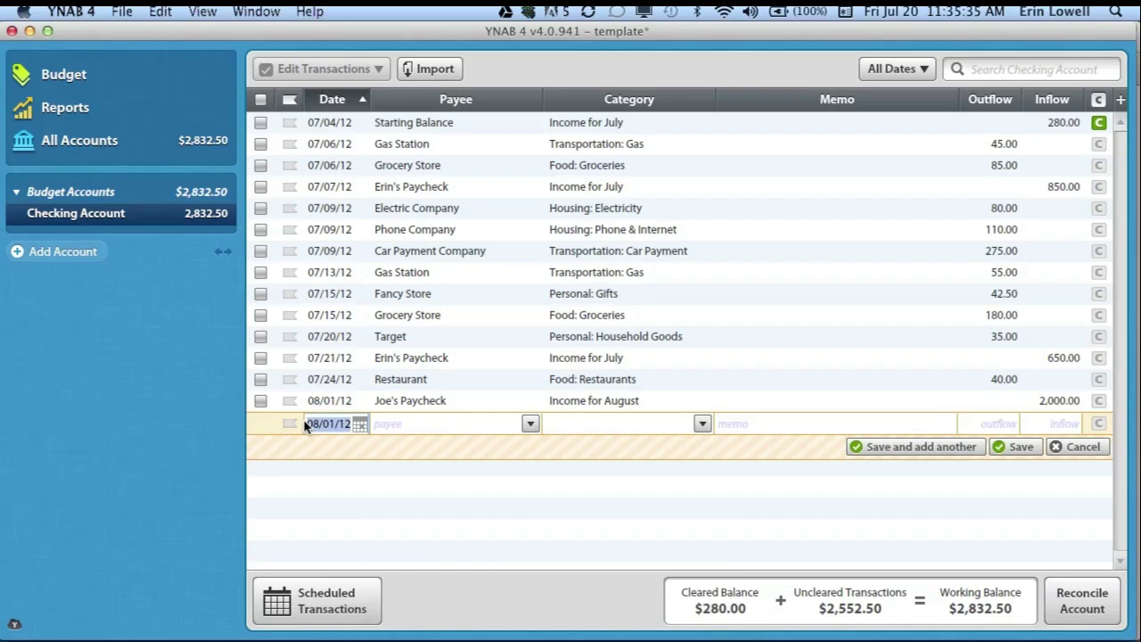
pyautogui.press('Return')
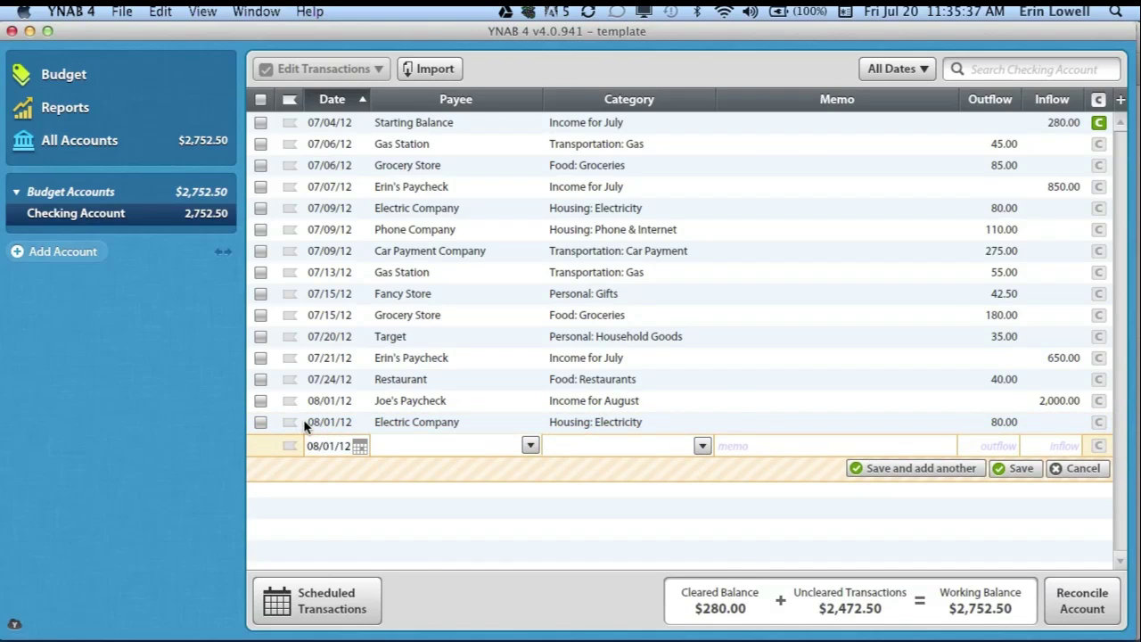
# - Record a Phone Company payment dated 08/01/12 under Housing: Phone & Internet with an outflow of 100
pyautogui.write('P')
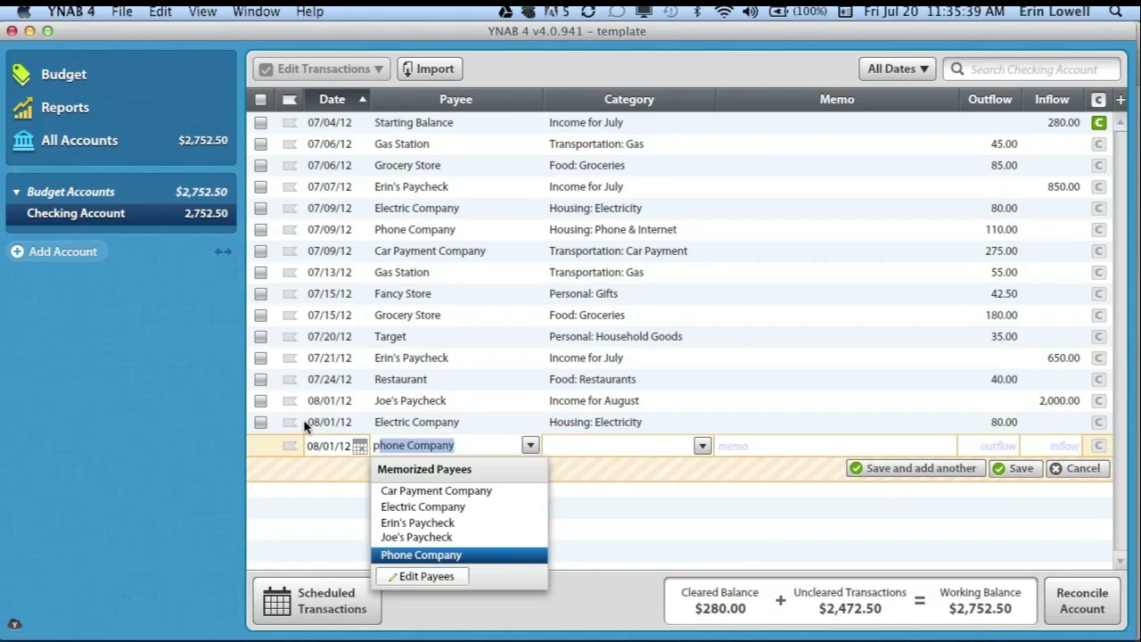
pyautogui.press('Tab')
pyautogui.press('Tab')
pyautogui.press('Tab')
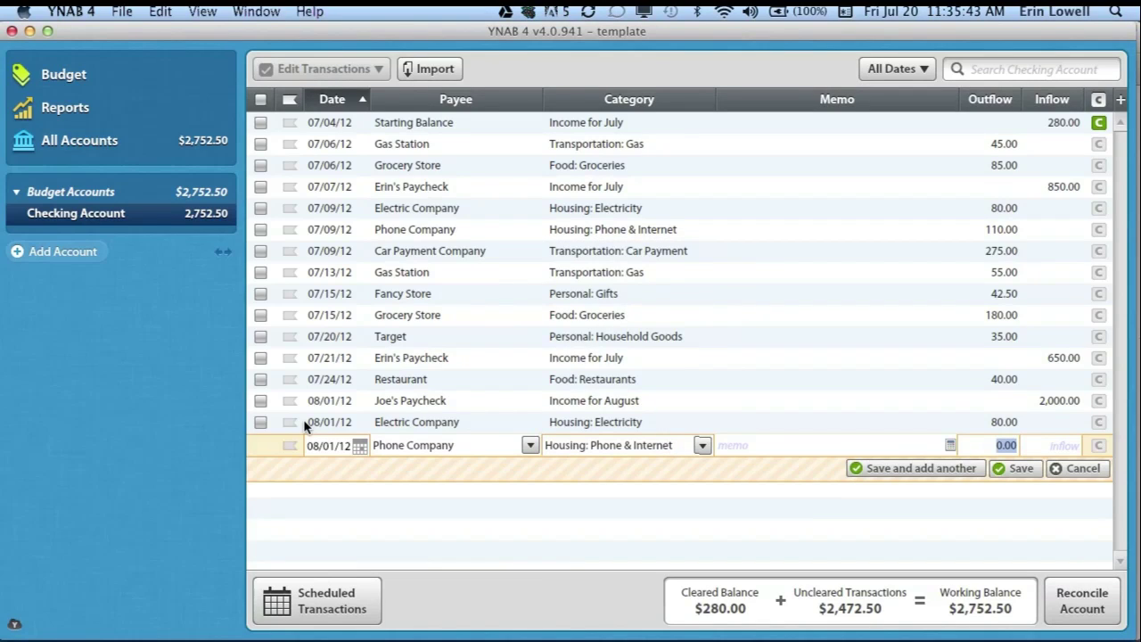
pyautogui.write('100')
pyautogui.press('Return')
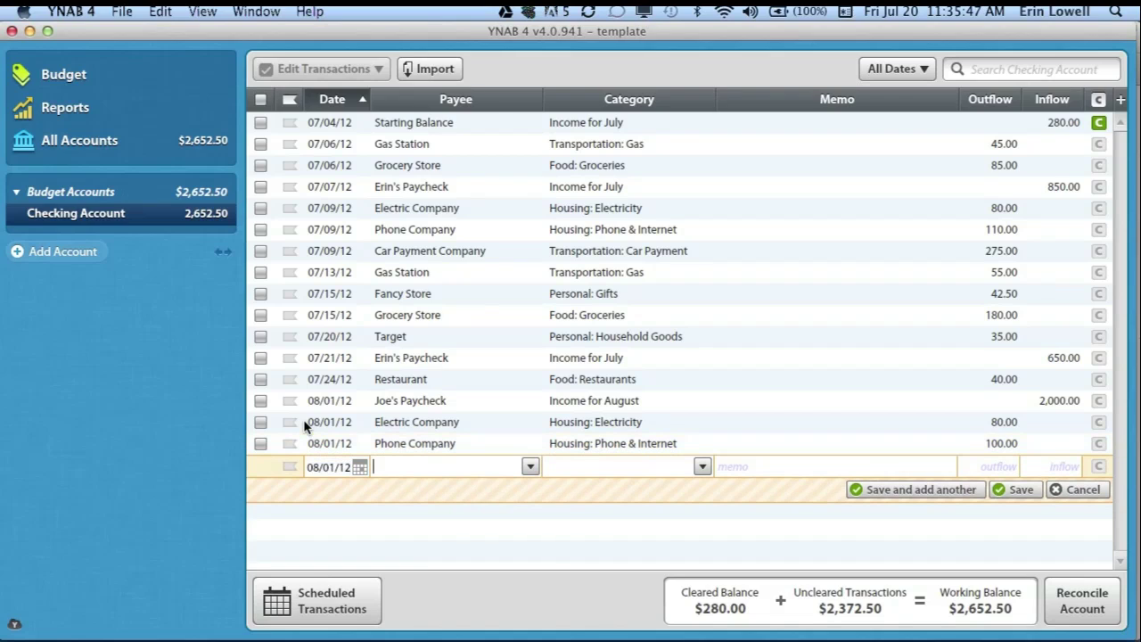
# - Record a Car Payment Company transaction dated 08/01/12 under Transportation: Car Payment with an outflow of 275
pyautogui.write('ca')
pyautogui.press('Tab')
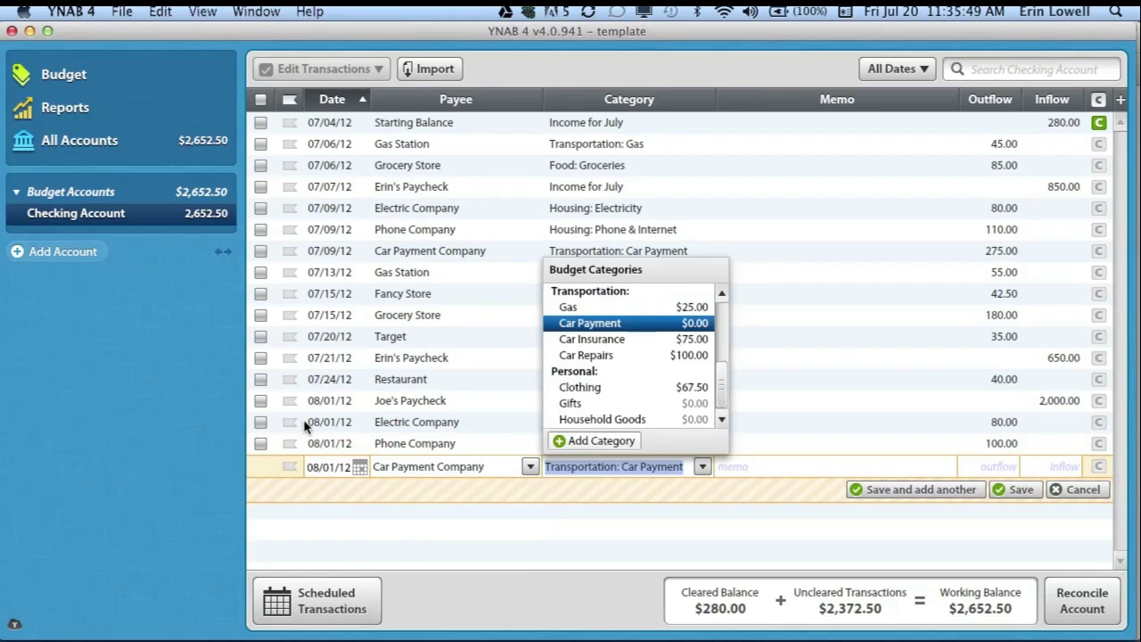
pyautogui.press('Tab')
pyautogui.press('Tab')
pyautogui.write('275')
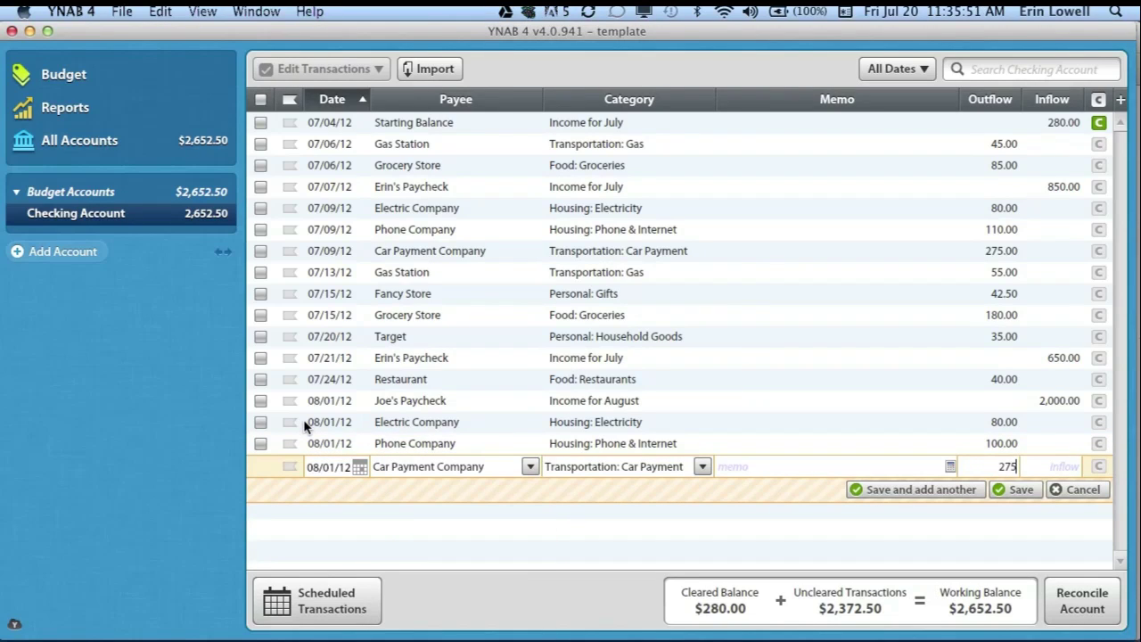
pyautogui.press('Return')
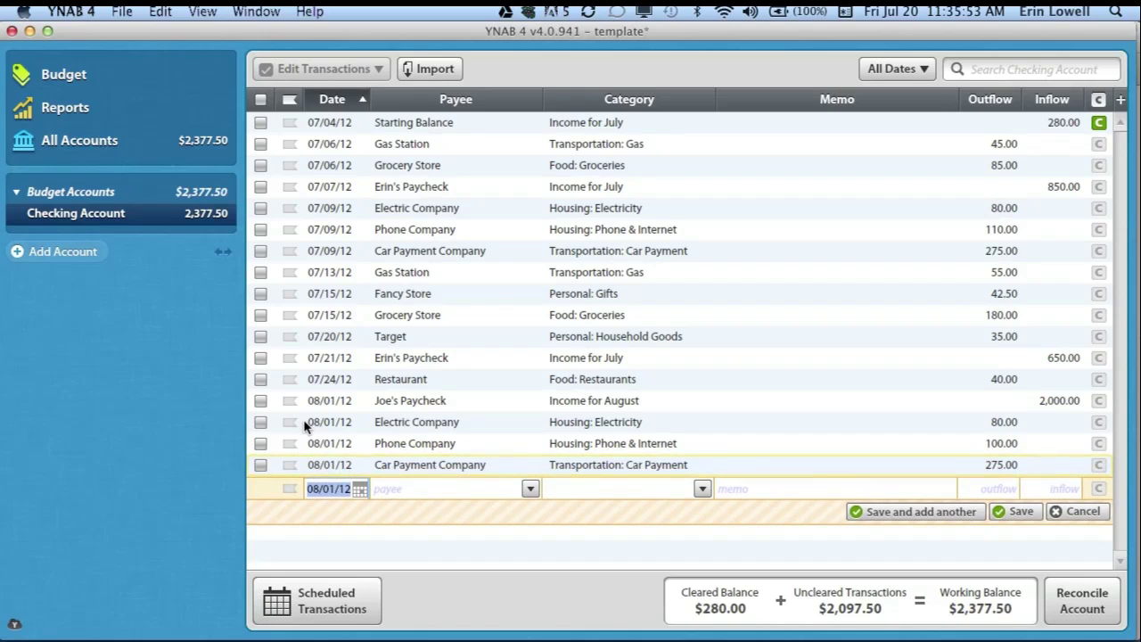
# - Record a payment to Landlord dated 08/01/12, categorized as Housing: Rent, with an outflow of 1200
pyautogui.press('Tab')
pyautogui.write('Landlord')
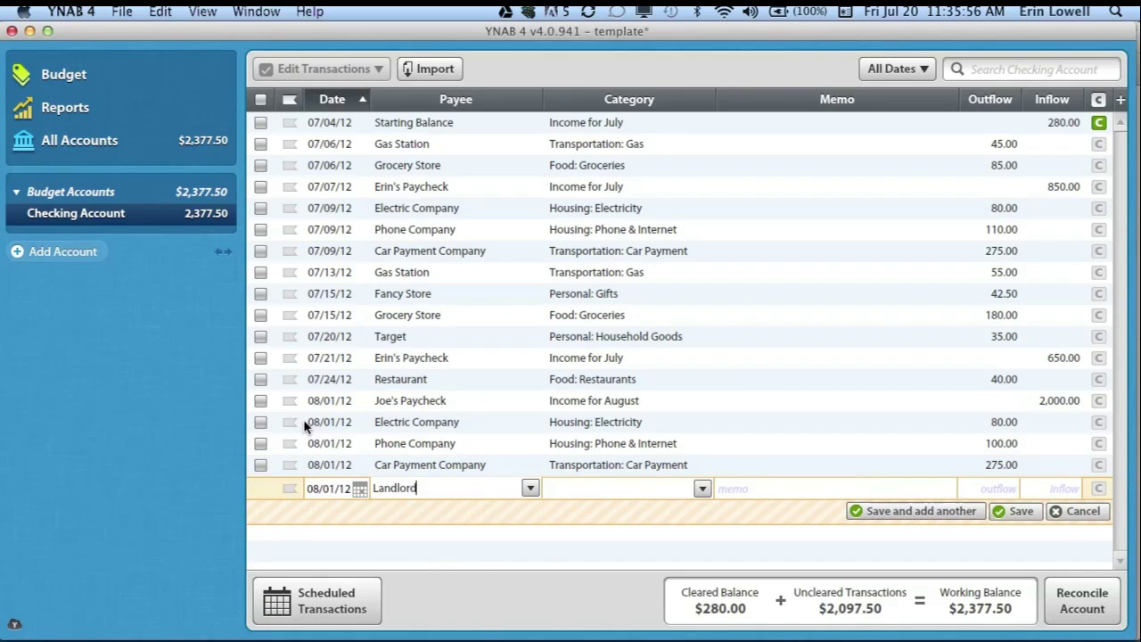
pyautogui.press('Tab')
pyautogui.write('rent')
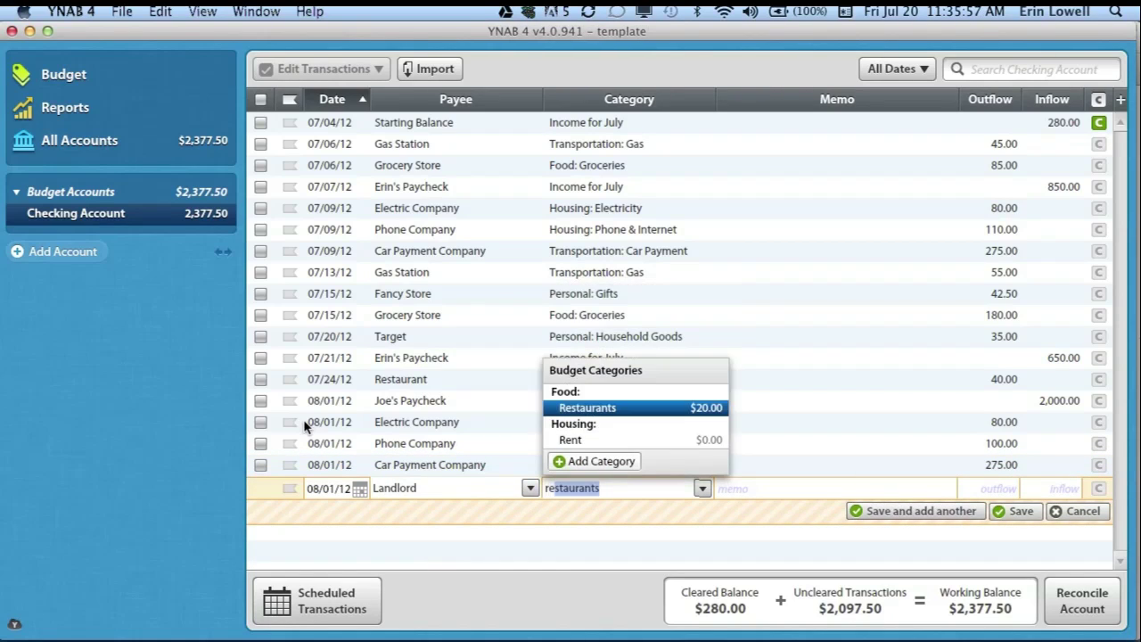
pyautogui.press('Tab')
pyautogui.press('Tab')
pyautogui.write('1200')
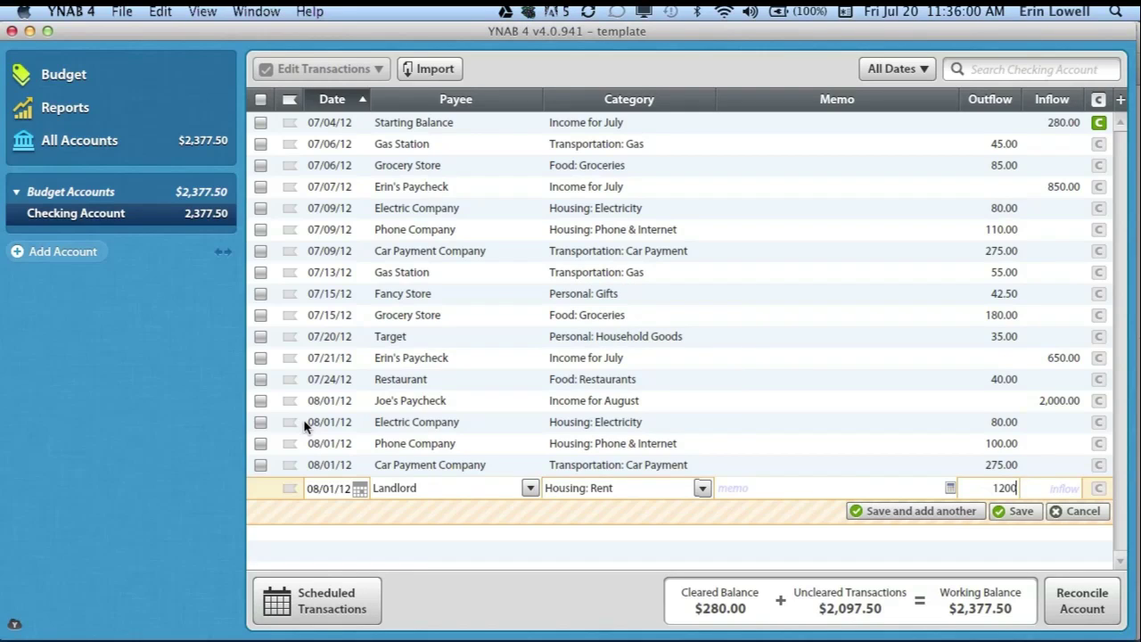
pyautogui.press('Return')
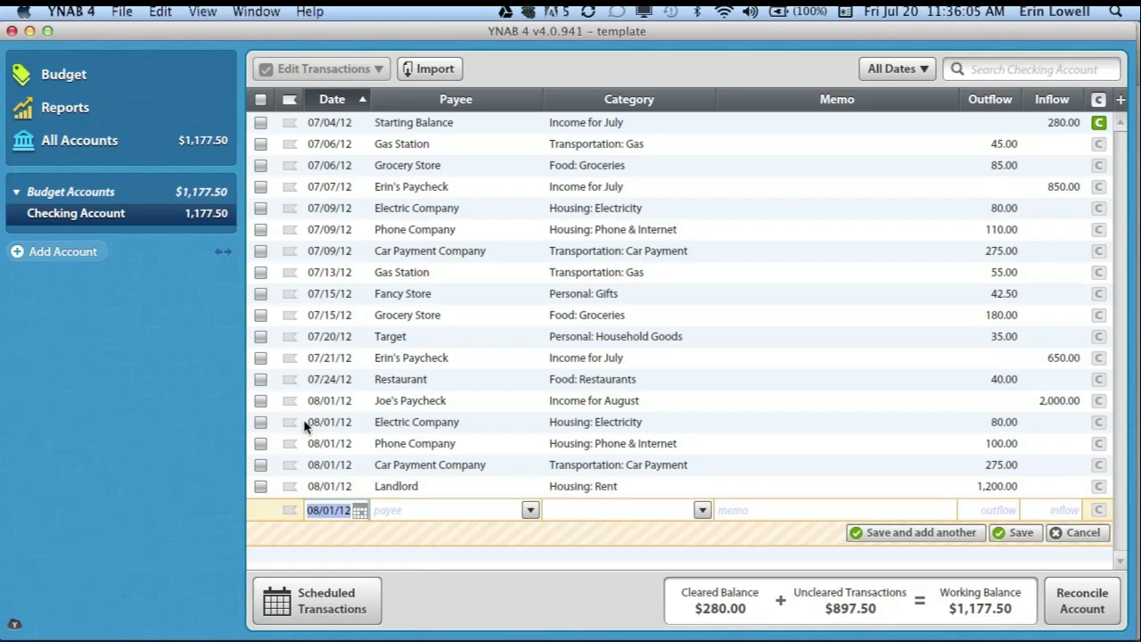
# - Record a Gas Station transaction dated 08/03/12, categorized as Transportation: Gas, with an outflow of 55
pyautogui.write('3')
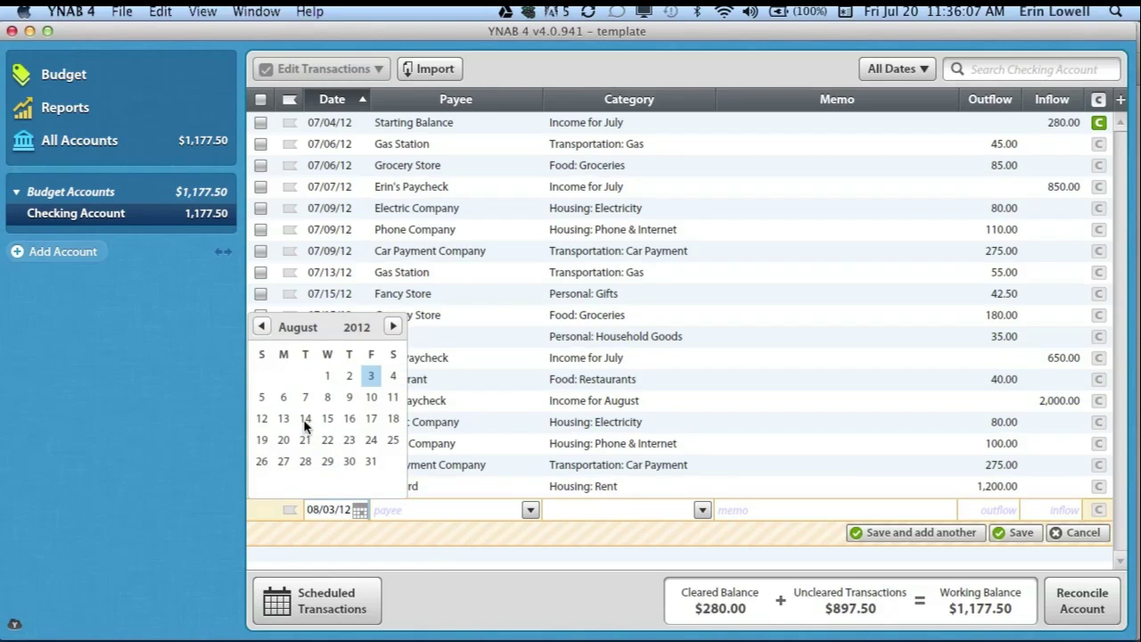
pyautogui.press('Tab')
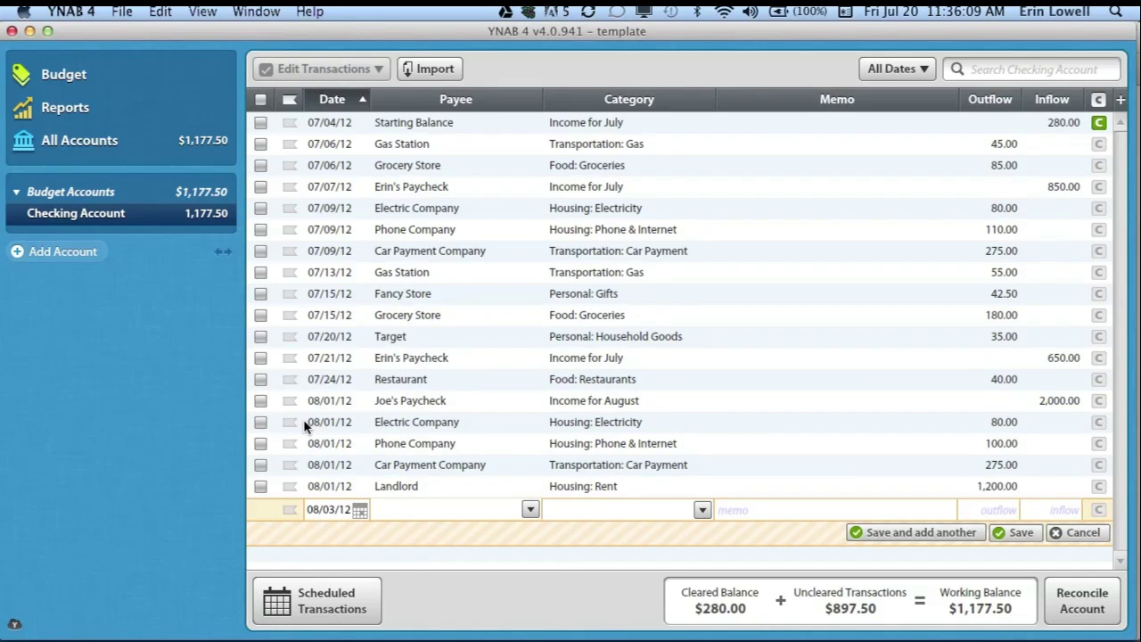
pyautogui.write('Gas Station')
pyautogui.press('Tab')
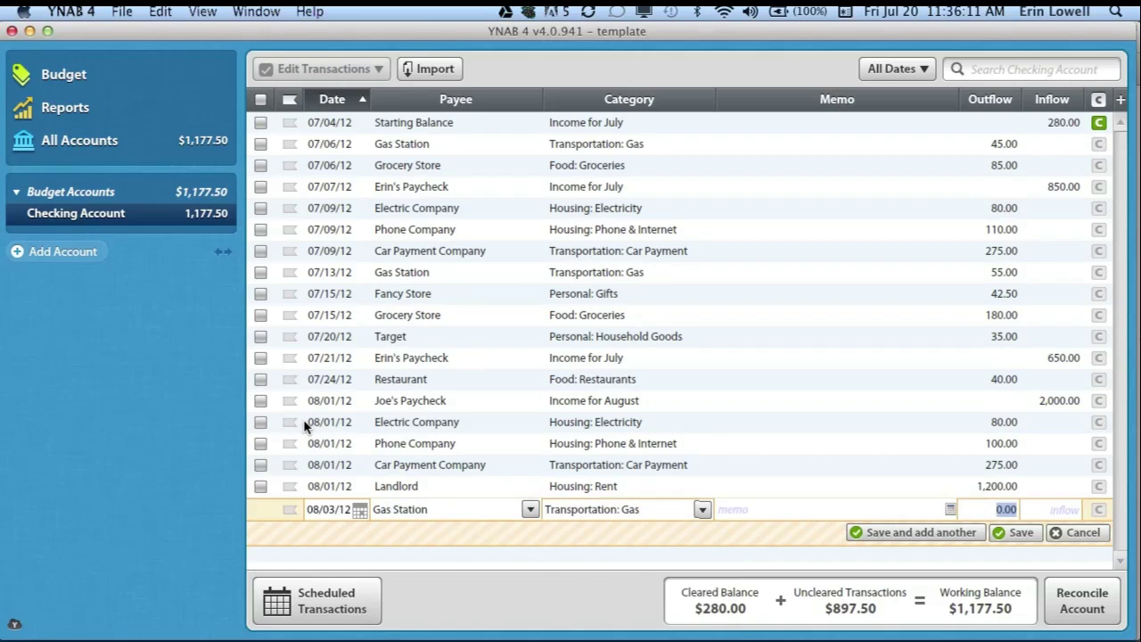
pyautogui.write('55')
pyautogui.press('Return')
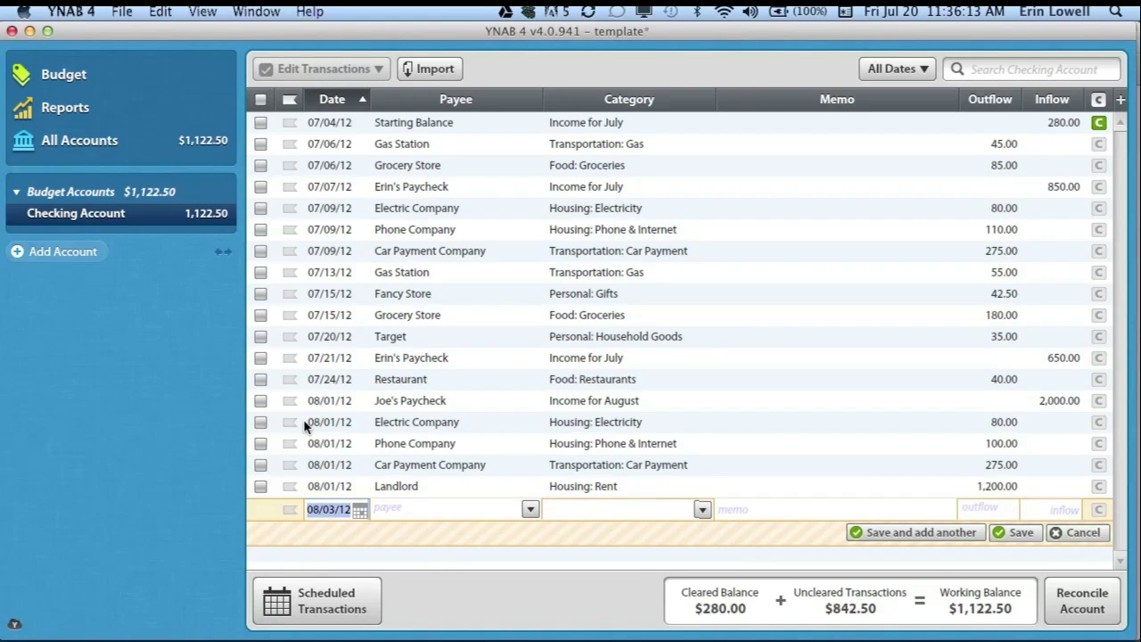
# - Record a Grocery Store transaction dated 08/03/12 under Food: Groceries with an outflow of 135
pyautogui.write('Grocery Store')
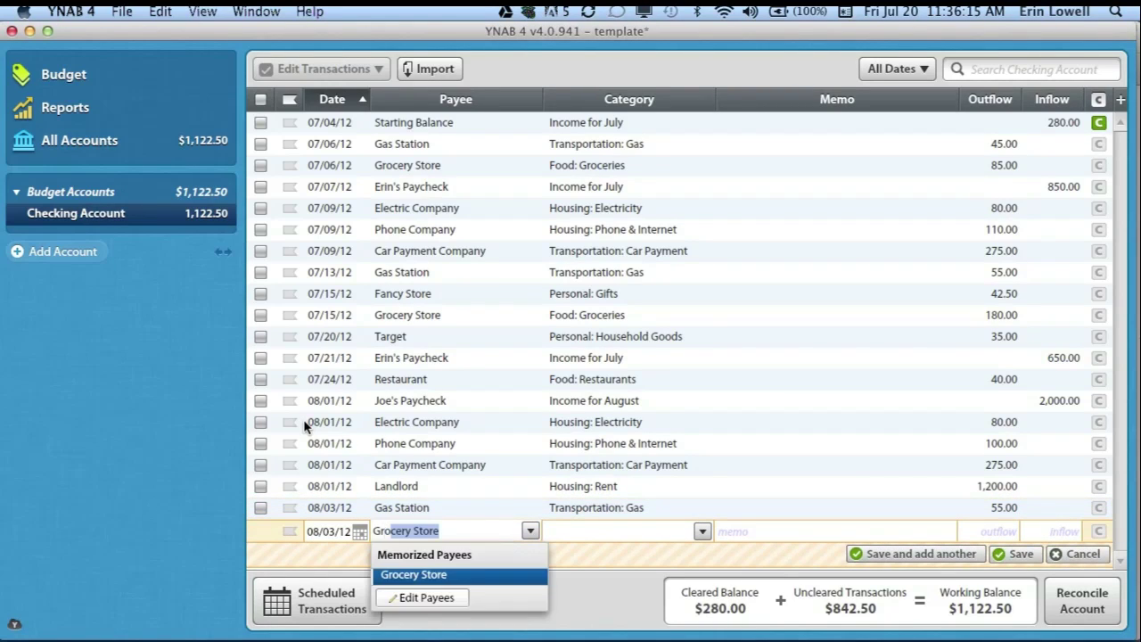
pyautogui.press('Tab')
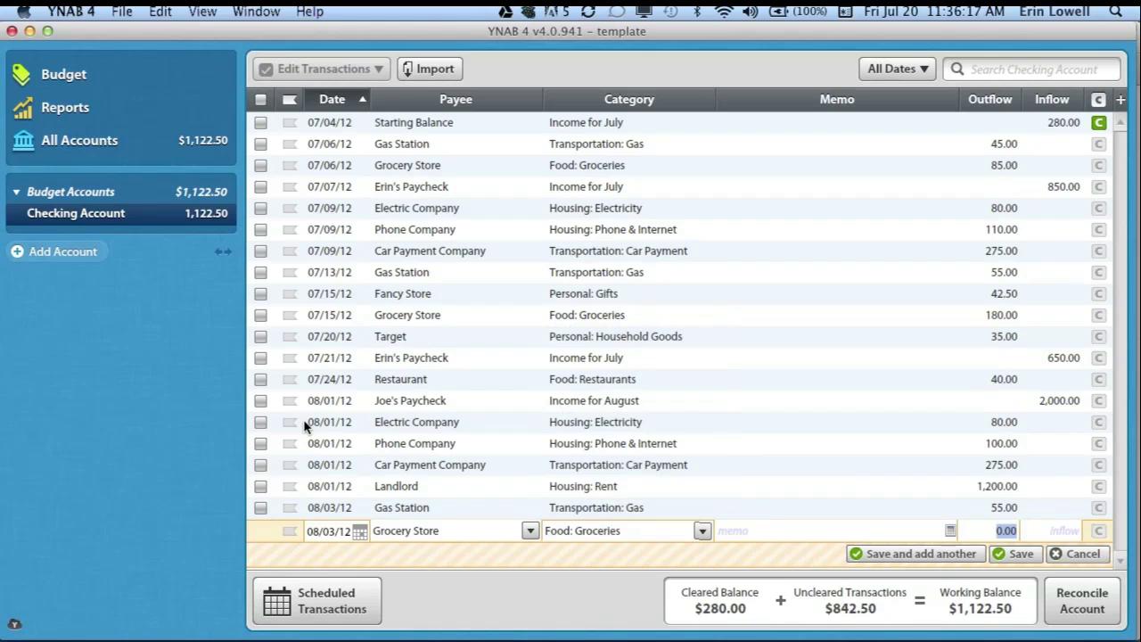
pyautogui.write('135')
pyautogui.press('Return')
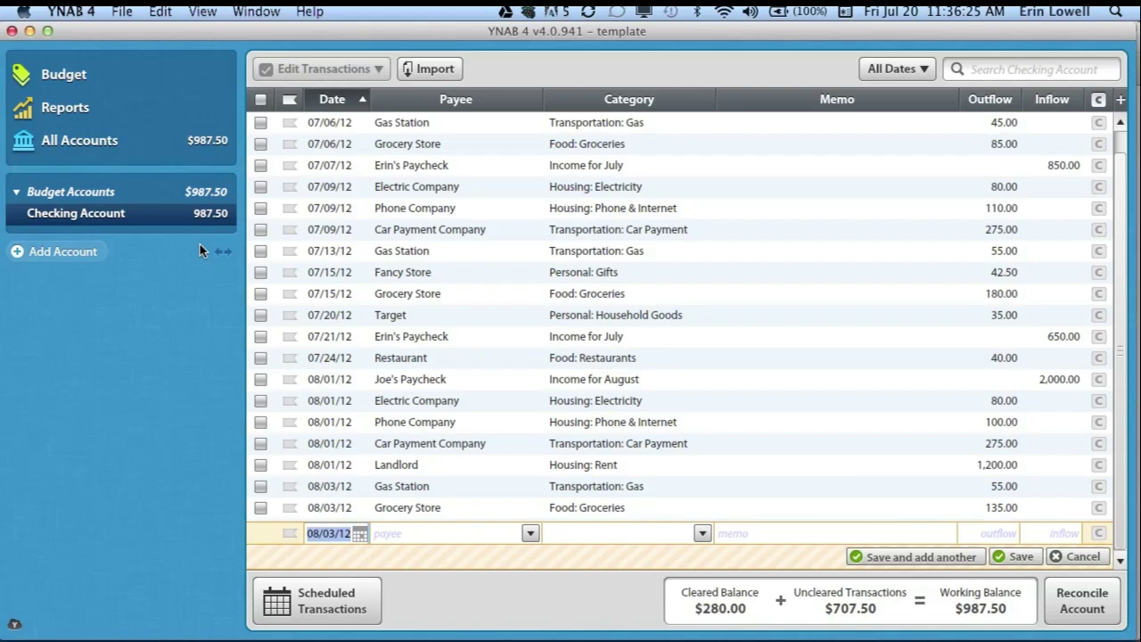
# - Record a paycheck dated 08/07/12 from the payee of the July paychecks, categorized as Income for August, with an inflow of 700
pyautogui.click(360, 533)
pyautogui.press('Right')
pyautogui.press('Right')
pyautogui.press('Right')
pyautogui.press('Right')
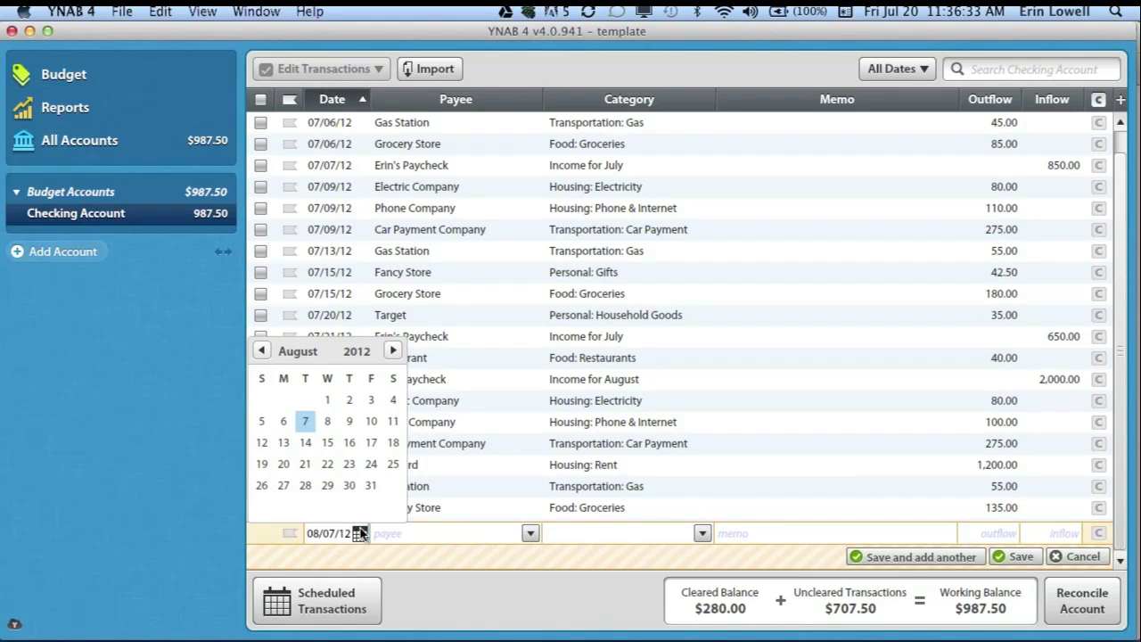
pyautogui.press('Tab')
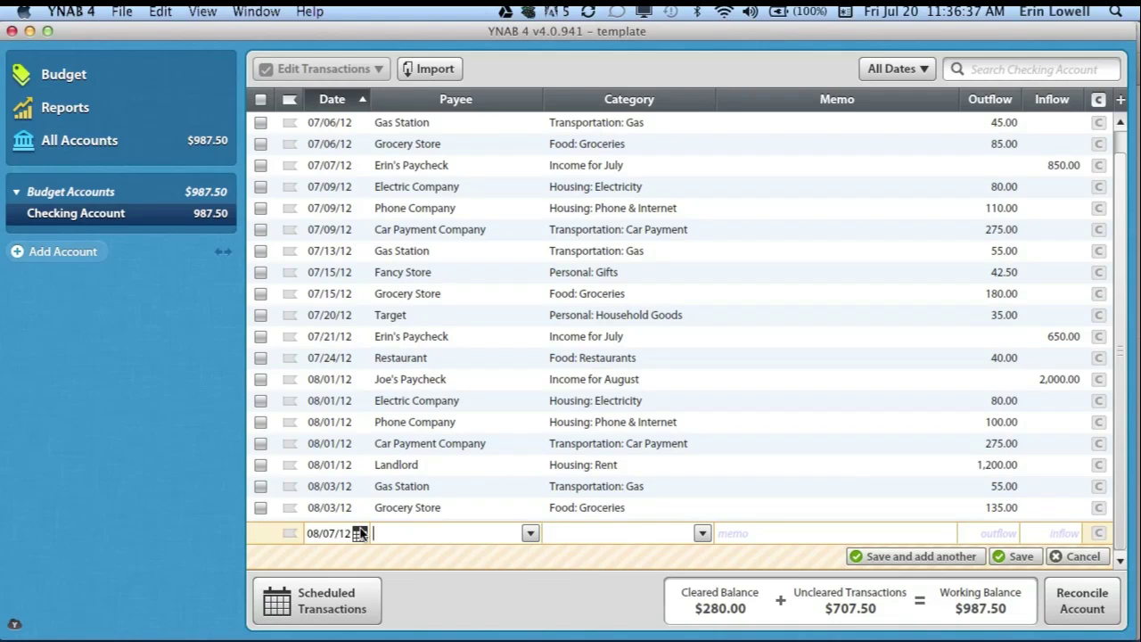
pyautogui.write("Erin's Paycheck")
pyautogui.press('Tab')
pyautogui.press('Tab')
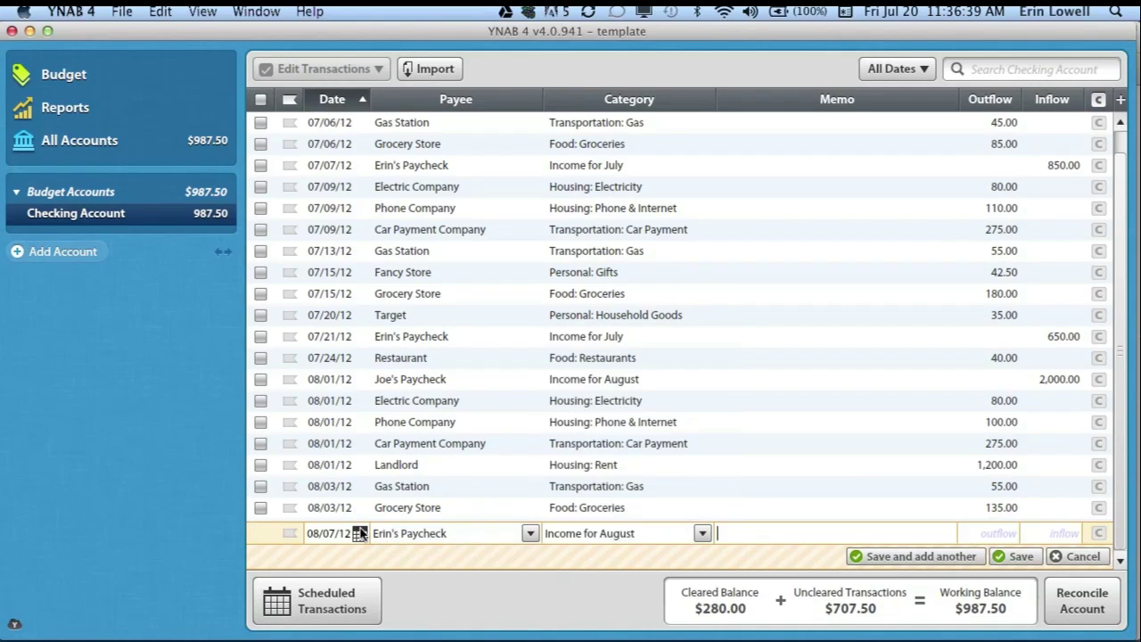
pyautogui.press('Tab')
pyautogui.press('Tab')
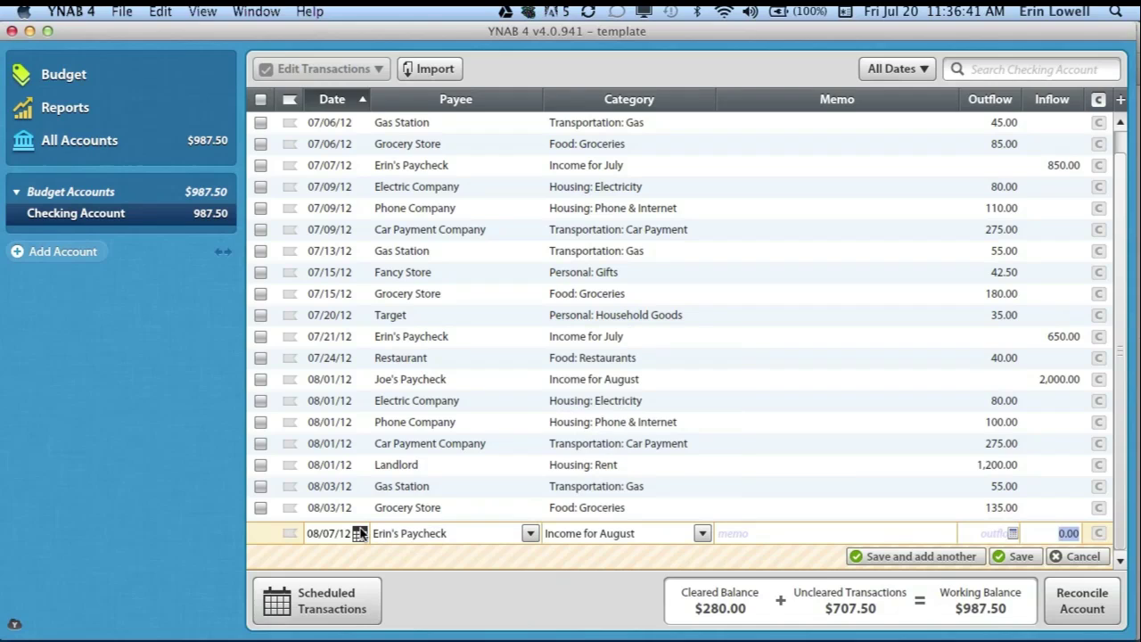
pyautogui.write('700')
pyautogui.press('Return')
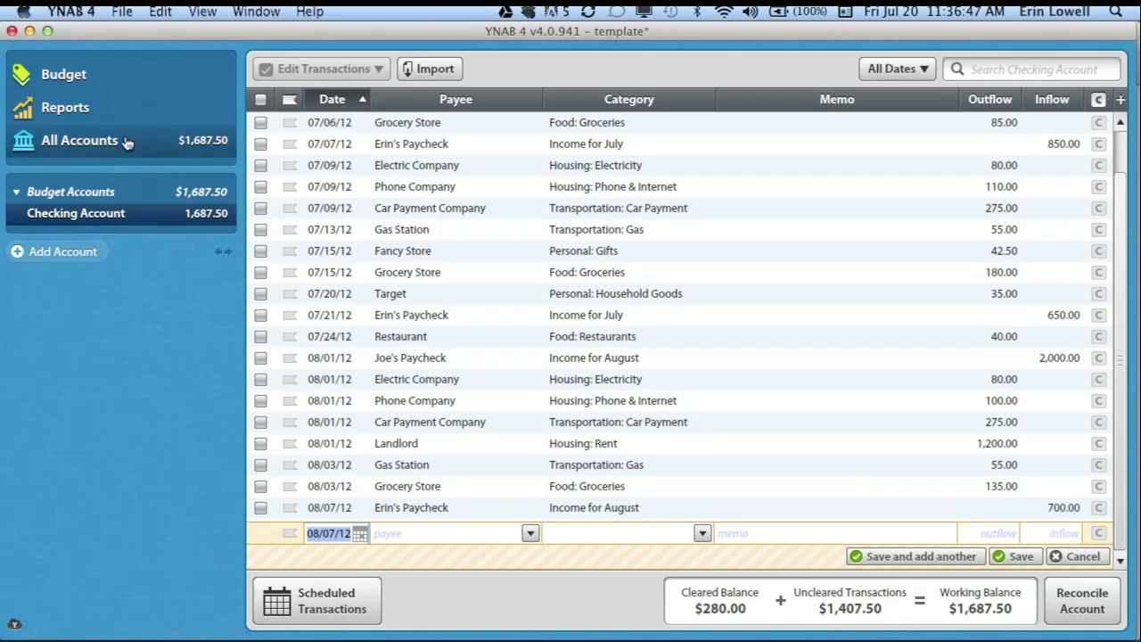
# - In the August budget, set the budgeted amount for Groceries to 400 and for Gas to 200
pyautogui.click(102, 81)
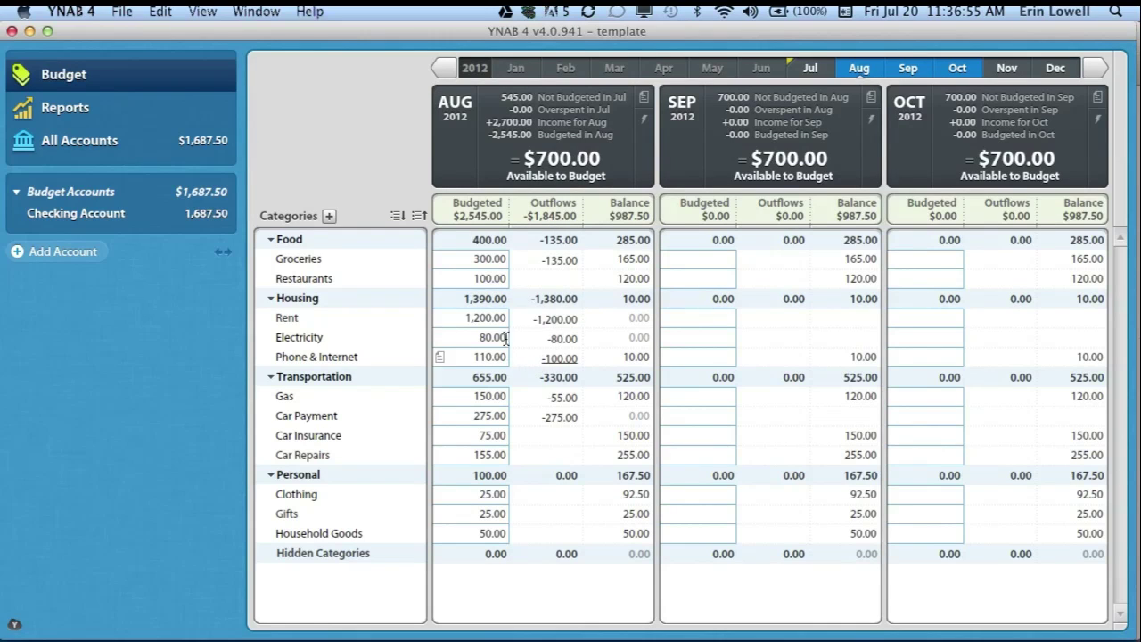
pyautogui.click(477, 260)
pyautogui.write('400')
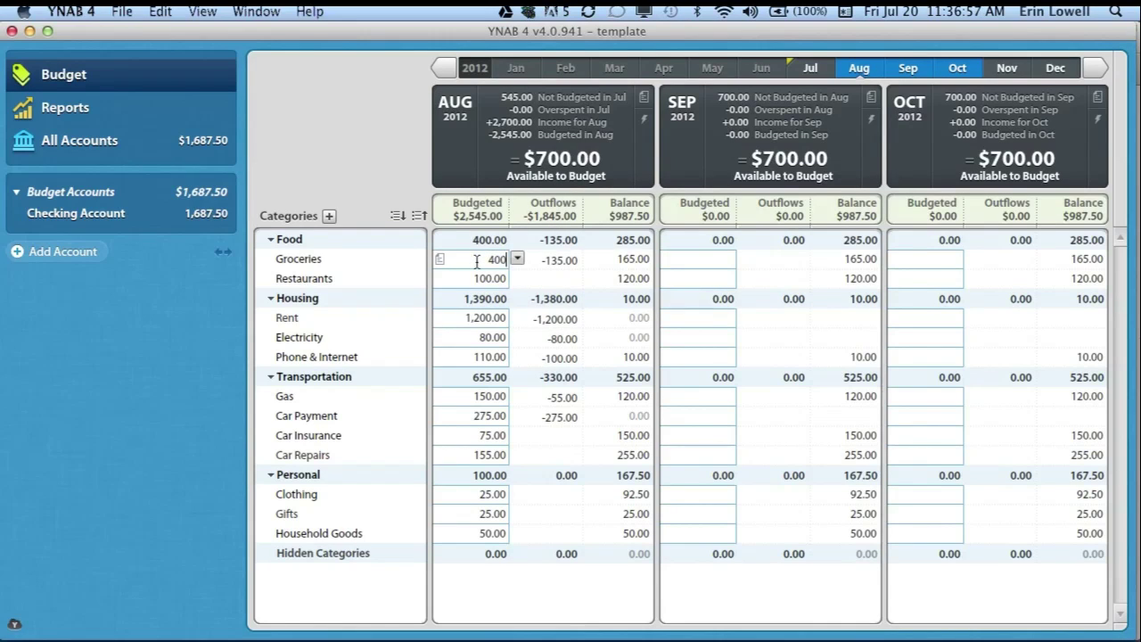
pyautogui.press('Return')
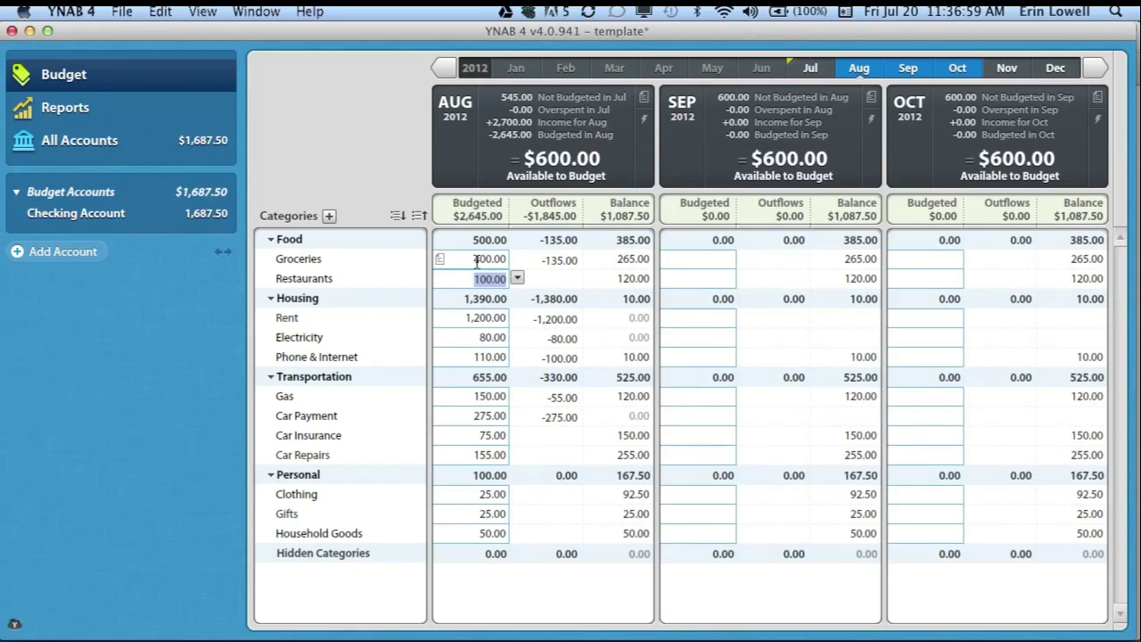
pyautogui.click(479, 395)
pyautogui.write('2')
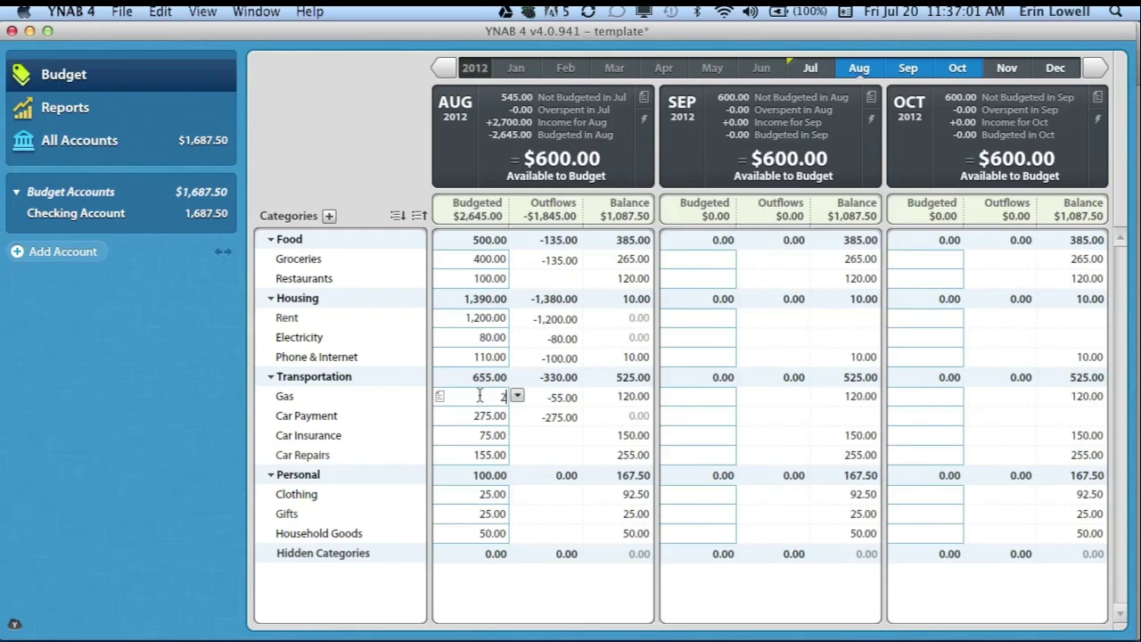
pyautogui.write('00')
pyautogui.press('Return')
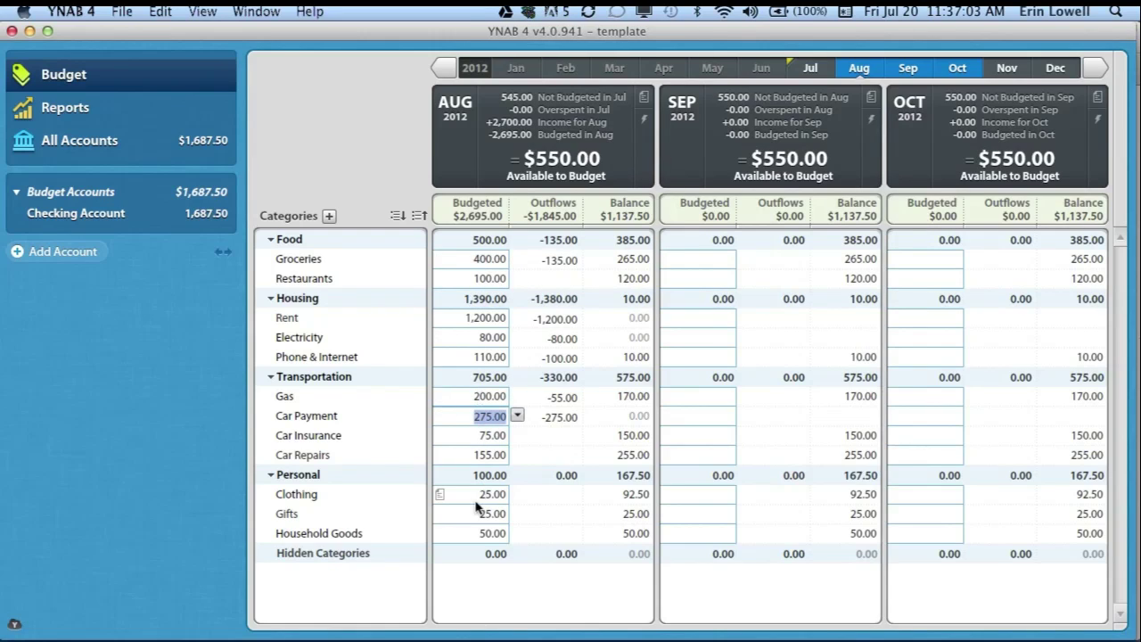
# - Set the August budgeted amounts for Clothing to 100 and Car Repairs to 200, and save the budget
pyautogui.click(475, 495)
pyautogui.write('100')
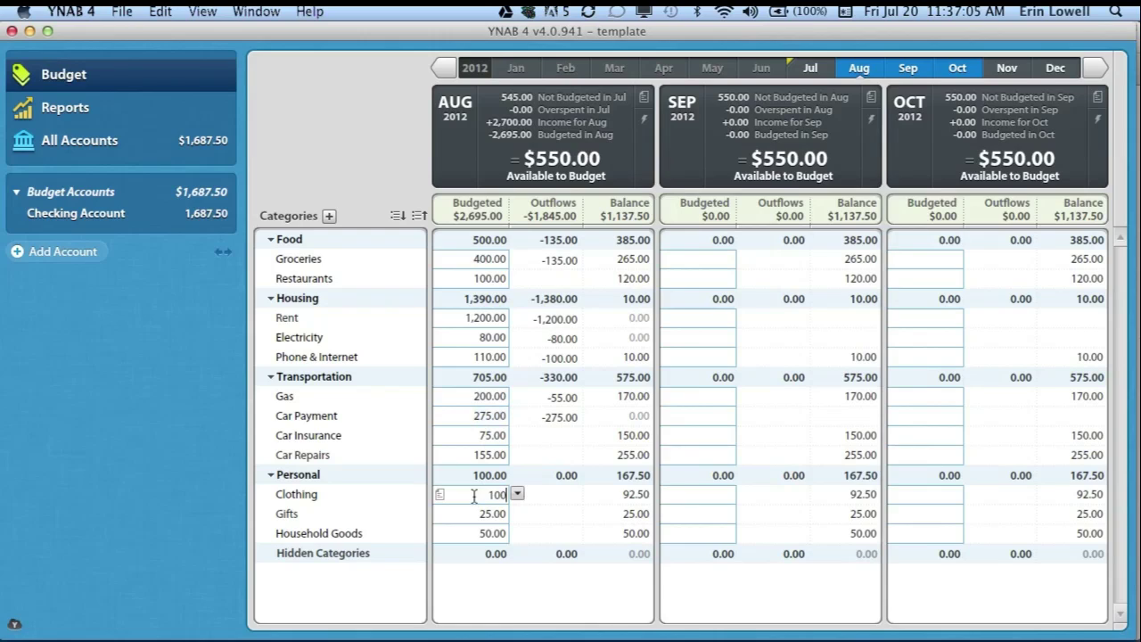
pyautogui.press('Return')
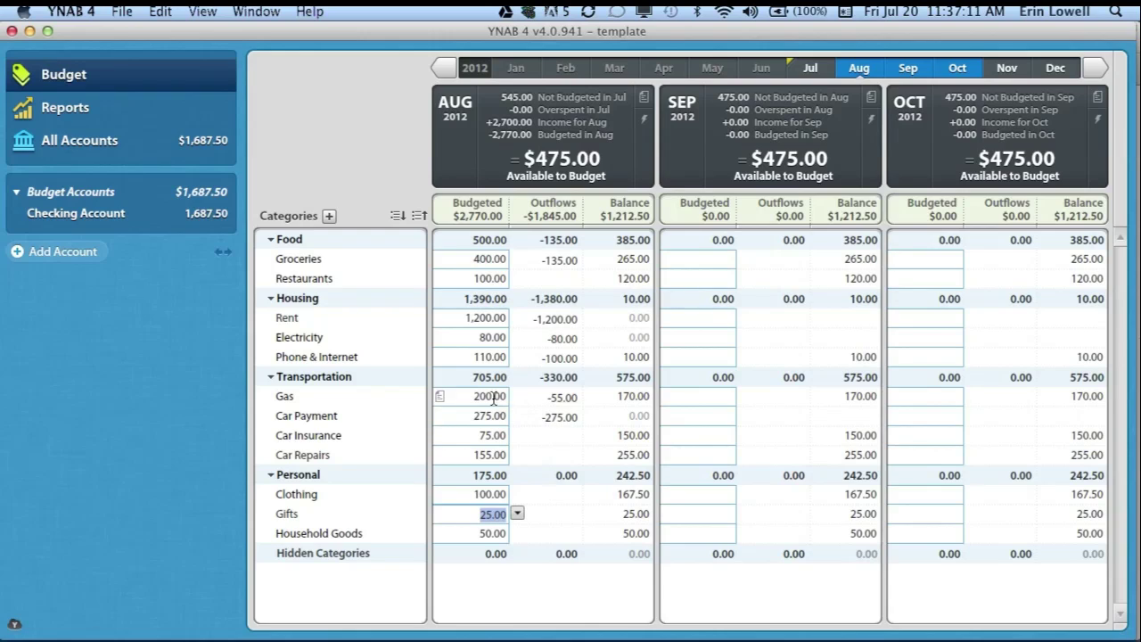
pyautogui.click(479, 456)
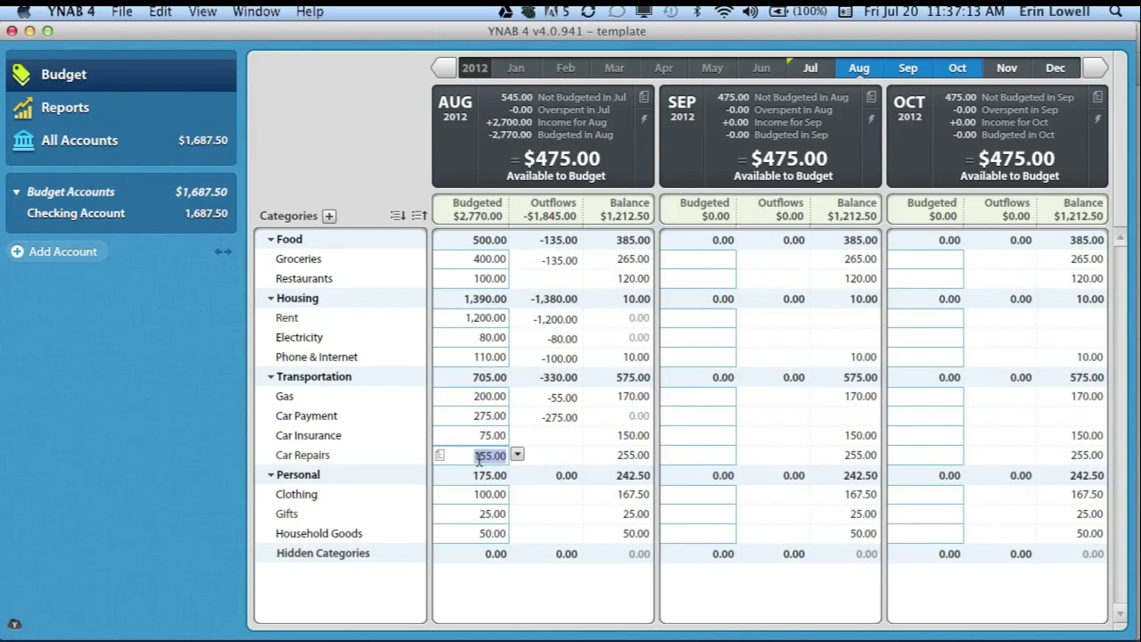
pyautogui.write('200')
pyautogui.press('Return')
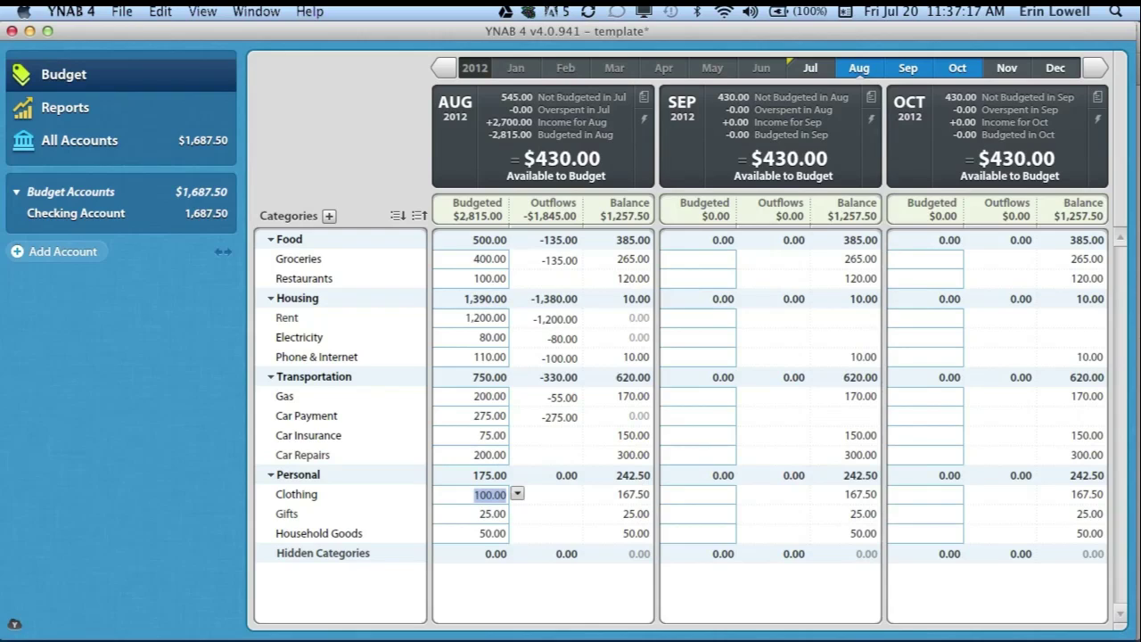
pyautogui.press('super+s')
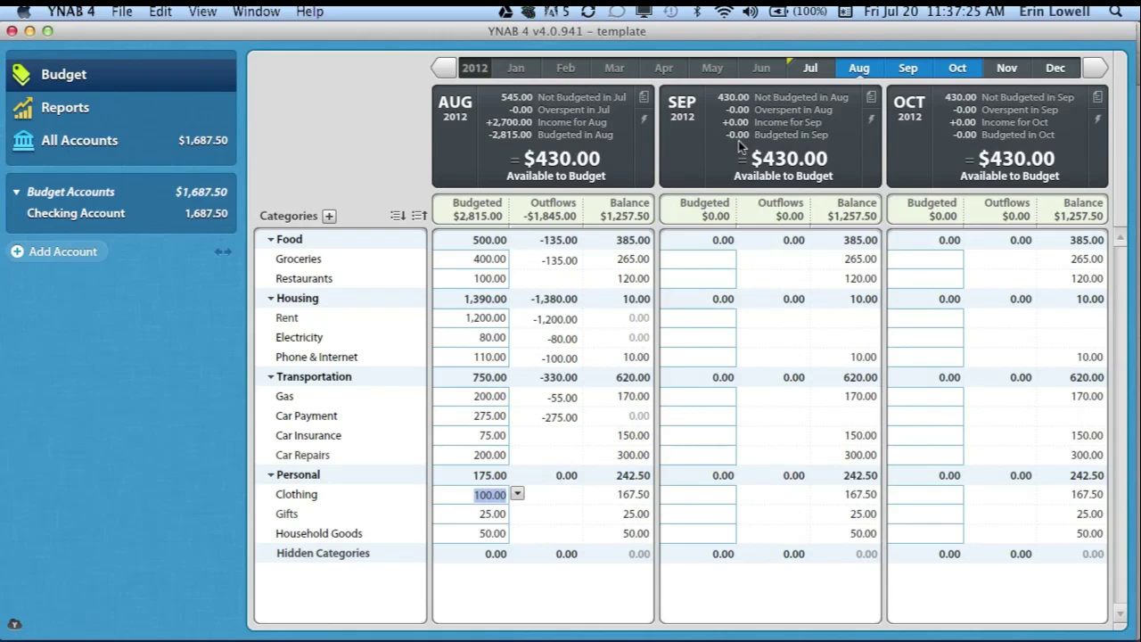
# - Record a Grocery Store transaction in the Checking Account dated 08/09/12, categorized as Food: Groceries, with an outflow of 230
pyautogui.click(41, 215)
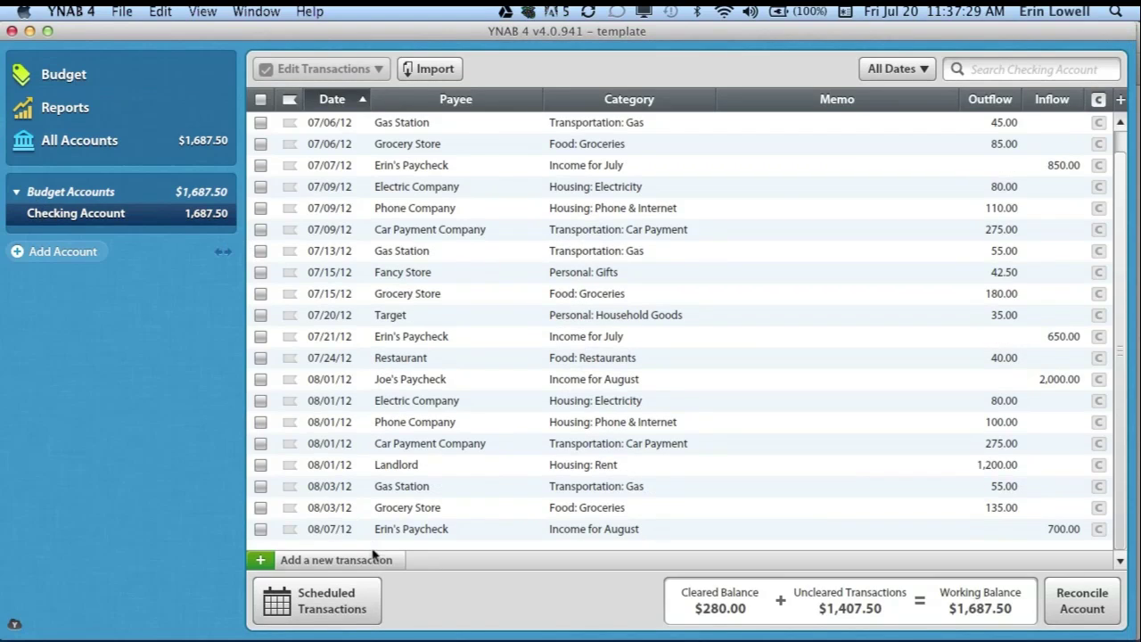
pyautogui.click(373, 558)
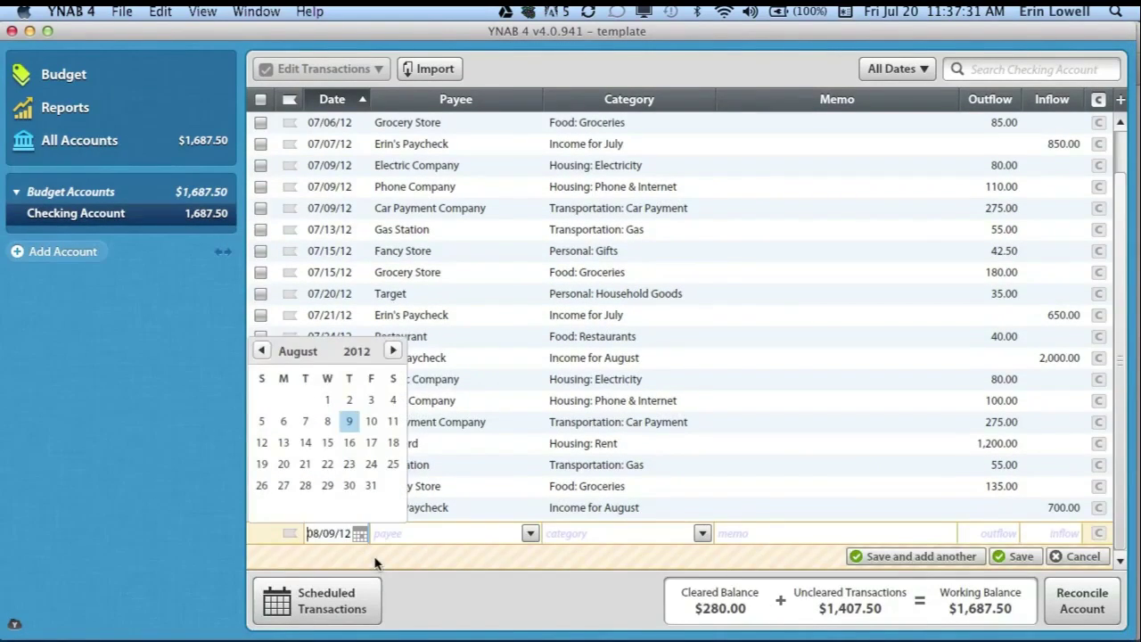
pyautogui.press('Tab')
pyautogui.write('Gr')
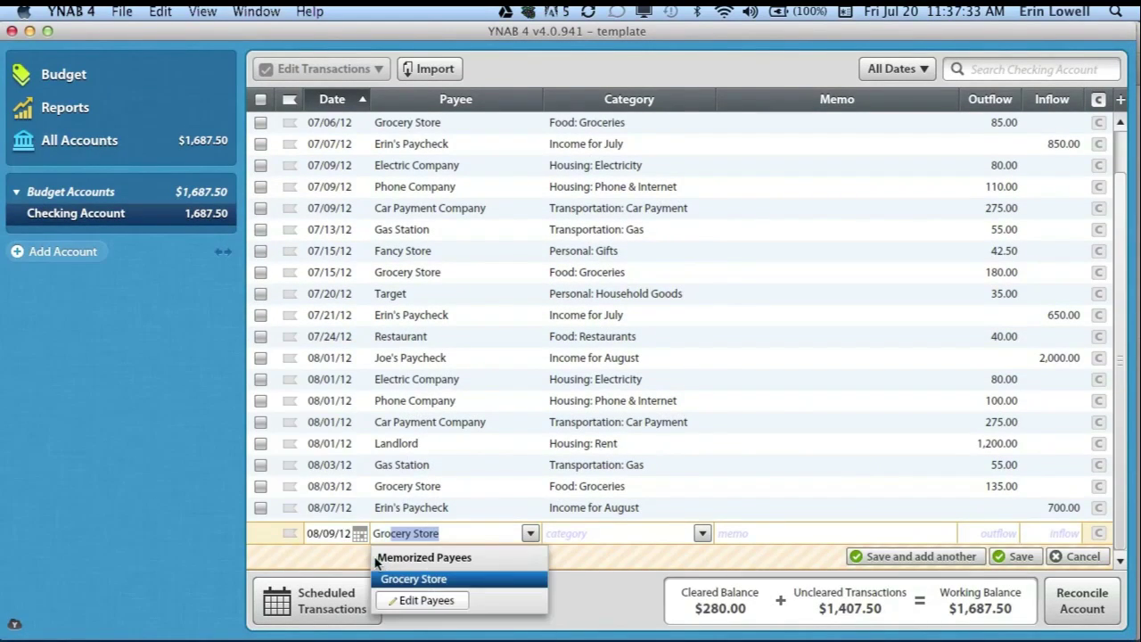
pyautogui.press('Tab')
pyautogui.press('Tab')
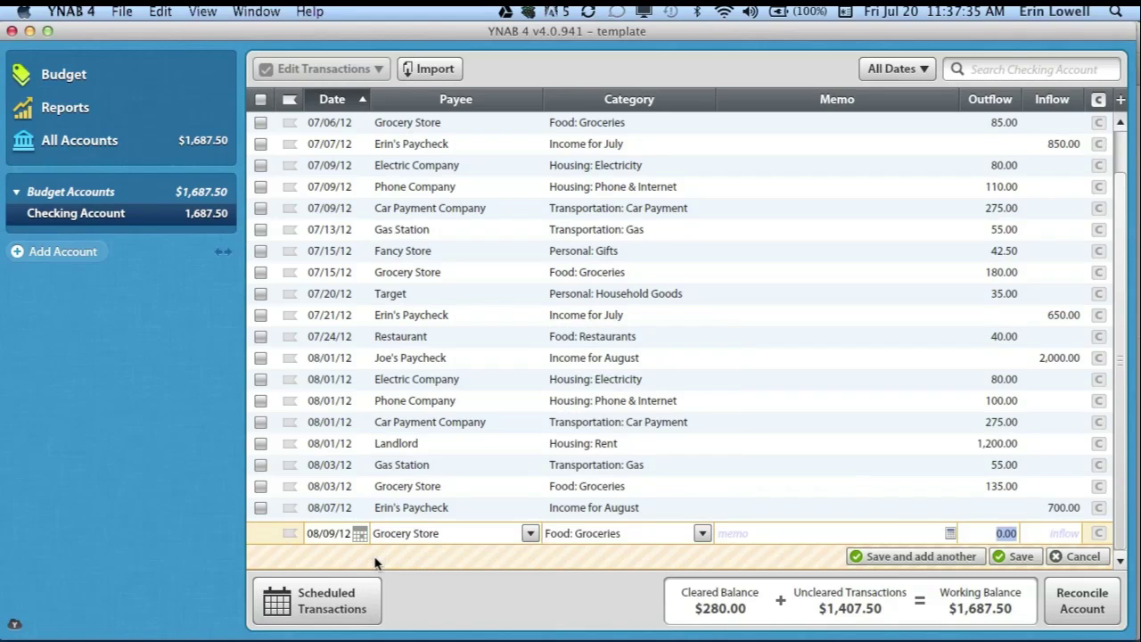
pyautogui.write('230')
pyautogui.press('Return')
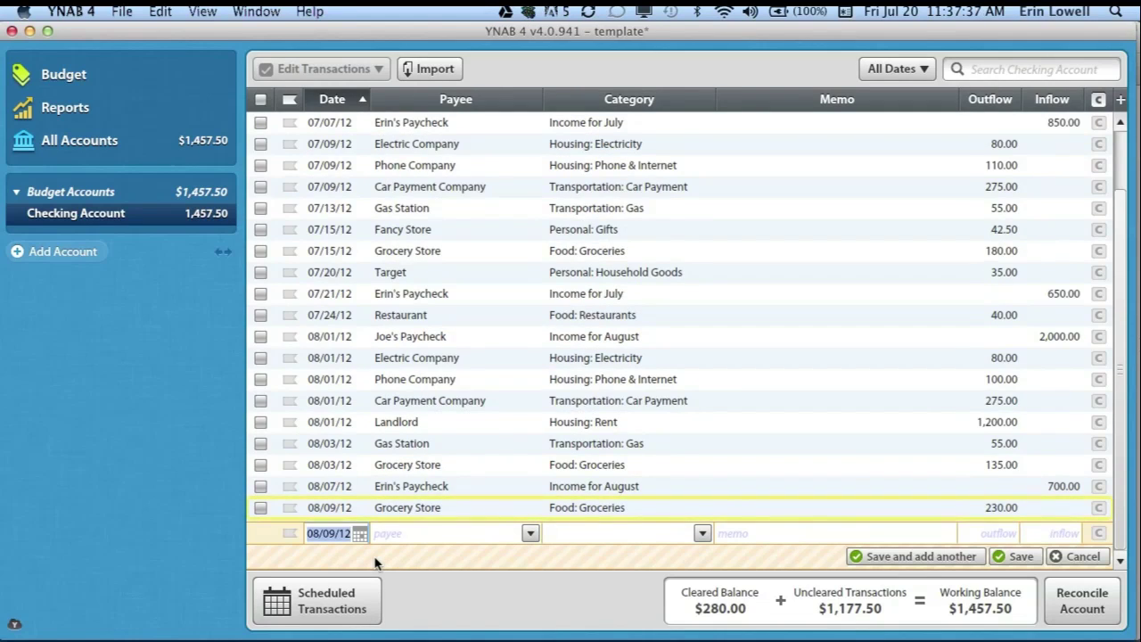
# - Record a Walmart purchase dated 08/09/12 under Personal: Clothing with an outflow of 90
pyautogui.press('Tab')
pyautogui.write('Walmart')
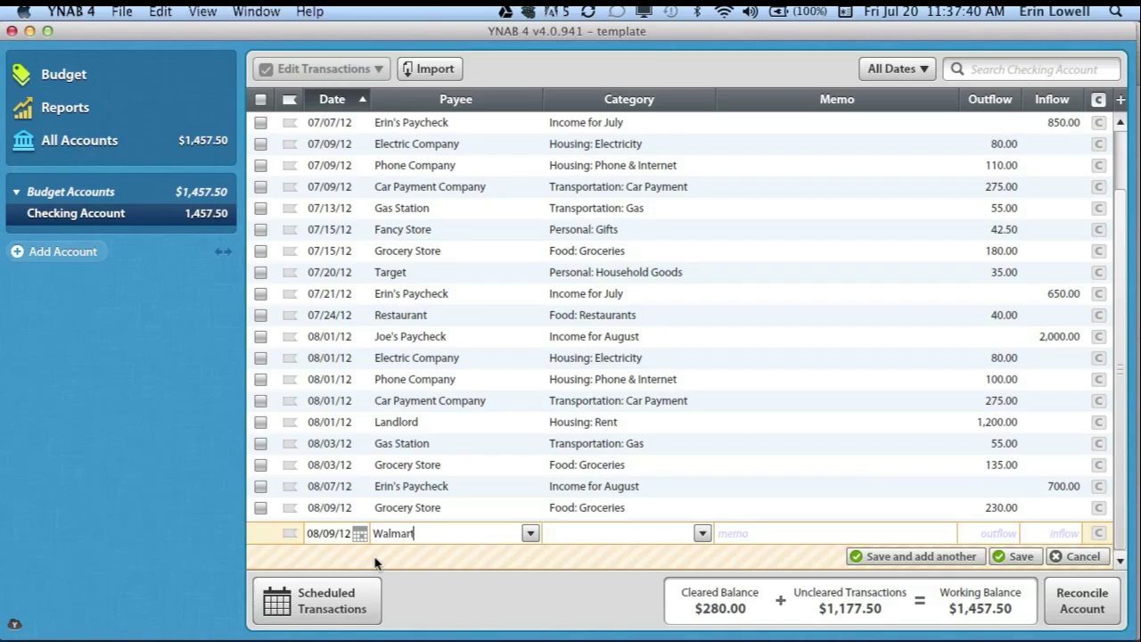
pyautogui.press('Tab')
pyautogui.write('cl')
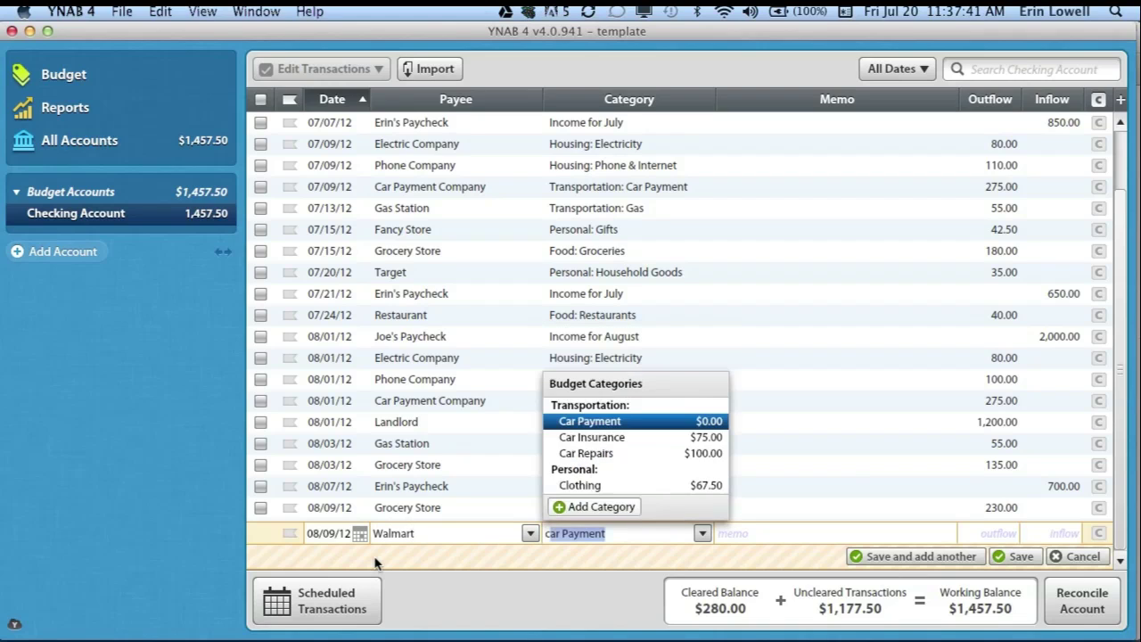
pyautogui.press('Tab')
pyautogui.press('Tab')
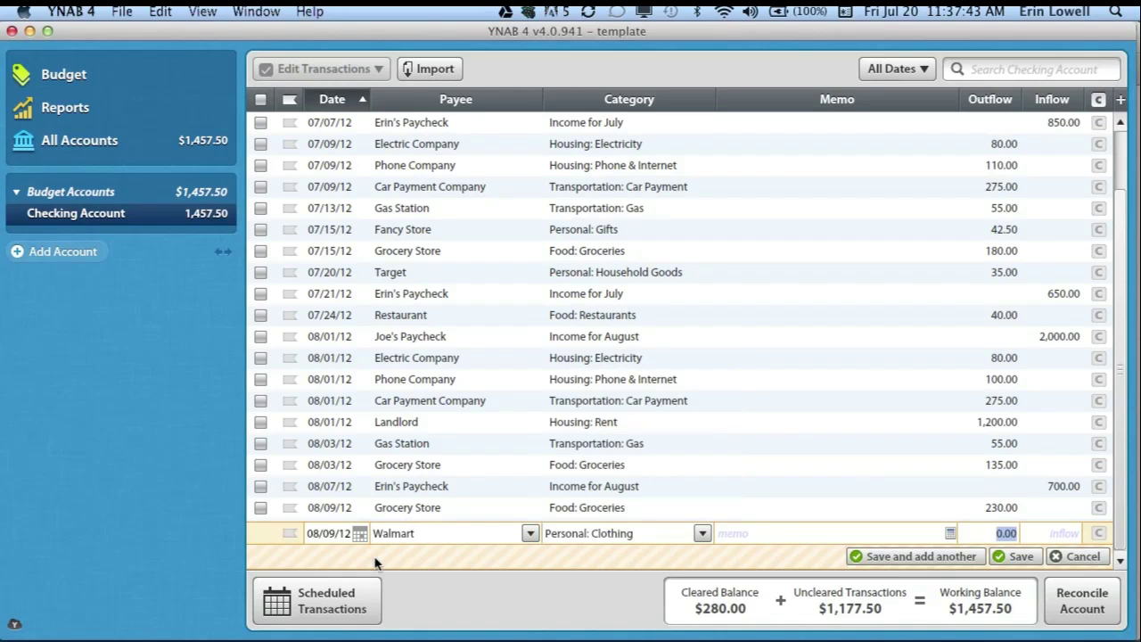
pyautogui.write('90')
pyautogui.press('Return')
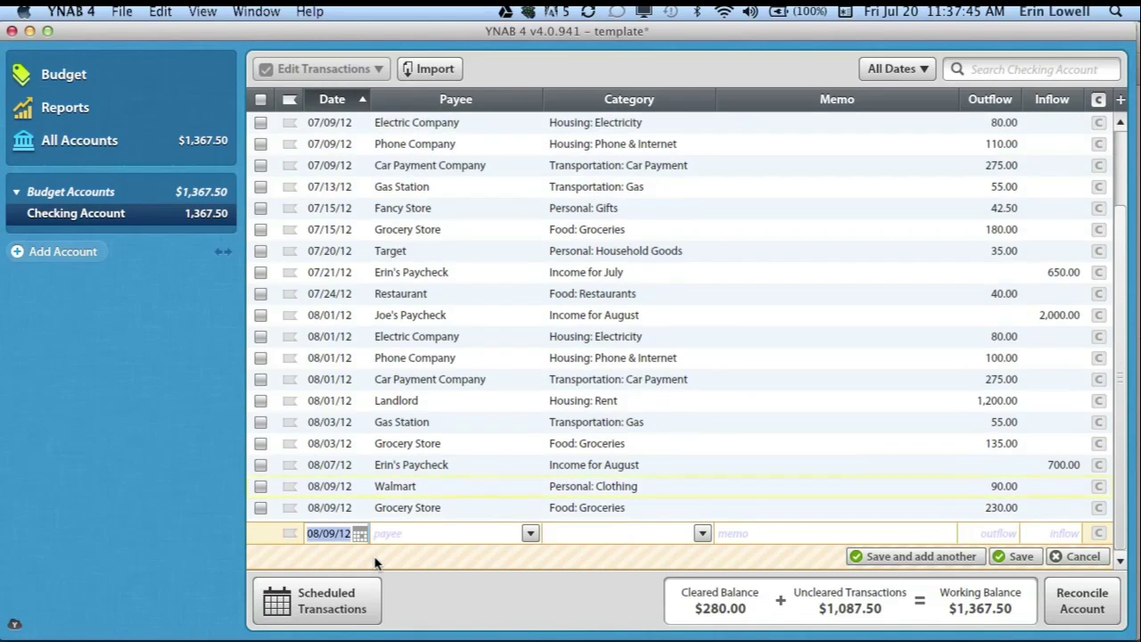
# - Record a Gas Station transaction dated 08/09/12, categorized as Transportation: Gas, with an outflow of 50
pyautogui.press('Tab')
pyautogui.write('F')
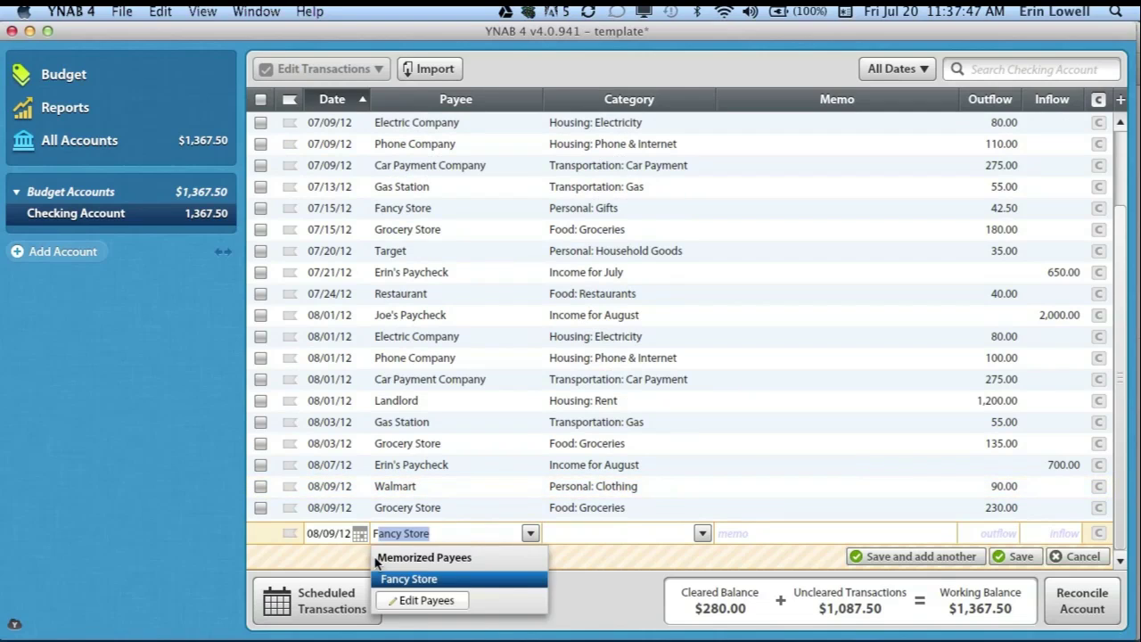
pyautogui.press('BackSpace')
pyautogui.press('BackSpace')
pyautogui.write('Ga')
pyautogui.press('BackSpace')
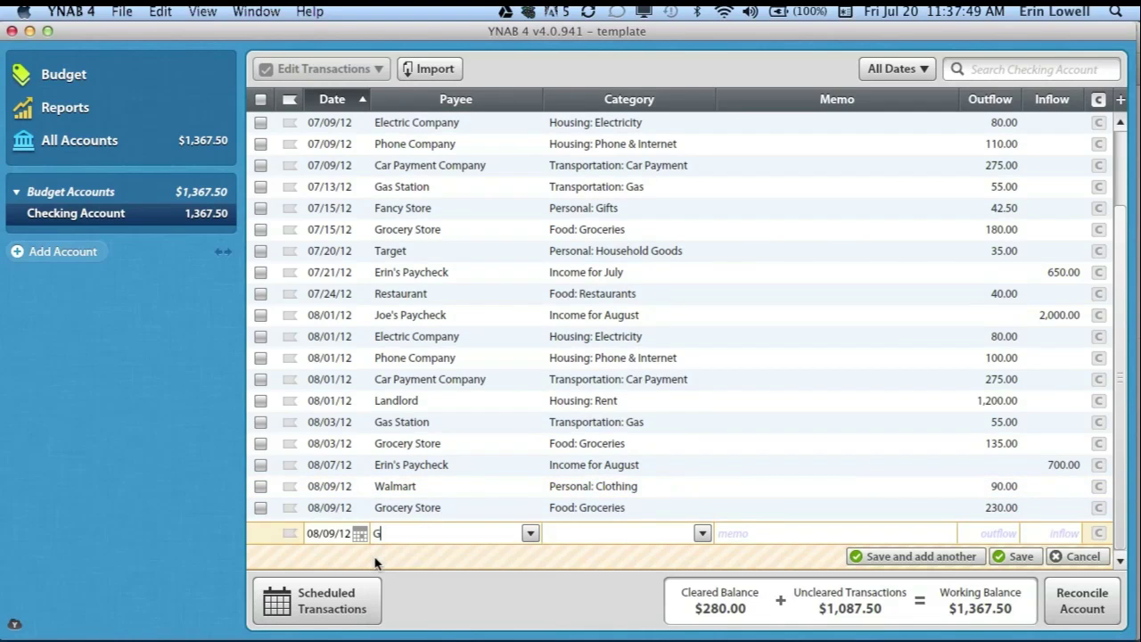
pyautogui.write('as Station')
pyautogui.press('Tab')
pyautogui.press('Tab')
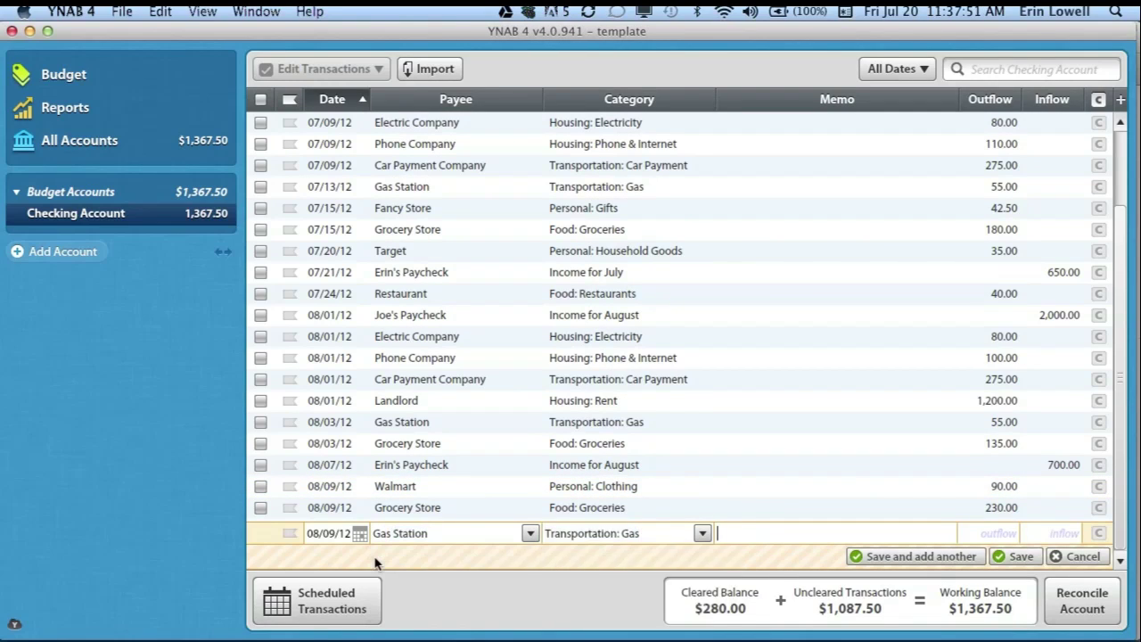
pyautogui.press('Tab')
pyautogui.write('50')
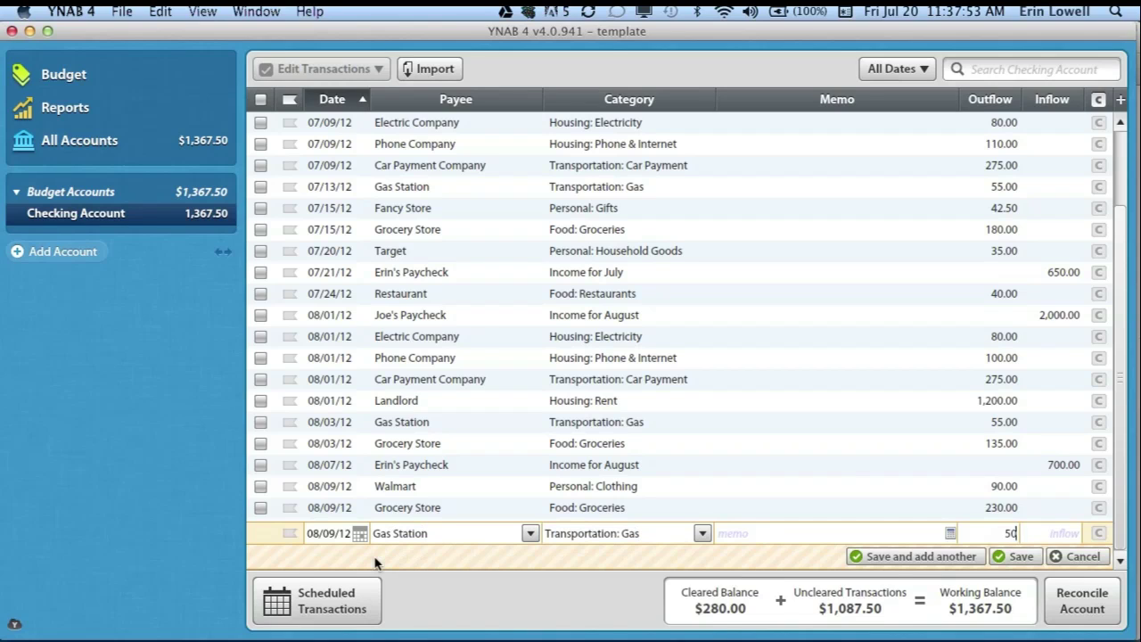
pyautogui.press('Return')
# - Record a Restaurant transaction dated 08/16/12 under Food: Restaurants with an outflow of 60
pyautogui.press('+')
pyautogui.press('+')
pyautogui.press('+')
pyautogui.press('+')
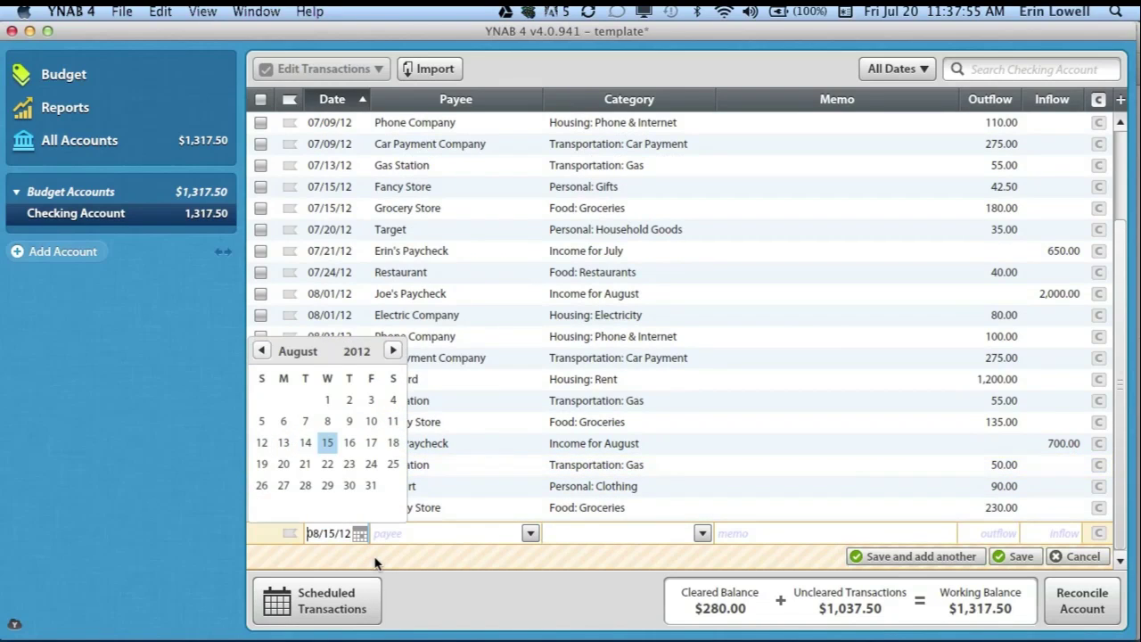
pyautogui.press('Tab')
pyautogui.write('R')
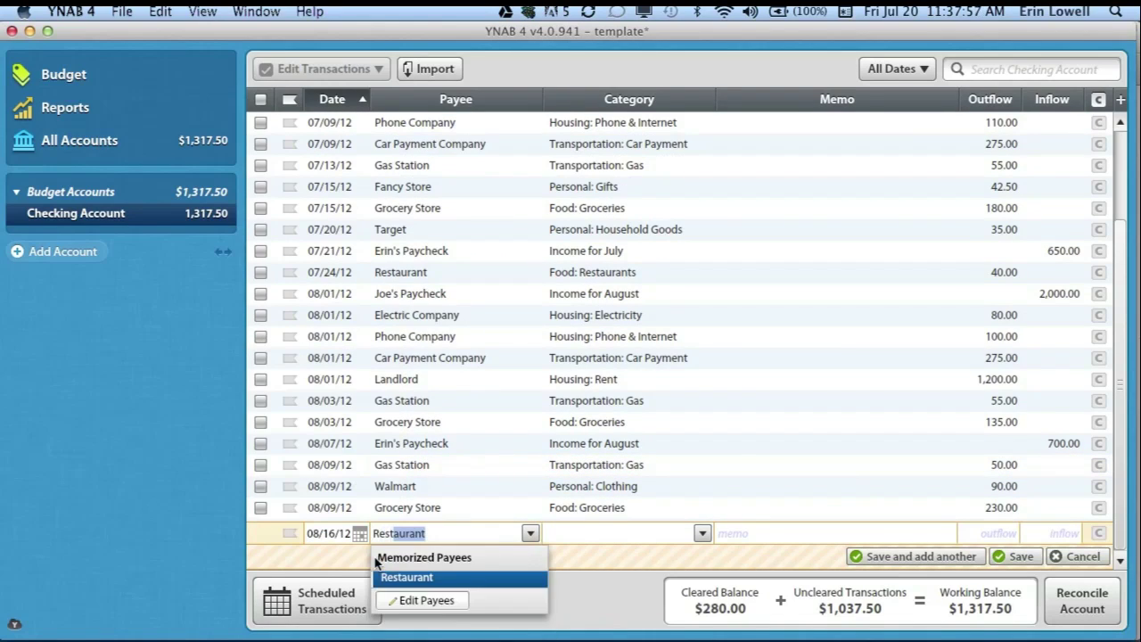
pyautogui.press('Tab')
pyautogui.press('Tab')
pyautogui.press('Tab')
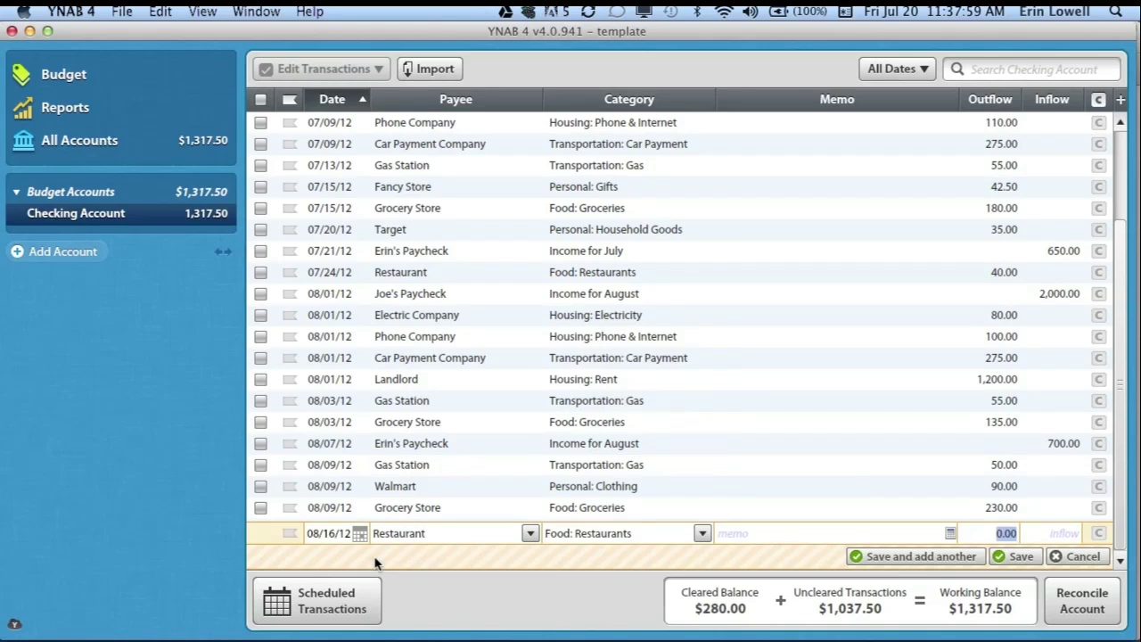
pyautogui.write('60')
pyautogui.press('Return')
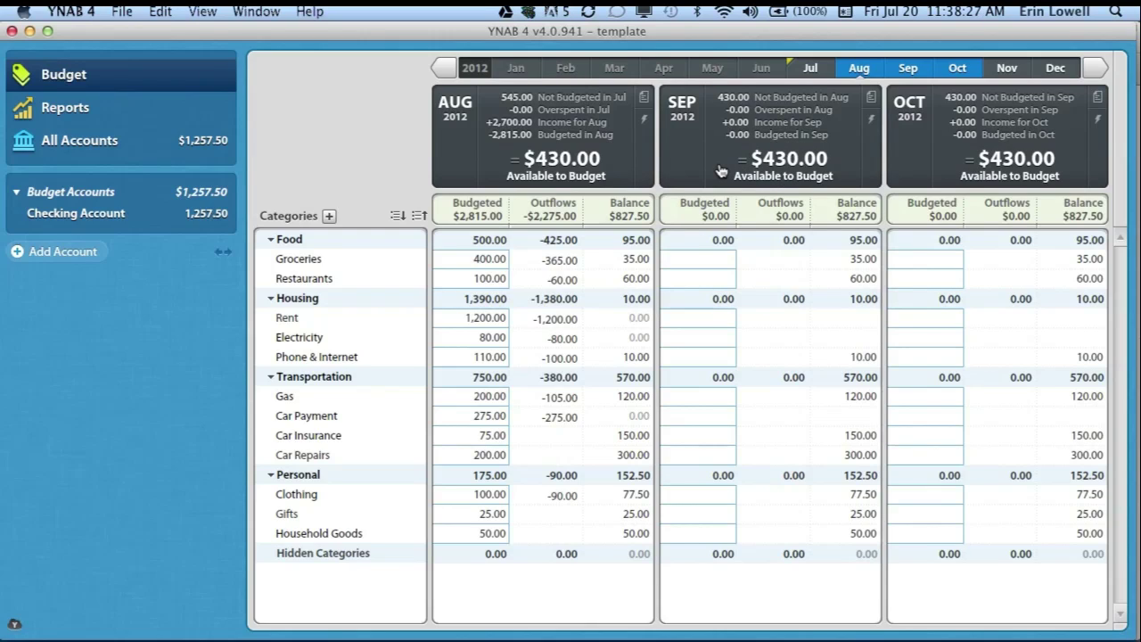
# - Start a new Checking Account transaction dated 08/21/12 with the same paycheck payee as the 08/07/12 income entry
pyautogui.click(174, 222)
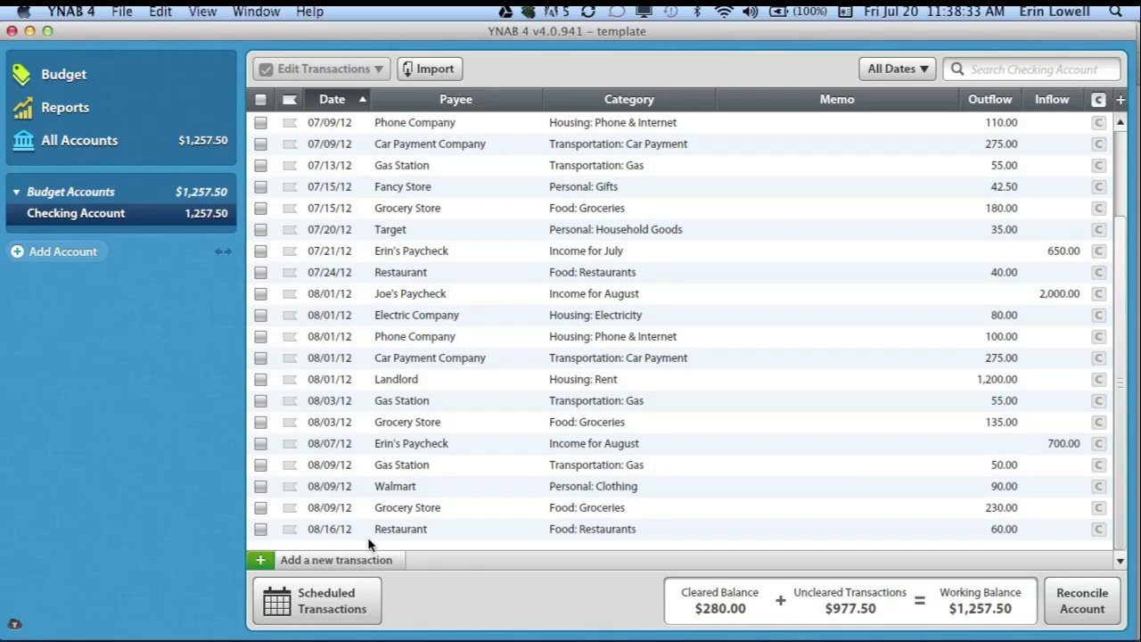
pyautogui.click(368, 558)
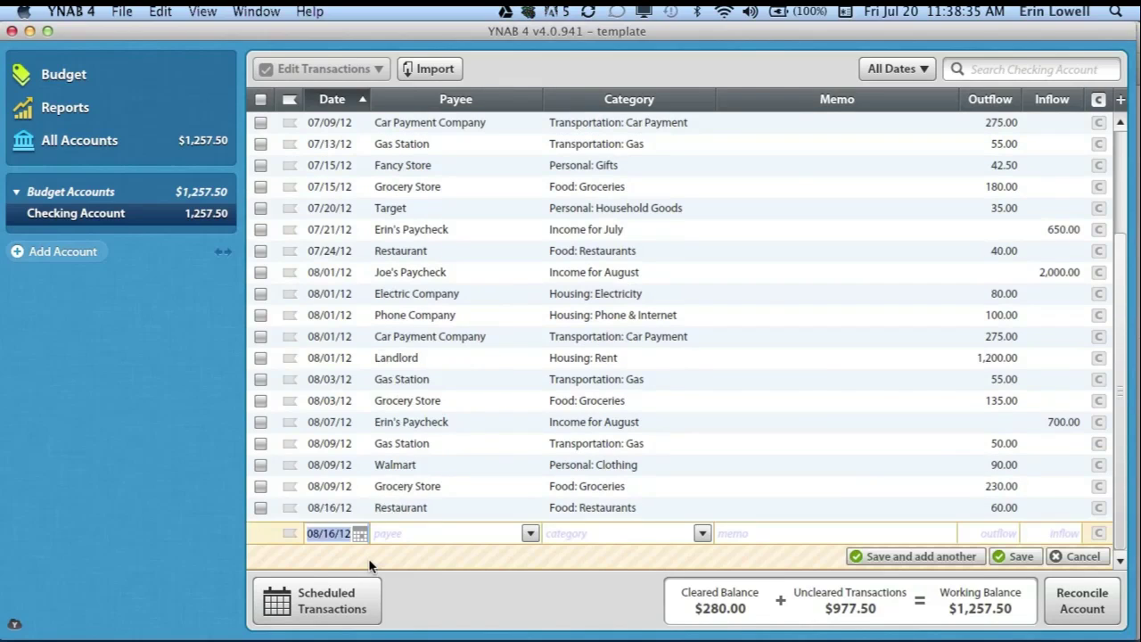
pyautogui.press('Right')
pyautogui.press('Right')
pyautogui.press('Right')
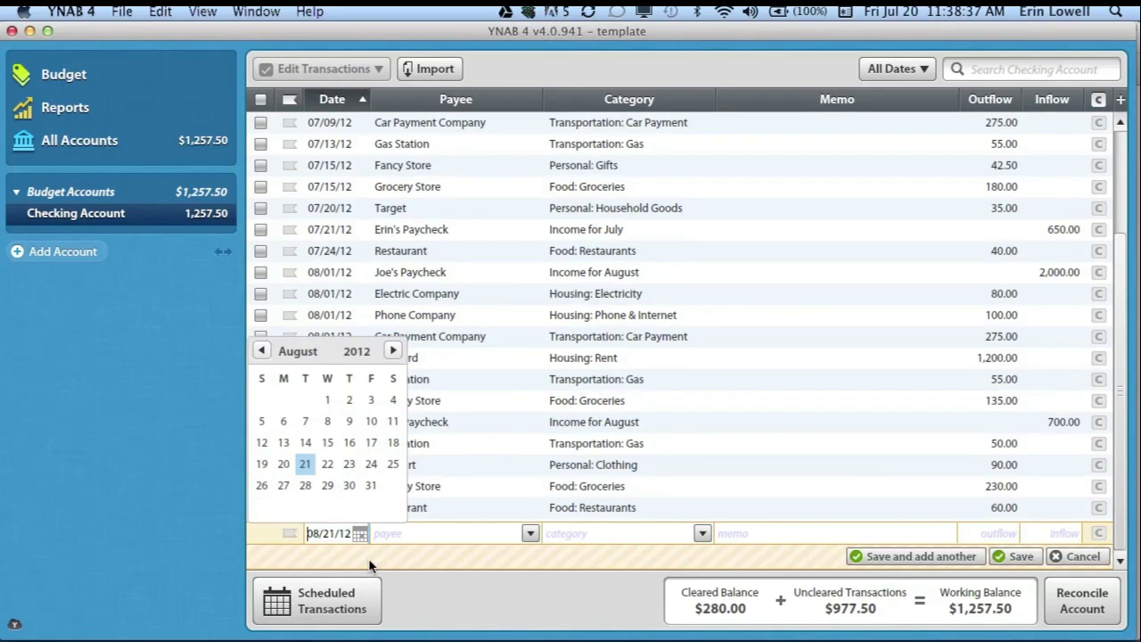
pyautogui.press('Tab')
pyautogui.write('Erin')
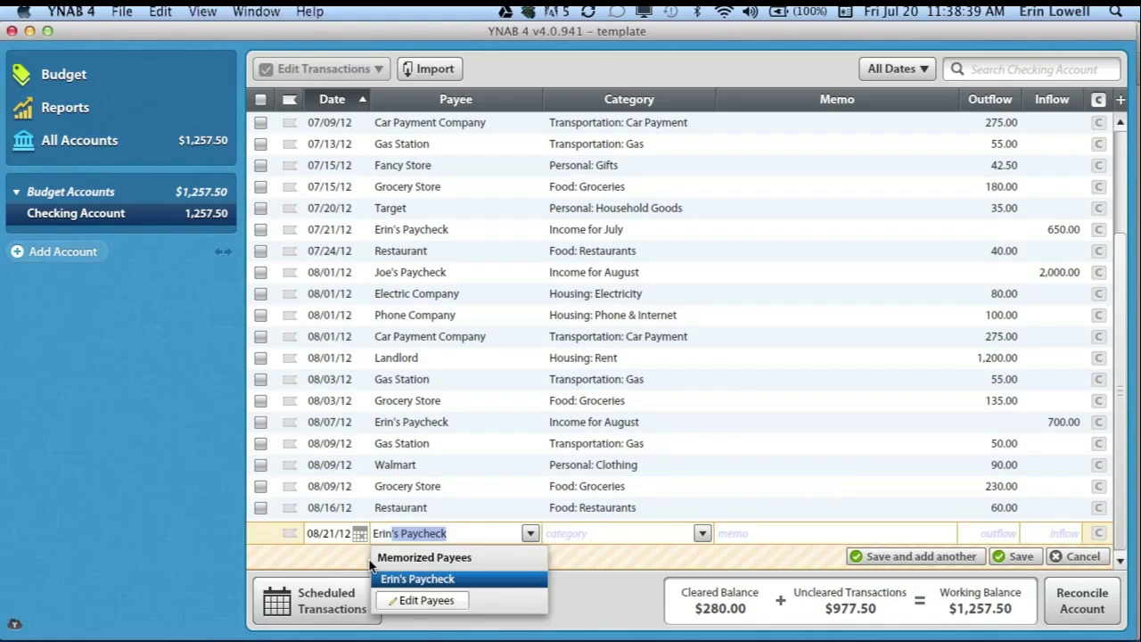
pyautogui.press('Tab')
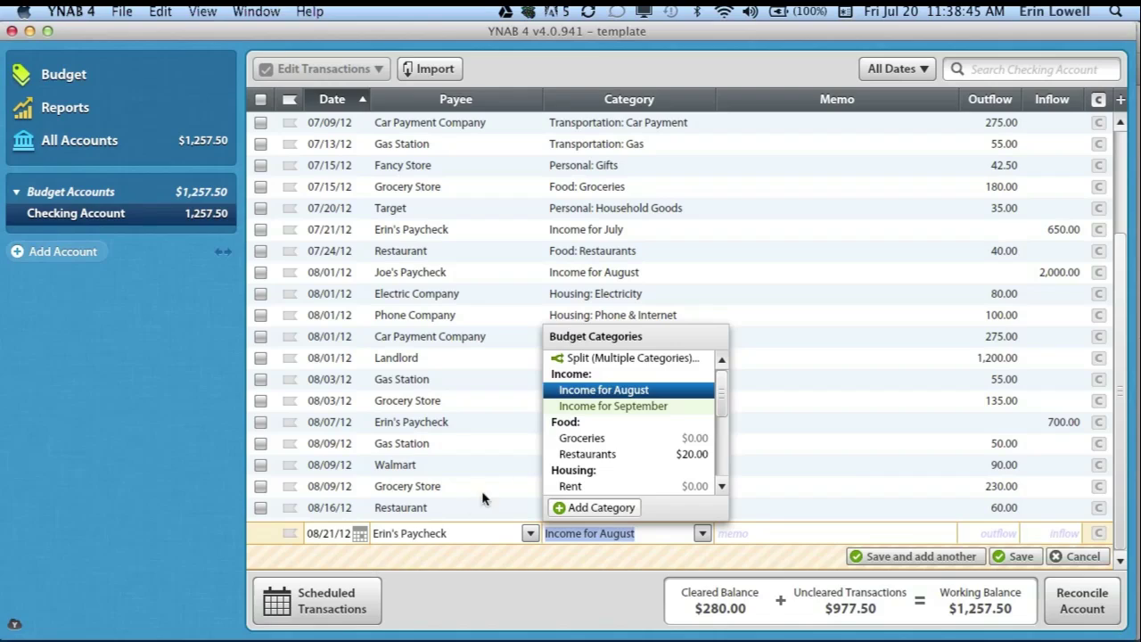
# - Categorize the 08/21/12 paycheck as Income for September, enter an inflow of 1000, and save it
pyautogui.click(601, 407)
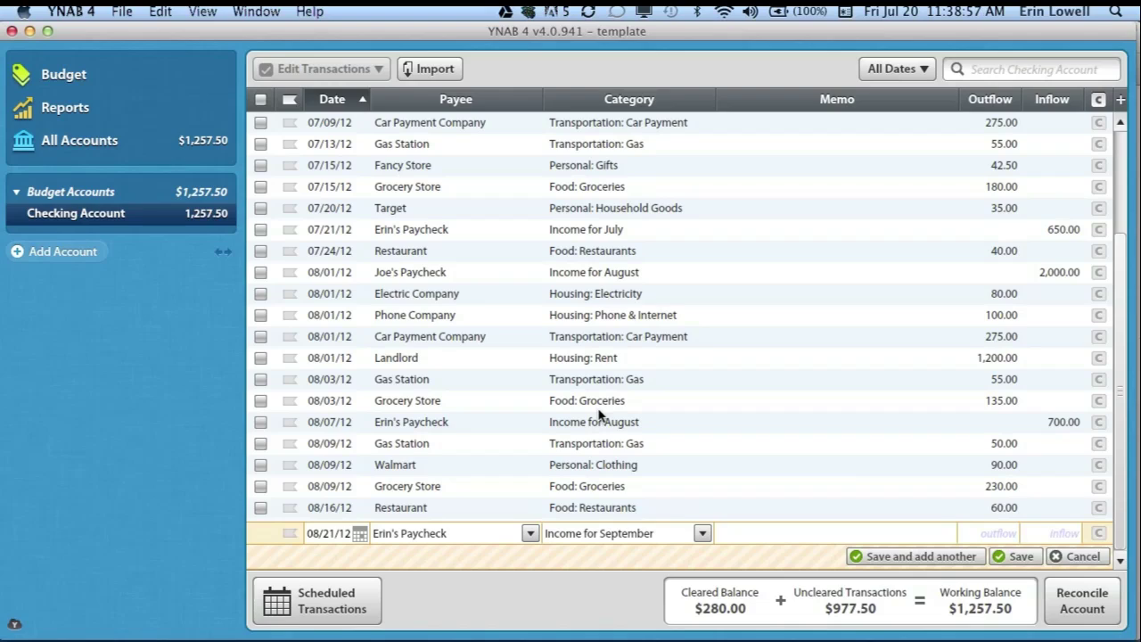
pyautogui.press('Tab')
pyautogui.press('Tab')
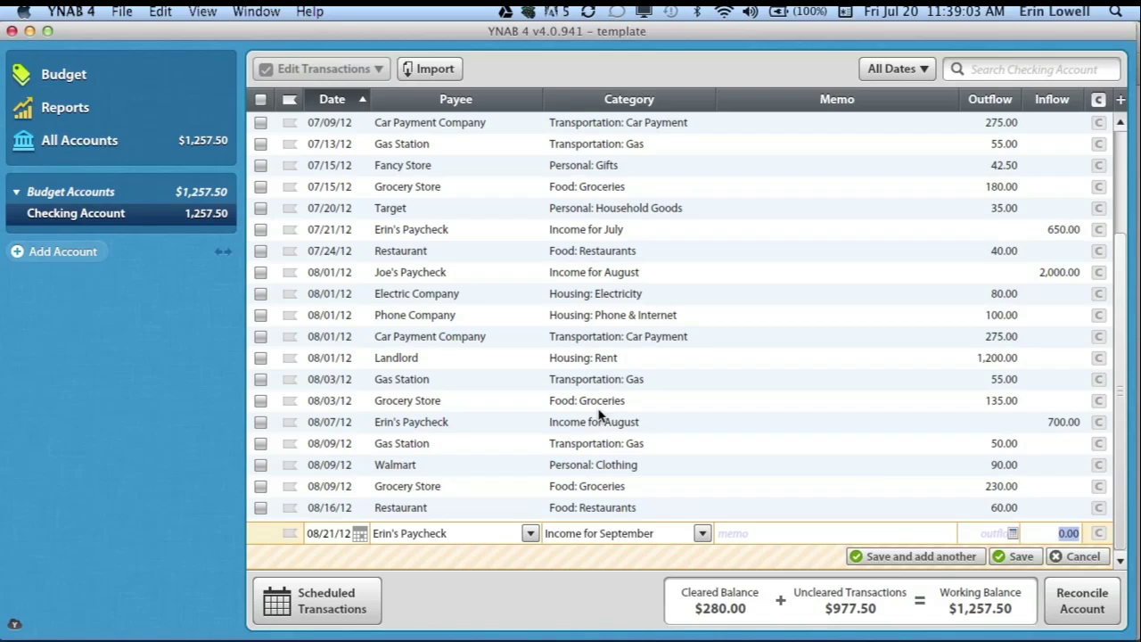
pyautogui.write('1000')
pyautogui.press('Return')
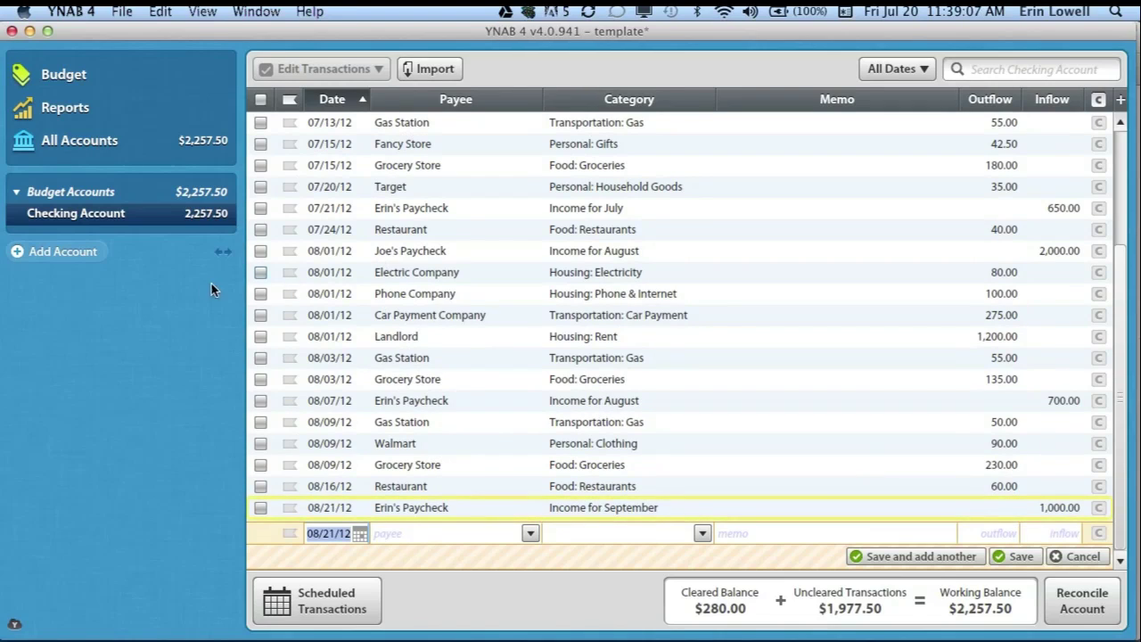
# - In the August budget, set the budgeted amount for Groceries to 365 and for Restaurants to 60
pyautogui.click(102, 82)
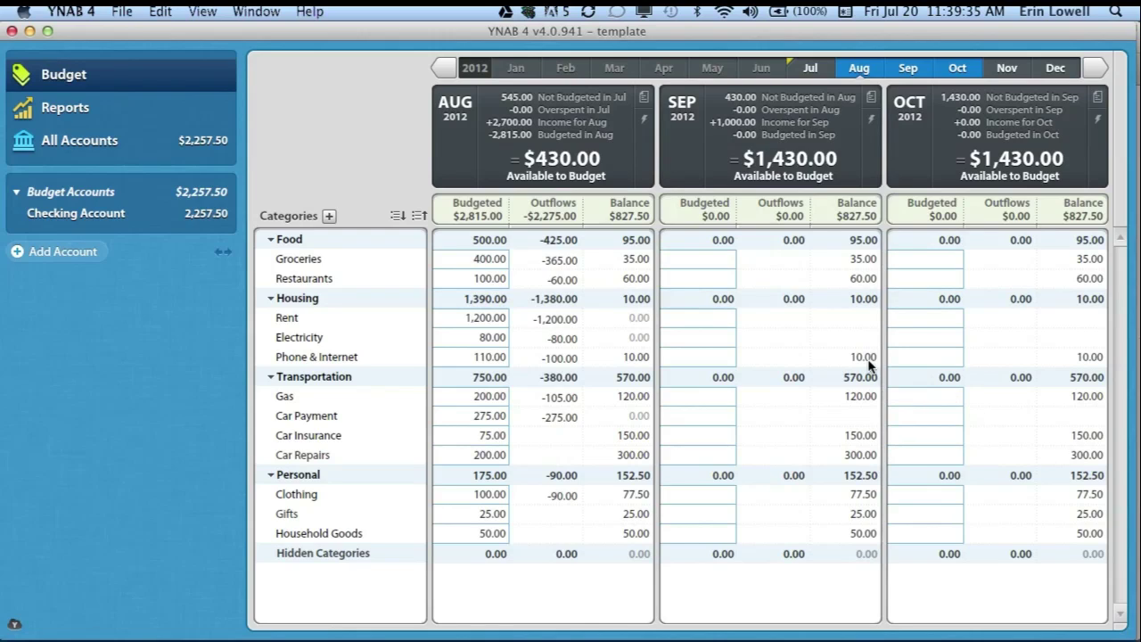
pyautogui.click(470, 261)
pyautogui.write('365')
pyautogui.press('Return')
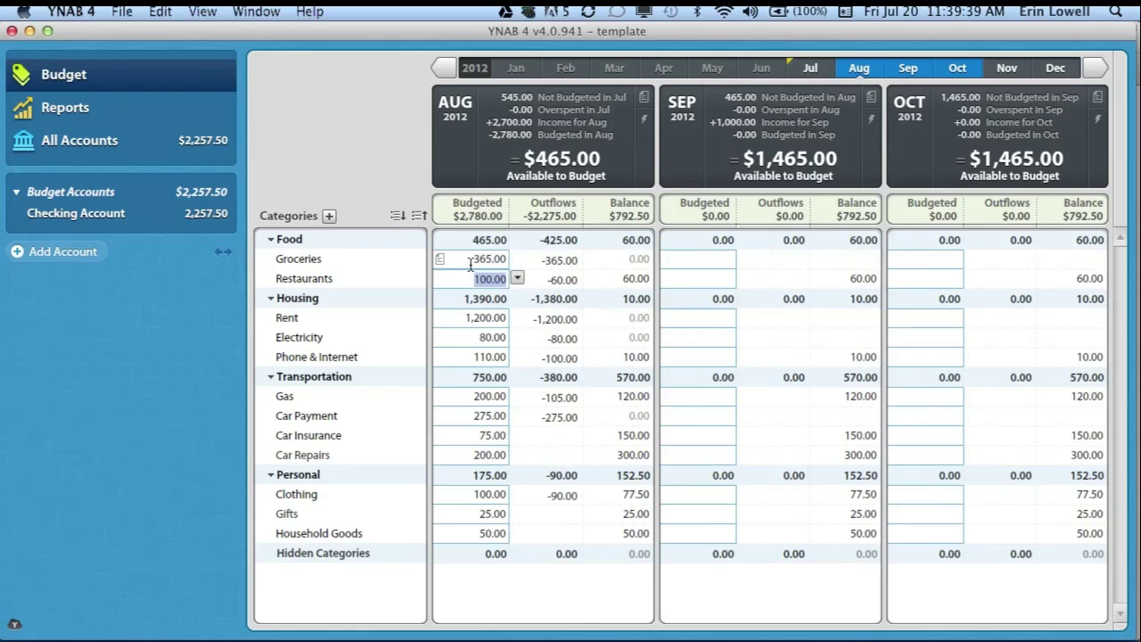
pyautogui.write('60')
pyautogui.press('Return')
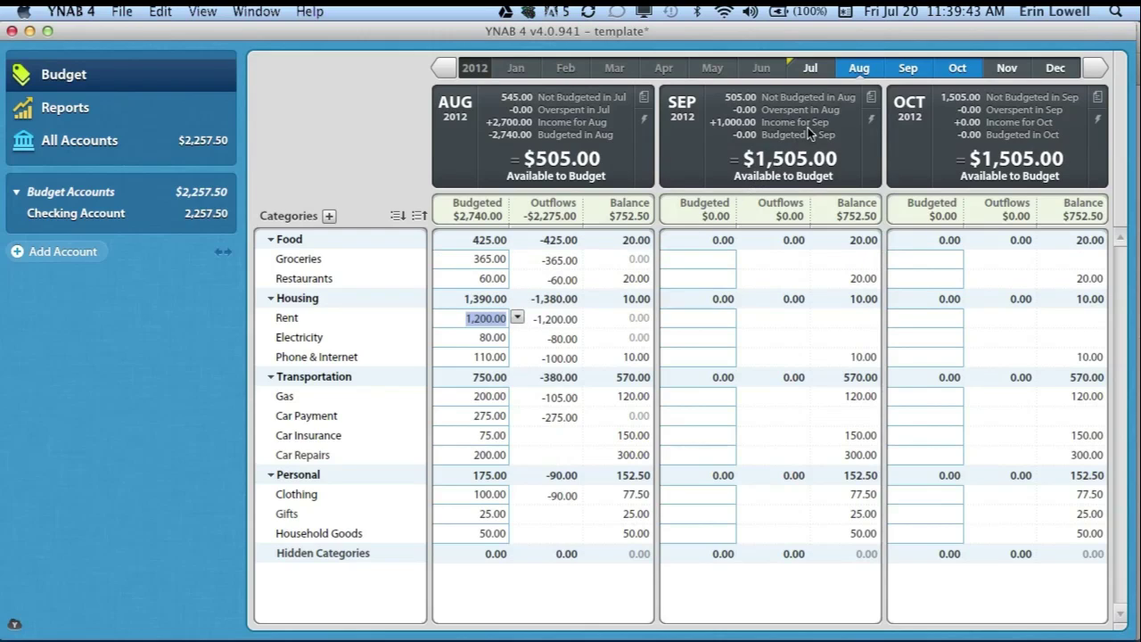
# - Set the August budgeted amount for Phone & Internet to 100
pyautogui.click(490, 356)
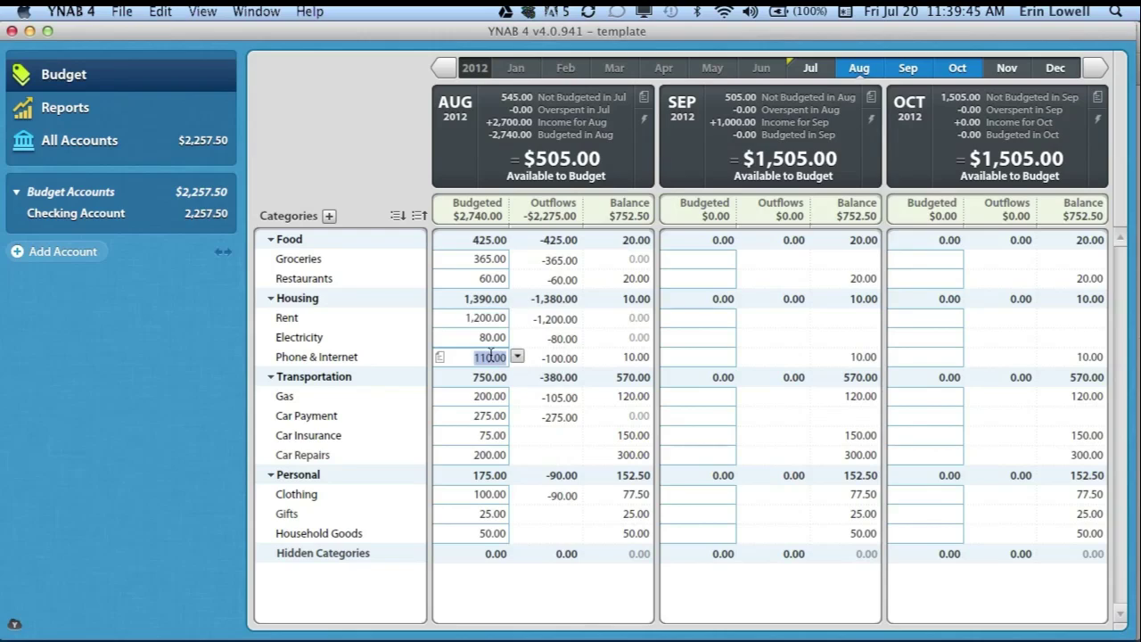
pyautogui.write('100')
pyautogui.press('Return')
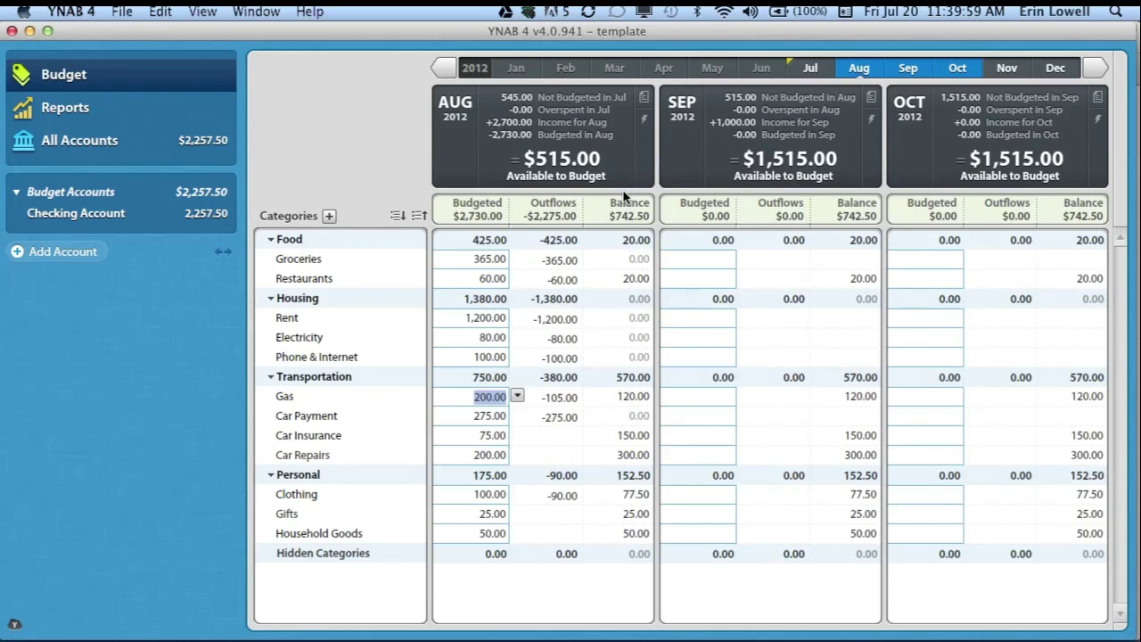
# - Start a new transaction in the Checking Account and set its date to 09/01/12
pyautogui.click(193, 219)
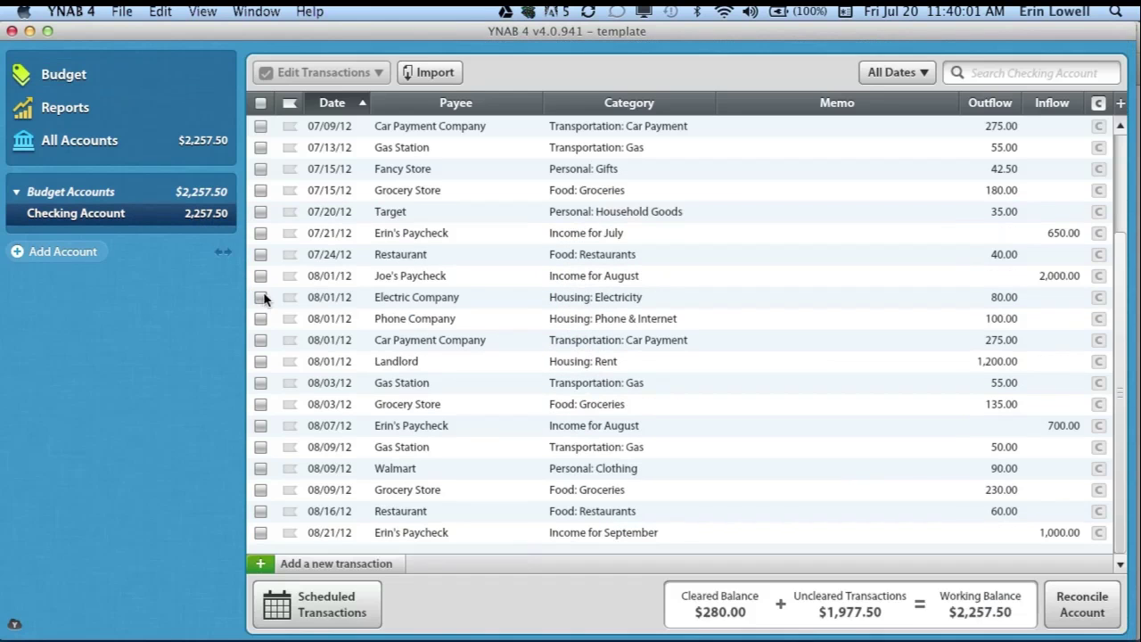
pyautogui.click(378, 560)
pyautogui.press('+')
pyautogui.press('+')
pyautogui.press('+')
pyautogui.press('+')
pyautogui.press('+')
pyautogui.press('+')
pyautogui.press('+')
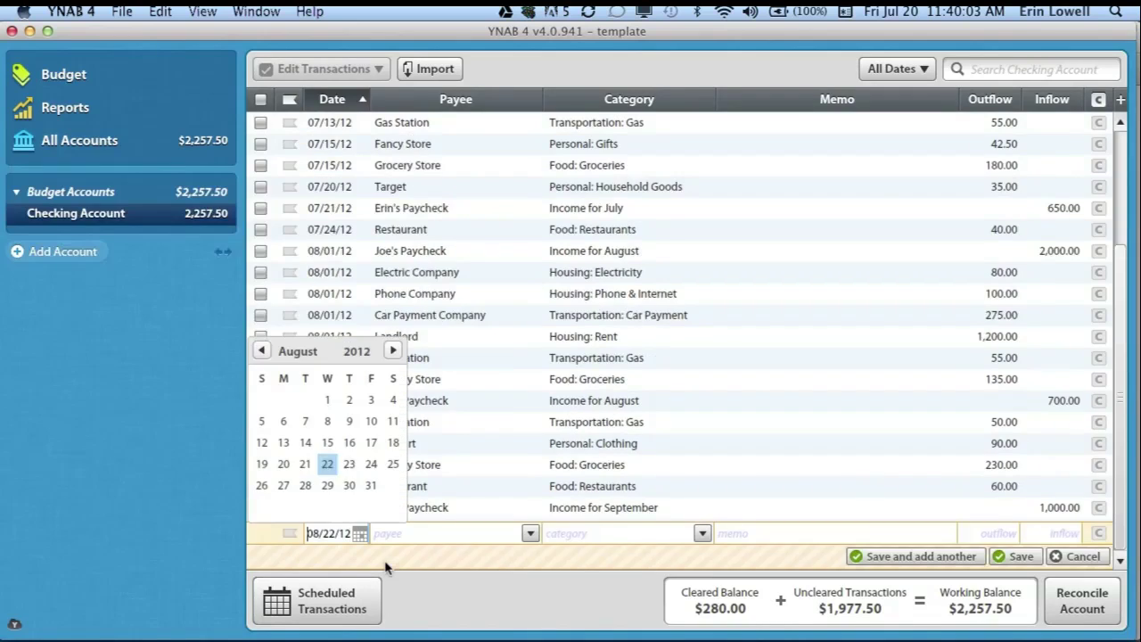
pyautogui.press('+')
pyautogui.press('+')
pyautogui.press('+')
pyautogui.press('+')
pyautogui.press('+')
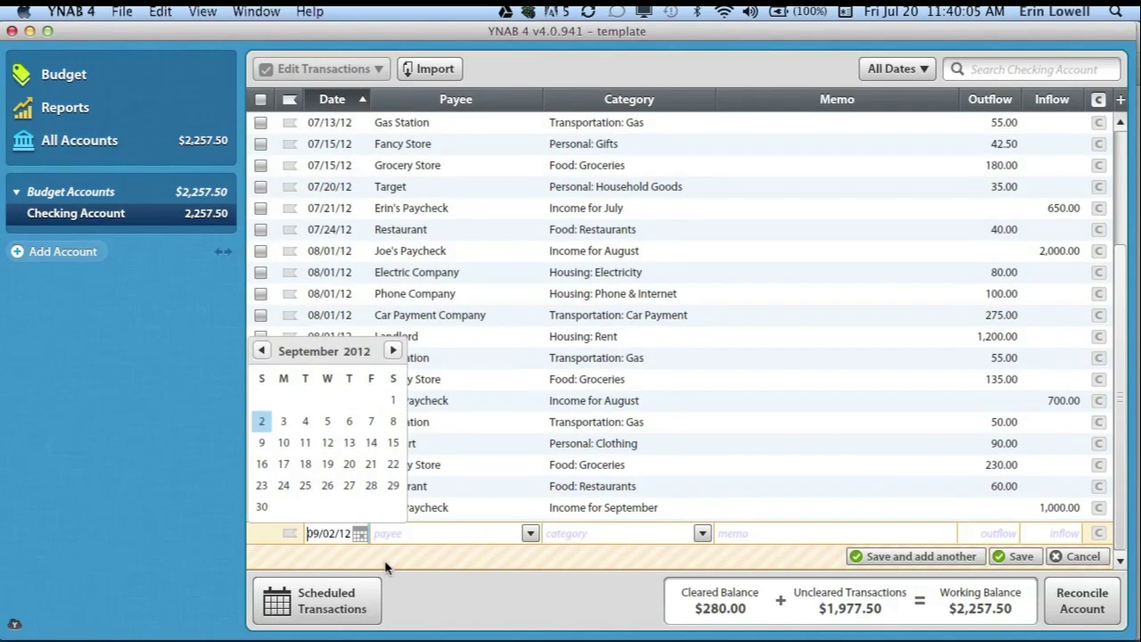
pyautogui.press('-')
pyautogui.press('Tab')
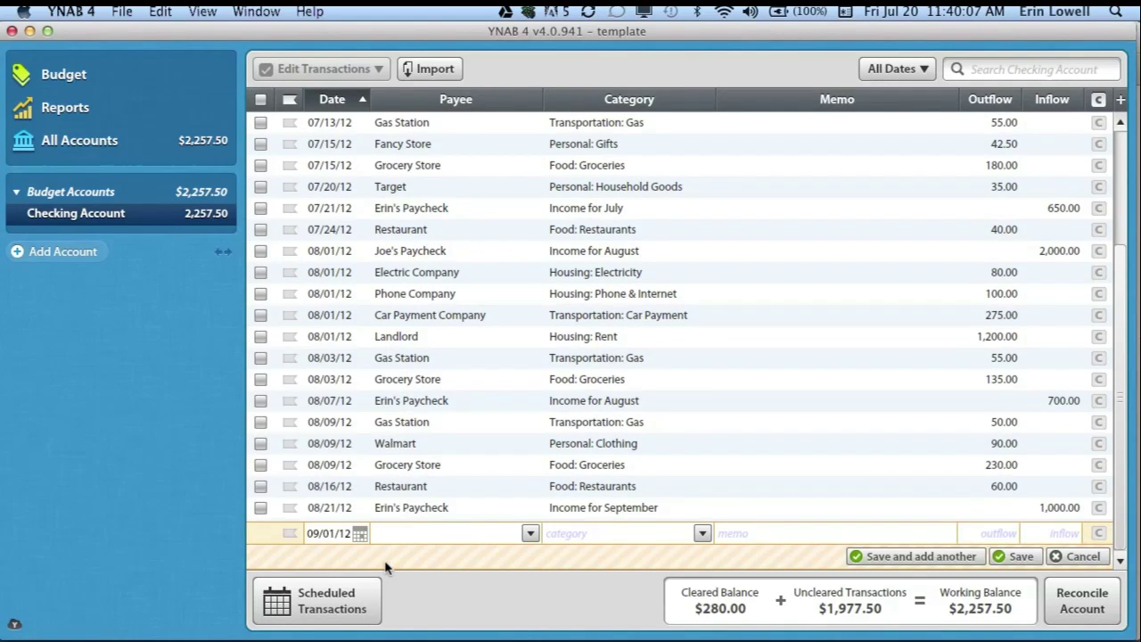
# - Enter the paycheck payee used on 08/01/12, categorized as Income for September with an inflow of 2000, and save the transaction
pyautogui.write('J')
pyautogui.press('Tab')
pyautogui.press('Tab')
pyautogui.press('Tab')
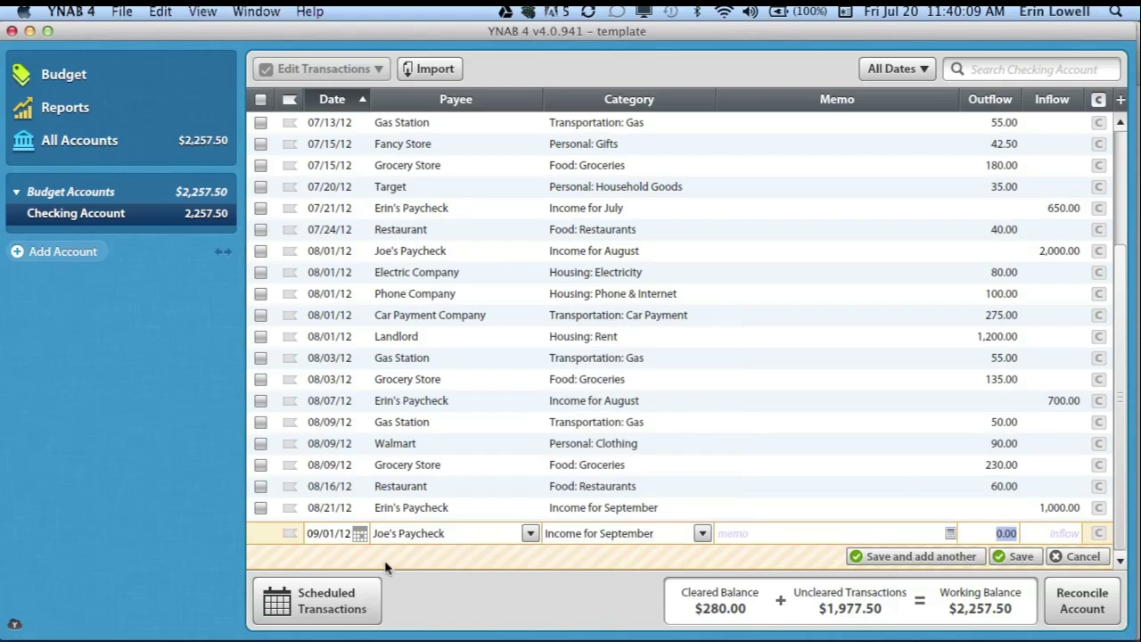
pyautogui.press('Tab')
pyautogui.write('2,00')
pyautogui.write('000')
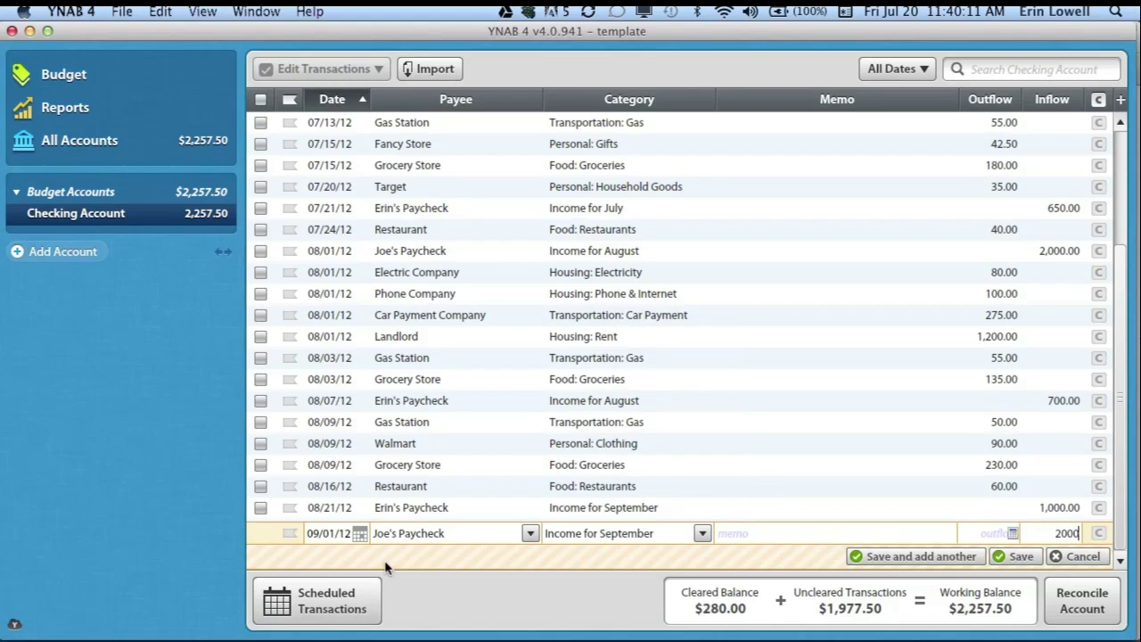
pyautogui.press('Return')
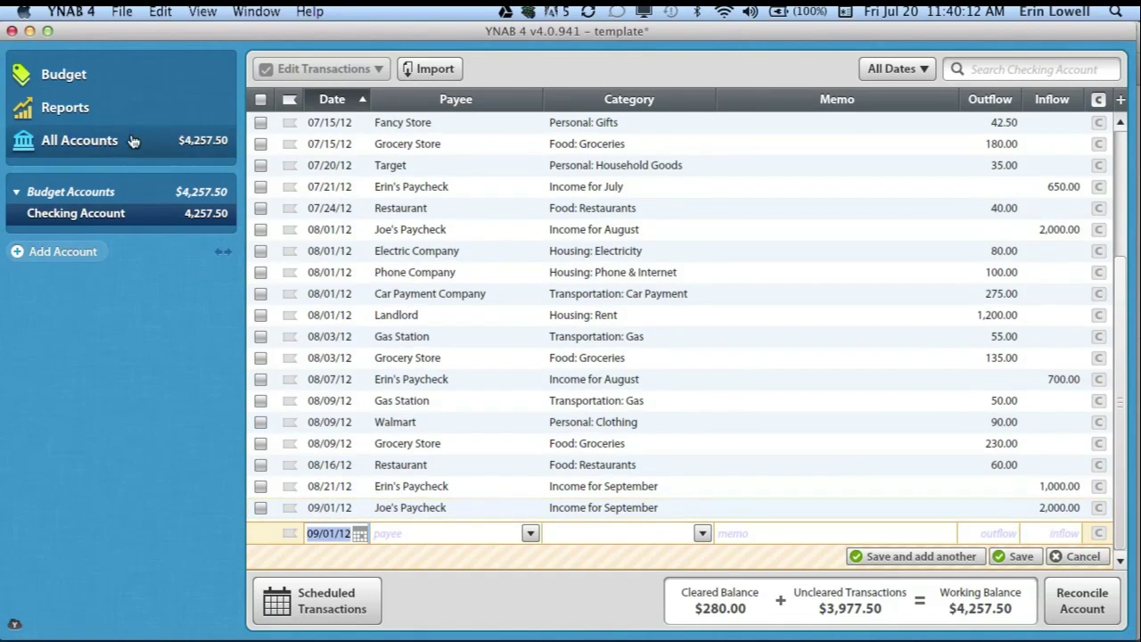
# - Fill in all of September's empty budget cells with the budget values used last month
pyautogui.click(97, 86)
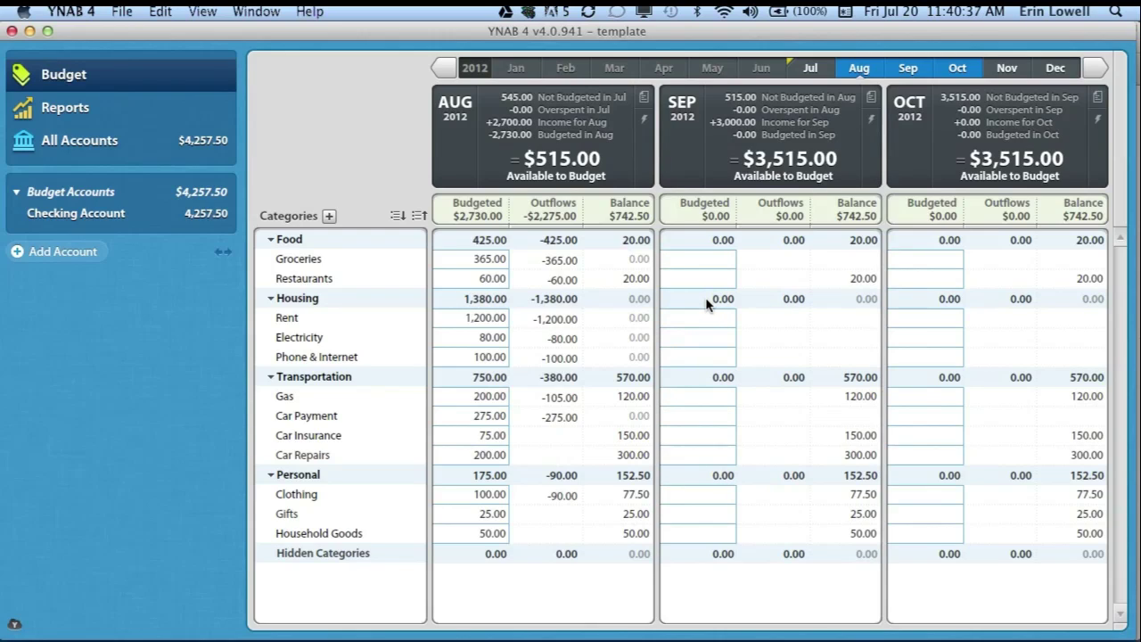
pyautogui.click(872, 120)
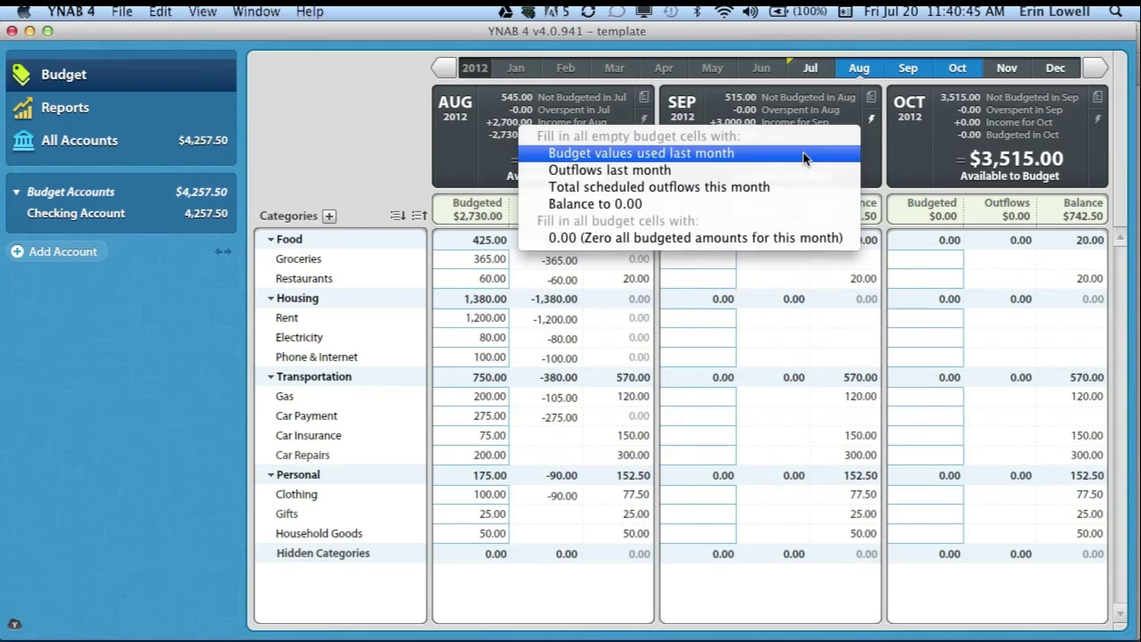
pyautogui.click(803, 153)
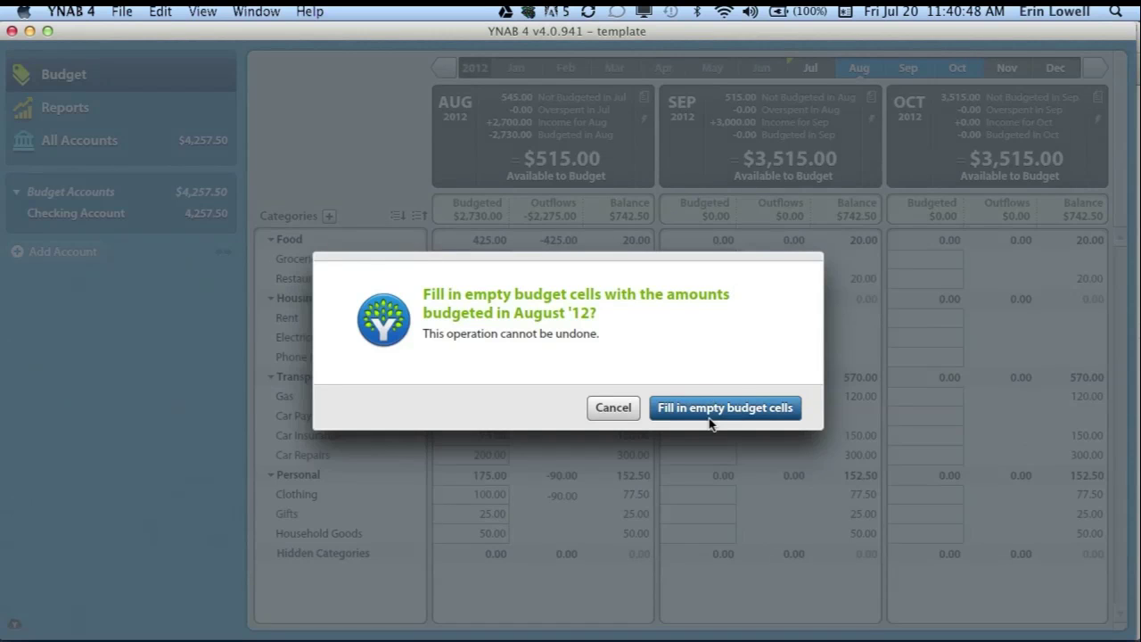
pyautogui.click(709, 417)
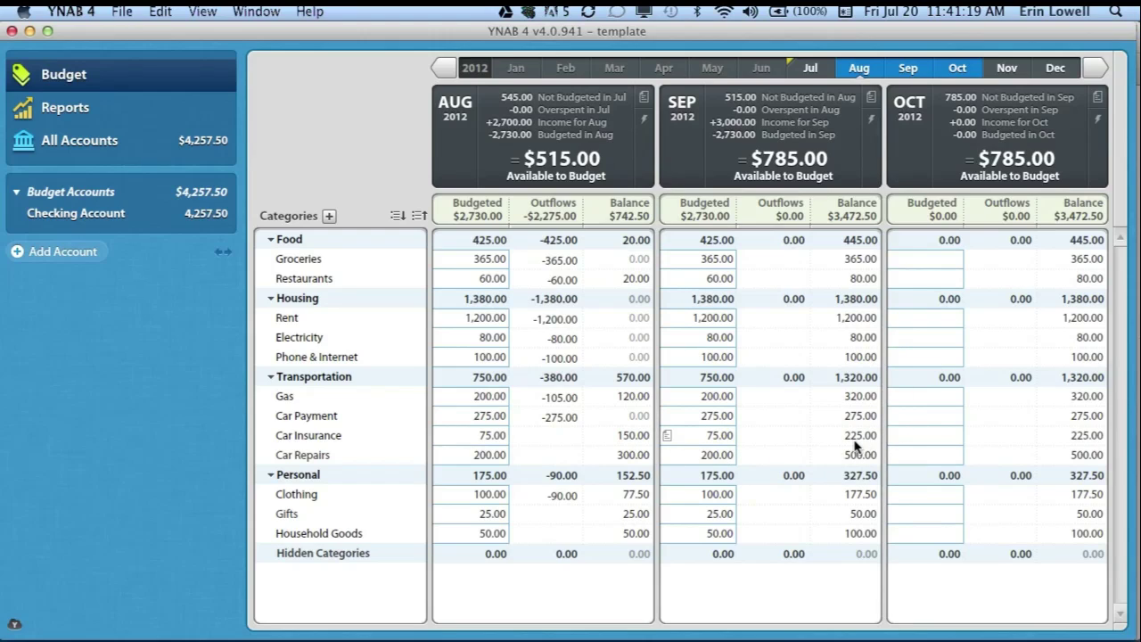
# - In the Checking Account, start a new transaction dated 09/01/12 with the payee Car Insurance Company
pyautogui.click(94, 198)
pyautogui.click(82, 193)
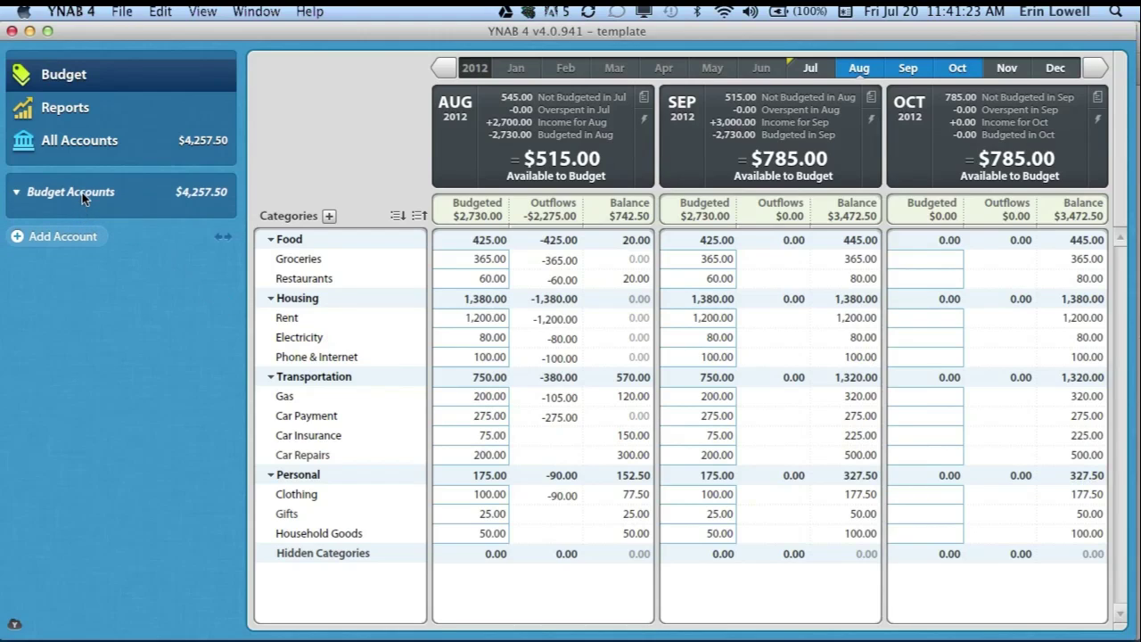
pyautogui.click(97, 214)
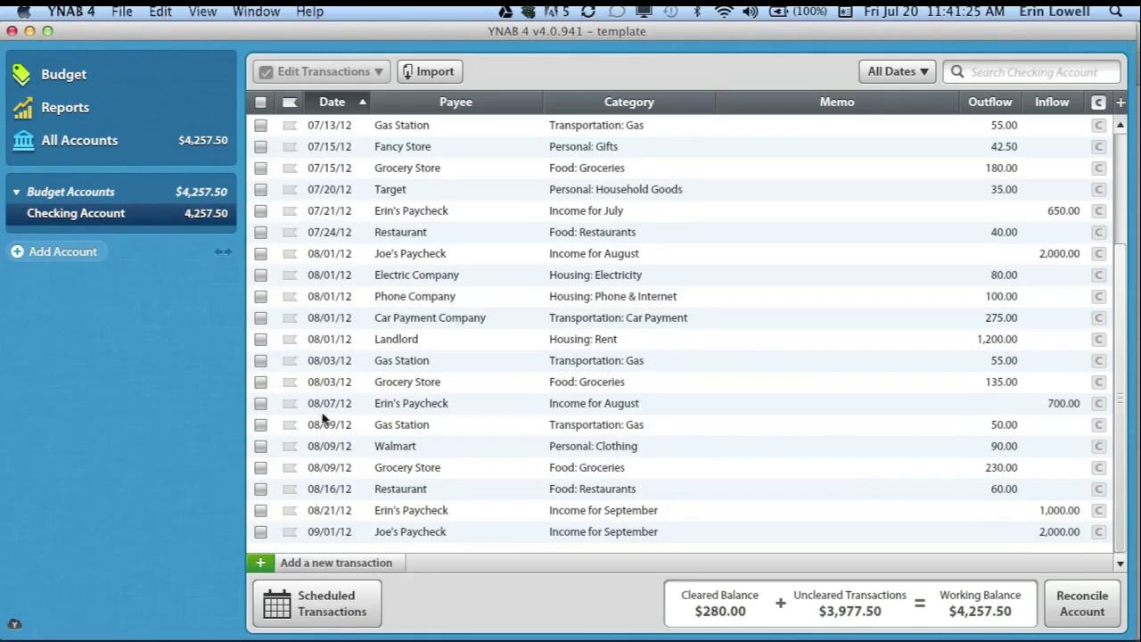
pyautogui.click(379, 560)
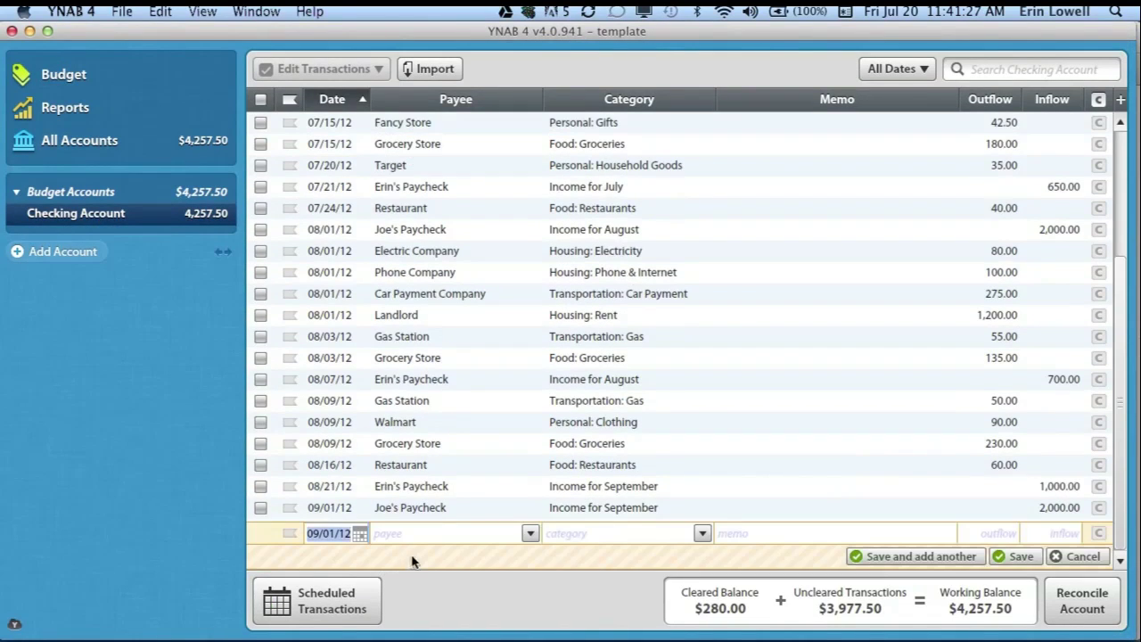
pyautogui.write('Car In')
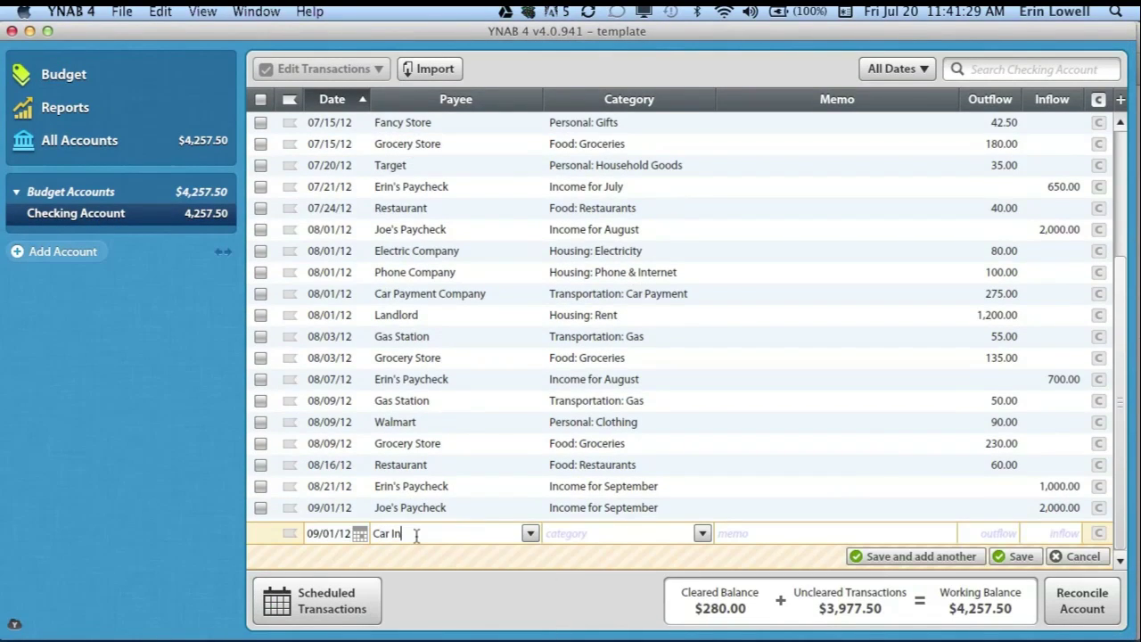
pyautogui.write('surance Company')
# - Categorize the transaction as Transportation: Car Insurance with an outflow of 225, save it, and return to the budget
pyautogui.press('Tab')
pyautogui.write('car')
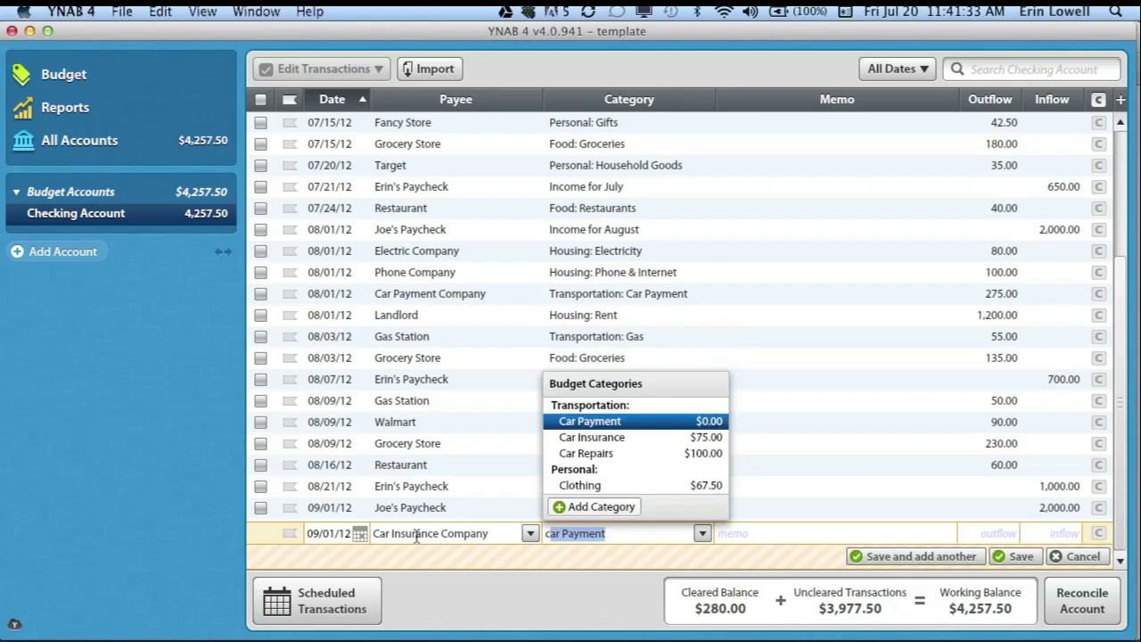
pyautogui.press('Down')
pyautogui.press('Tab')
pyautogui.press('Tab')
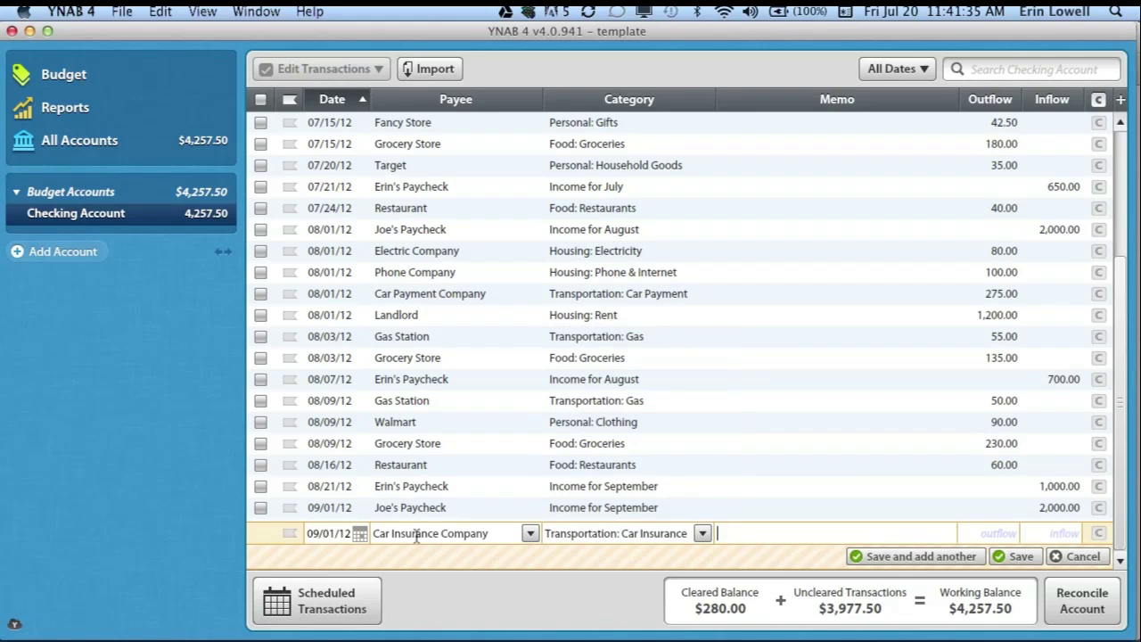
pyautogui.write('225')
pyautogui.press('Return')
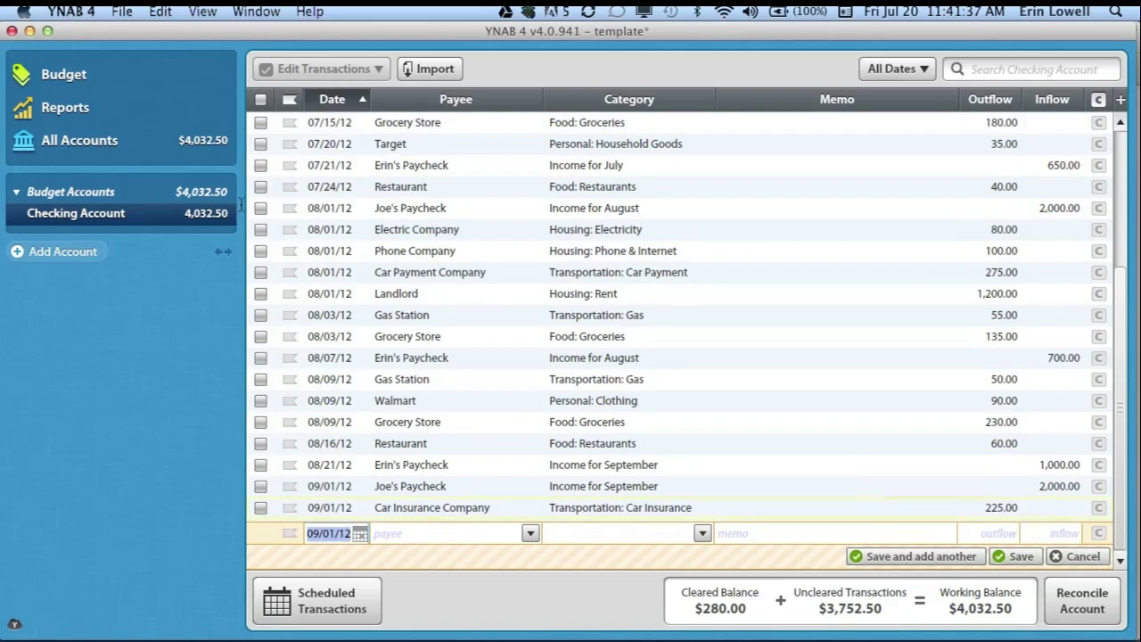
pyautogui.click(60, 79)
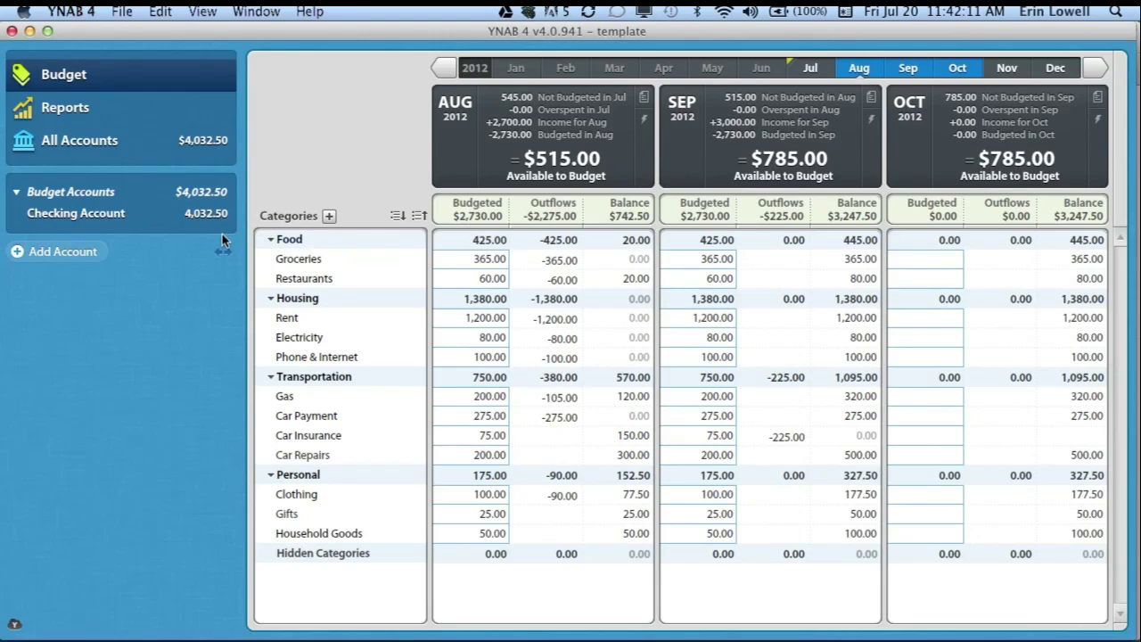
# - Record a Checking Account paycheck dated 09/01/12 with the 08/21/12 paycheck's payee, category Income for October and an inflow of 900
pyautogui.click(193, 222)
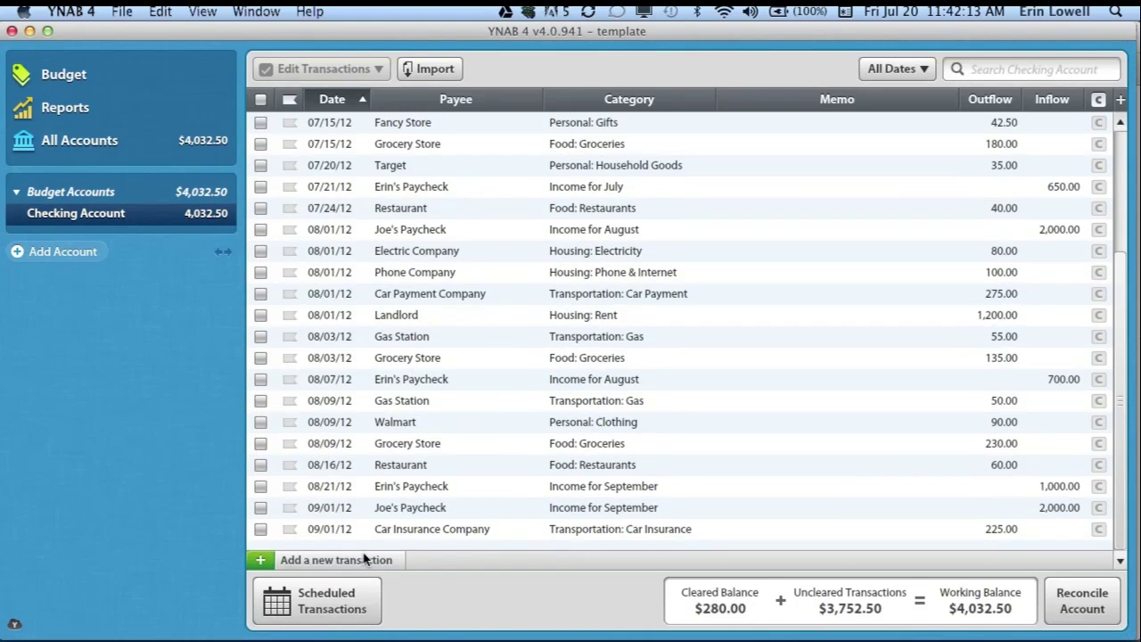
pyautogui.click(378, 559)
pyautogui.click(422, 533)
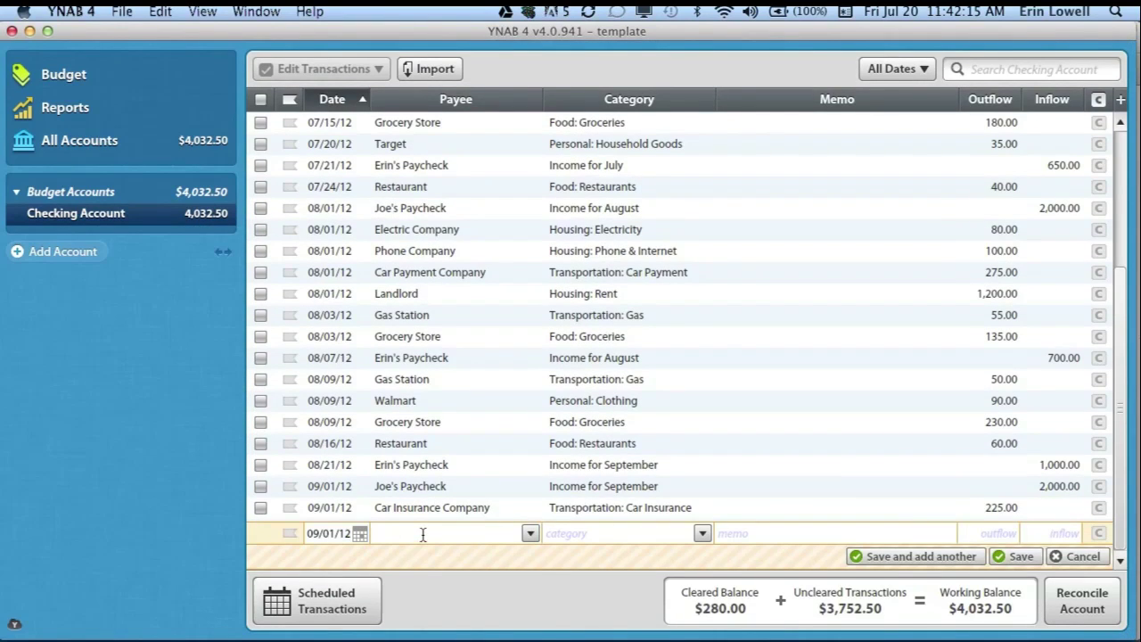
pyautogui.write("Erin's Paycheck")
pyautogui.press('Tab')
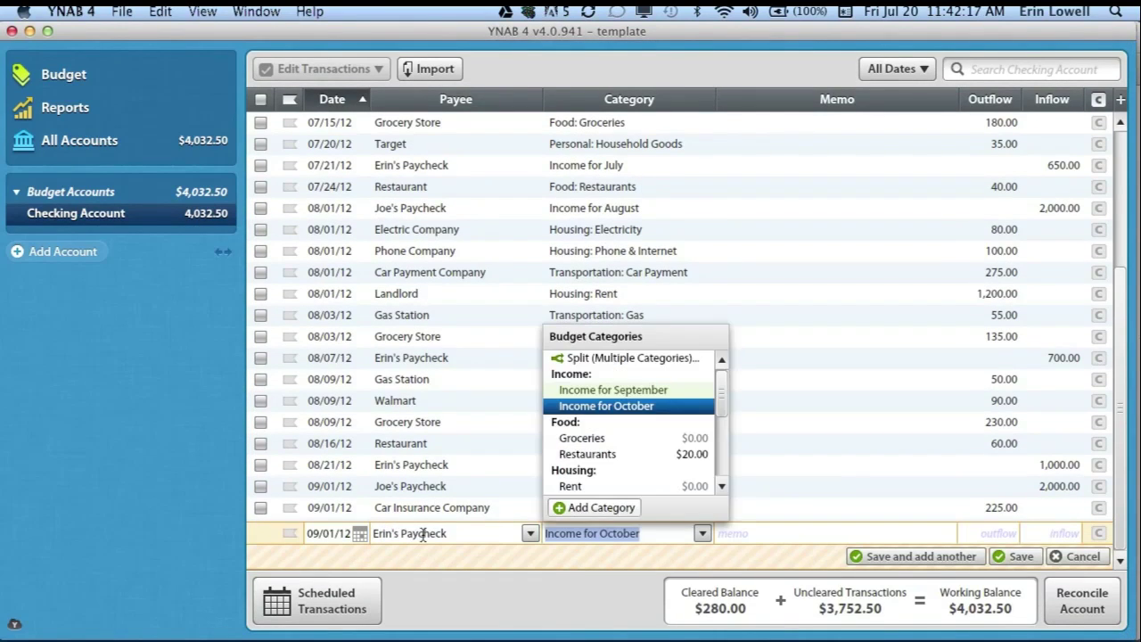
pyautogui.press('Tab')
pyautogui.press('Tab')
pyautogui.press('Tab')
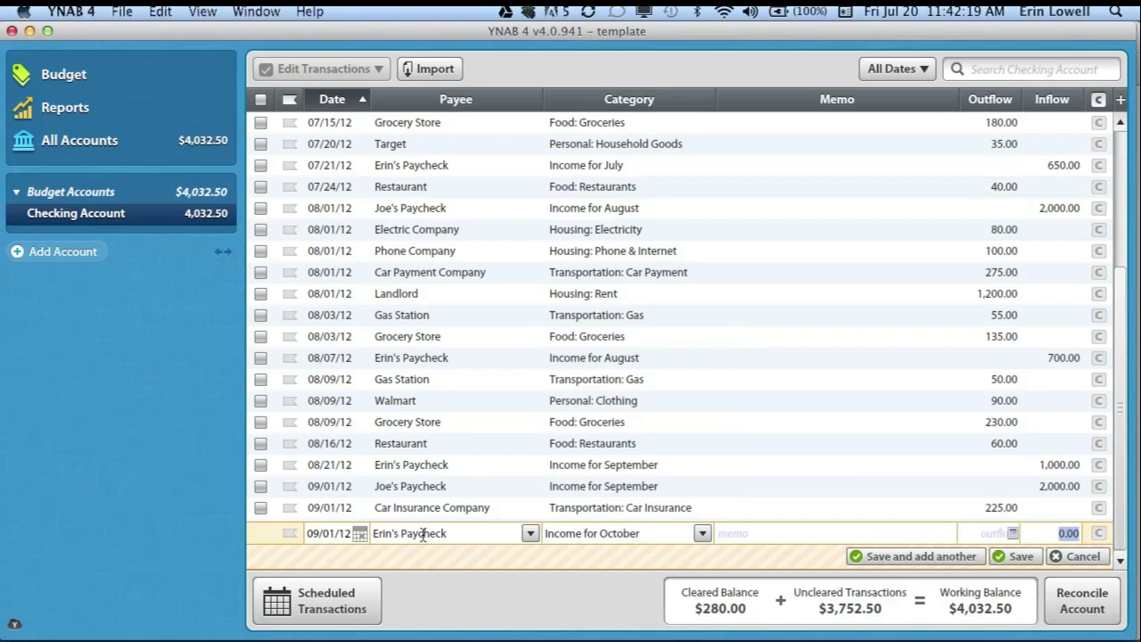
pyautogui.write('900')
pyautogui.press('Return')
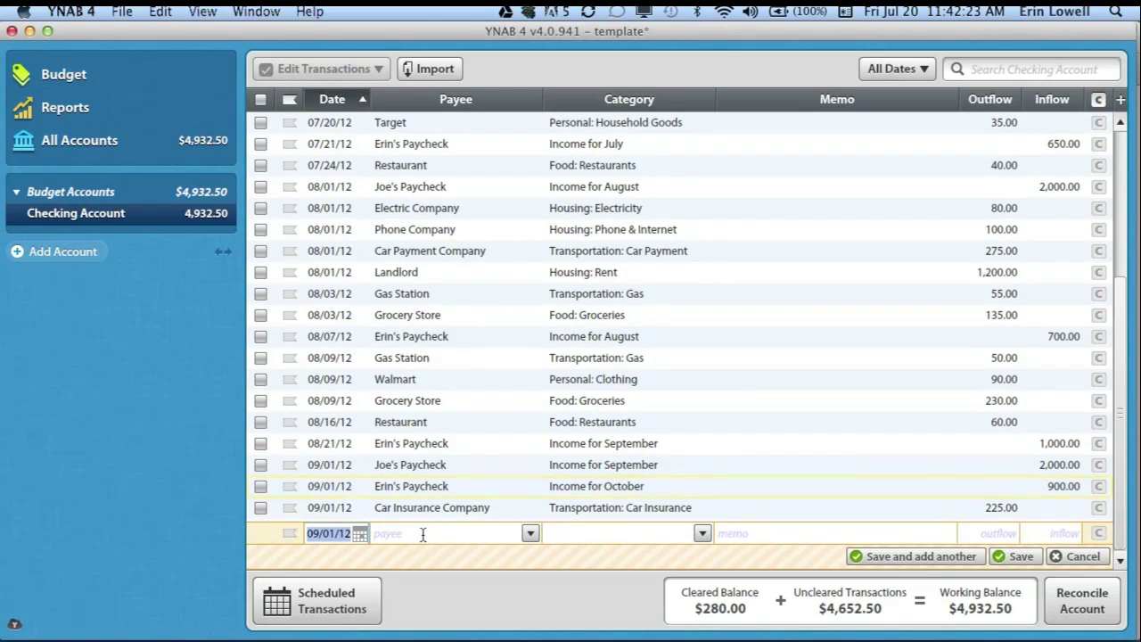
# - Set the date of the next new transaction to 09/15/12
pyautogui.press('+')
pyautogui.press('+')
pyautogui.press('+')
pyautogui.press('+')
pyautogui.press('+')
pyautogui.press('+')
pyautogui.press('+')
pyautogui.press('+')
pyautogui.press('+')
pyautogui.press('+')
pyautogui.press('+')
pyautogui.press('+')
pyautogui.press('+')
pyautogui.press('+')
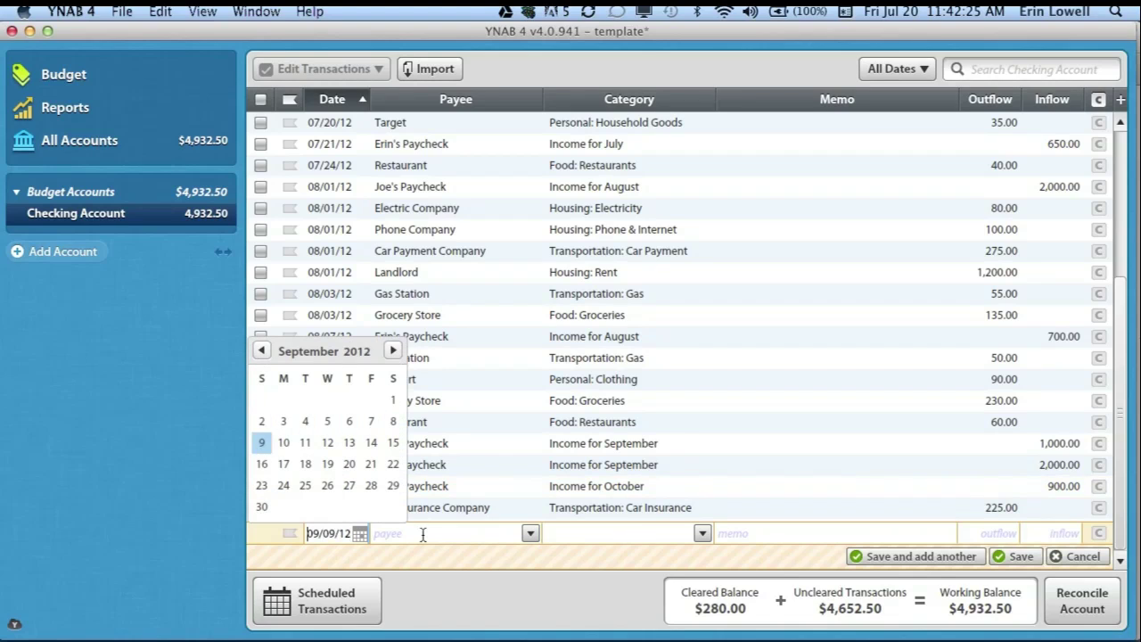
pyautogui.press('Tab')
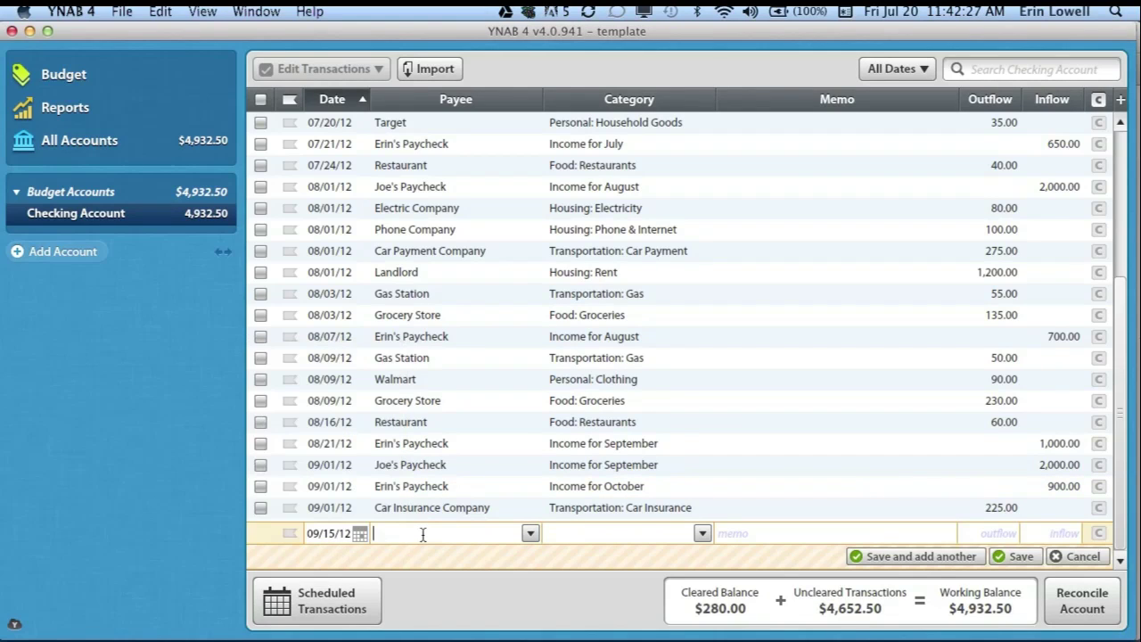
# - Enter the 08/21/12 paycheck's payee with category Income for October and an inflow of 900, save the transaction, and return to the budget
pyautogui.write("Erin's Paycheck")
pyautogui.press('Tab')
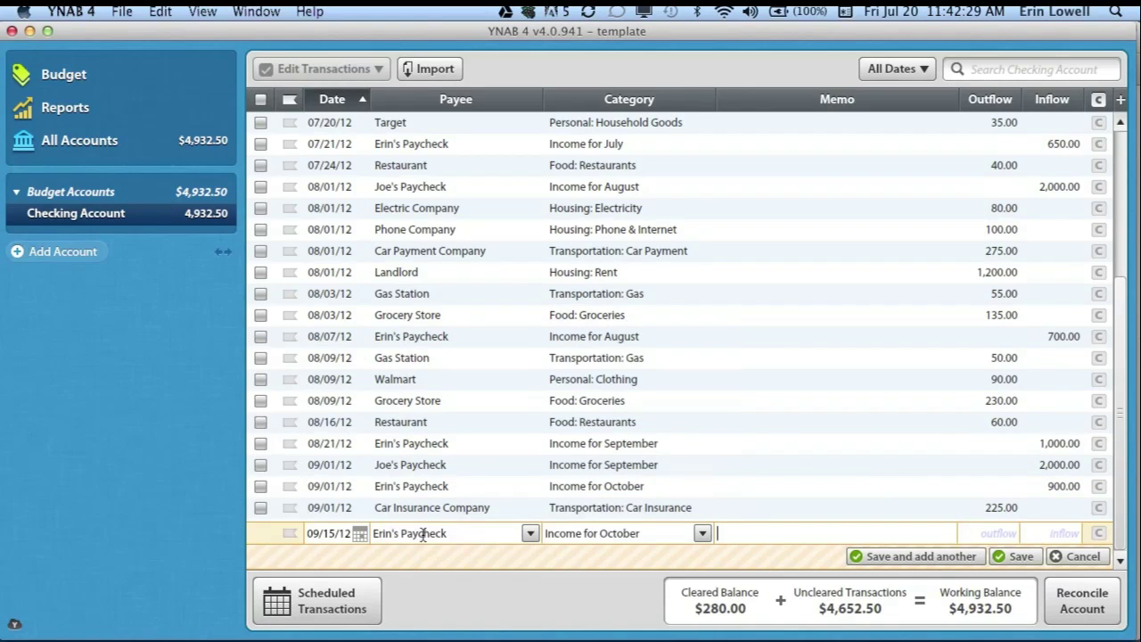
pyautogui.press('Tab')
pyautogui.write('900')
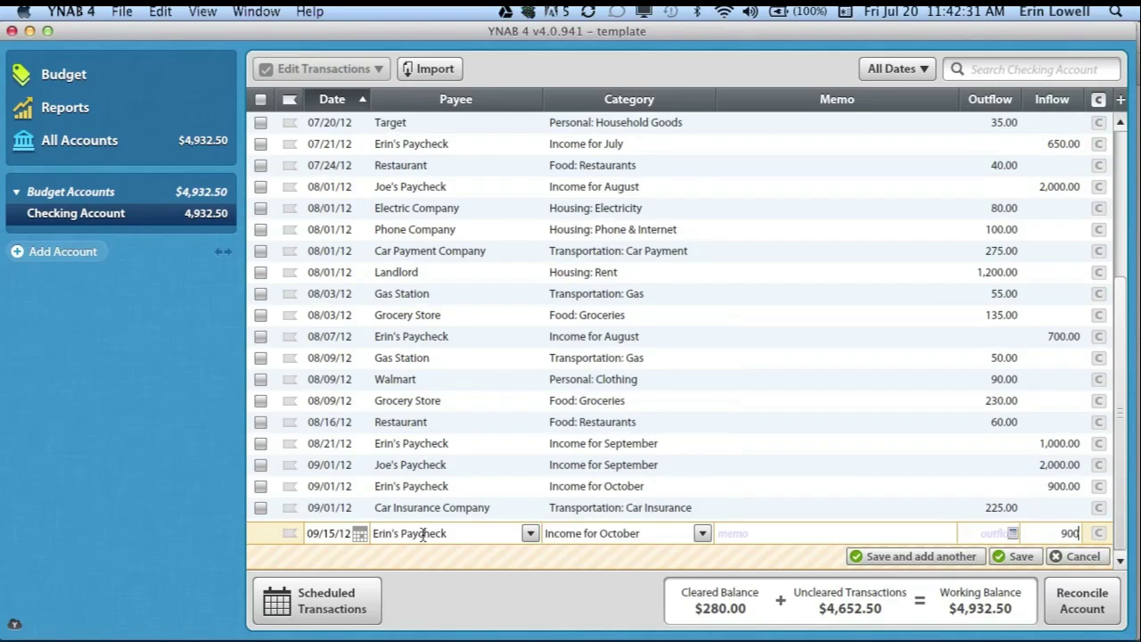
pyautogui.press('Return')
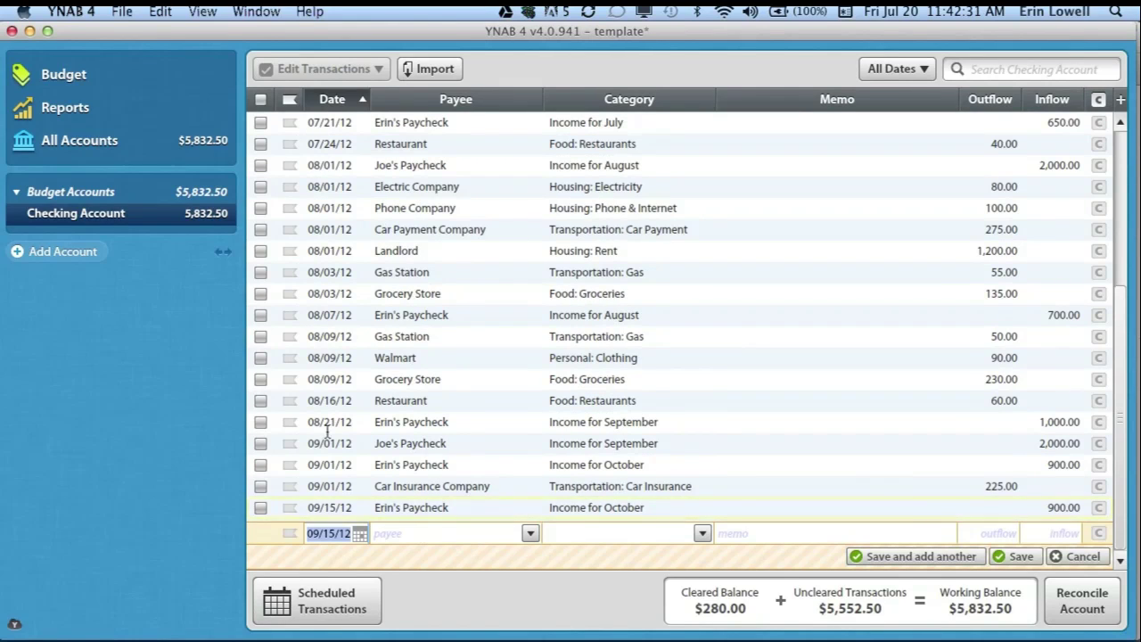
pyautogui.click(128, 73)
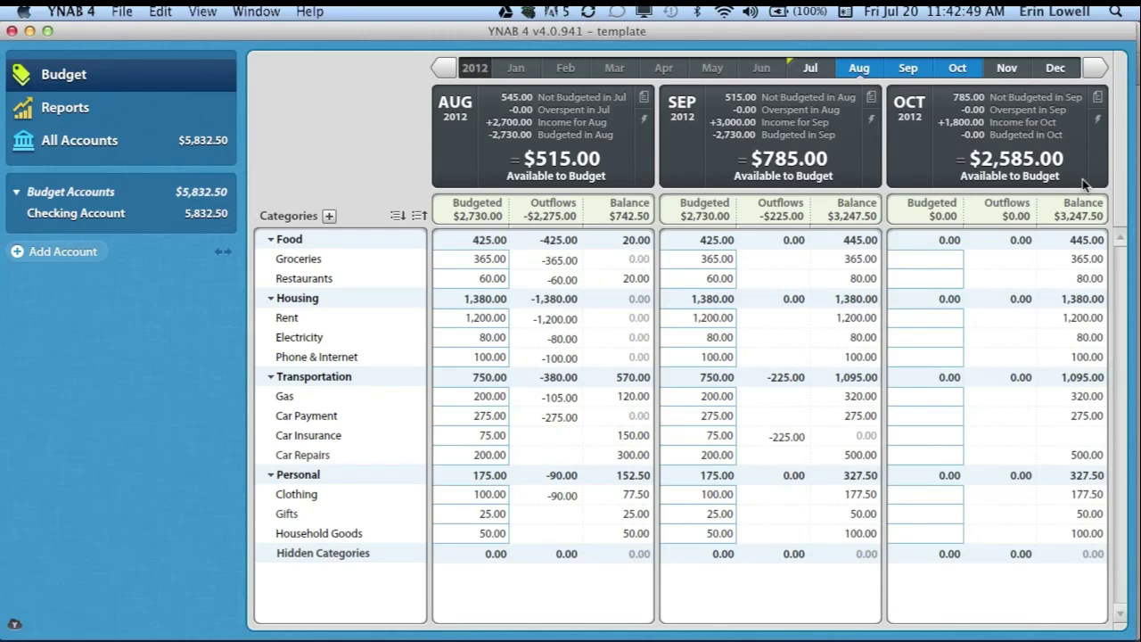
# - Fill in all of October's empty budget cells with the budget values used last month
pyautogui.click(1097, 131)
pyautogui.click(869, 152)
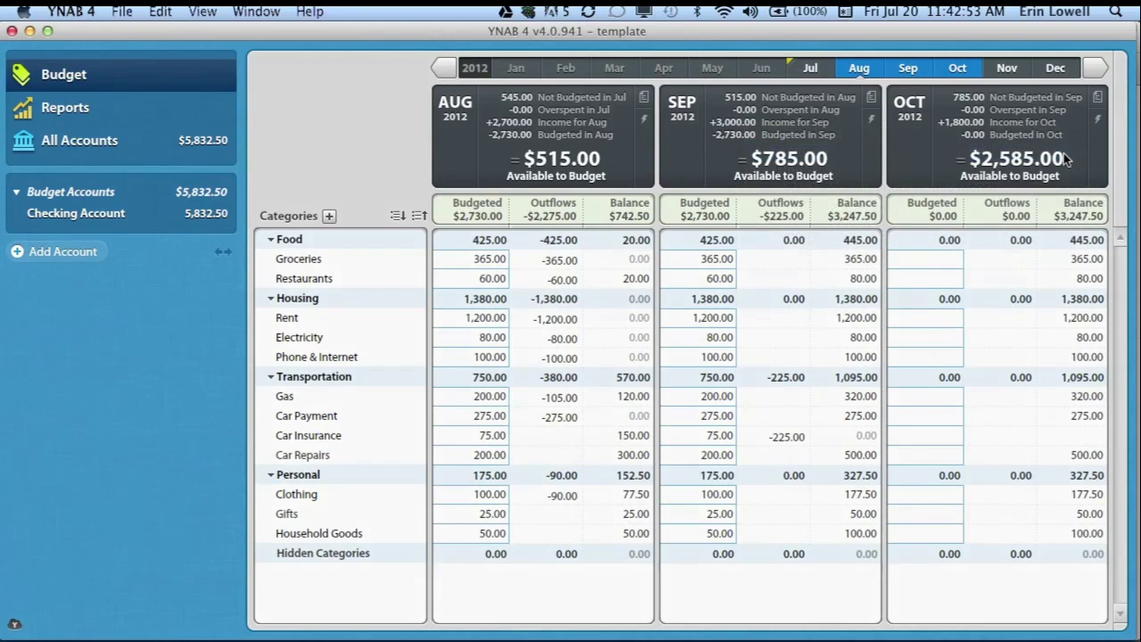
pyautogui.click(797, 408)
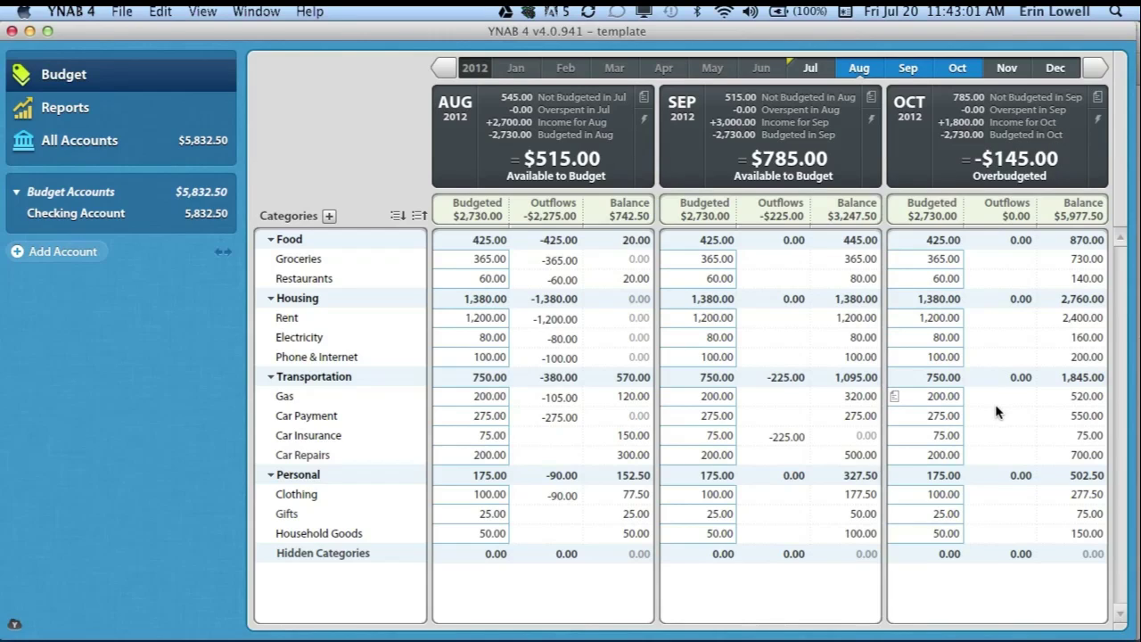
# - Set the October budgeted amount for Clothing to 0
pyautogui.click(946, 493)
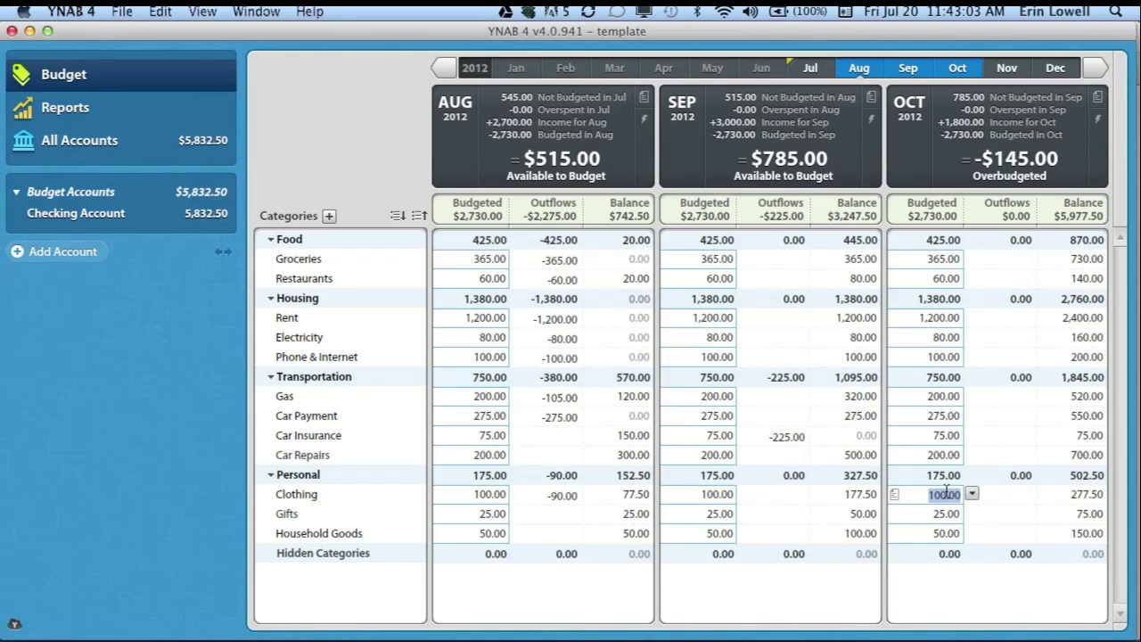
pyautogui.write('0')
pyautogui.press('Return')
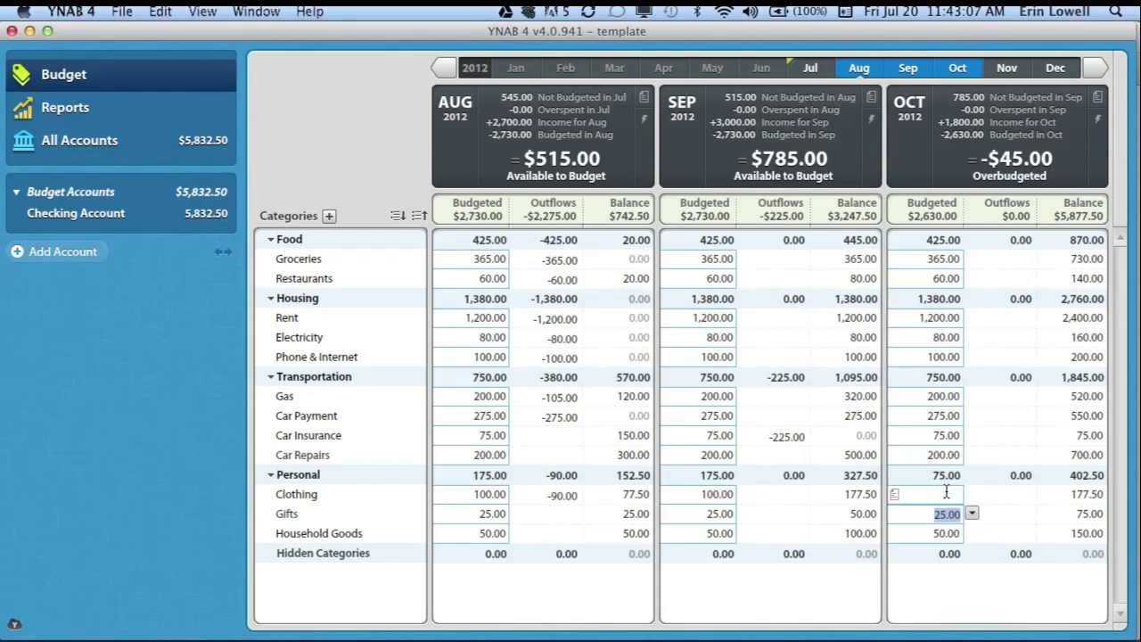
# - Set the October budgeted amount for Clothing to -45
pyautogui.click(947, 493)
pyautogui.write('-45')
pyautogui.press('Return')
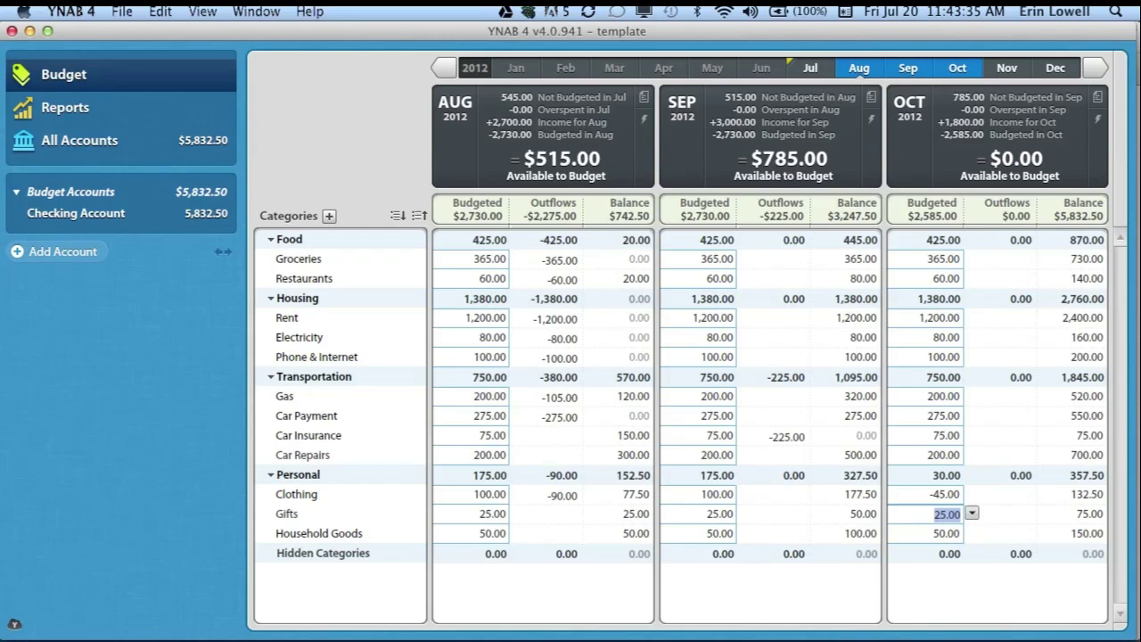
# - Switch to the Introduction to YNAB Master PDF in Preview and advance to page 51
pyautogui.press('super+Tab')
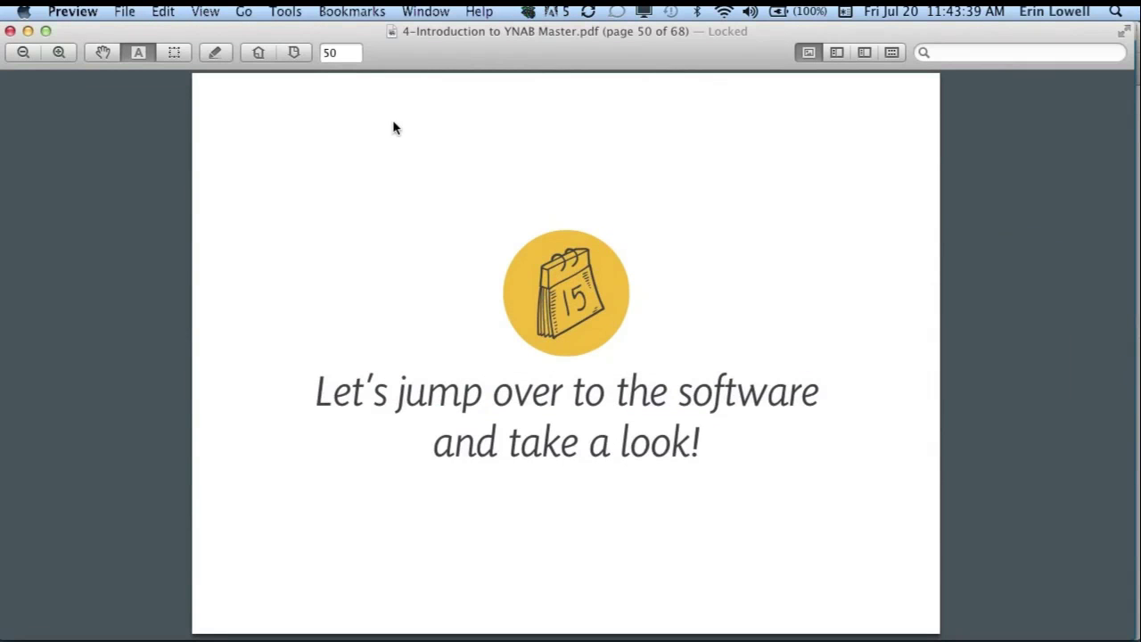
pyautogui.click(294, 52)
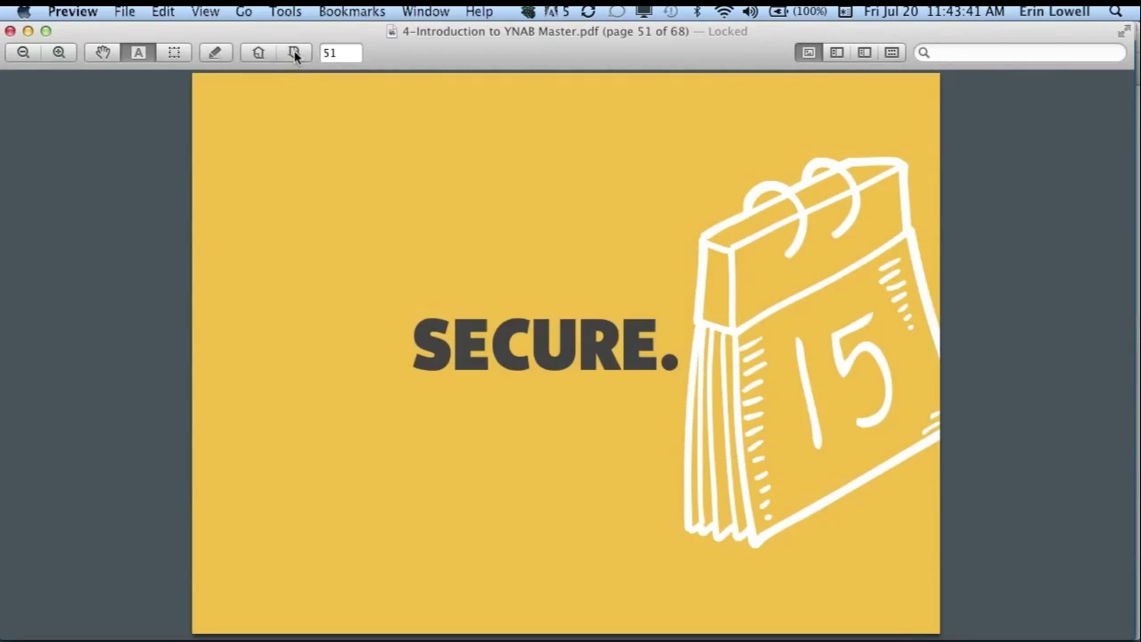
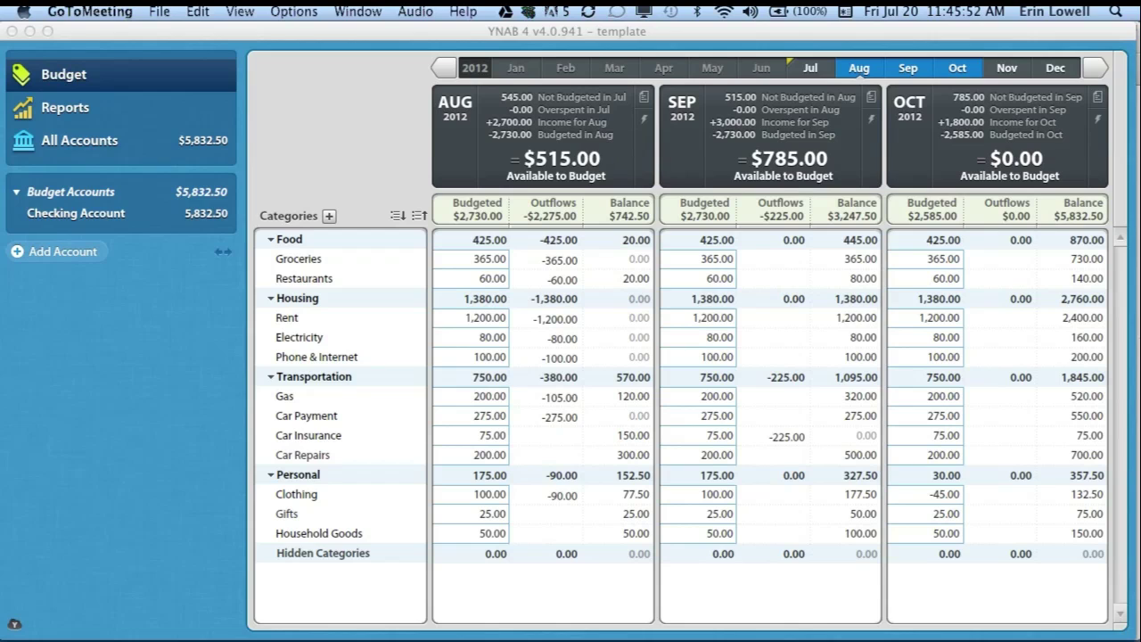
# - Return to YNAB and create a Savings-type budget account named Savings with a current balance of 500
pyautogui.click(82, 252)
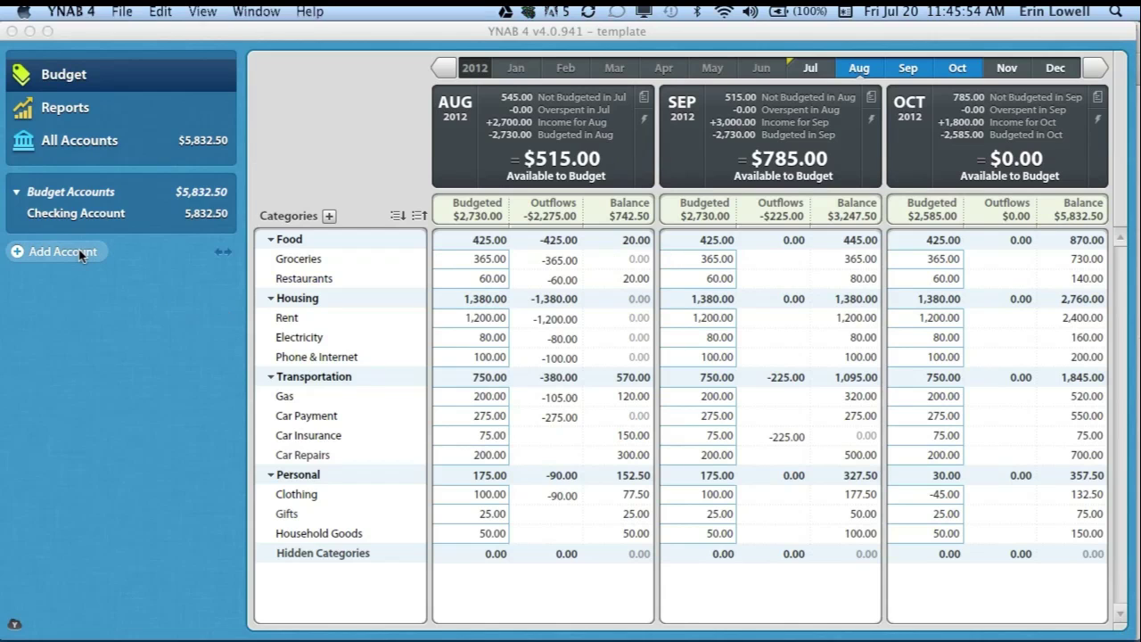
pyautogui.write('Savings')
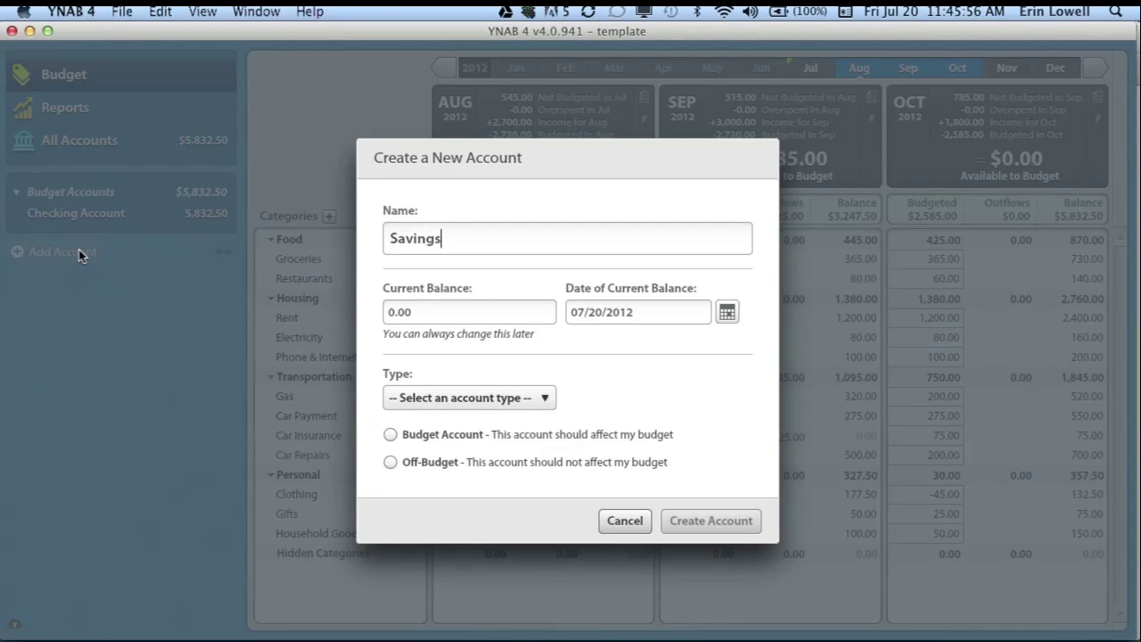
pyautogui.press('Tab')
pyautogui.write('500')
pyautogui.click(417, 400)
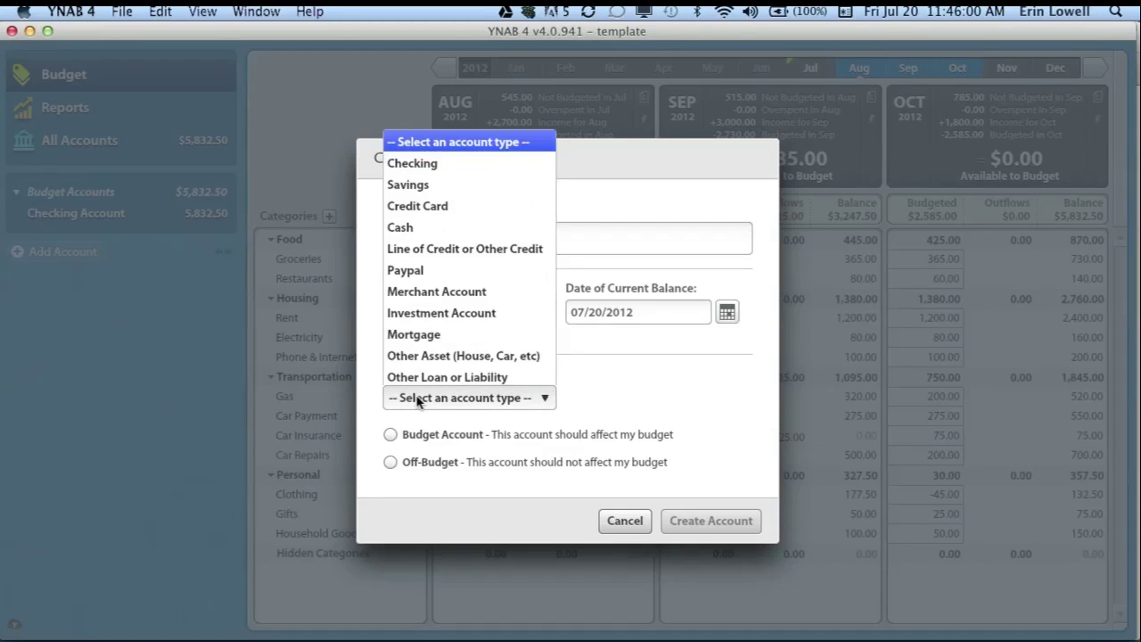
pyautogui.click(406, 184)
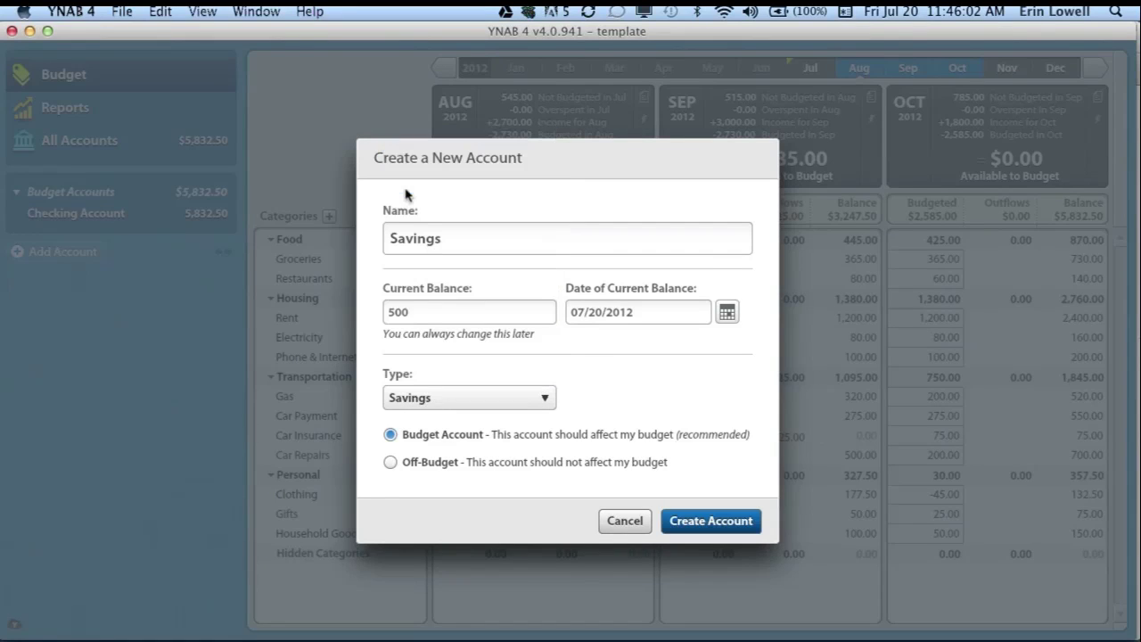
pyautogui.click(695, 522)
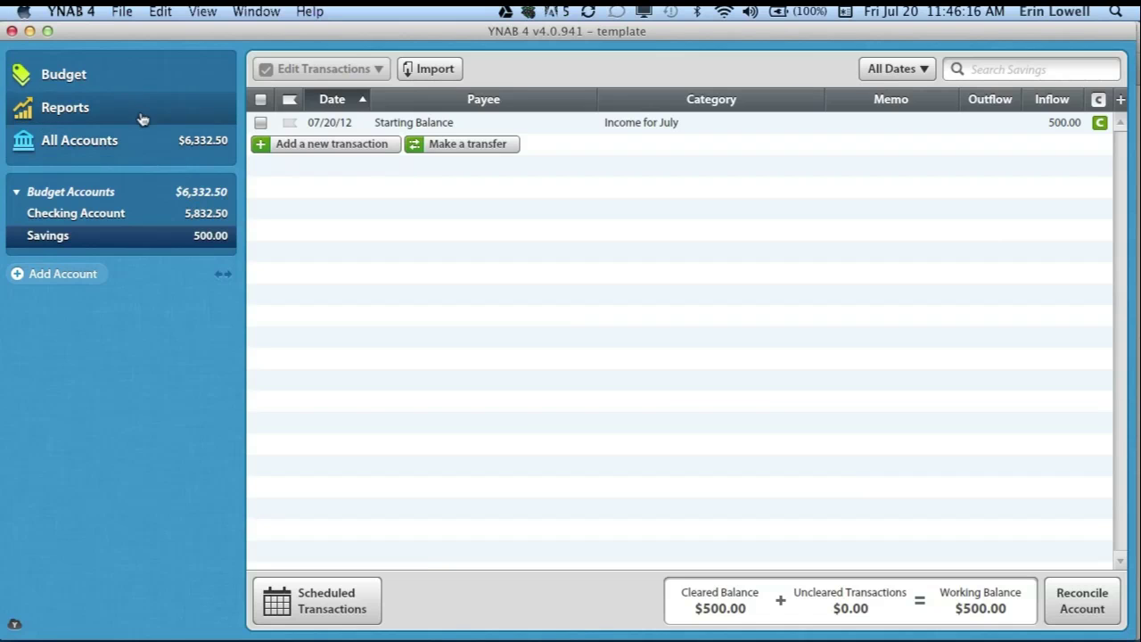
# - Add a new master category named Savings to the budget
pyautogui.click(115, 90)
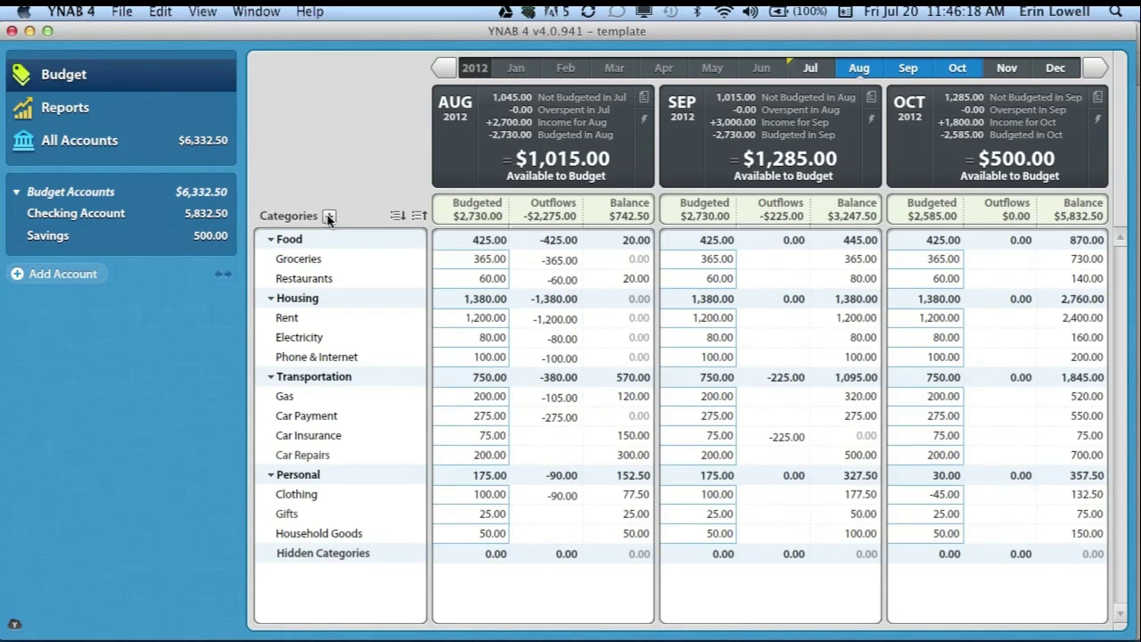
pyautogui.click(329, 216)
pyautogui.write('Sa')
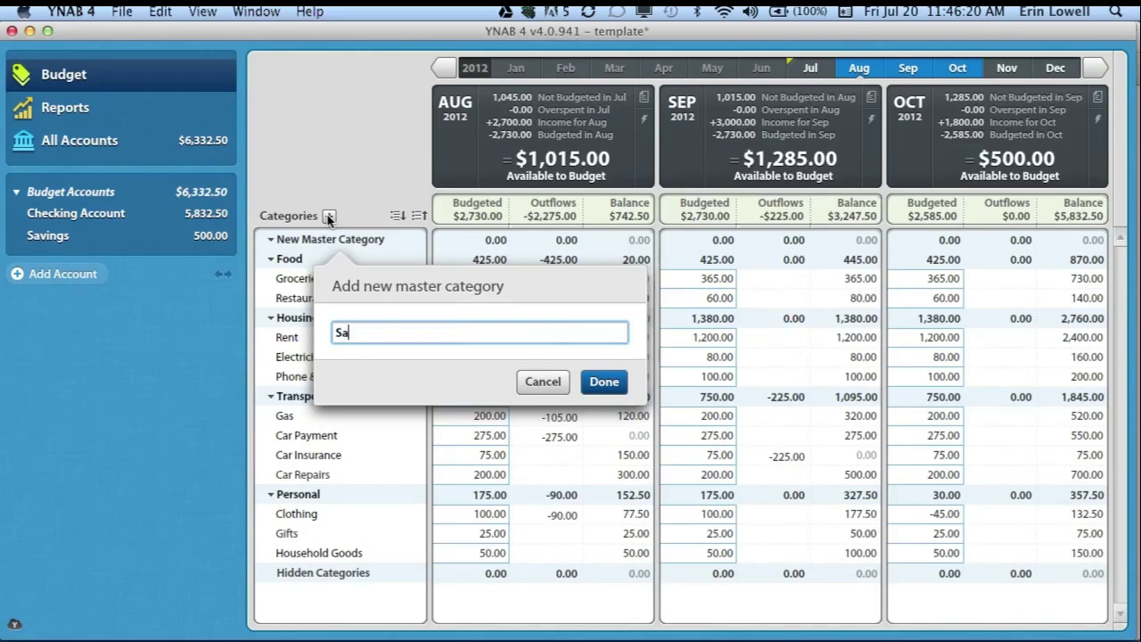
pyautogui.write('vings')
pyautogui.press('Return')
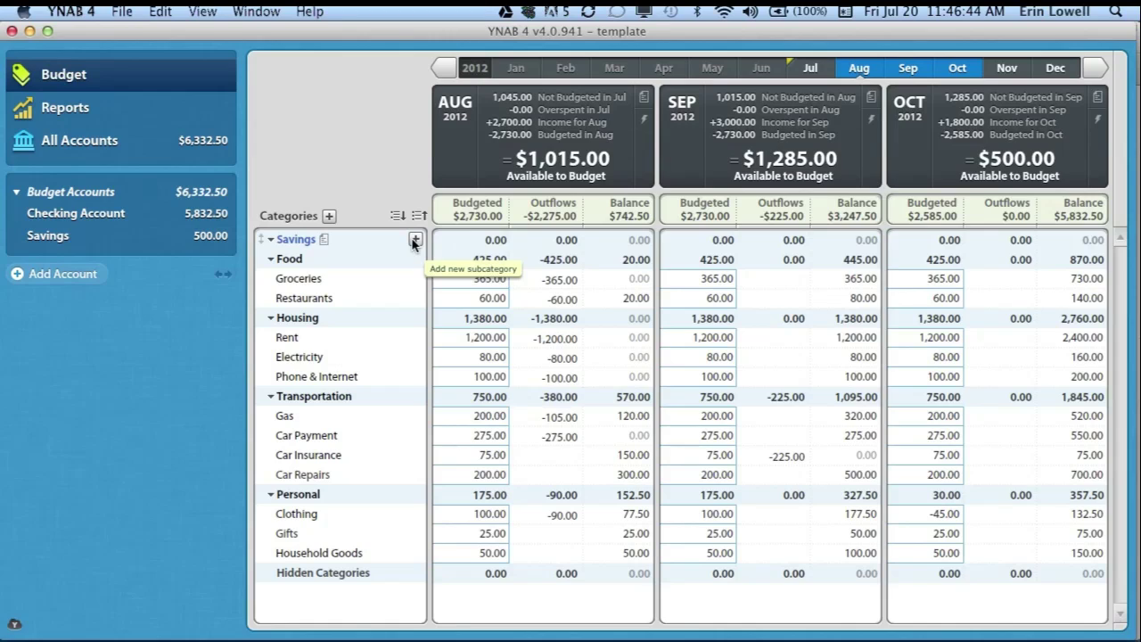
# - Add an Emergency Fund subcategory under the Savings master category and budget 250 for it in August
pyautogui.click(415, 240)
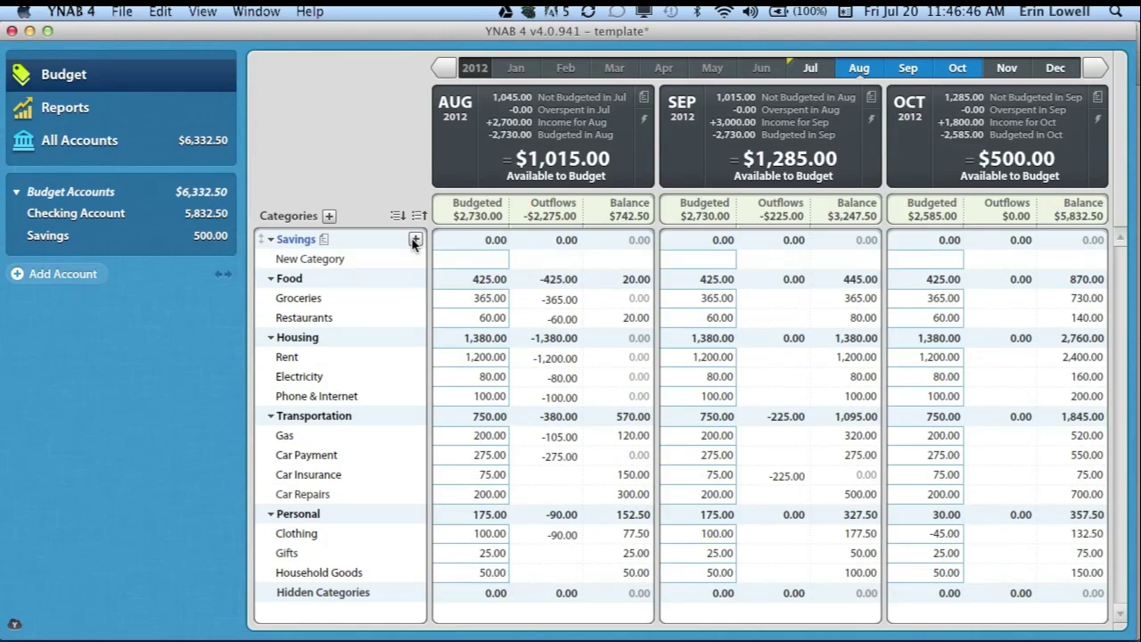
pyautogui.write('E')
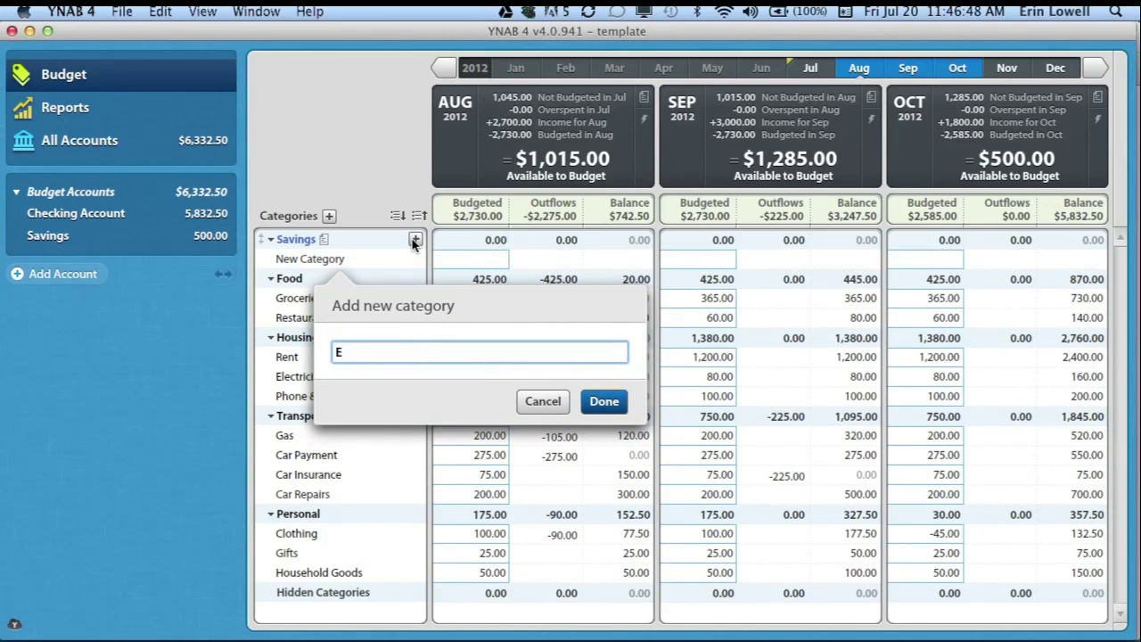
pyautogui.write('mergency Fund')
pyautogui.press('Return')
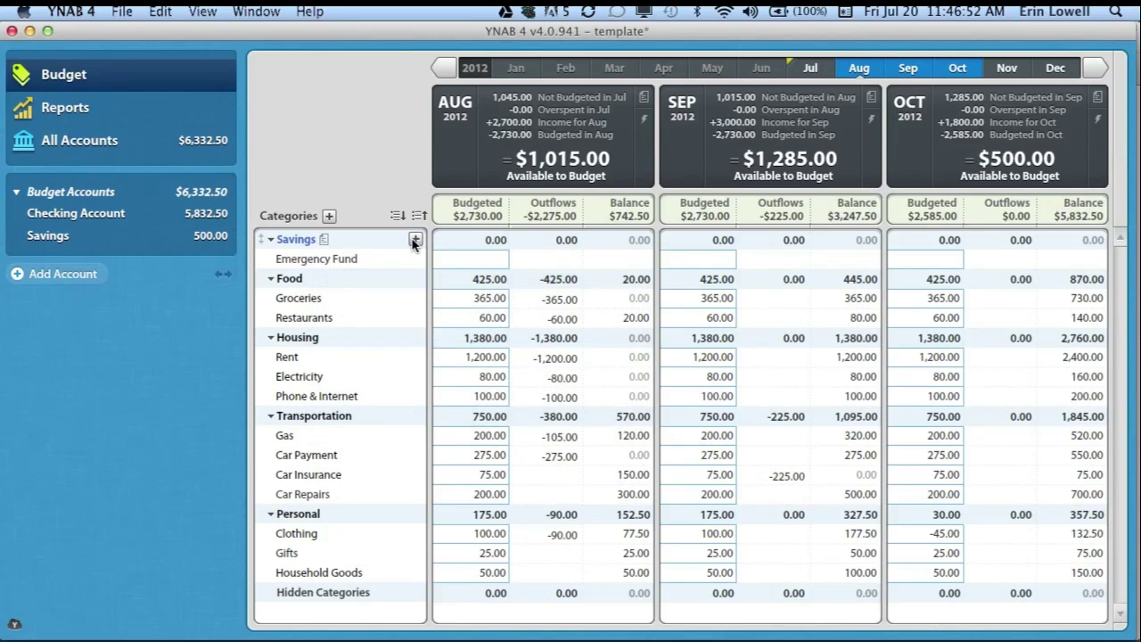
pyautogui.click(448, 260)
pyautogui.write('250')
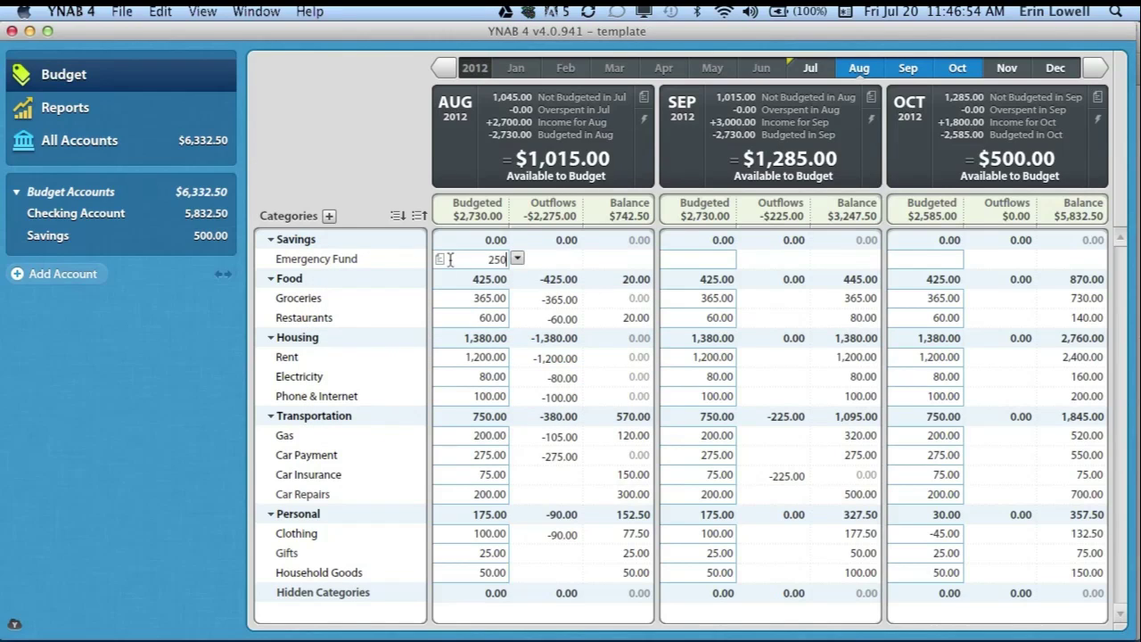
pyautogui.press('Return')
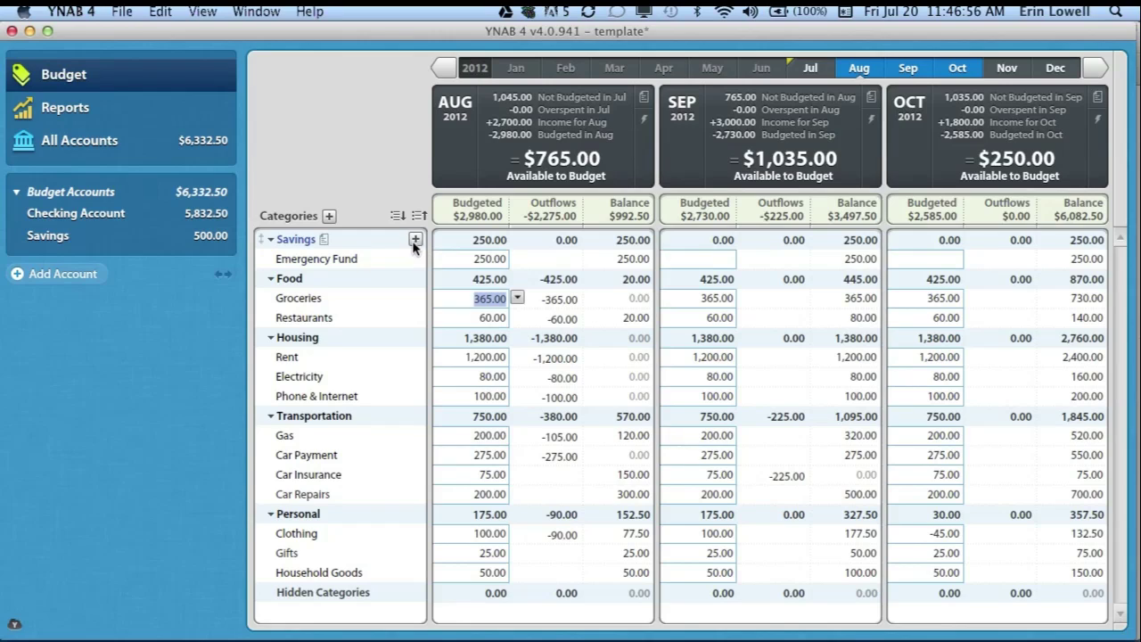
# - Add two more subcategories under Savings, named iPad and New Car
pyautogui.click(415, 241)
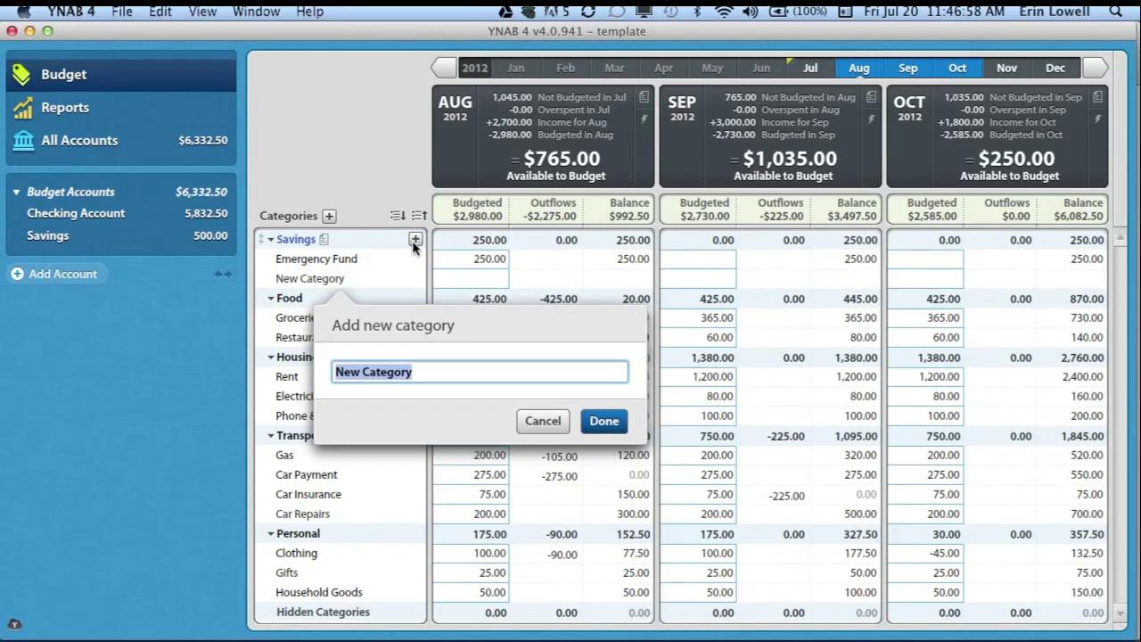
pyautogui.write('iPad')
pyautogui.press('Return')
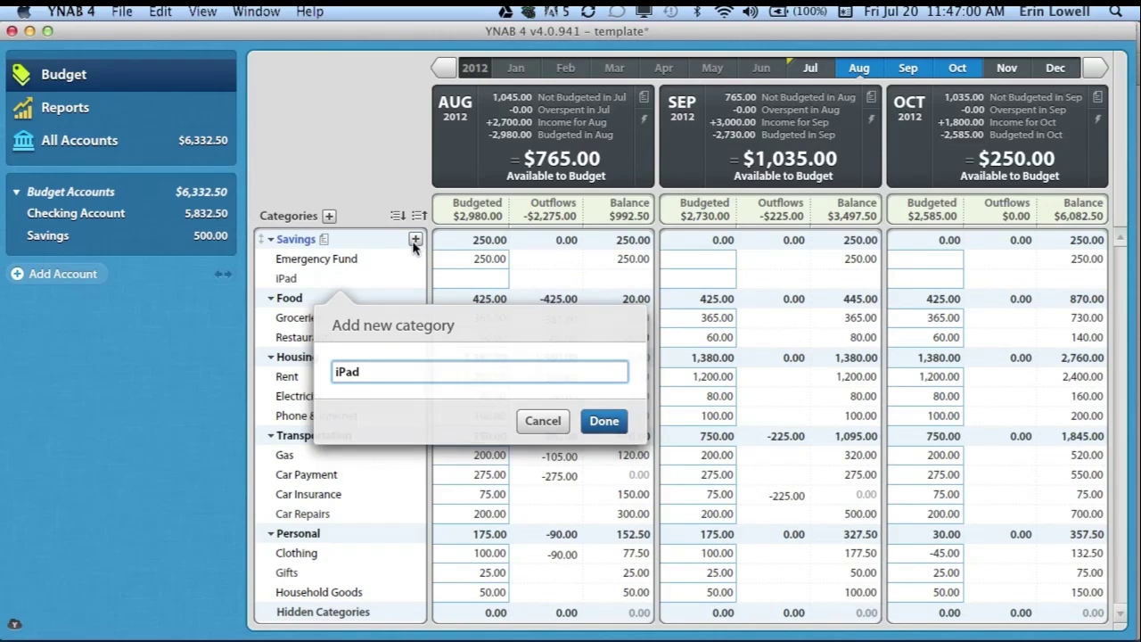
pyautogui.click(414, 240)
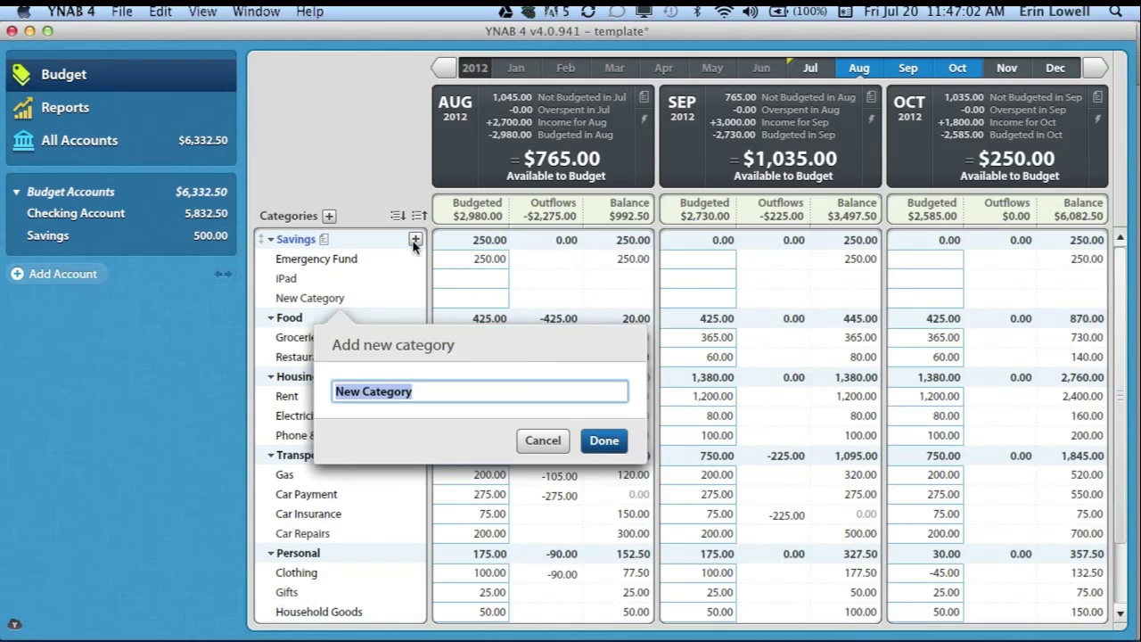
pyautogui.write('New Car')
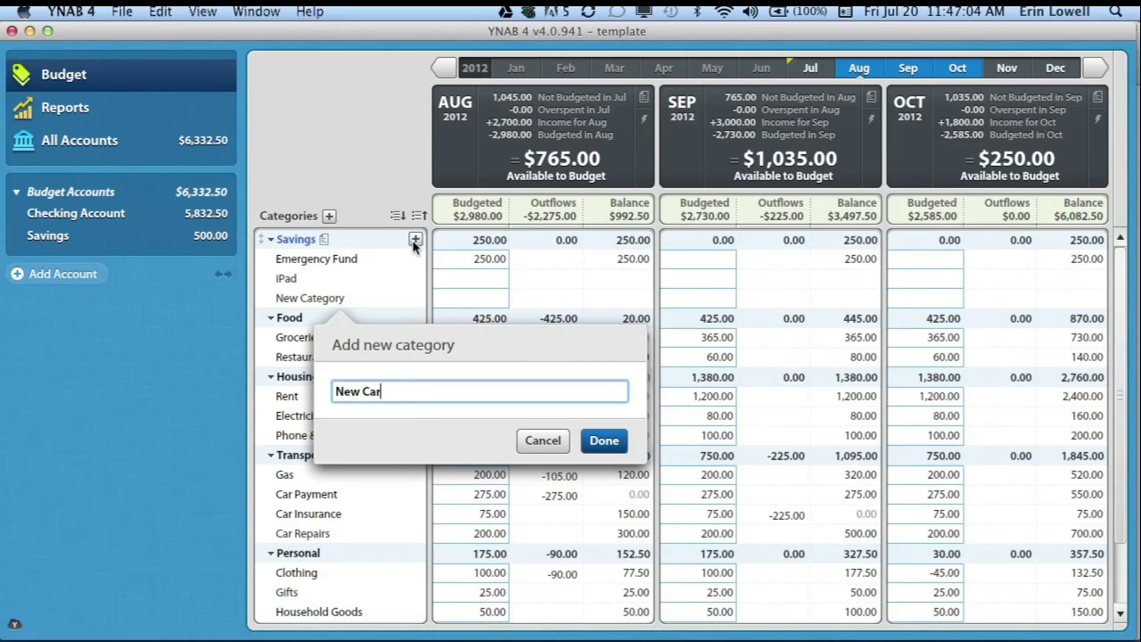
pyautogui.press('Return')
# - Budget 125 each for the iPad and New Car categories in August
pyautogui.click(473, 278)
pyautogui.write('125')
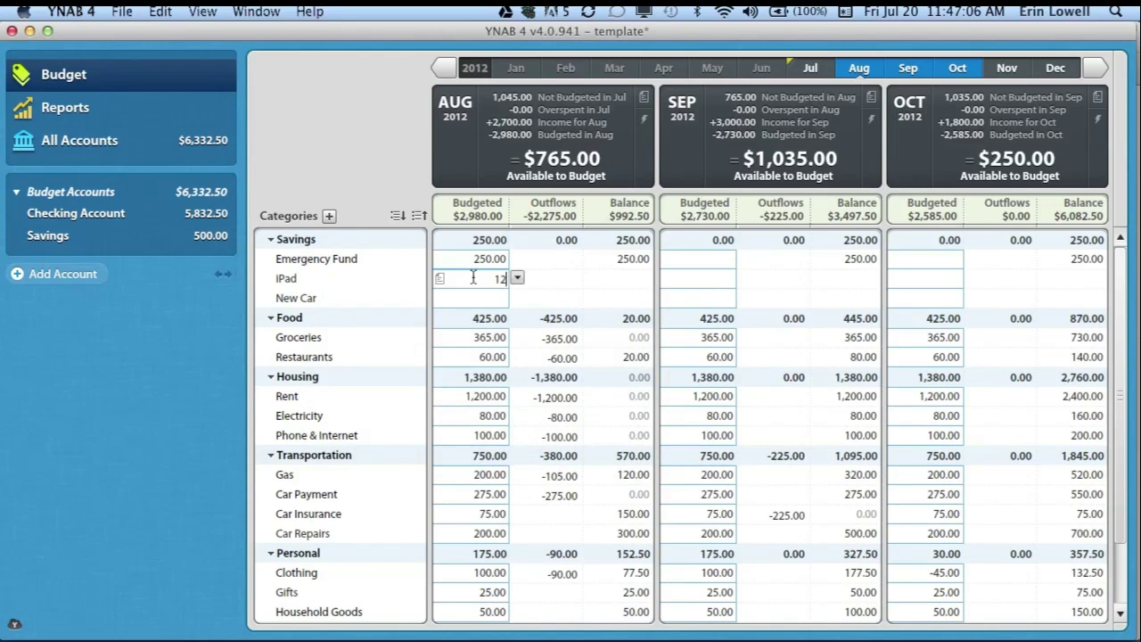
pyautogui.press('Return')
pyautogui.write('00')
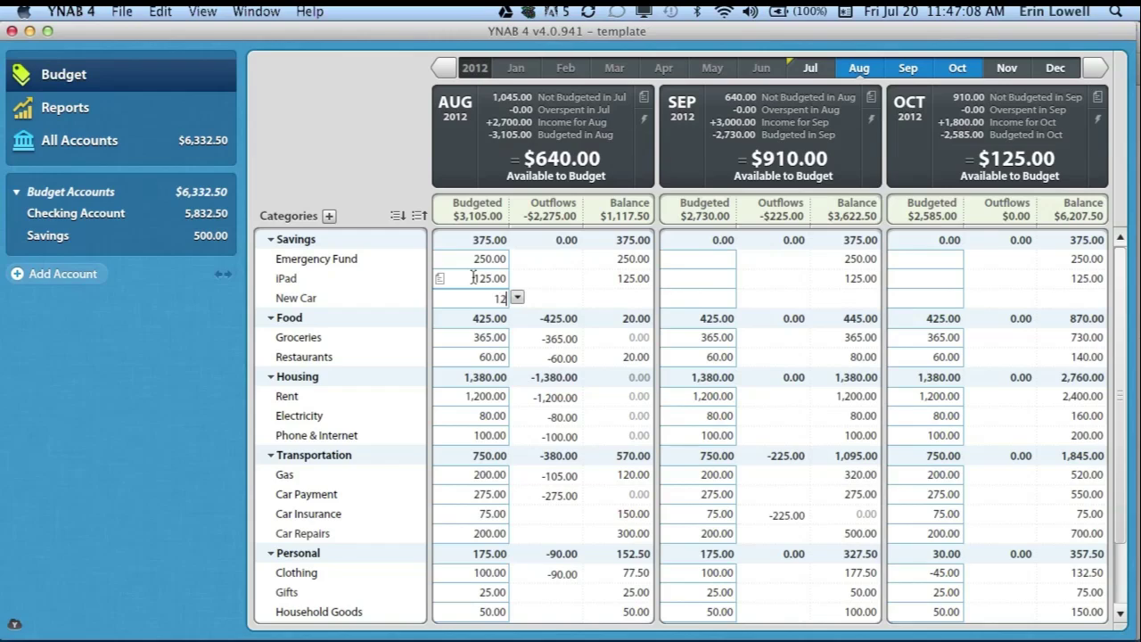
pyautogui.press('Return')
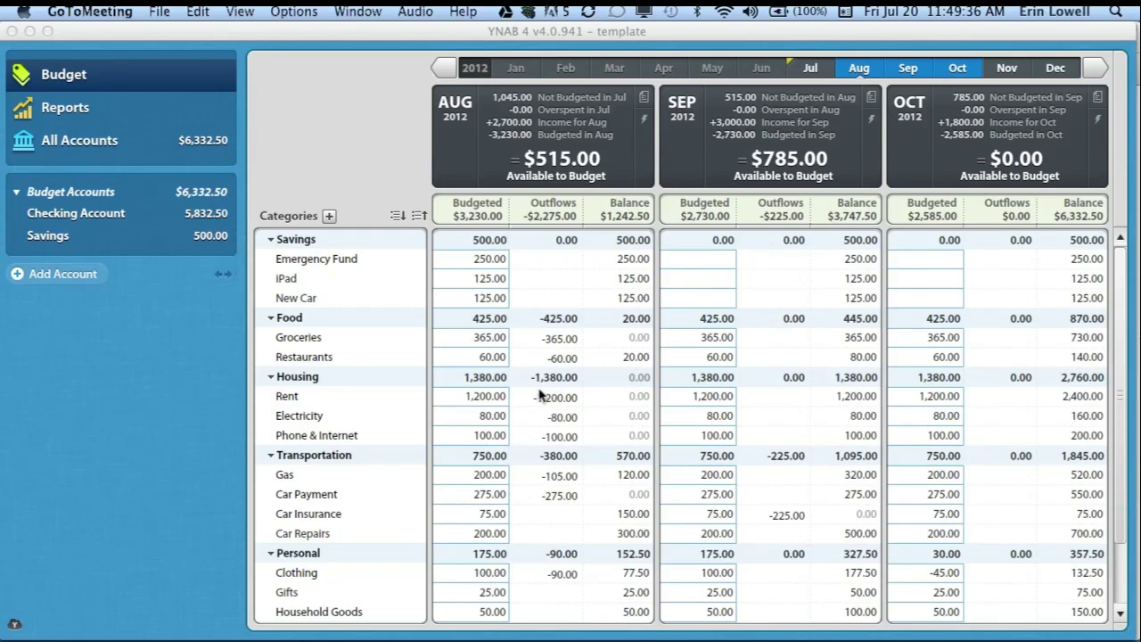
# - Rename the Groceries category to "Groceries $400" and the Restaurants category to "Restaurants $100"
pyautogui.click(299, 337)
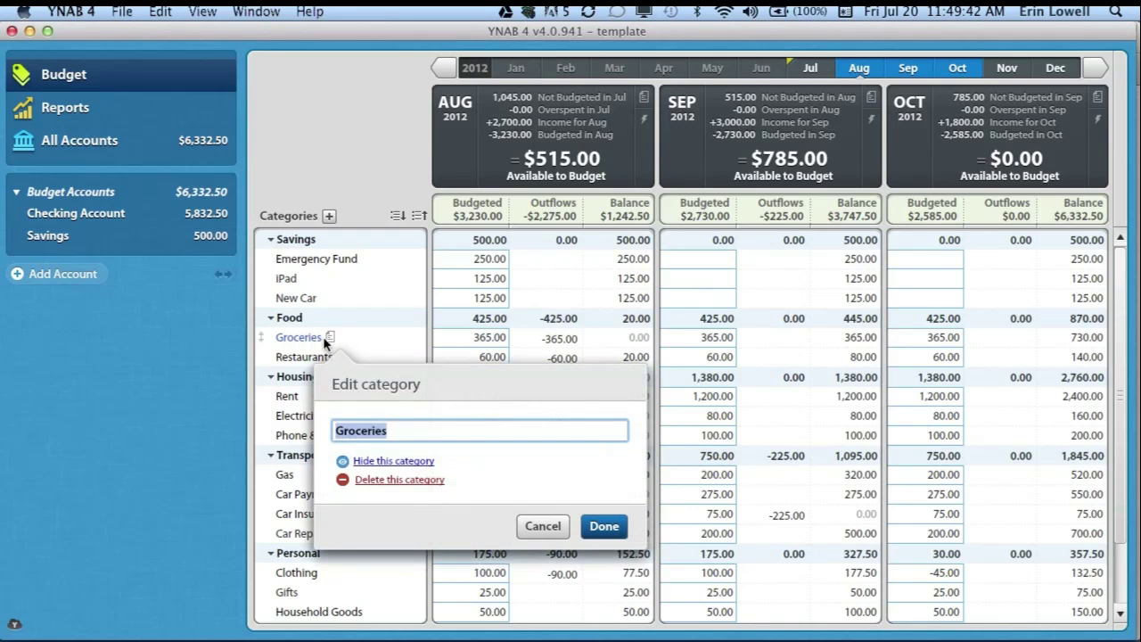
pyautogui.click(408, 428)
pyautogui.write('$400')
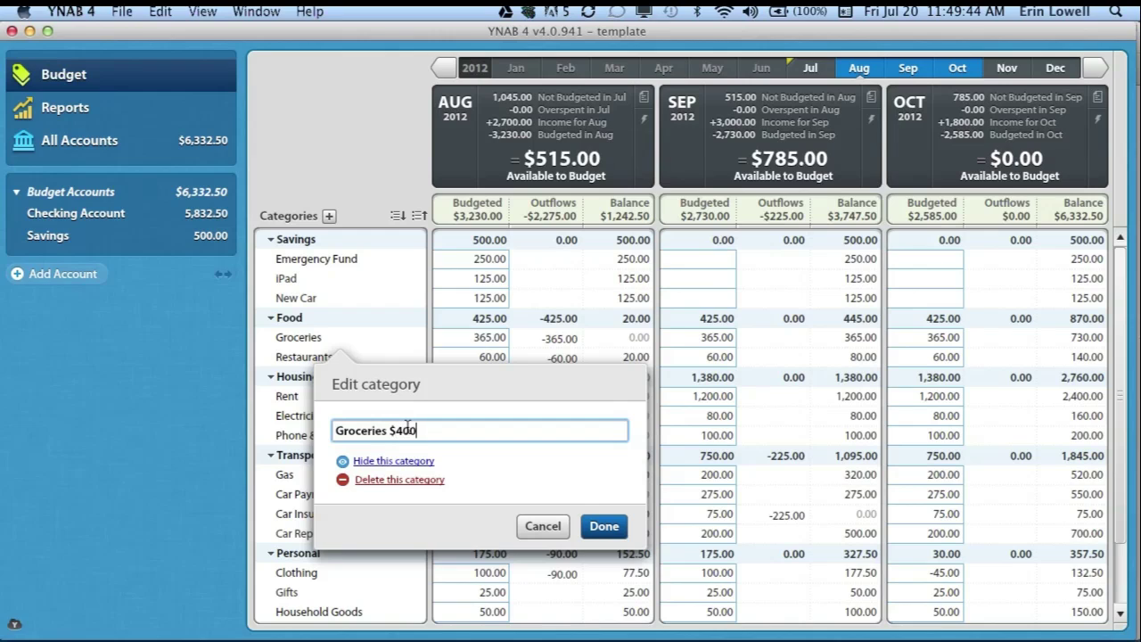
pyautogui.press('Return')
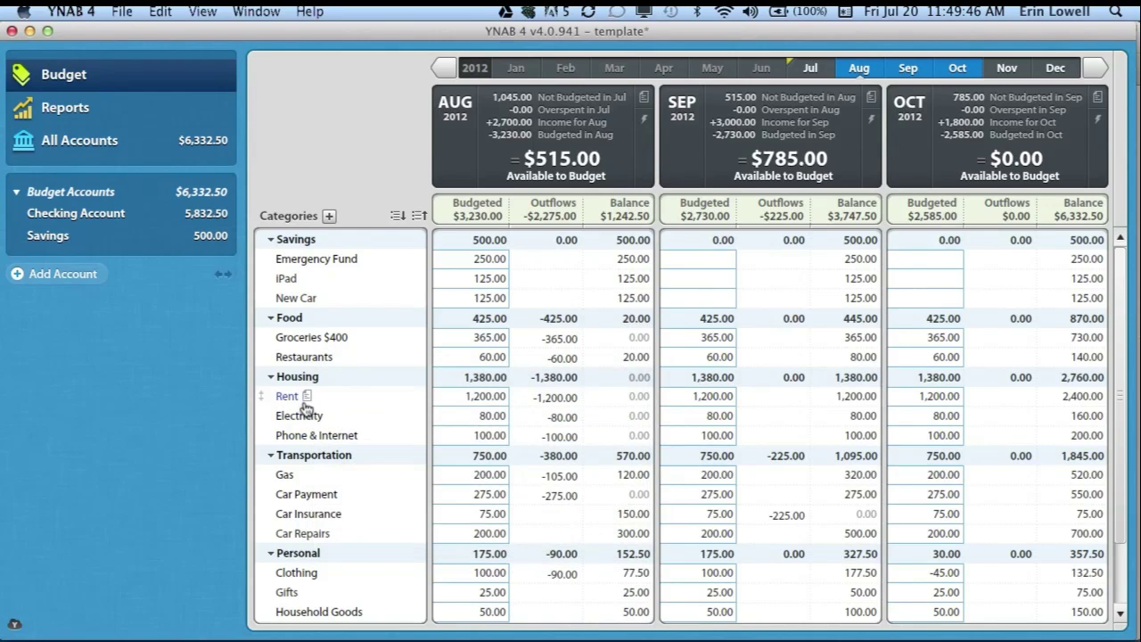
pyautogui.click(307, 358)
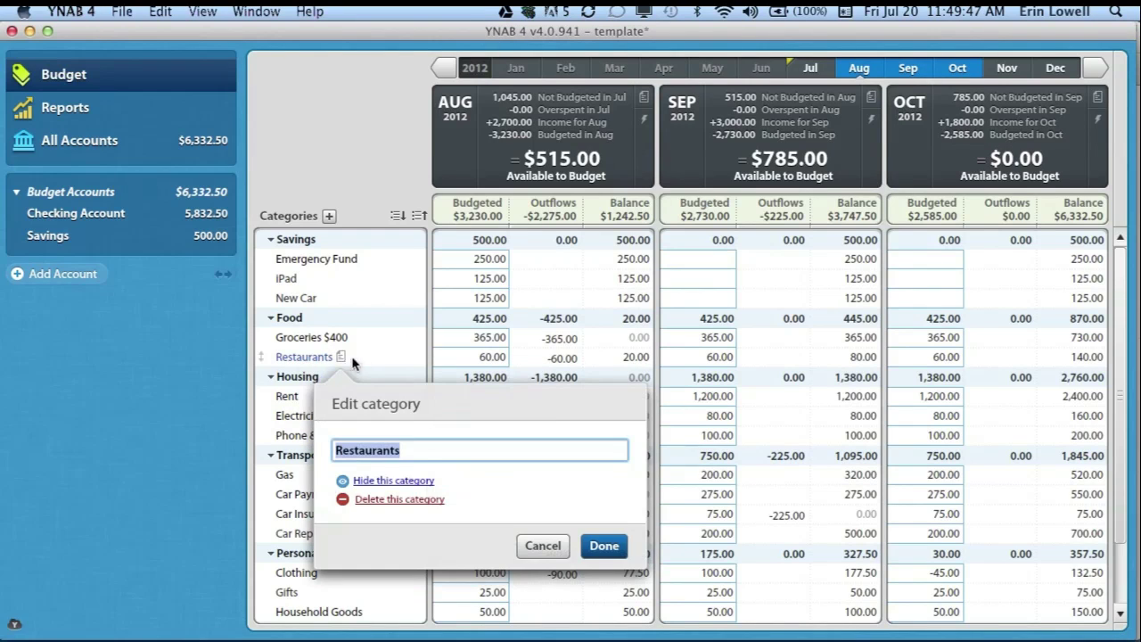
pyautogui.click(424, 451)
pyautogui.write('$100')
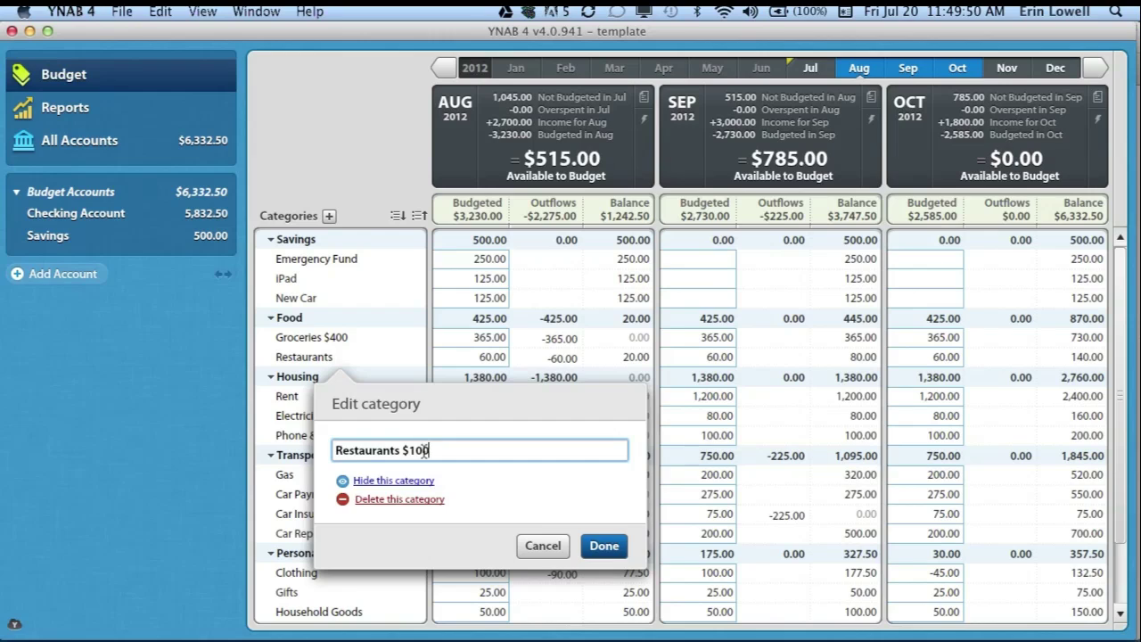
pyautogui.press('Return')
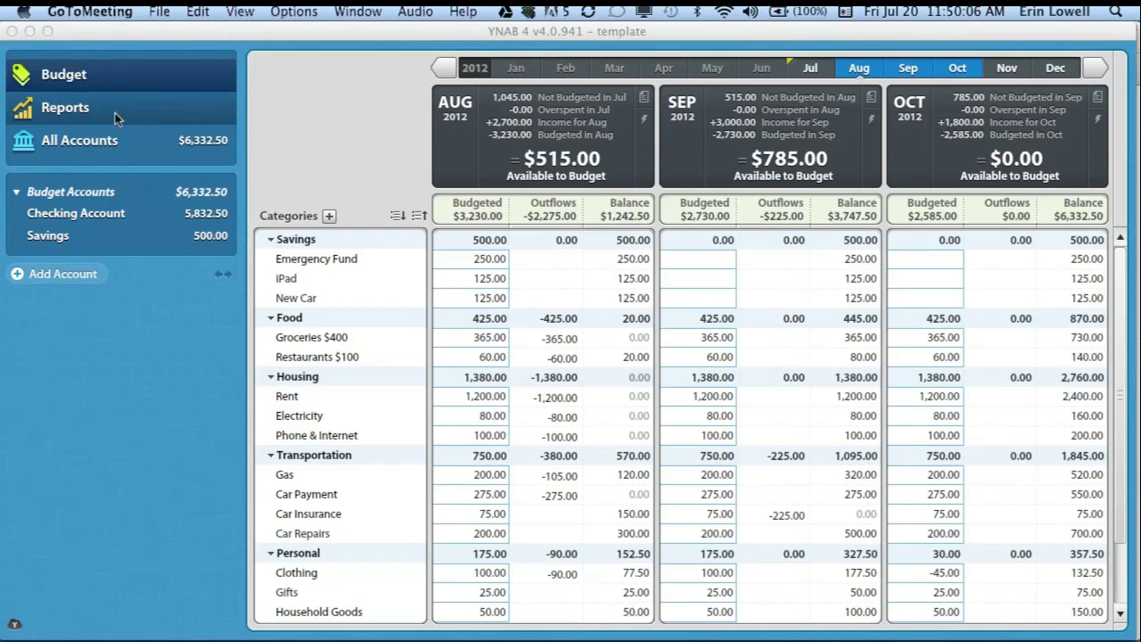
# - Open the Checking Account register, show its scheduled transactions and enlarge that area to about half the window
pyautogui.click(103, 217)
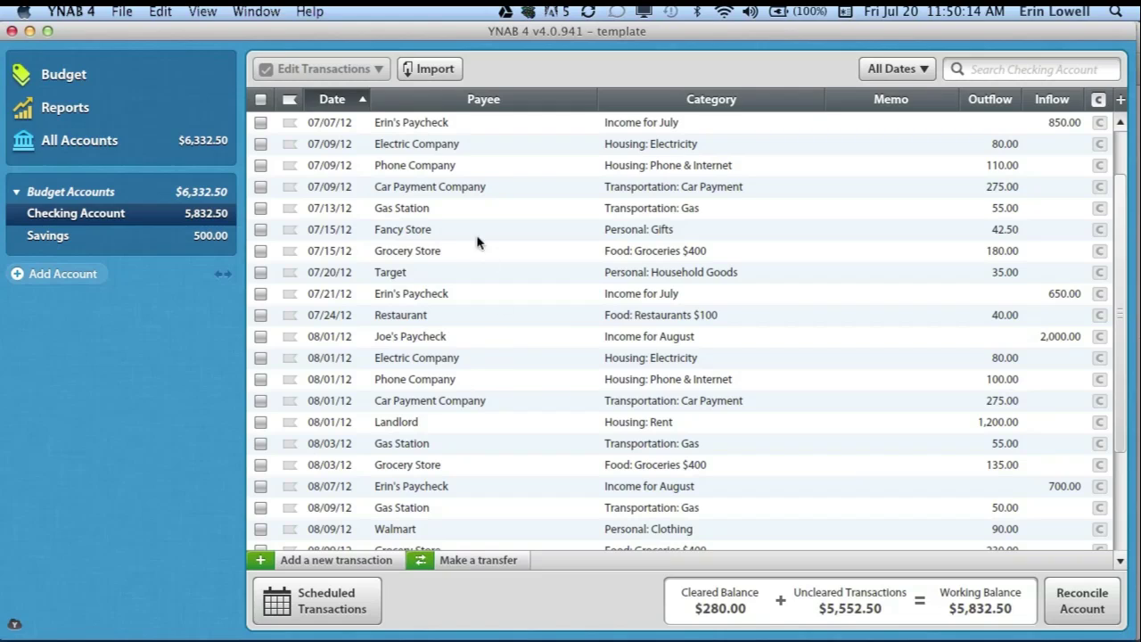
pyautogui.click(326, 600)
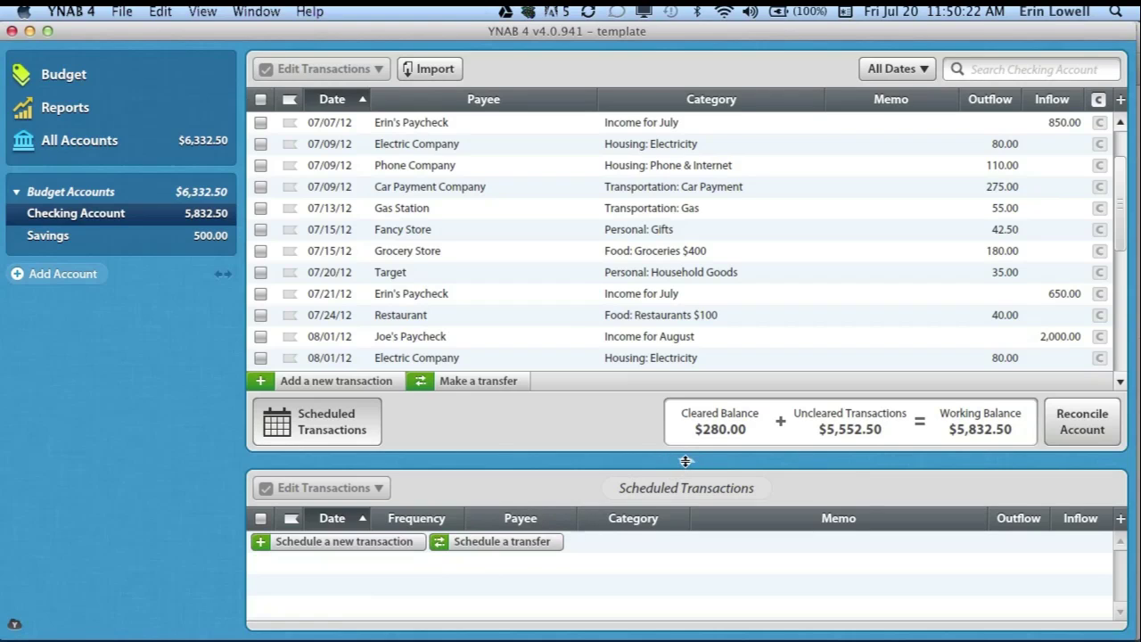
pyautogui.moveTo(682, 460); pyautogui.dragTo(682, 307)
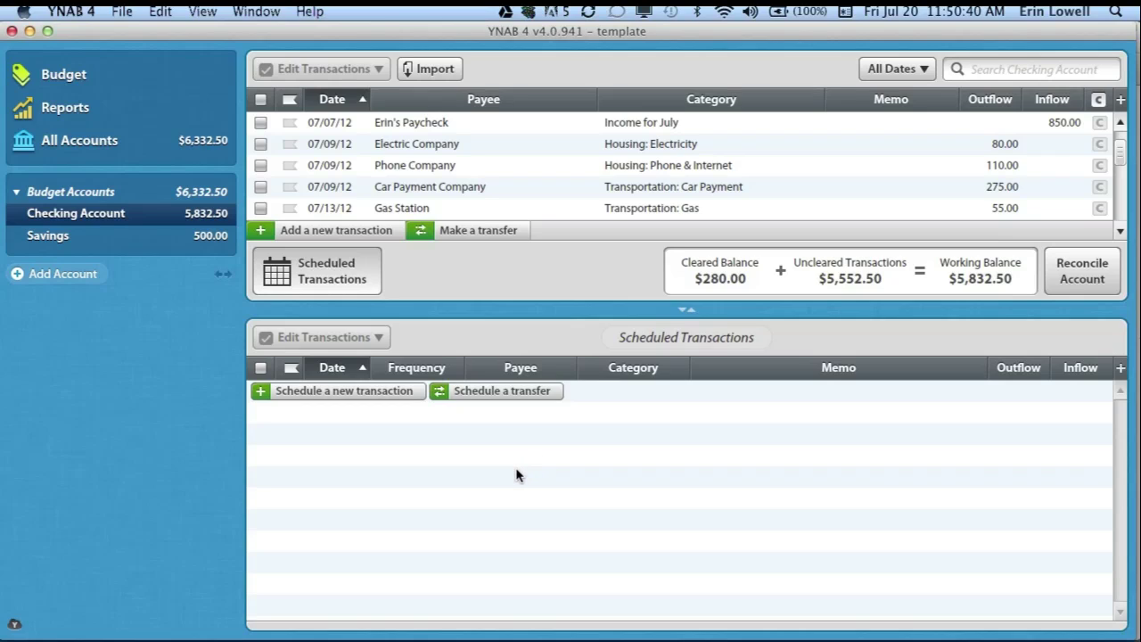
# - Schedule a monthly Electric Company transaction dated 07/20/12, categorized Housing: Electricity with an outflow of 80, widening the Frequency column
pyautogui.click(385, 398)
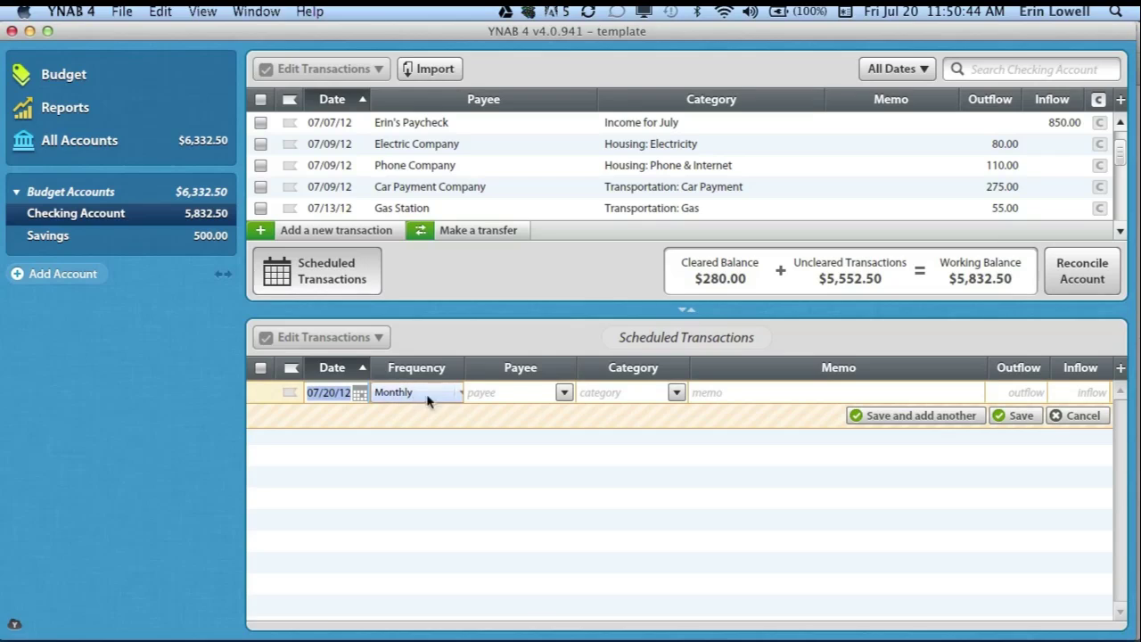
pyautogui.moveTo(465, 368); pyautogui.dragTo(511, 369)
pyautogui.click(543, 397)
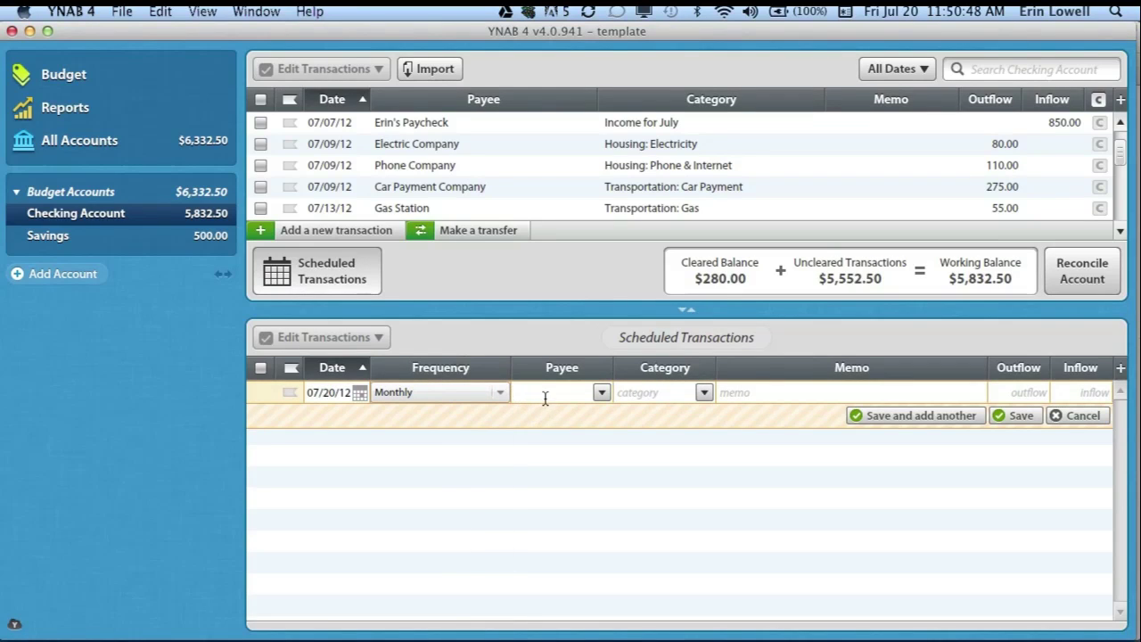
pyautogui.write('Electric Compan')
pyautogui.press('Tab')
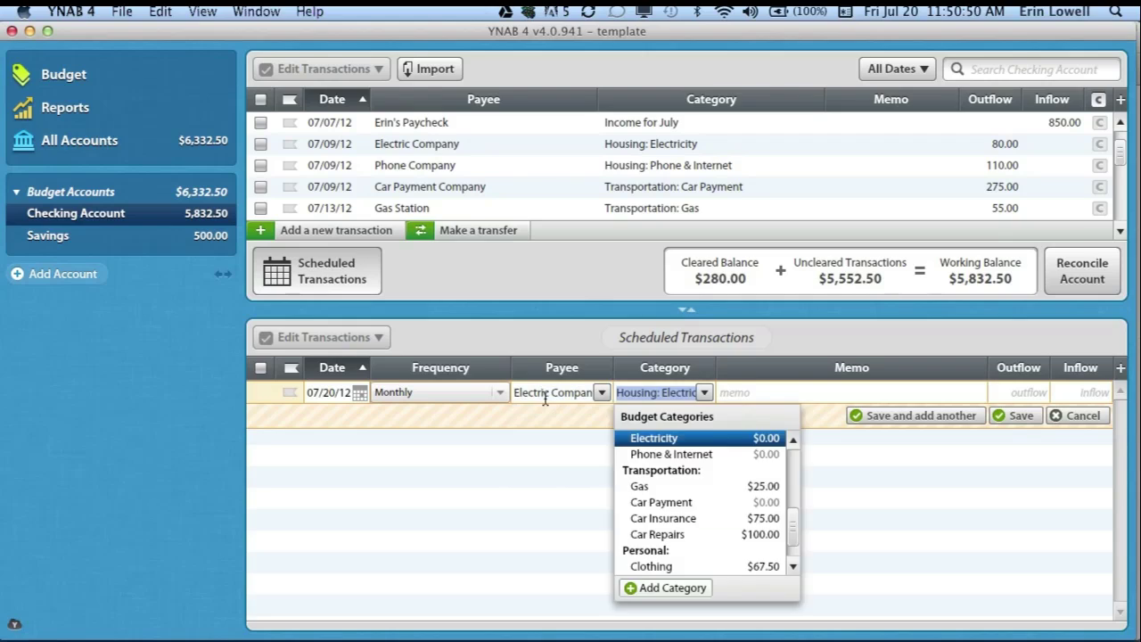
pyautogui.press('Tab')
pyautogui.press('Tab')
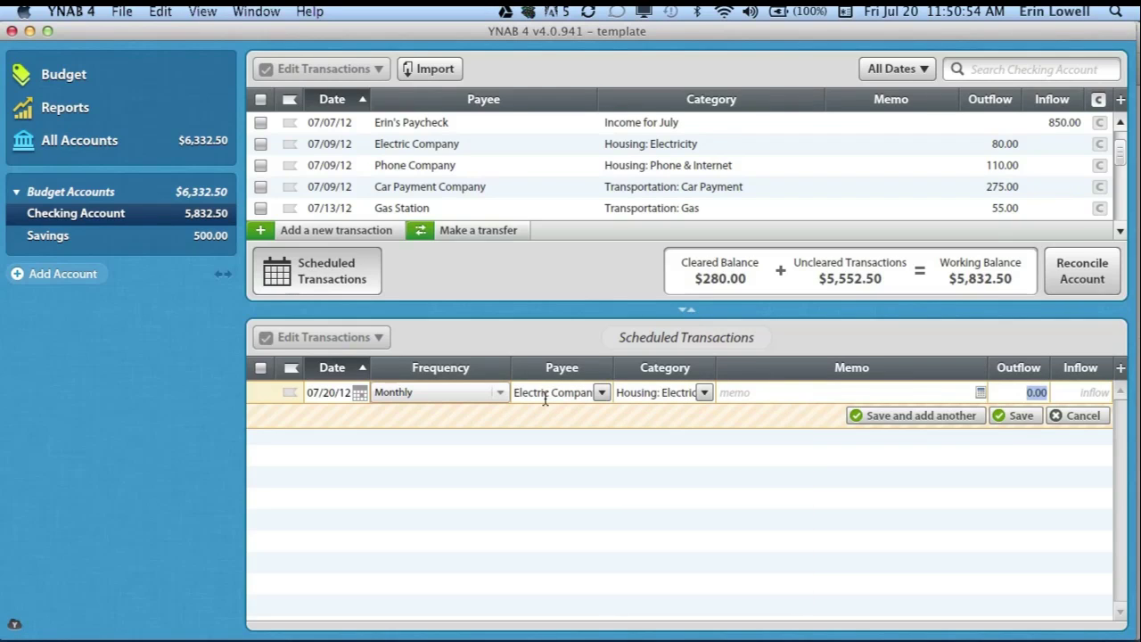
pyautogui.write('80')
pyautogui.press('Return')
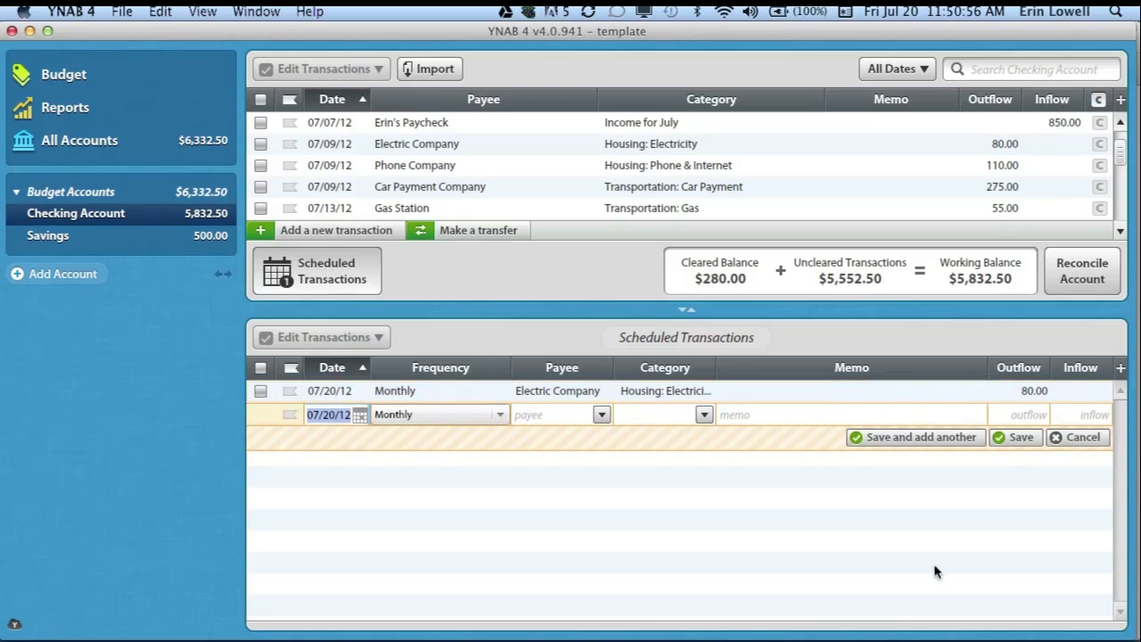
pyautogui.click(1080, 437)
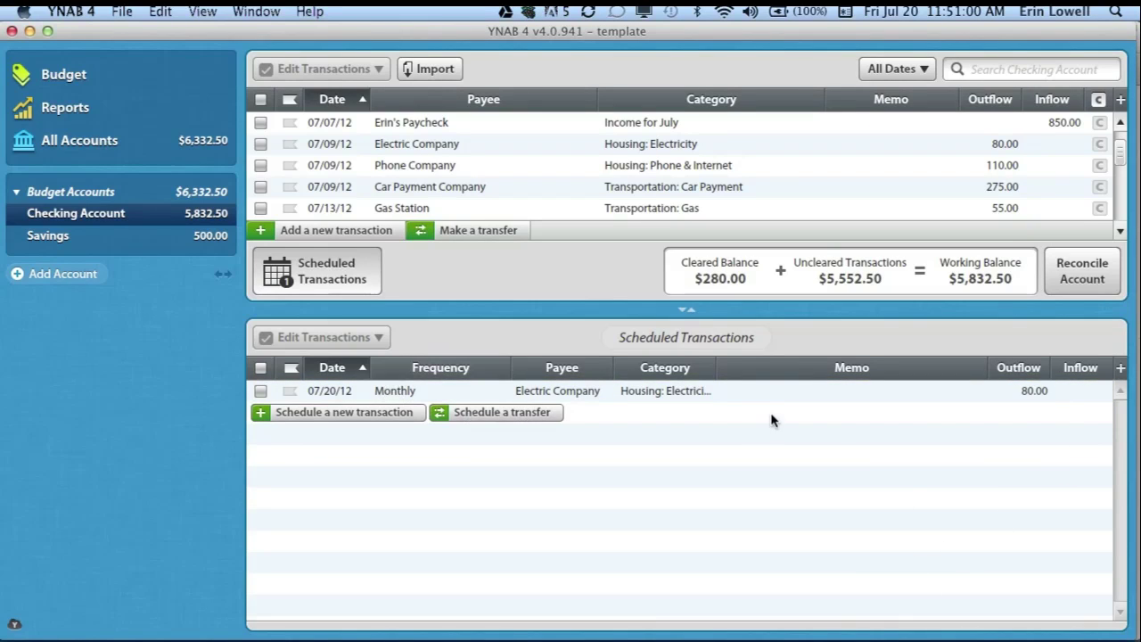
# - Hide the Memo column in the scheduled transactions and change the Electric Company entry's date to 07/21/12
pyautogui.click(1121, 371)
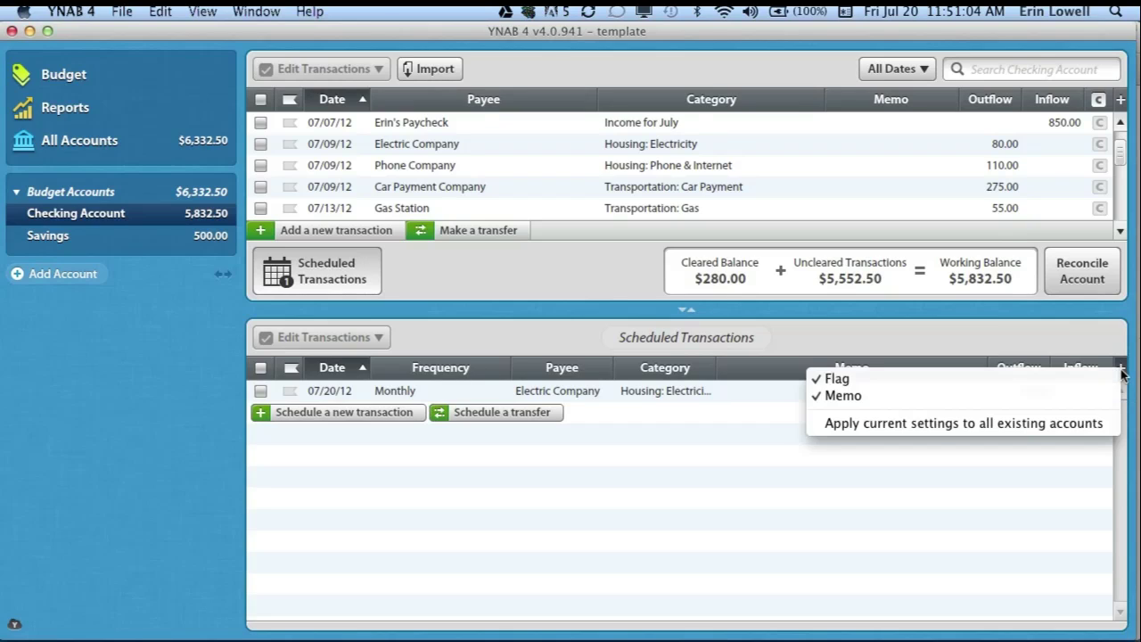
pyautogui.click(1076, 398)
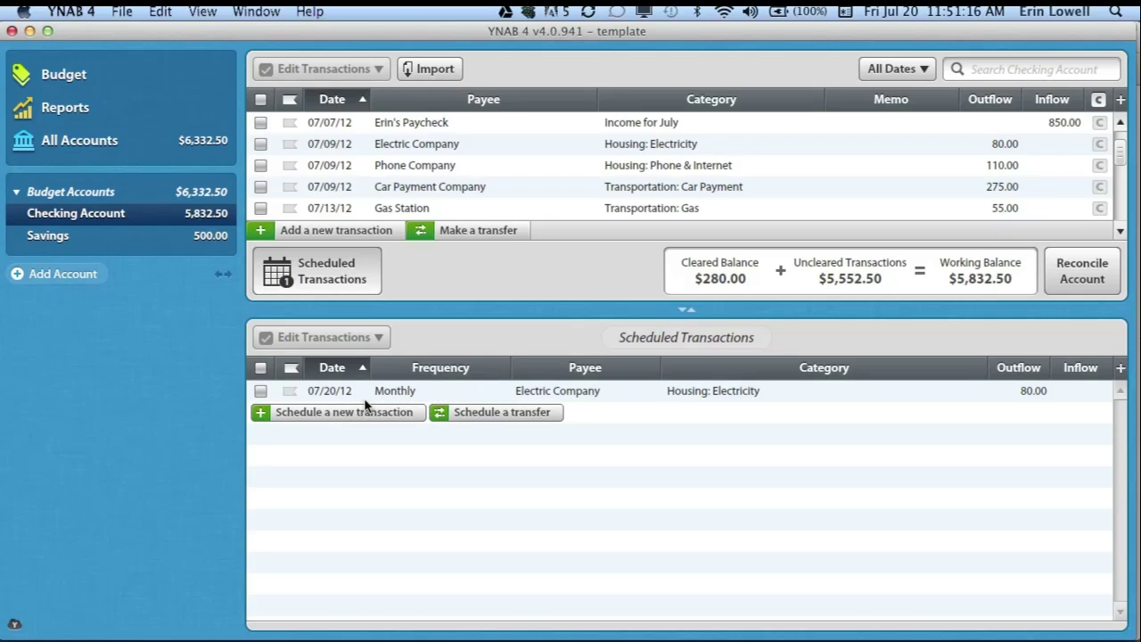
pyautogui.click(328, 392)
pyautogui.click(328, 393)
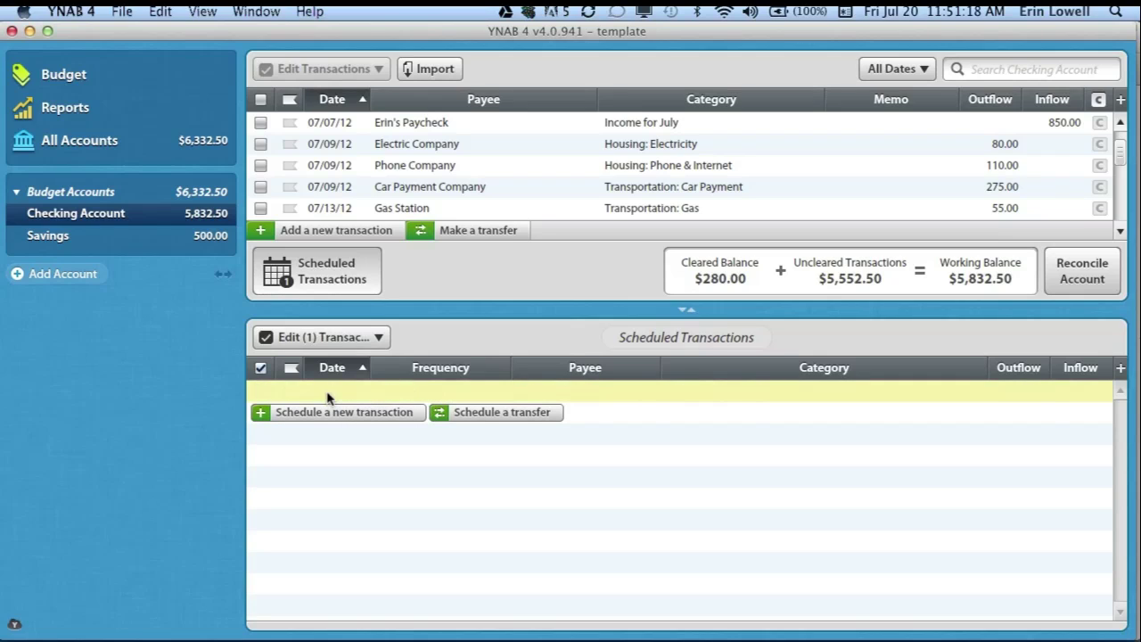
pyautogui.click(359, 392)
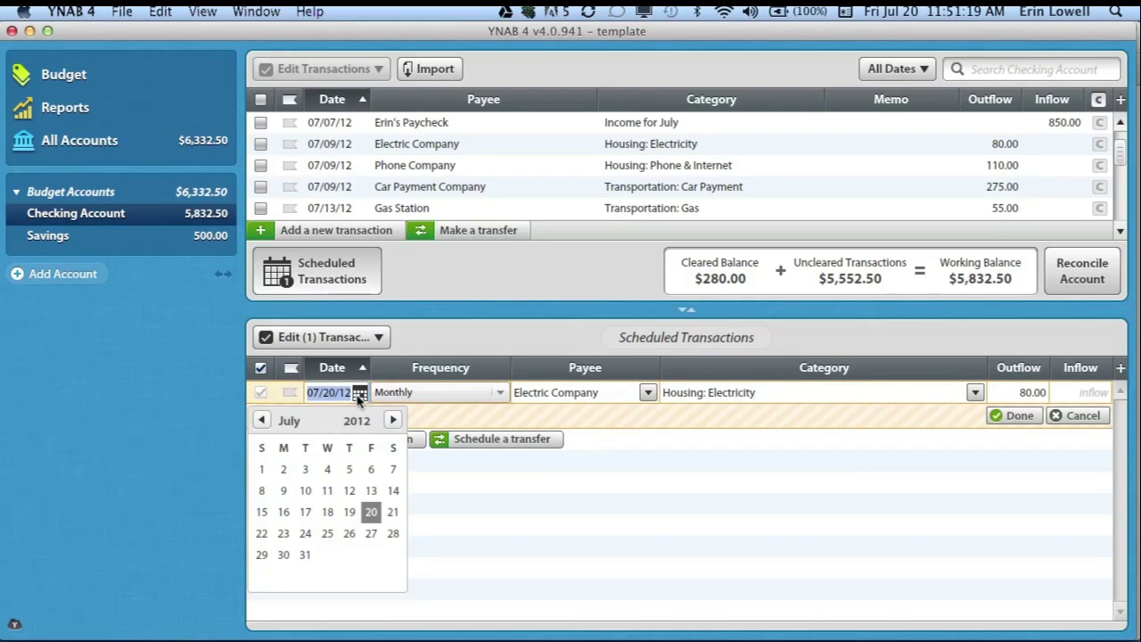
pyautogui.click(393, 512)
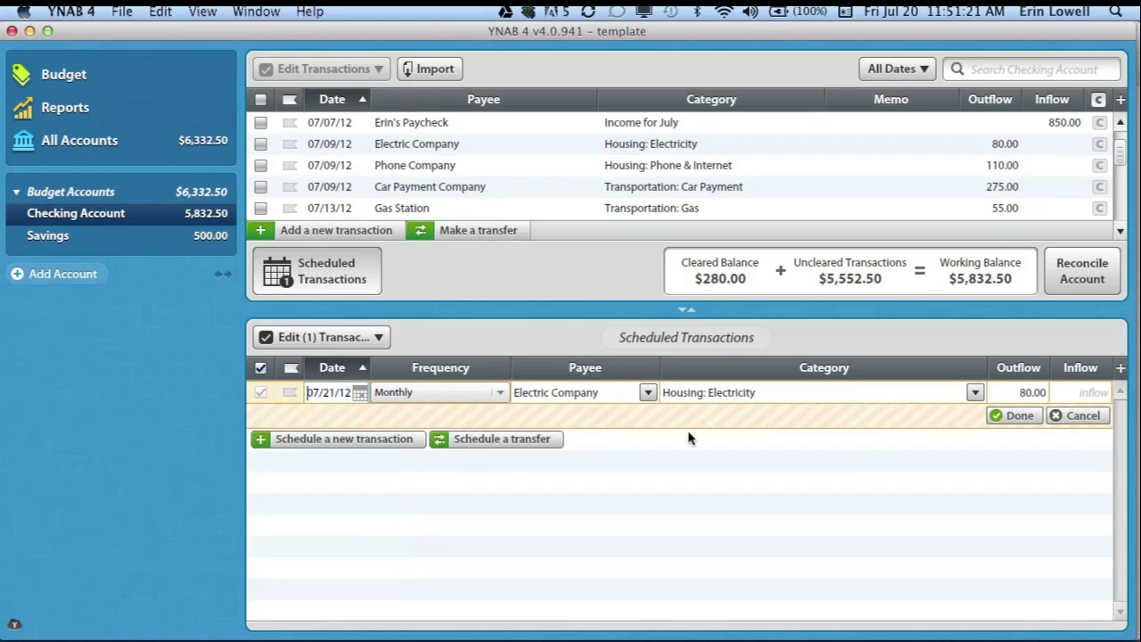
pyautogui.click(997, 416)
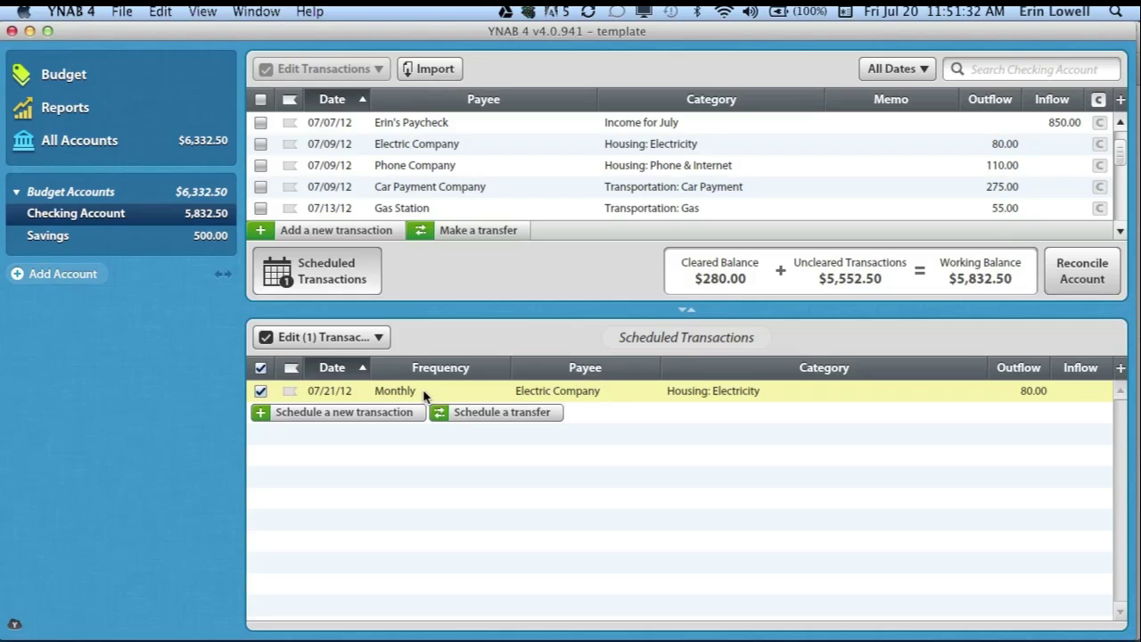
# - Hide the scheduled transactions and review the latest entries in the Checking Account register
pyautogui.click(364, 281)
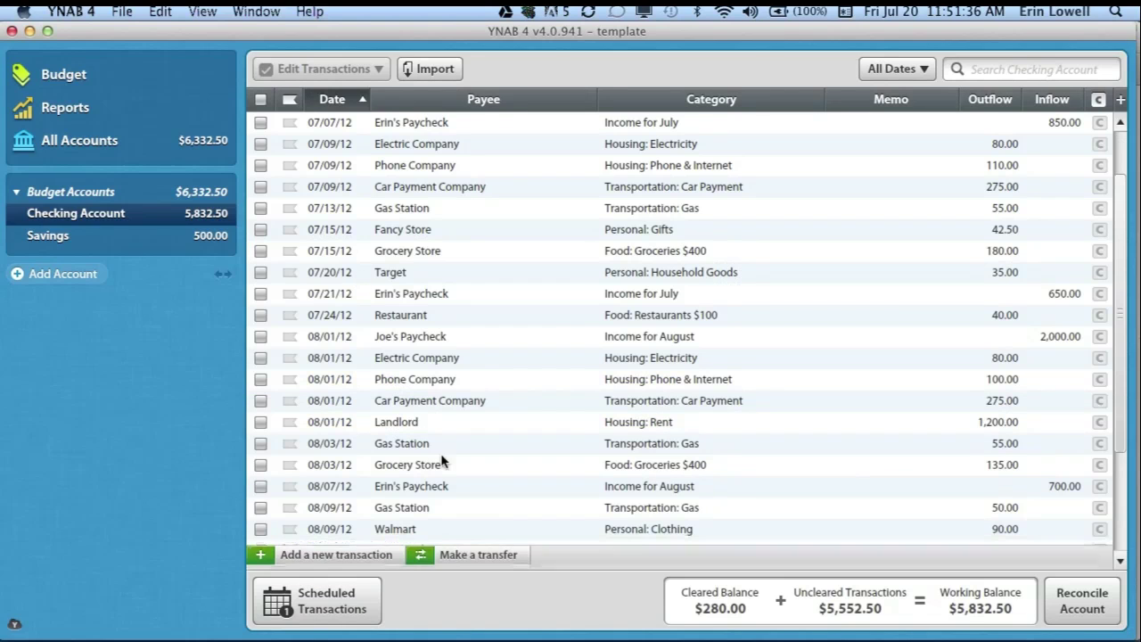
pyautogui.scroll(-5, 624, 525)
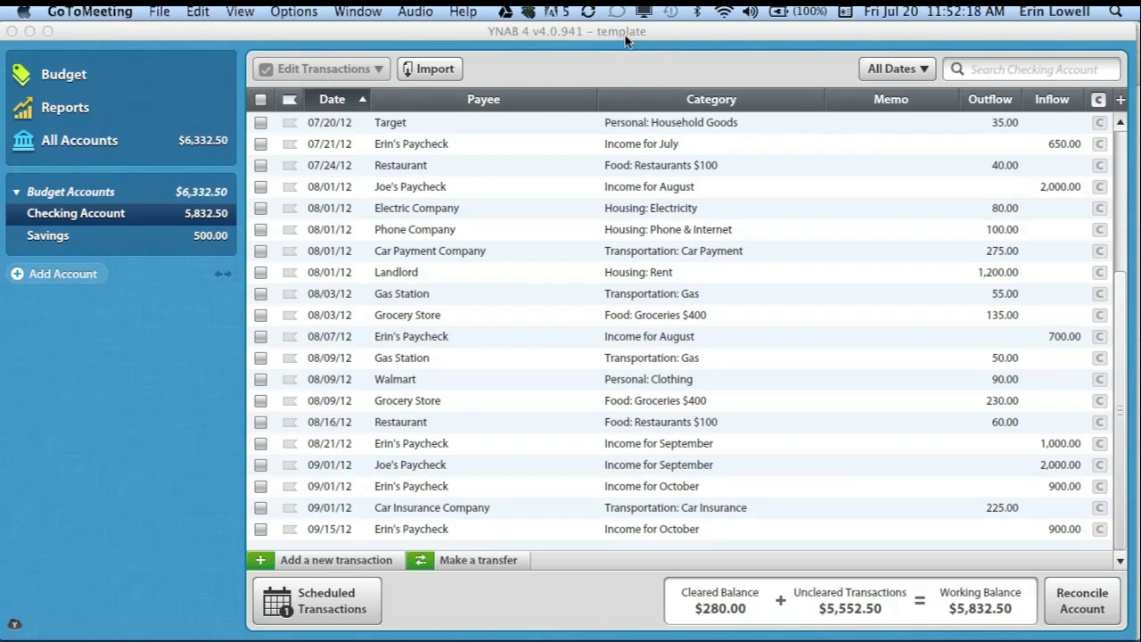
pyautogui.click(232, 35)
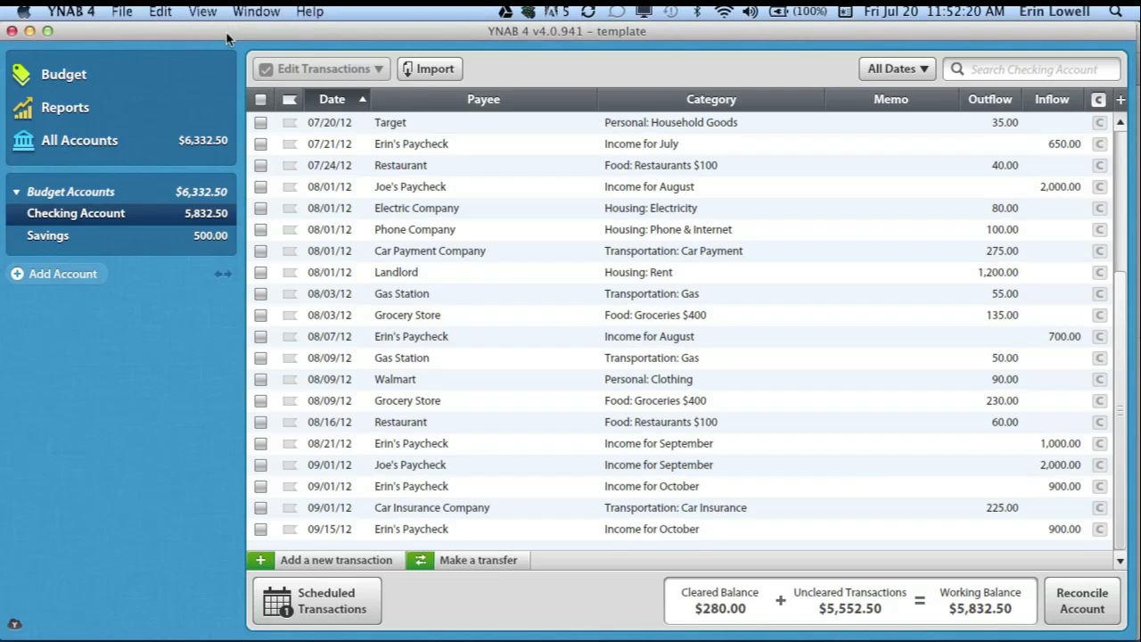
pyautogui.click(122, 15)
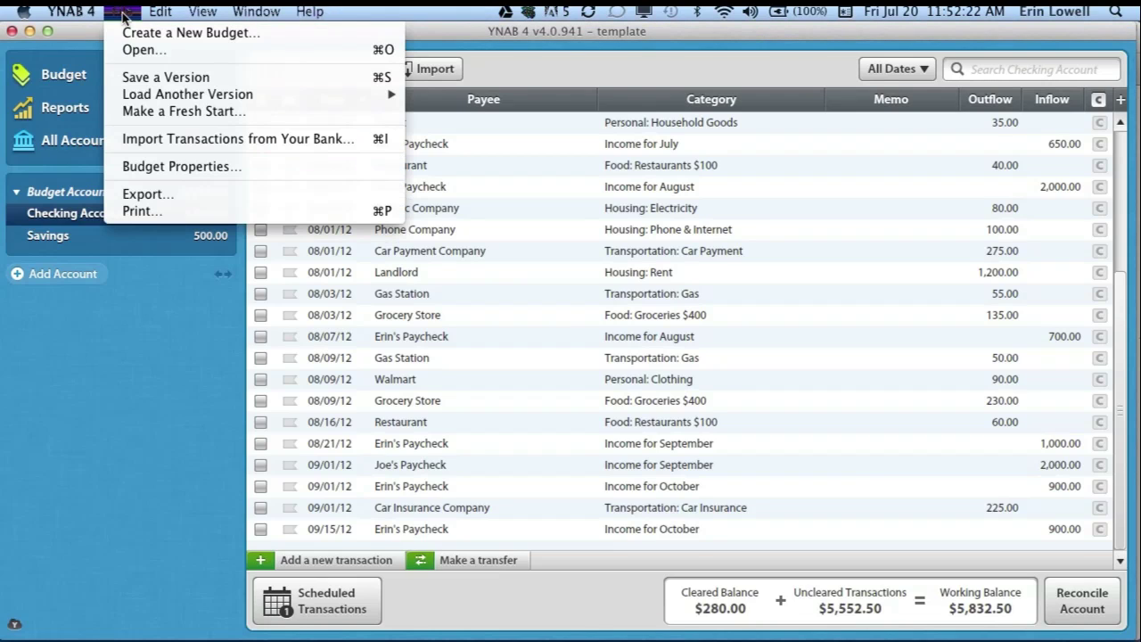
pyautogui.click(129, 369)
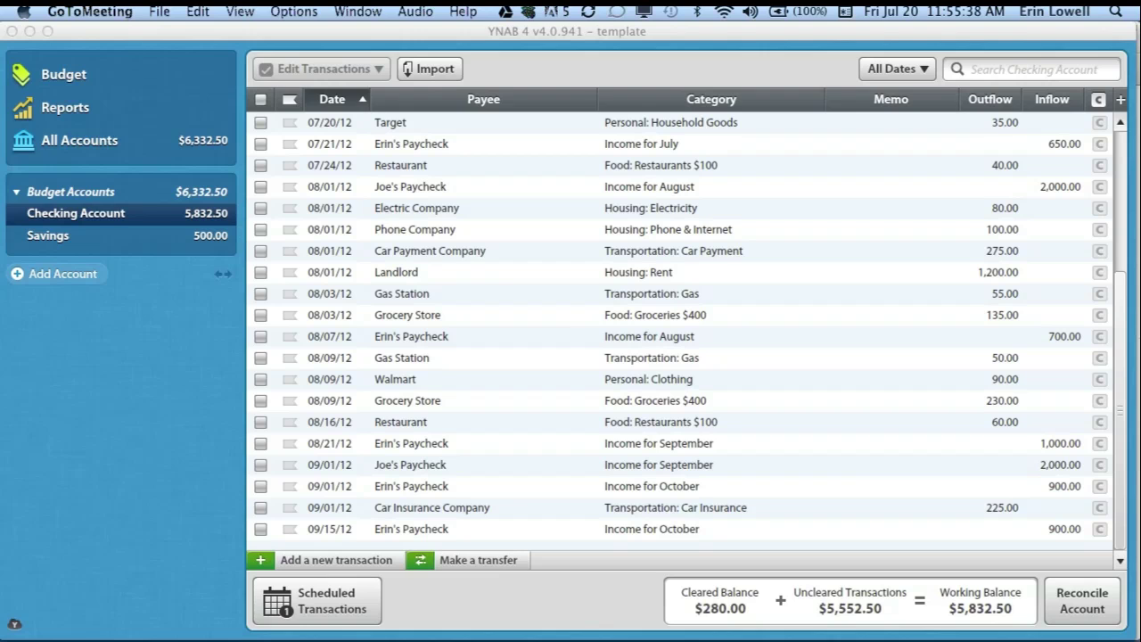
# - Open the budget and hide the Car Payment category in the Transportation group
pyautogui.click(46, 89)
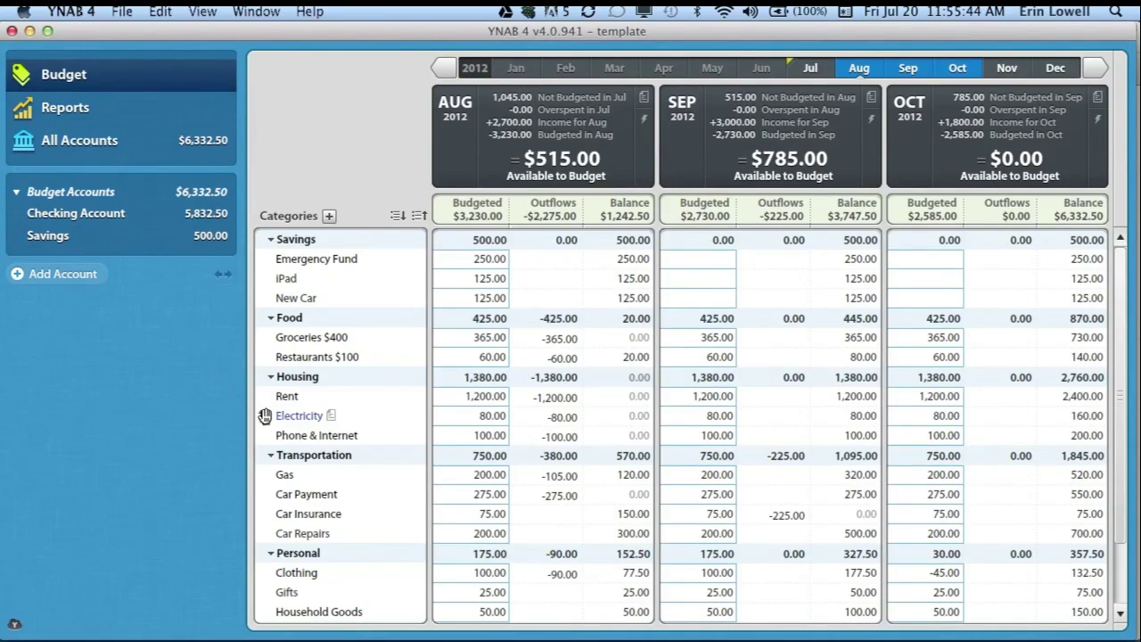
pyautogui.scroll(-1, 383, 535)
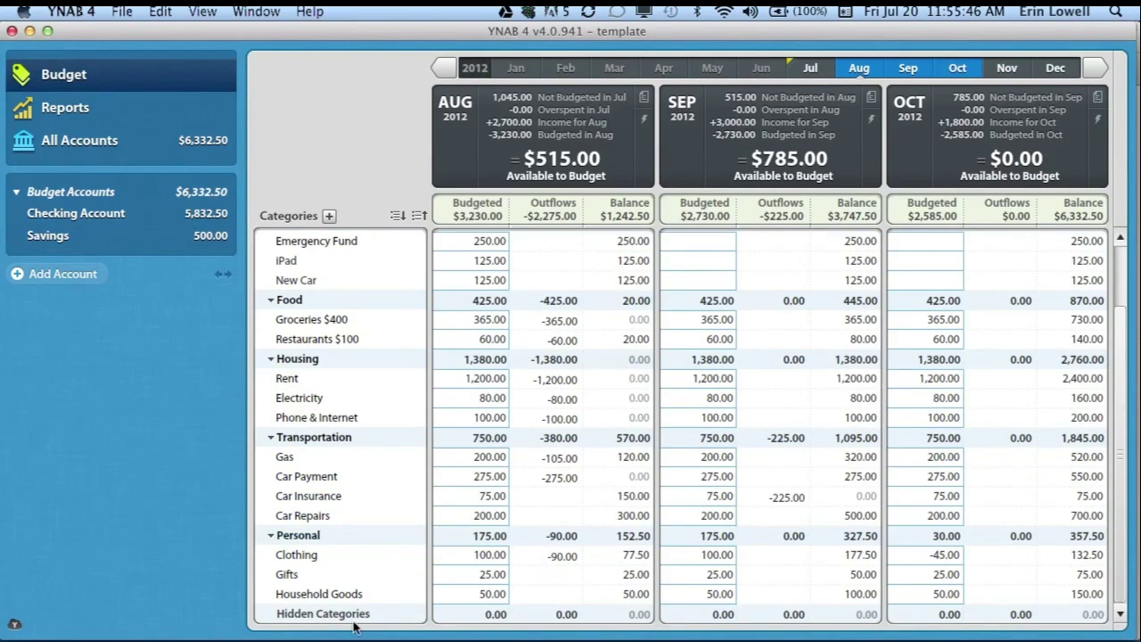
pyautogui.click(305, 481)
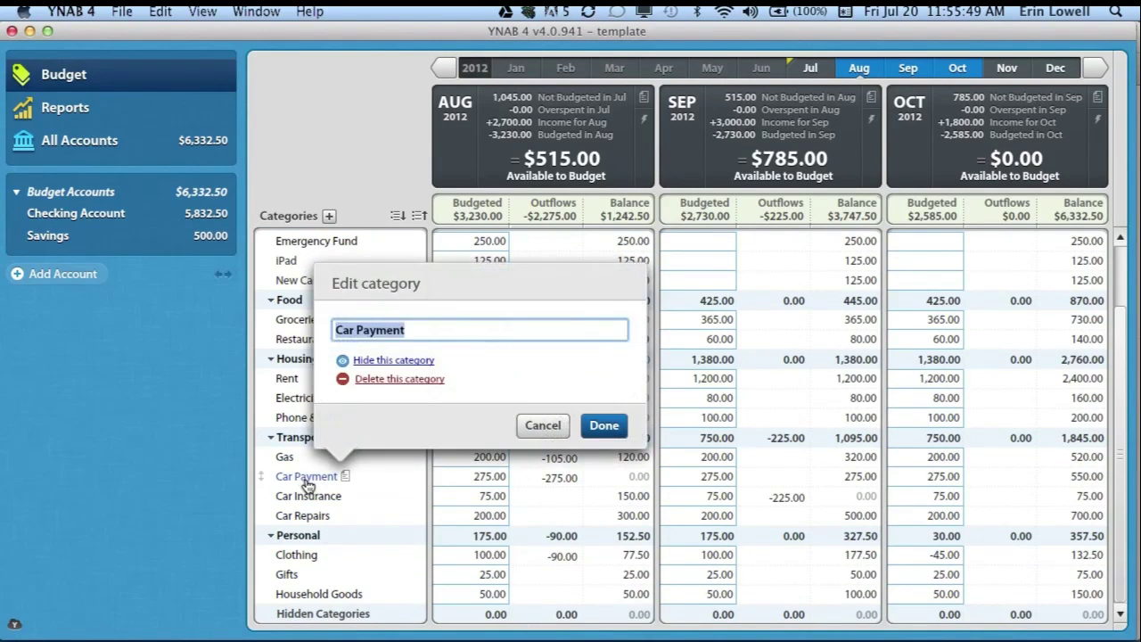
pyautogui.click(372, 363)
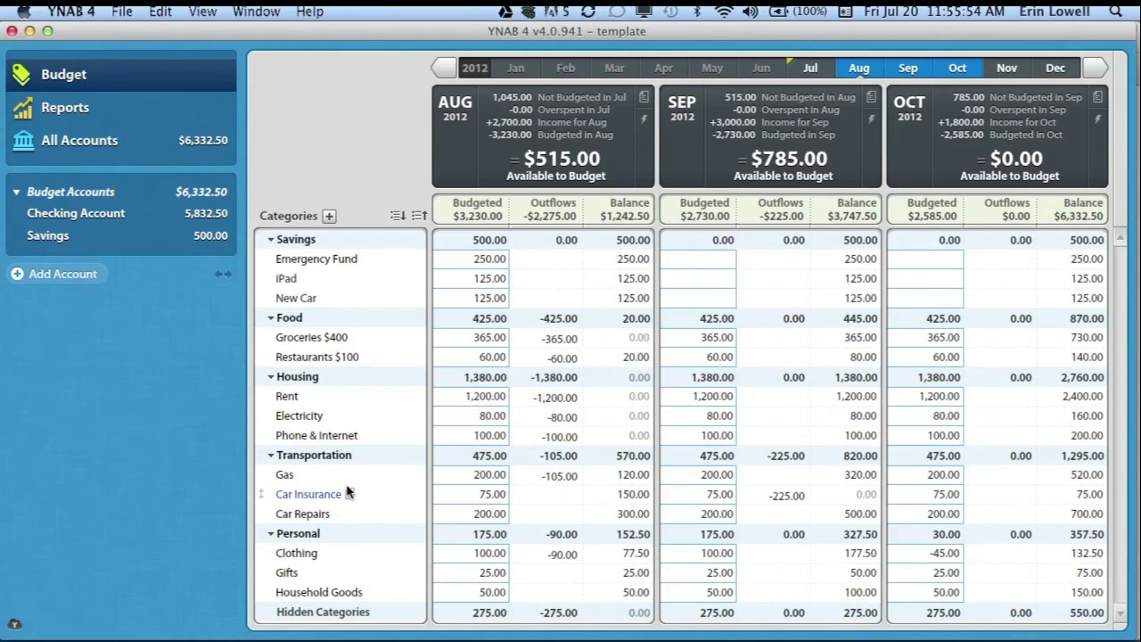
# - Unhide the Car Payment category from the hidden categories so it returns to the Transportation group
pyautogui.moveTo(355, 613)
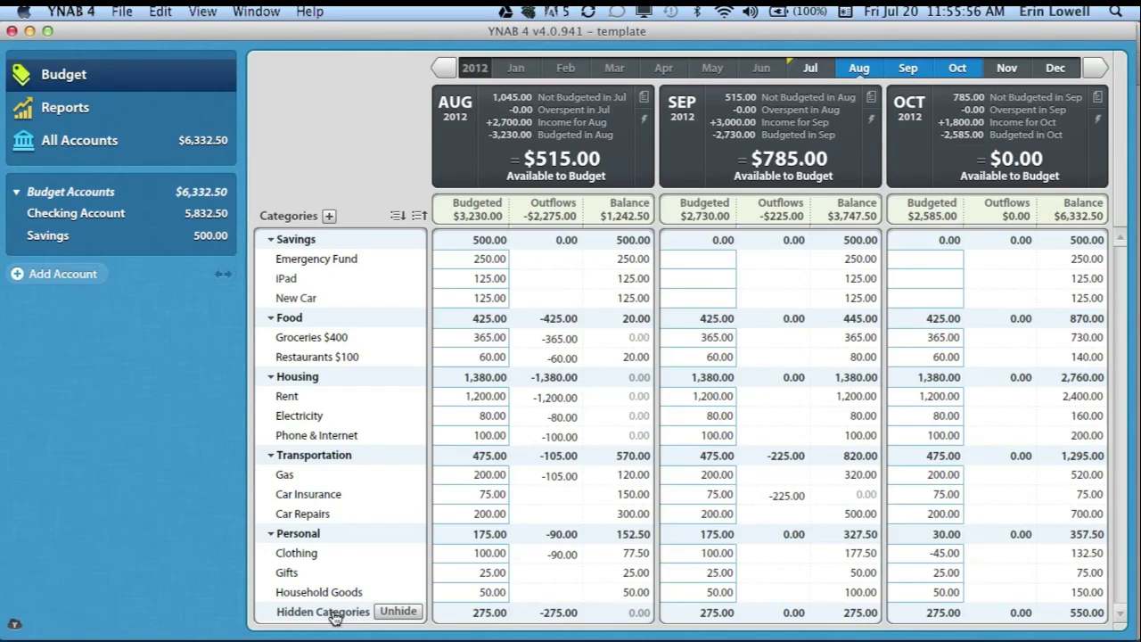
pyautogui.click(399, 613)
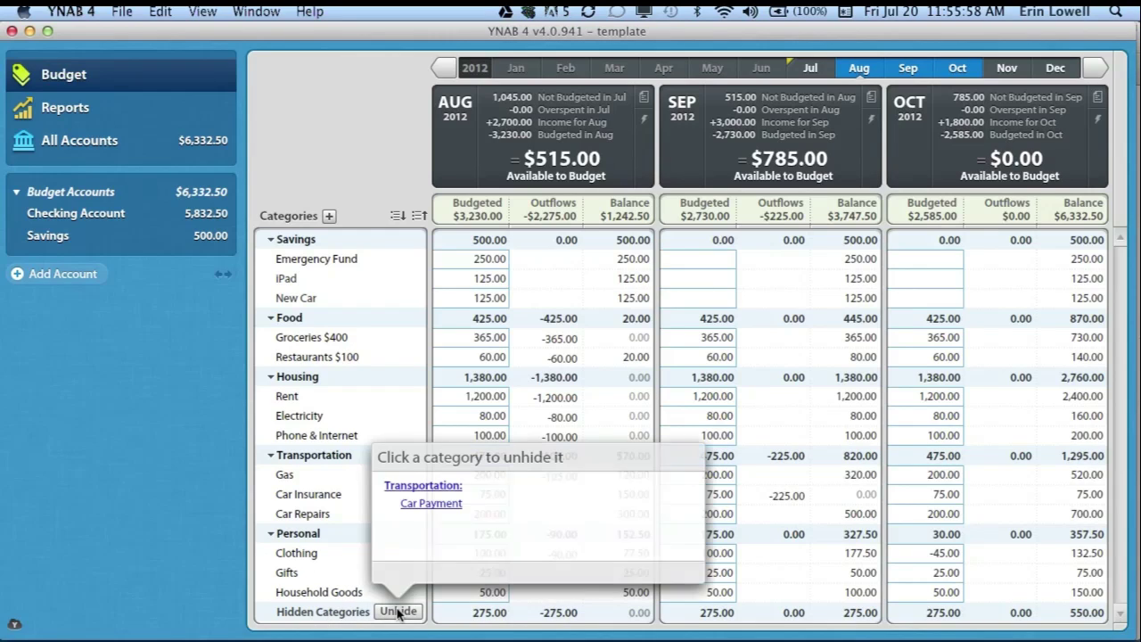
pyautogui.click(433, 505)
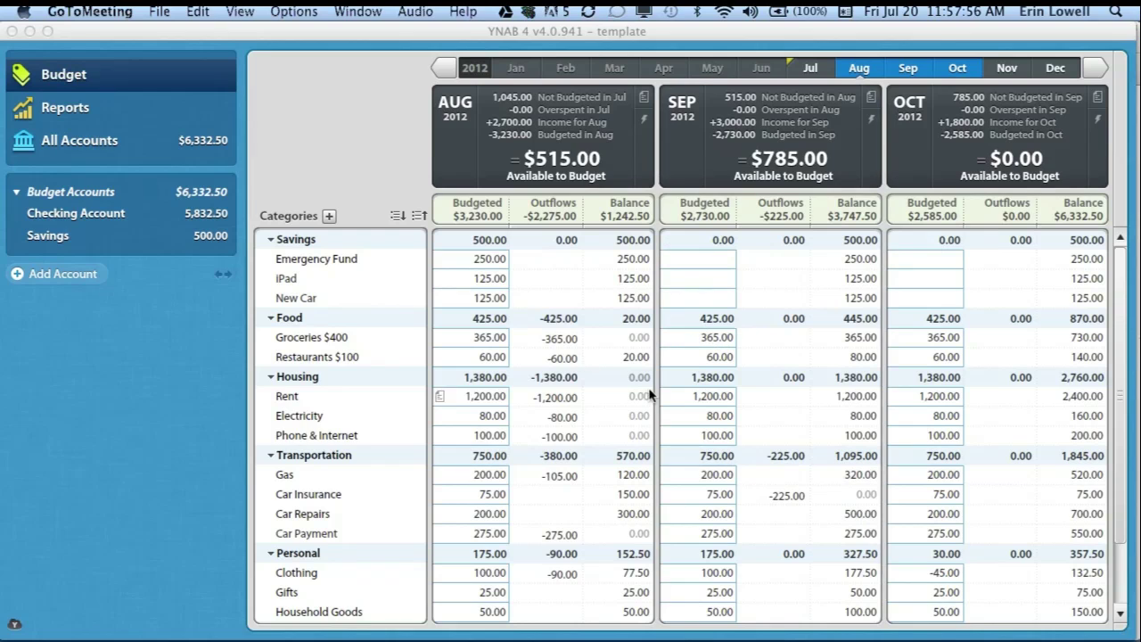
# - Shrink the budget window to reduce the number of months shown and enlarge it back to full size
pyautogui.click(1129, 630)
pyautogui.moveTo(1129, 630); pyautogui.dragTo(954, 617)
pyautogui.moveTo(1051, 622); pyautogui.dragTo(1128, 634)
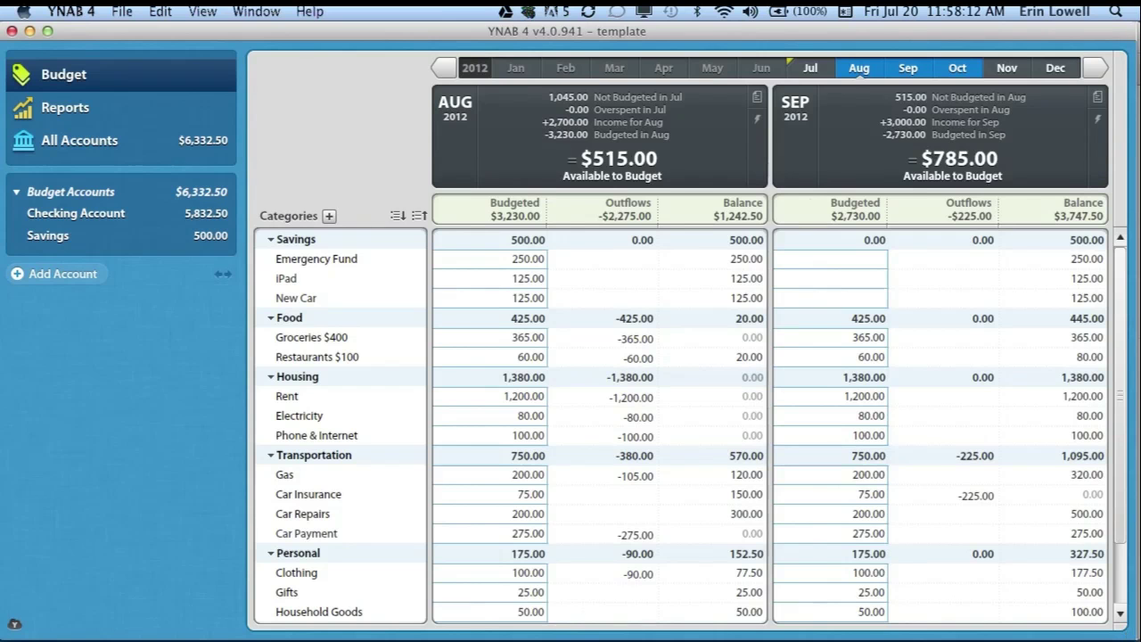
# - Switch to the Introduction to YNAB presentation in Preview and advance through the support and community forum slides to page 61
pyautogui.press('super+Tab')
pyautogui.press('super+Tab')
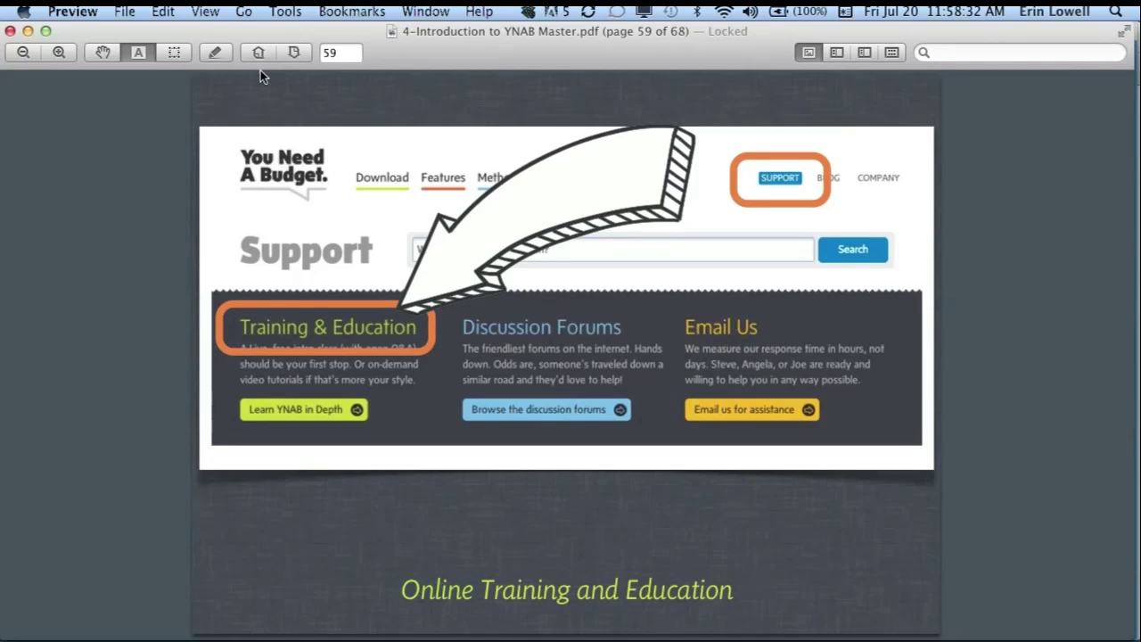
pyautogui.click(287, 57)
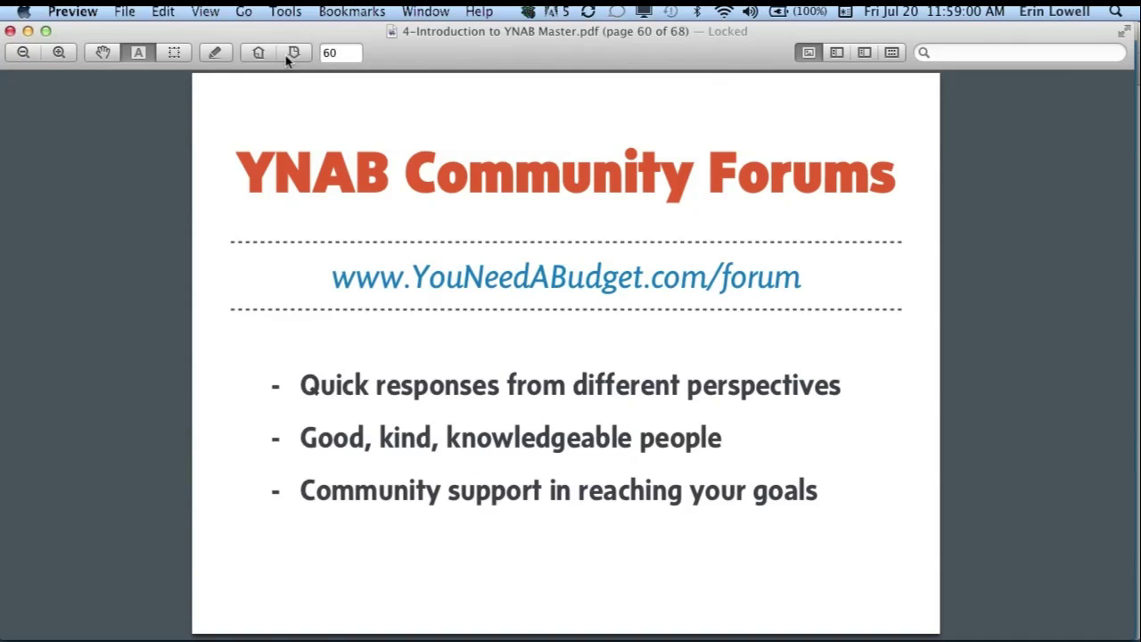
pyautogui.click(287, 56)
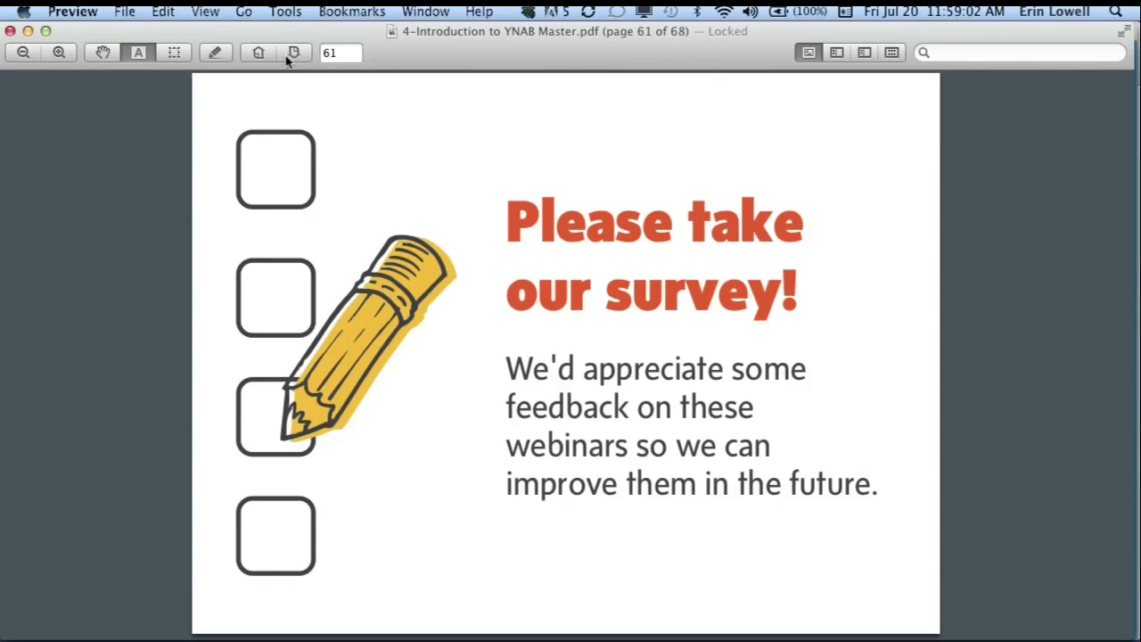
# - Switch to Chrome, show the SurveyMonkey survey for the introduction class and select its web address
pyautogui.press('super+Tab')
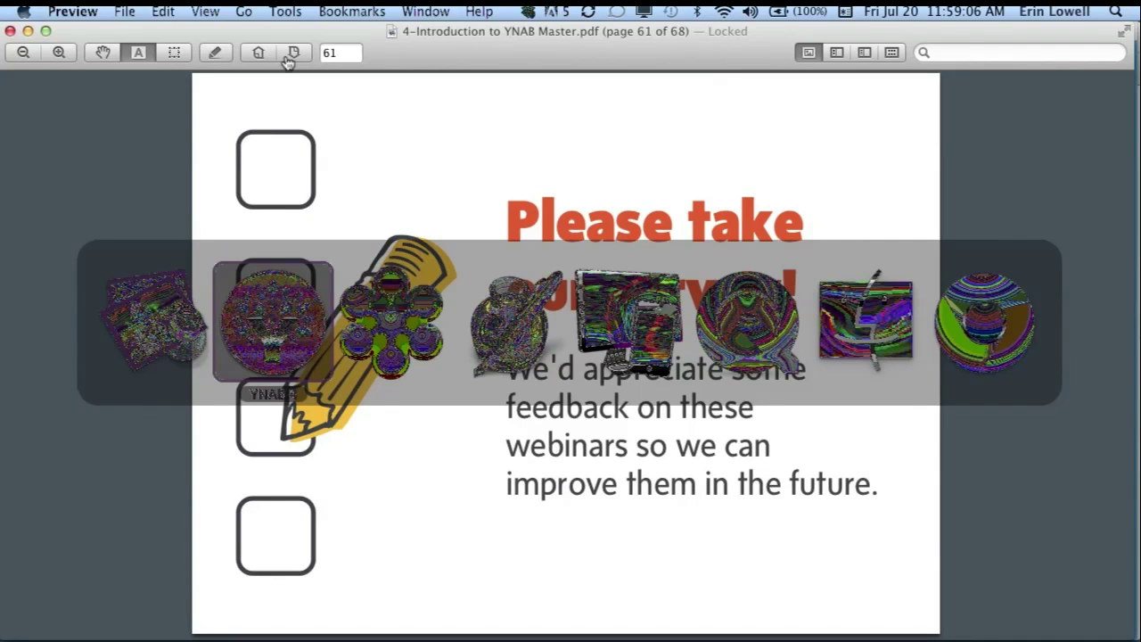
pyautogui.press('super+Tab')
pyautogui.press('super+Tab')
pyautogui.press('super+Tab')
pyautogui.press('super+Tab')
pyautogui.press('super+Tab')
pyautogui.press('super+Tab')
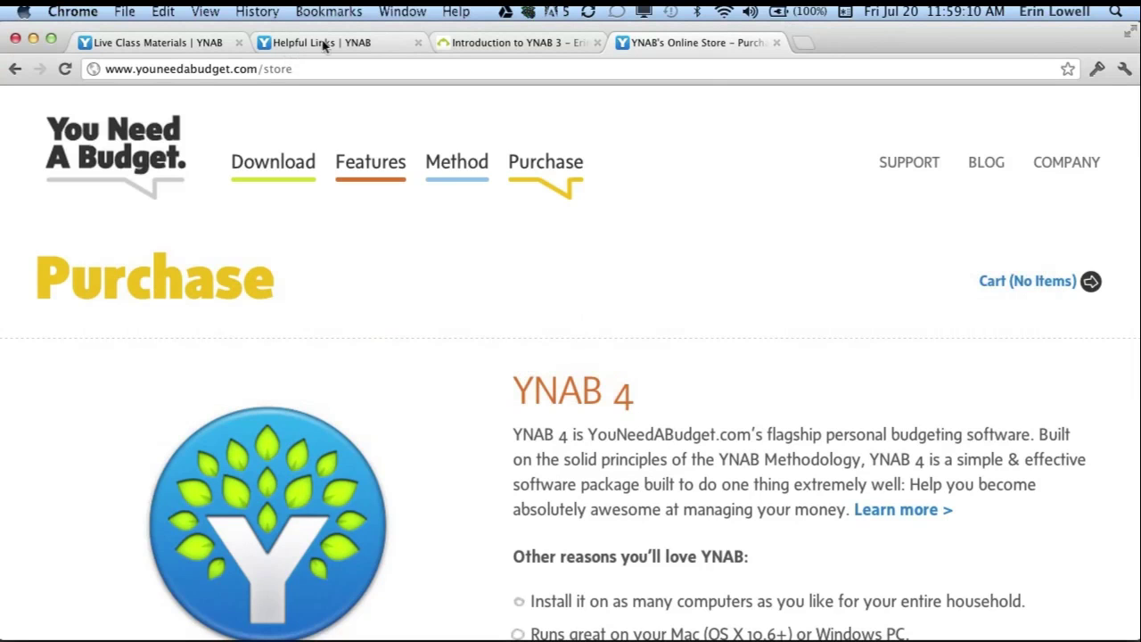
pyautogui.click(479, 45)
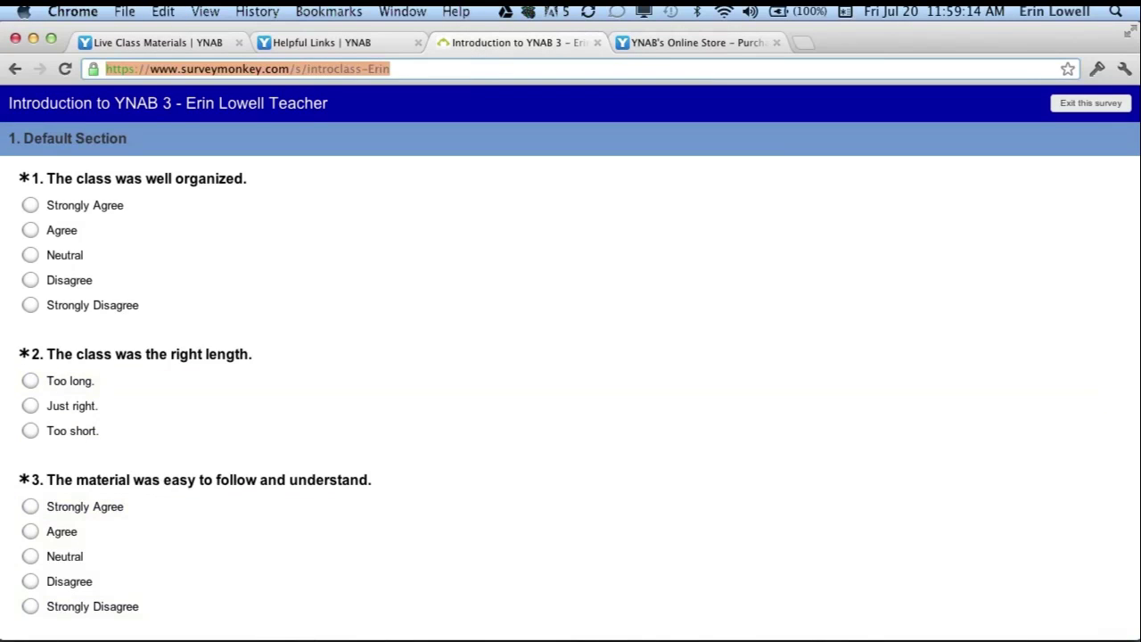
pyautogui.press('super+Tab')
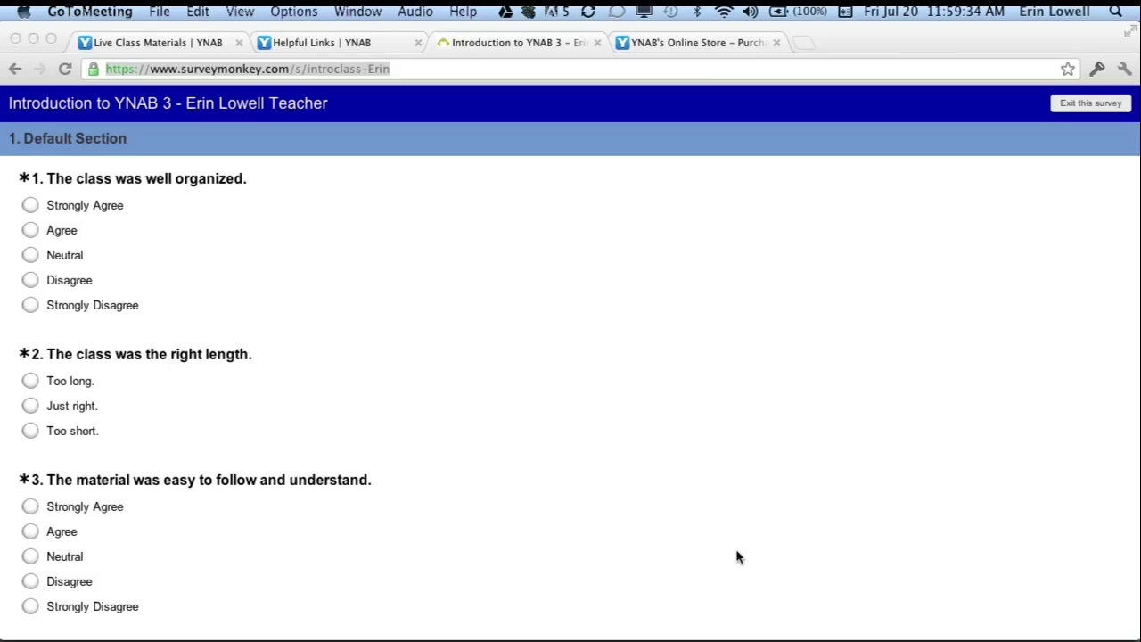
# - Show the Live Class Materials support page, select its web address and review the class PDFs offered there
pyautogui.click(666, 46)
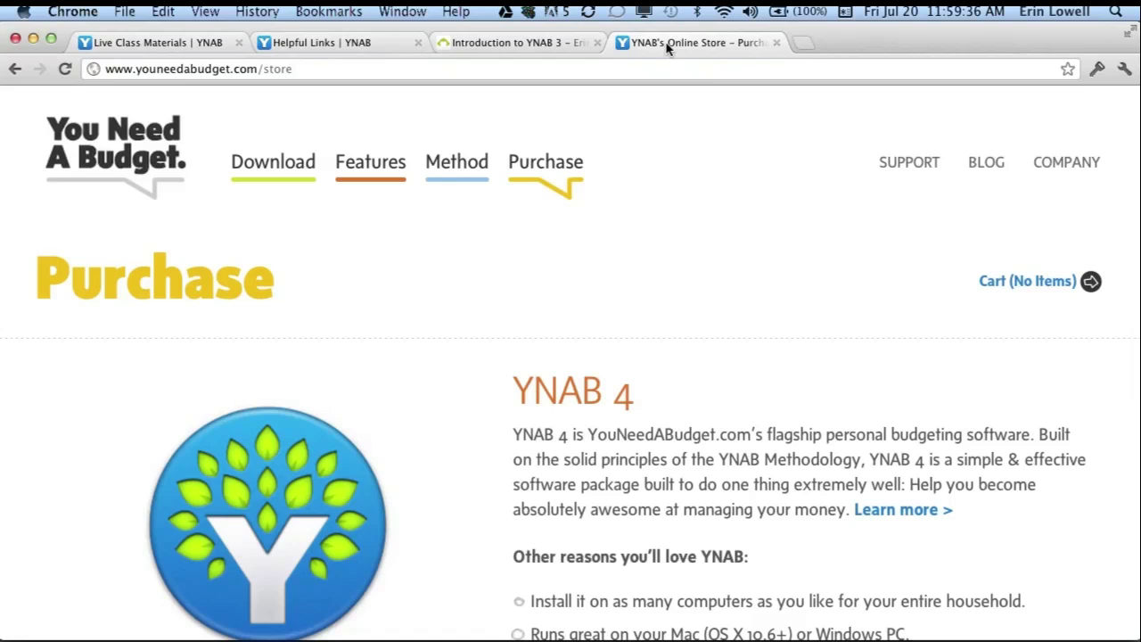
pyautogui.click(330, 45)
pyautogui.click(179, 47)
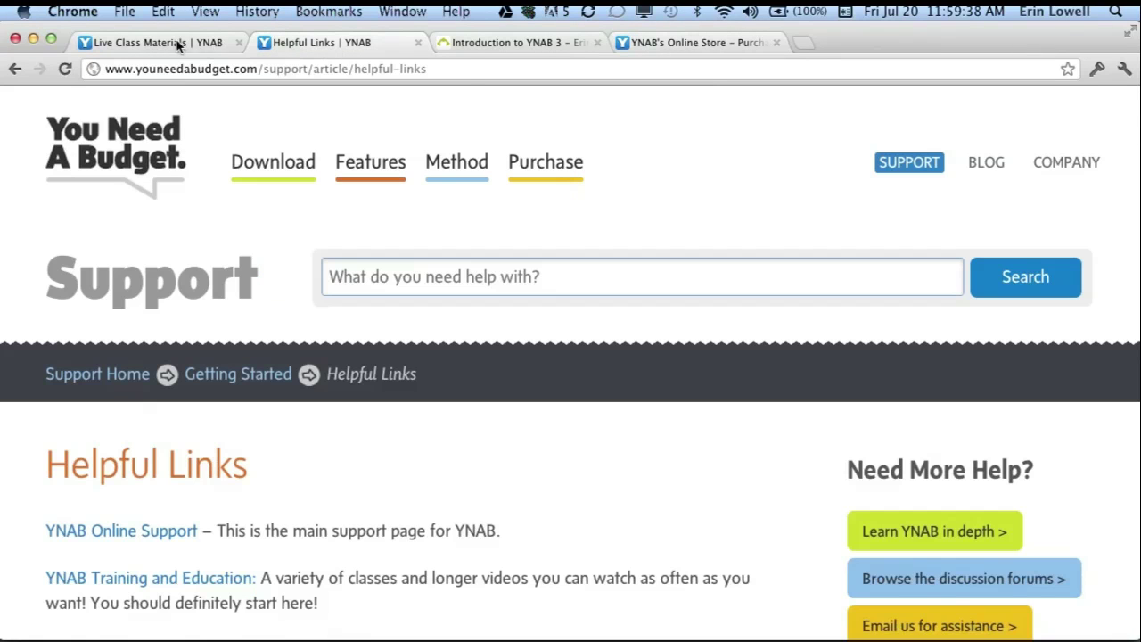
pyautogui.click(176, 70)
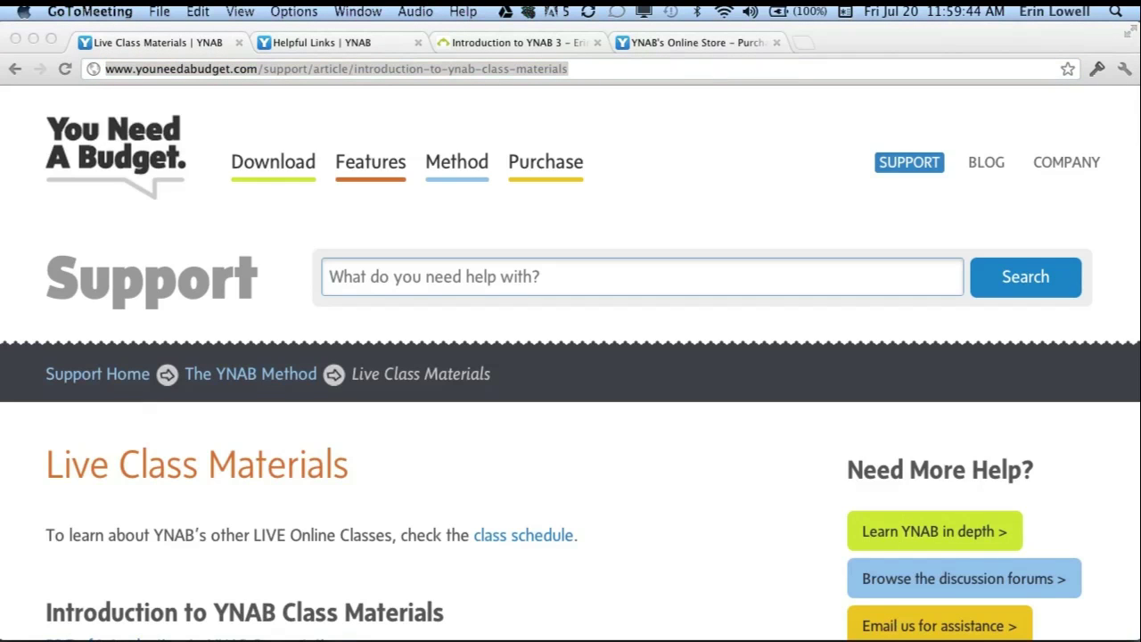
pyautogui.scroll(-5, 473, 453)
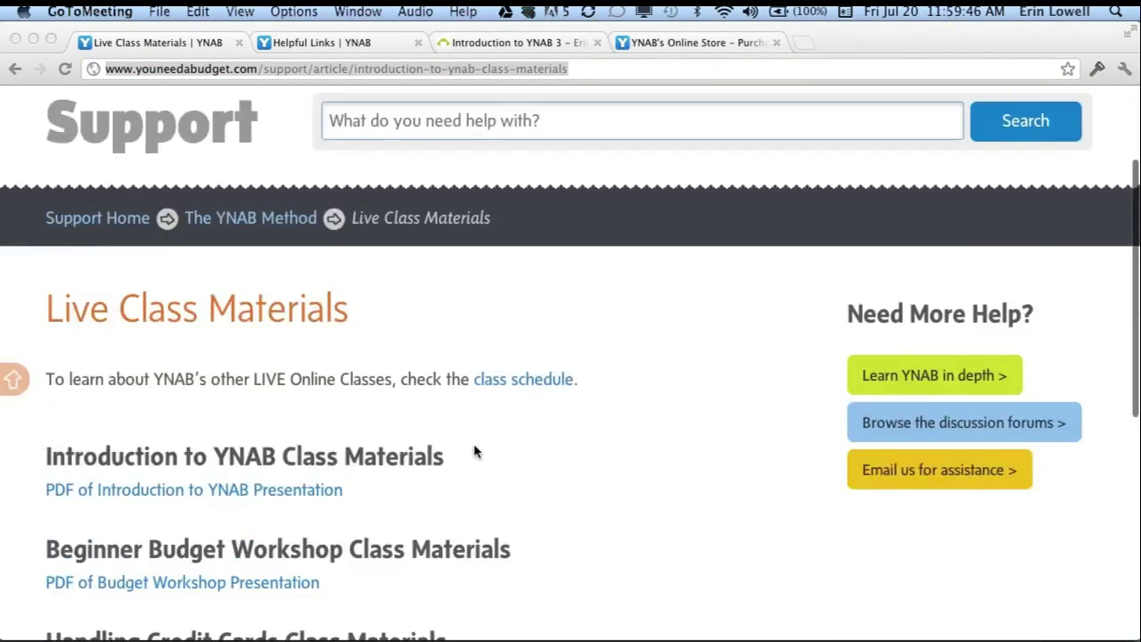
pyautogui.scroll(-1, 473, 452)
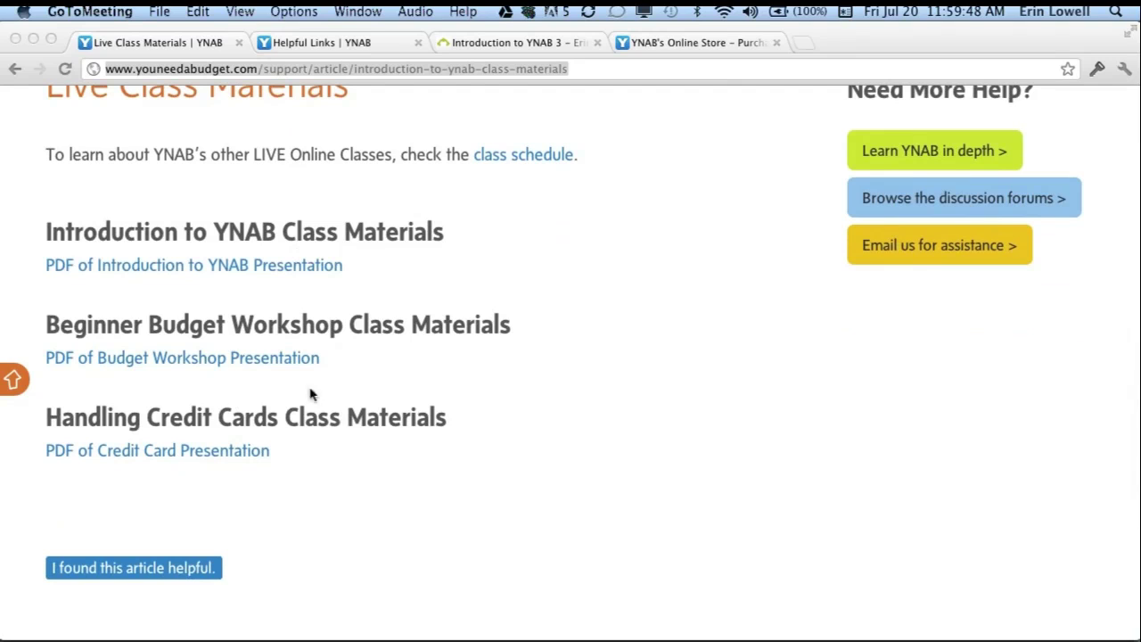
# - Show the Helpful Links support page, select its web address and review its video tutorials, recorded classes and help articles
pyautogui.click(295, 44)
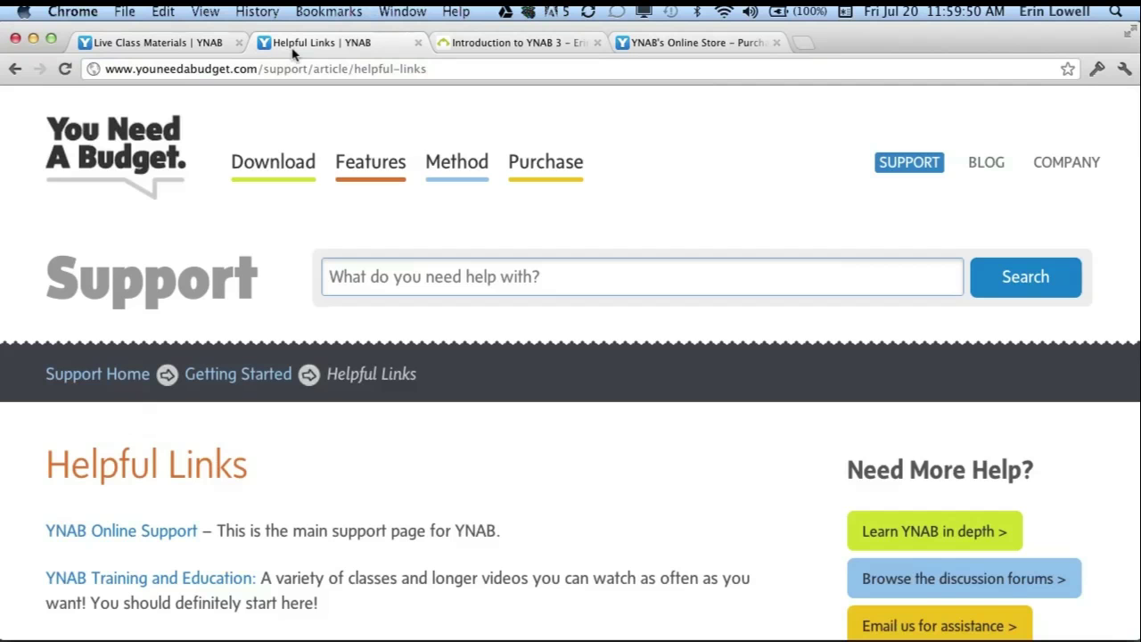
pyautogui.click(292, 71)
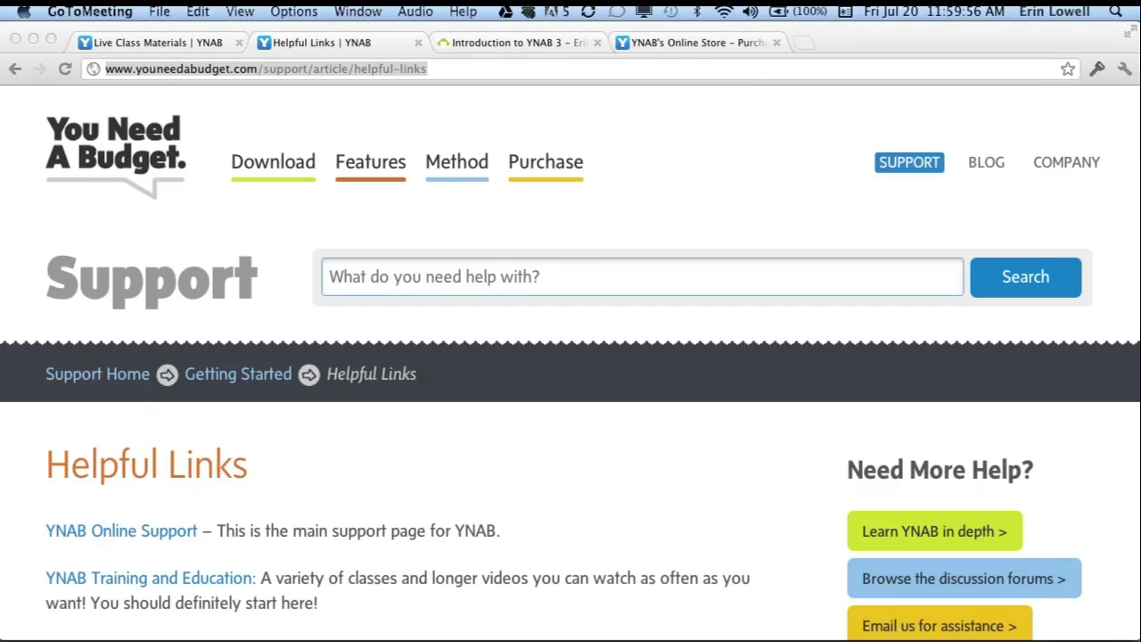
pyautogui.scroll(-5, 580, 509)
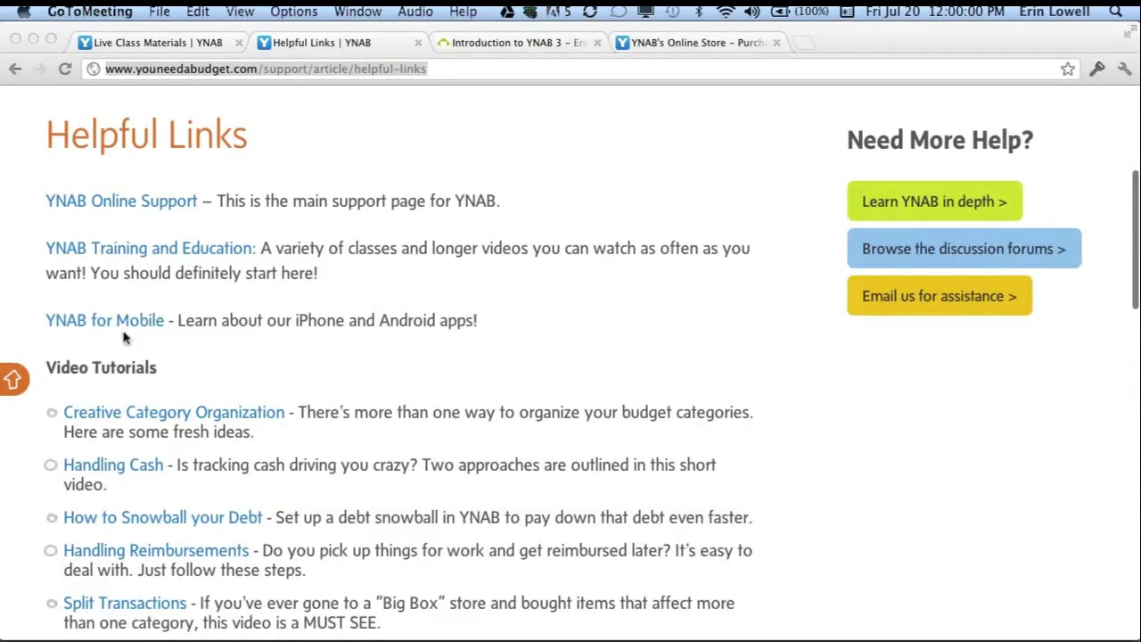
pyautogui.scroll(-3, 224, 386)
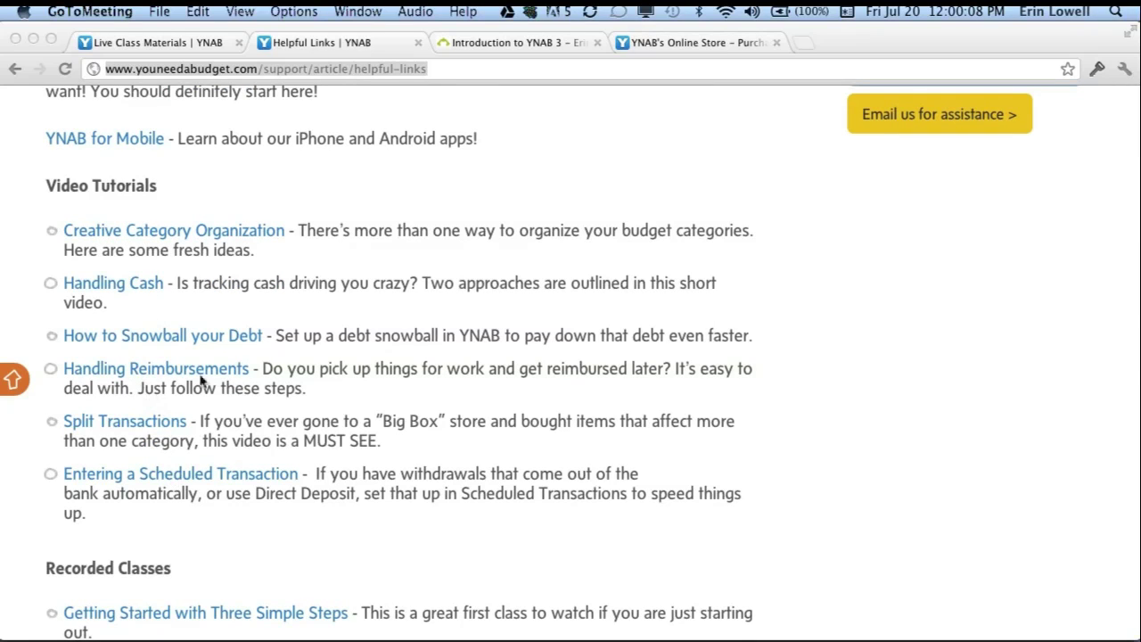
pyautogui.scroll(-5, 225, 496)
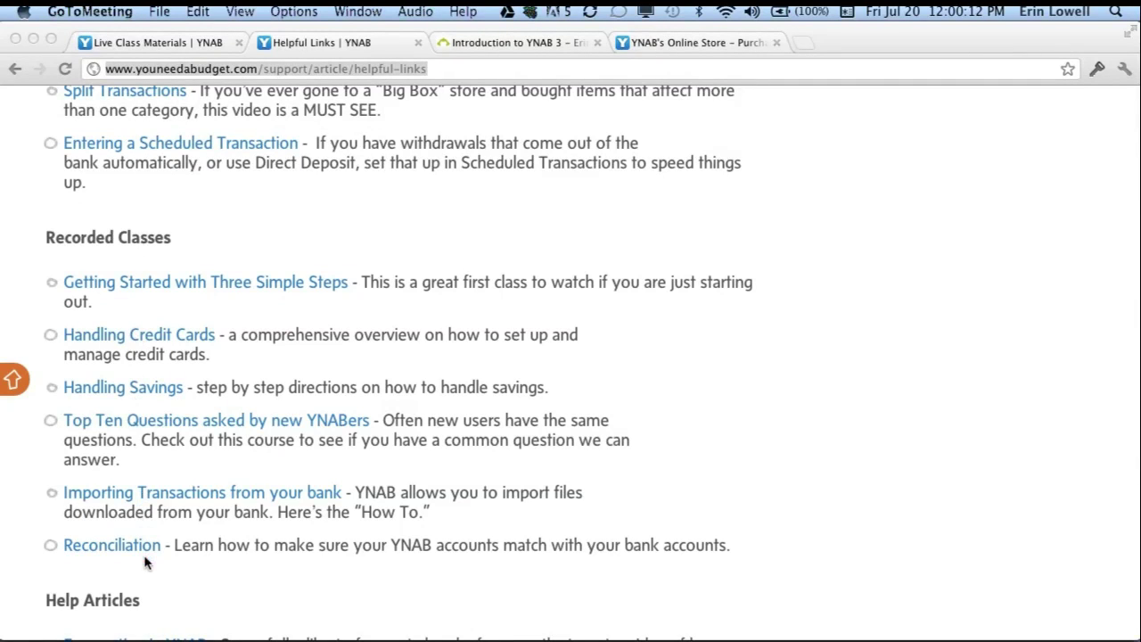
pyautogui.scroll(-4, 145, 535)
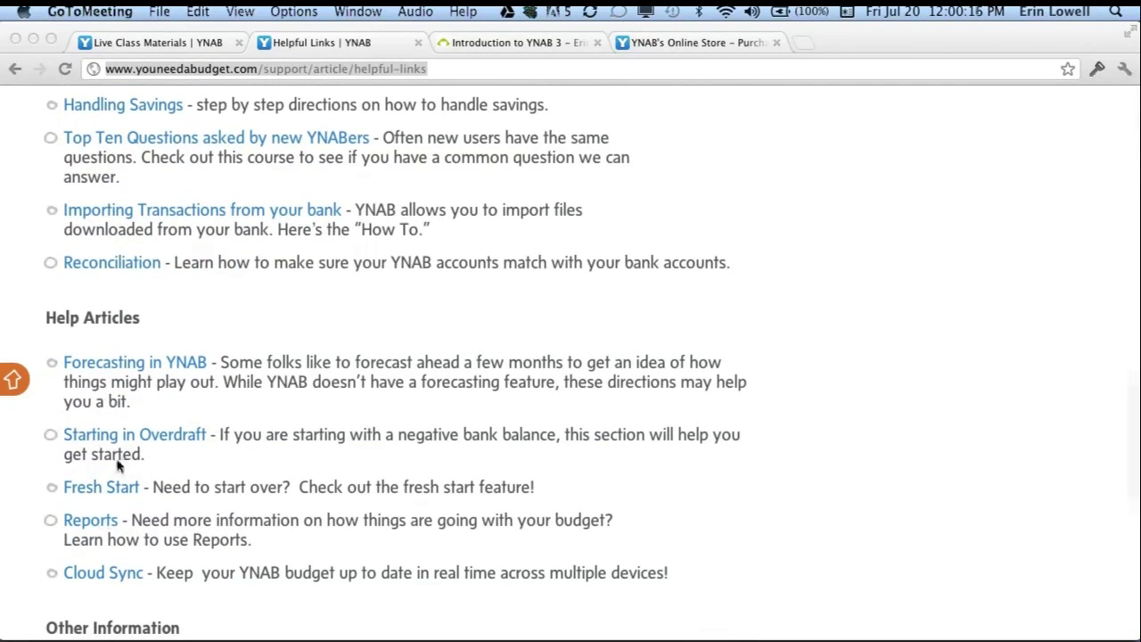
pyautogui.scroll(15, 119, 466)
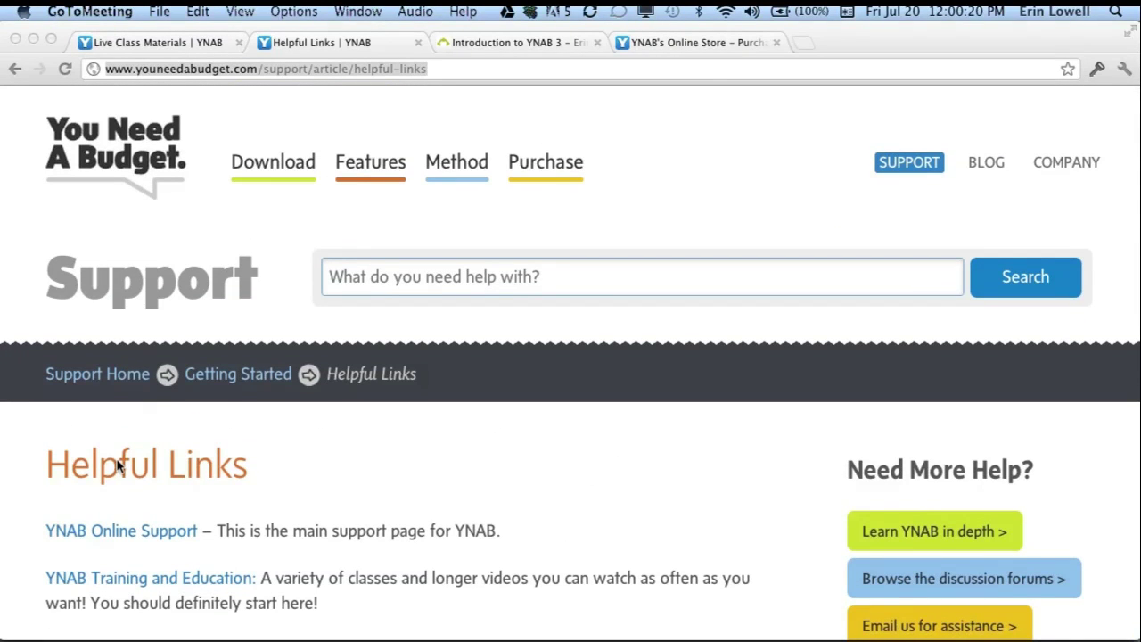
# - Switch back to the presentation in Preview and advance from the survey slide to the turn-around table on page 65
pyautogui.press('super+Tab')
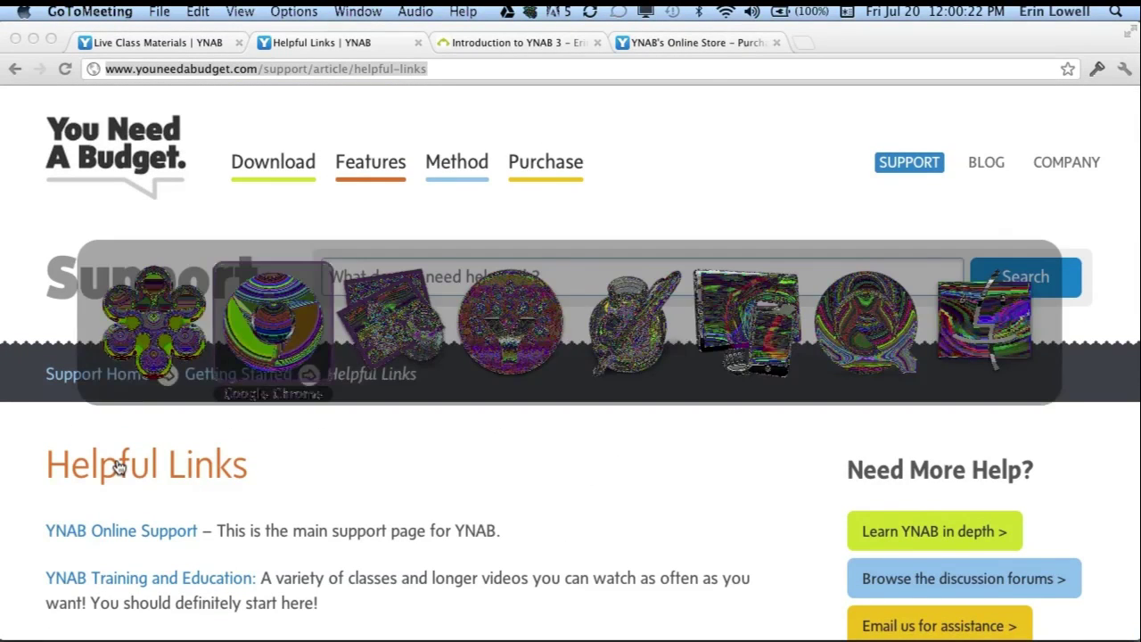
pyautogui.press('super+Tab')
pyautogui.press('super+Tab')
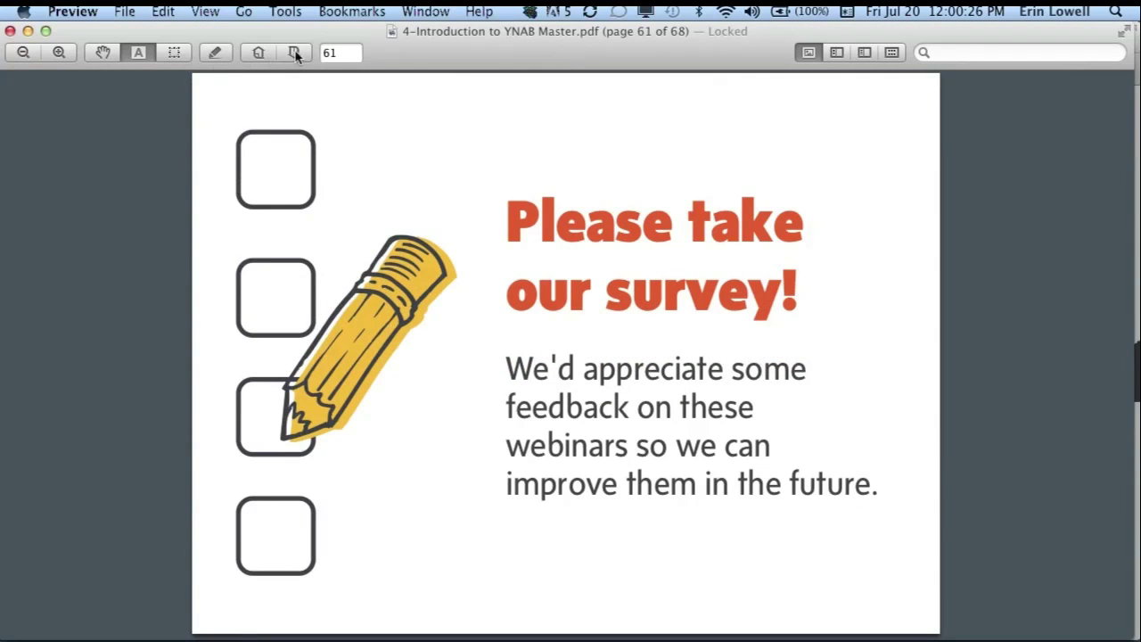
pyautogui.click(297, 52)
pyautogui.click(299, 52)
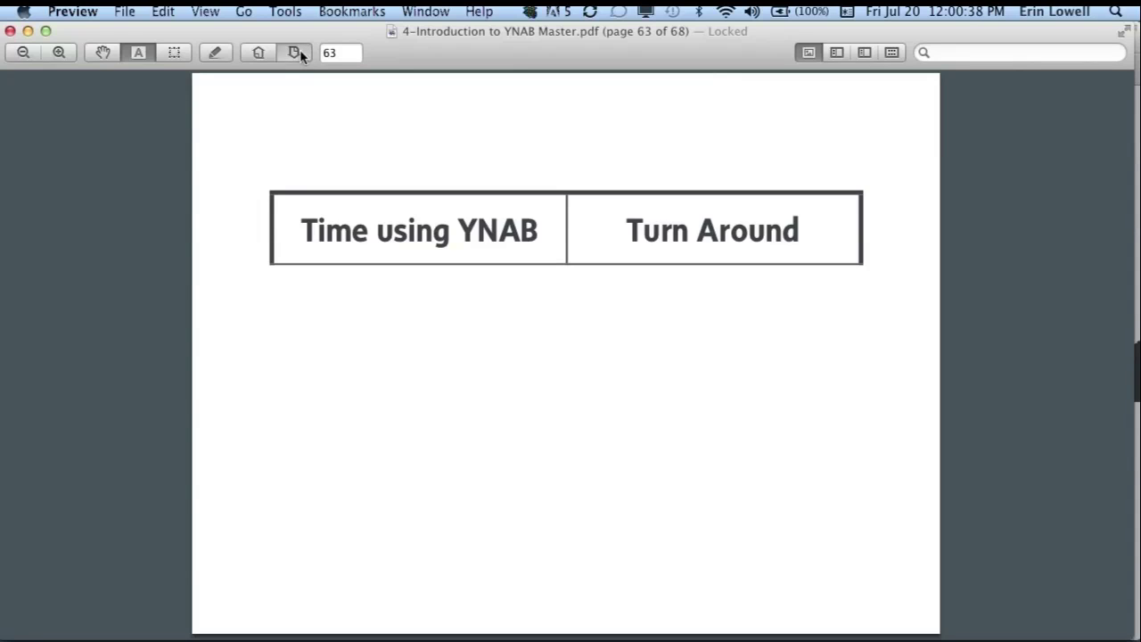
pyautogui.click(300, 52)
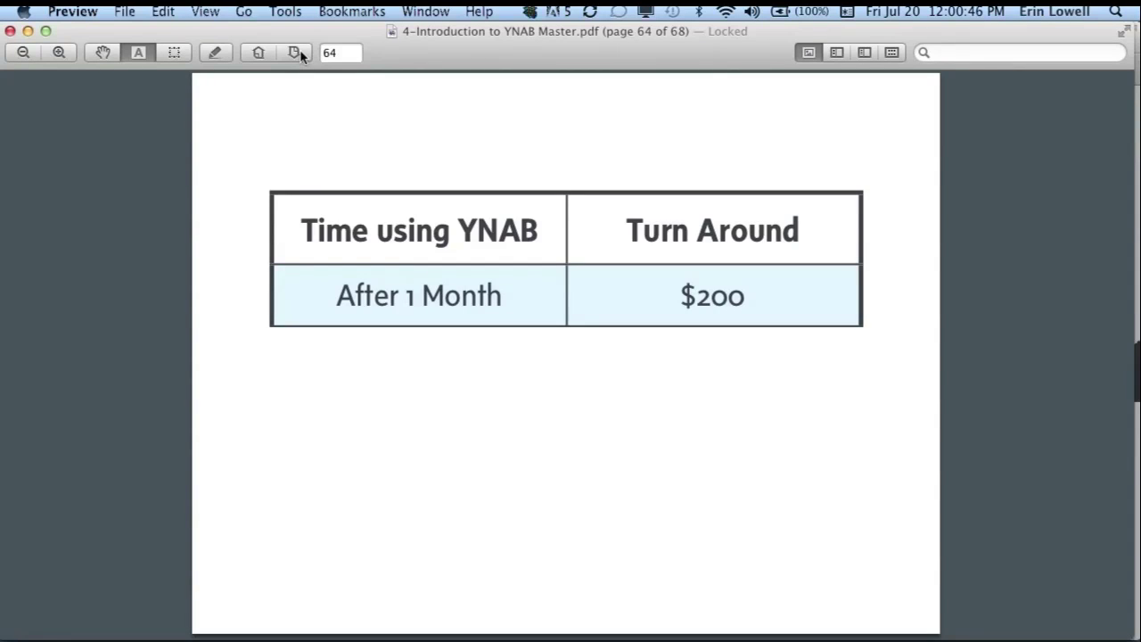
pyautogui.click(301, 53)
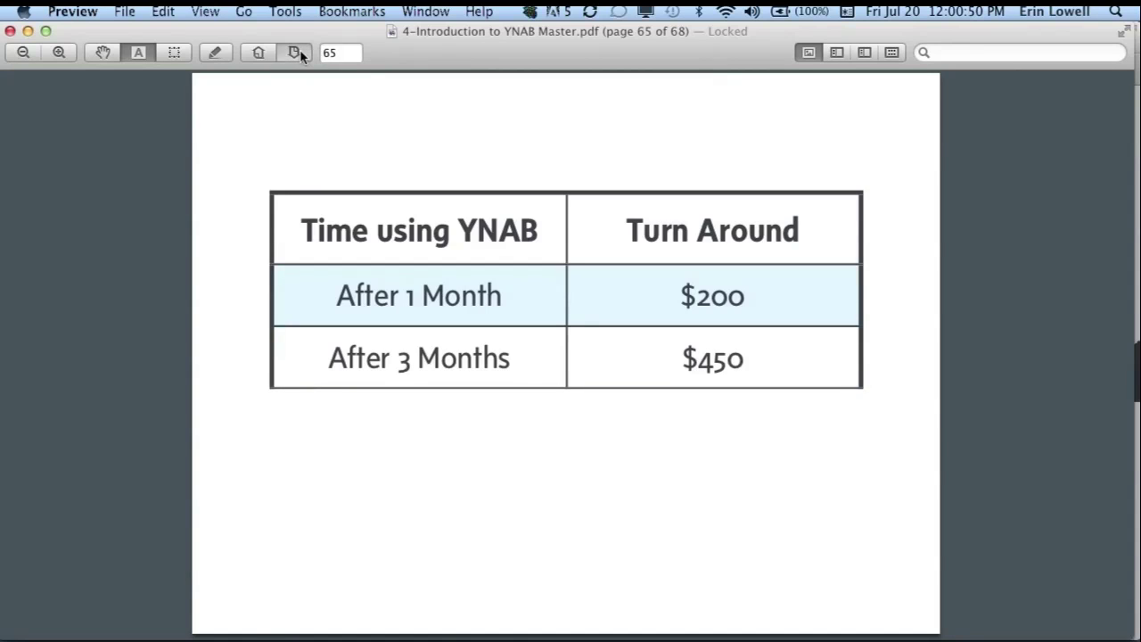
# - Advance the presentation through the remaining turn-around table slides to the purchase and contact slide on page 68
pyautogui.click(300, 54)
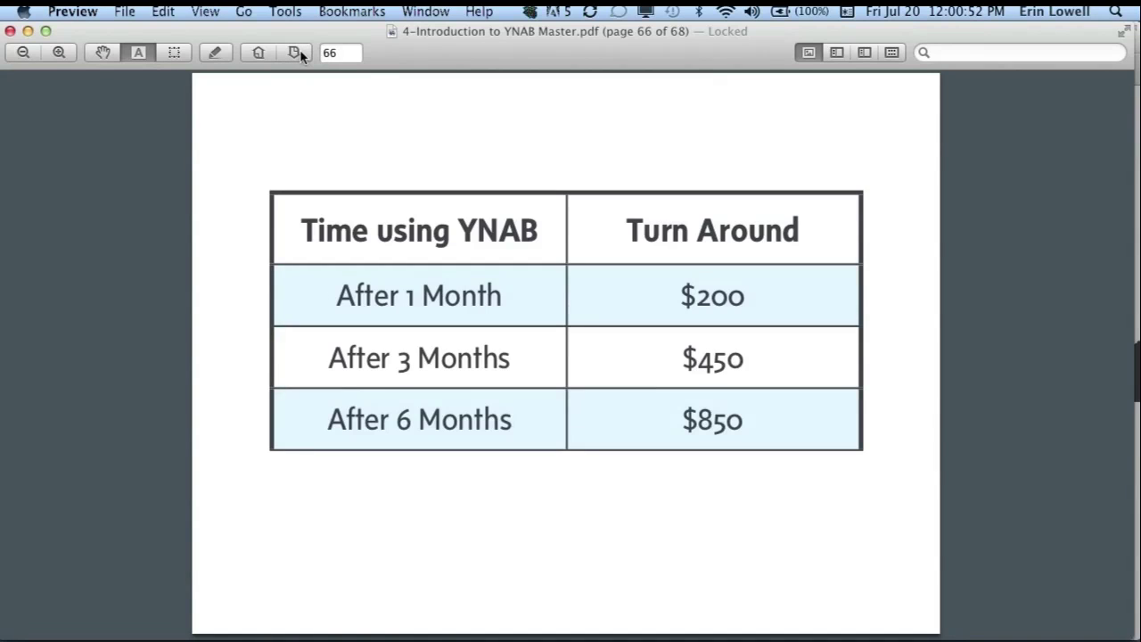
pyautogui.click(300, 53)
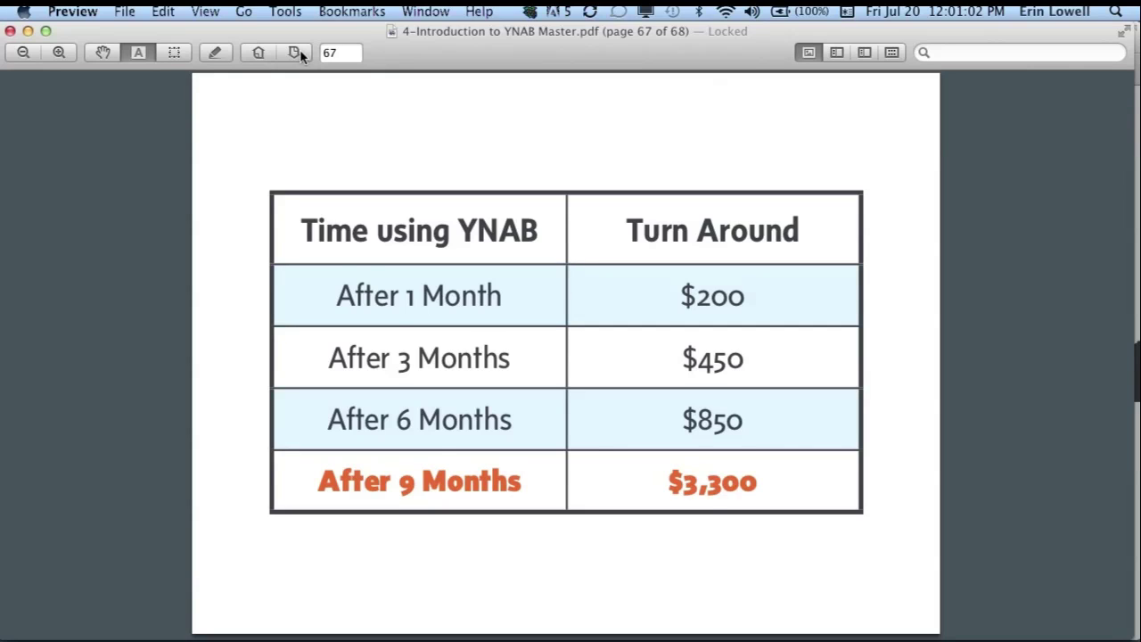
pyautogui.click(299, 51)
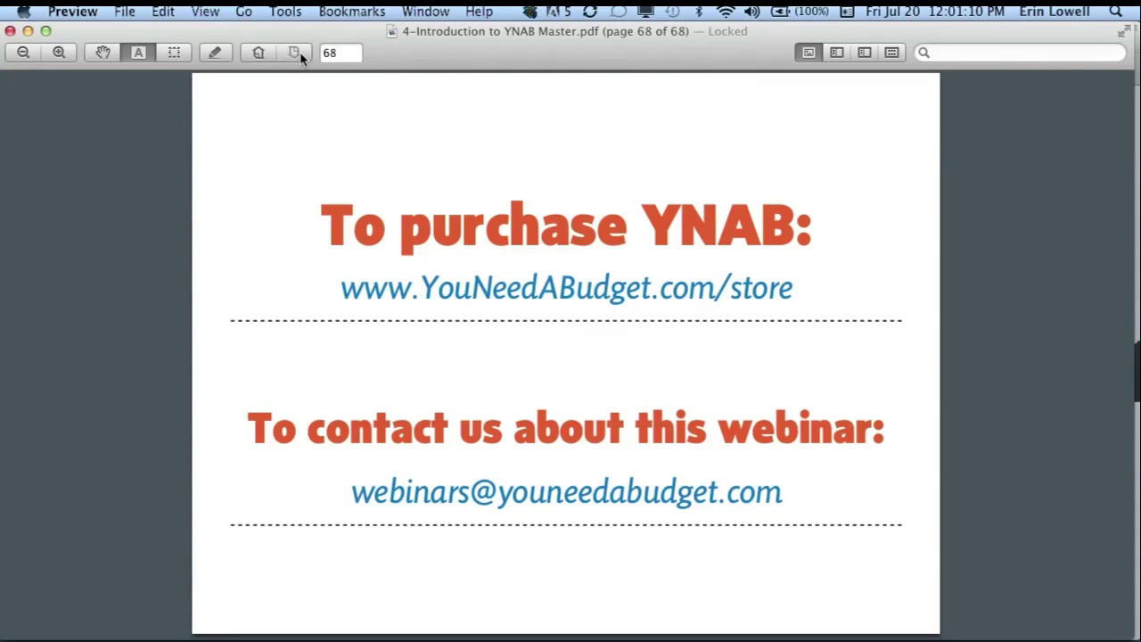
# - Switch to Chrome and show the YNAB online store's Purchase page for YNAB 4
pyautogui.press('super+Tab')
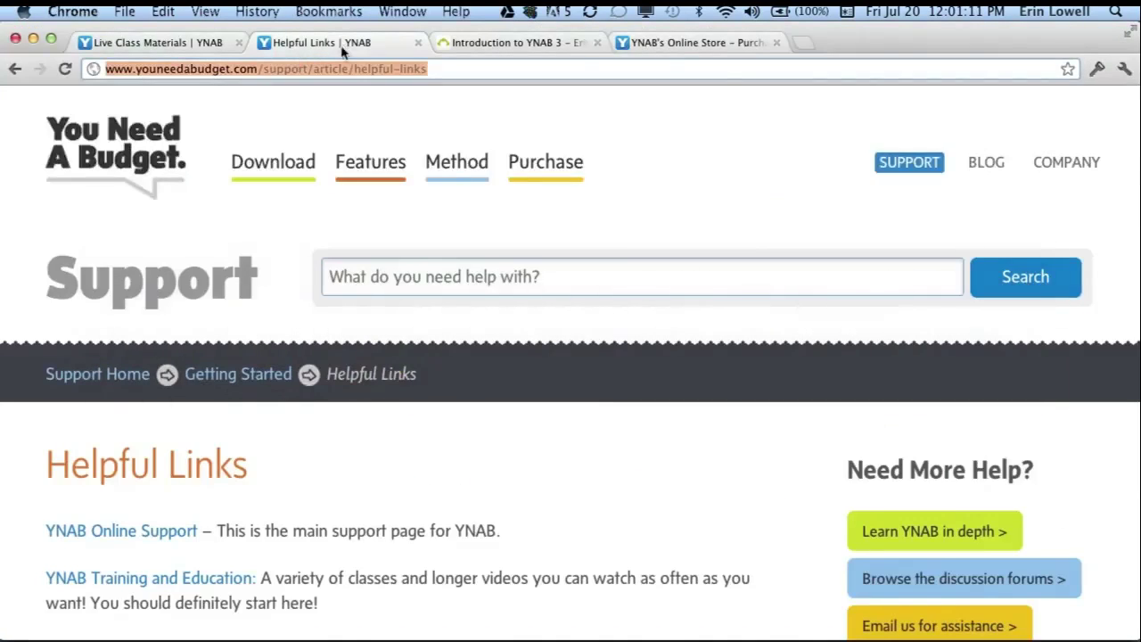
pyautogui.click(668, 49)
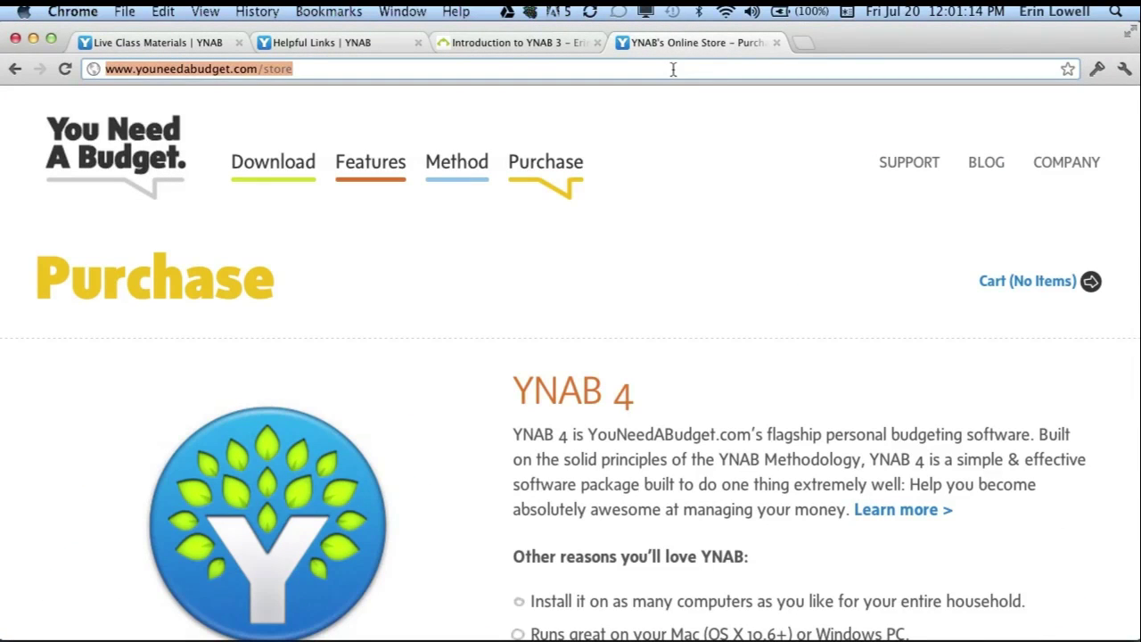
# - Bring GoToMeeting to the front, then return to the purchase and contact slide in Preview
pyautogui.moveTo(598, 620)
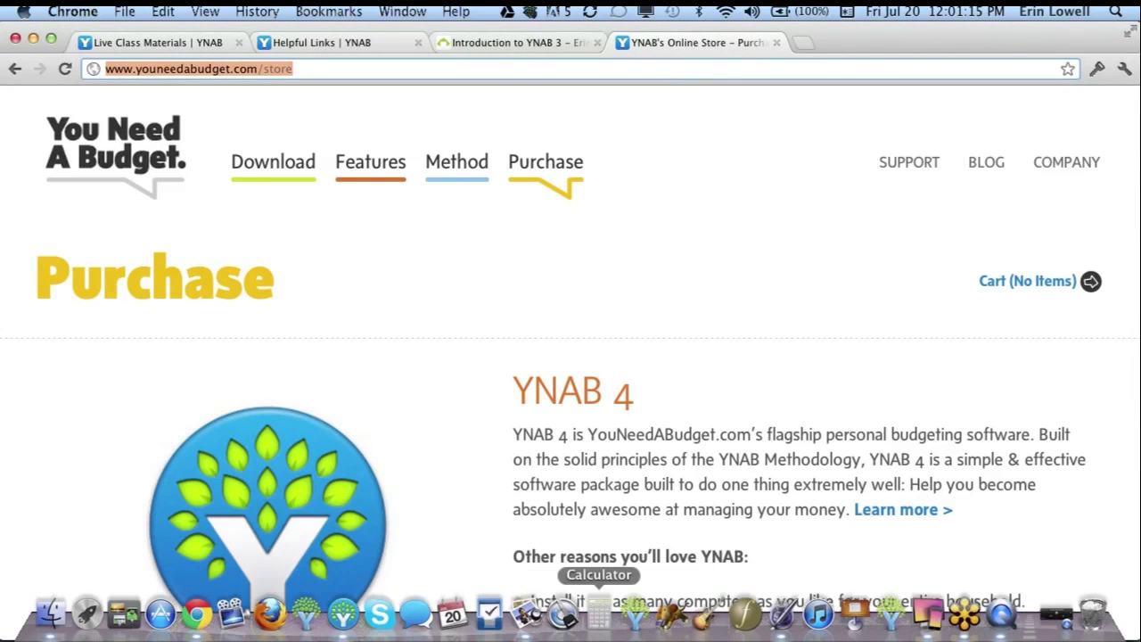
pyautogui.click(1064, 615)
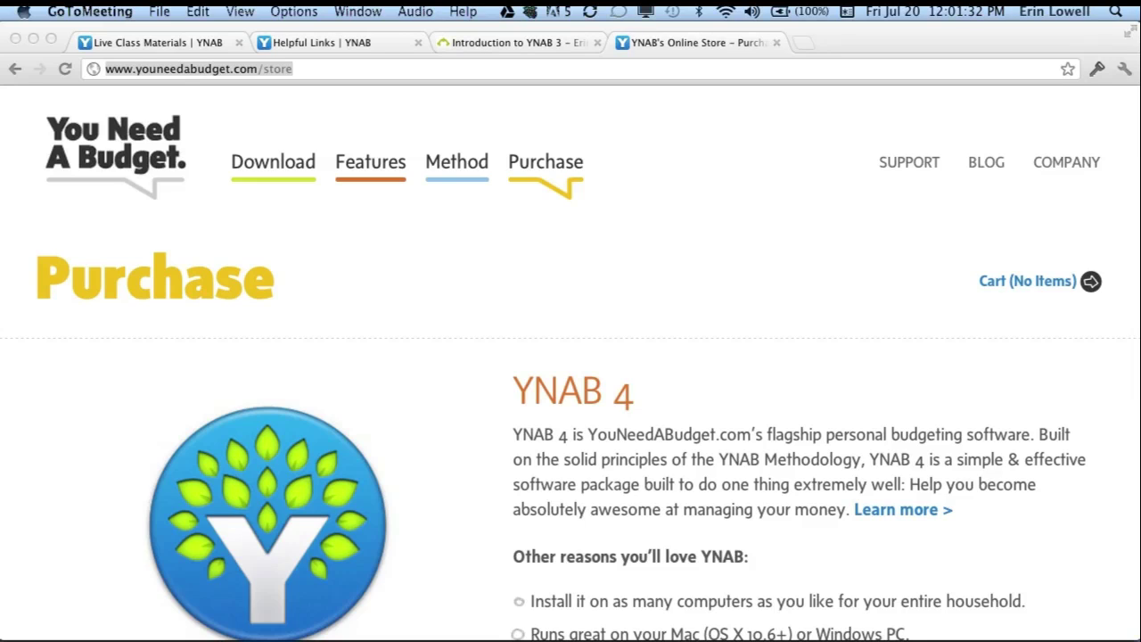
pyautogui.press('super+Tab')
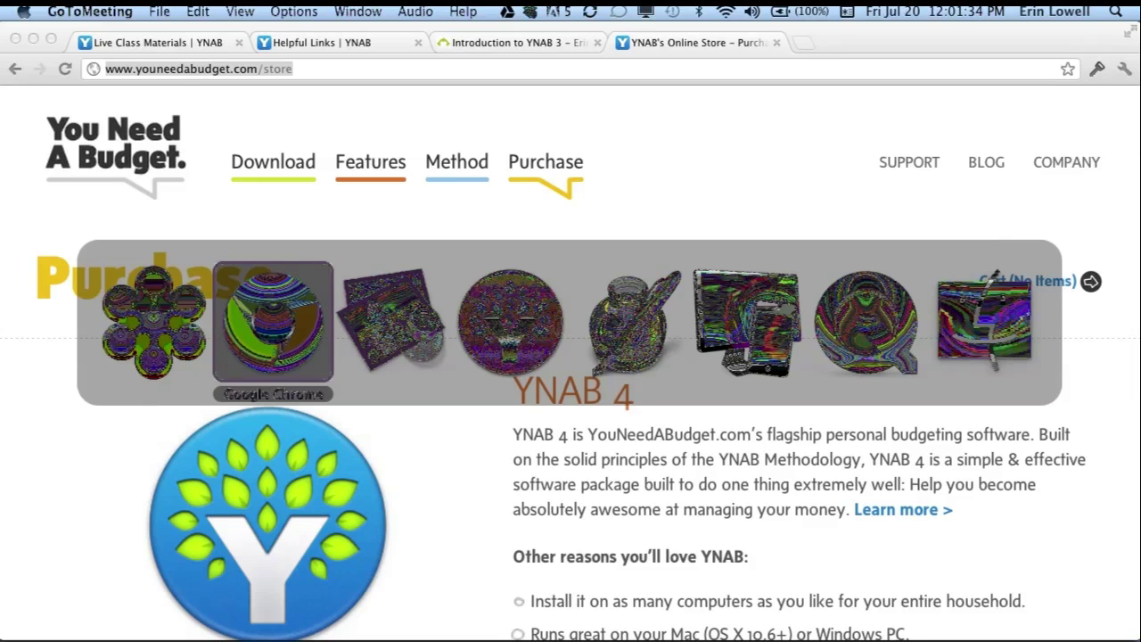
pyautogui.press('super+Tab')
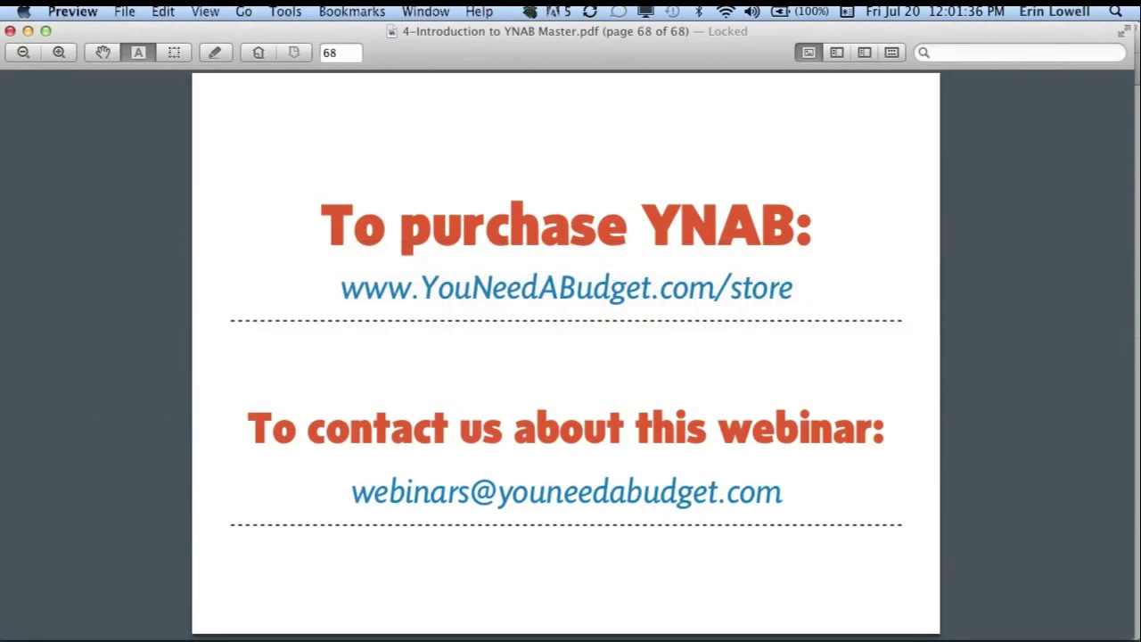